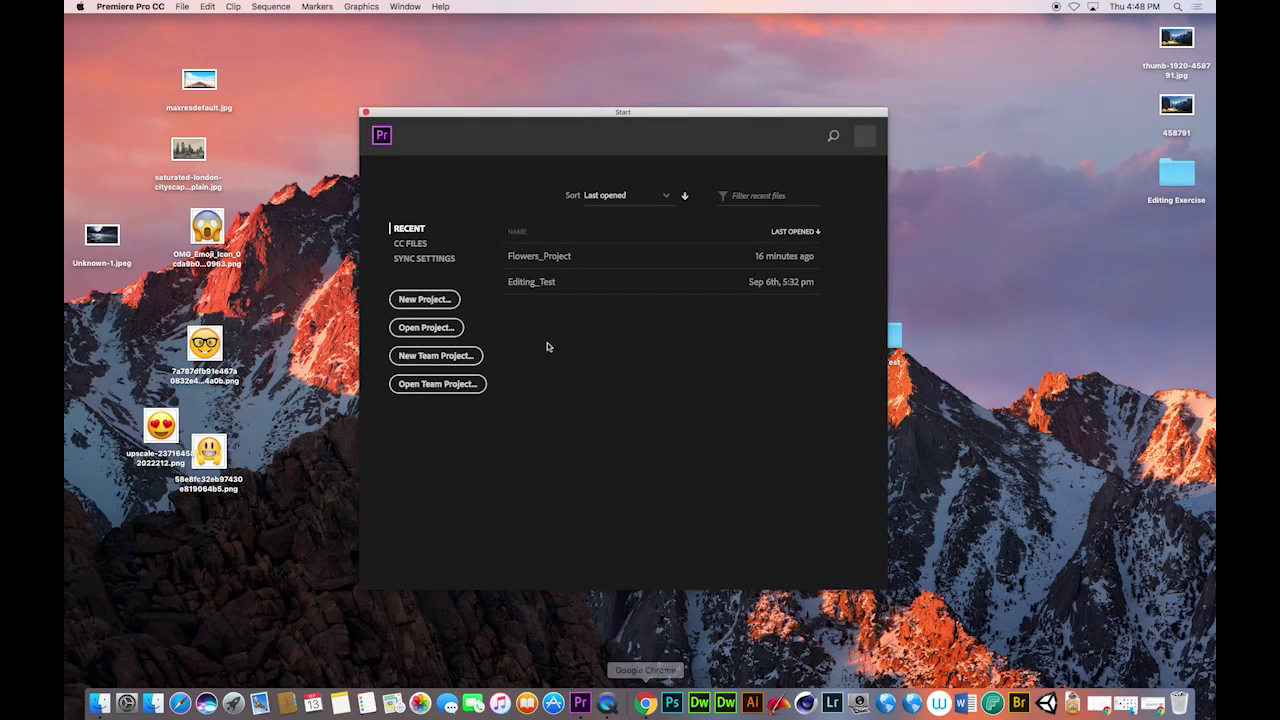
Start a new project and name it Flowers_edit_exercise
click(425, 300)
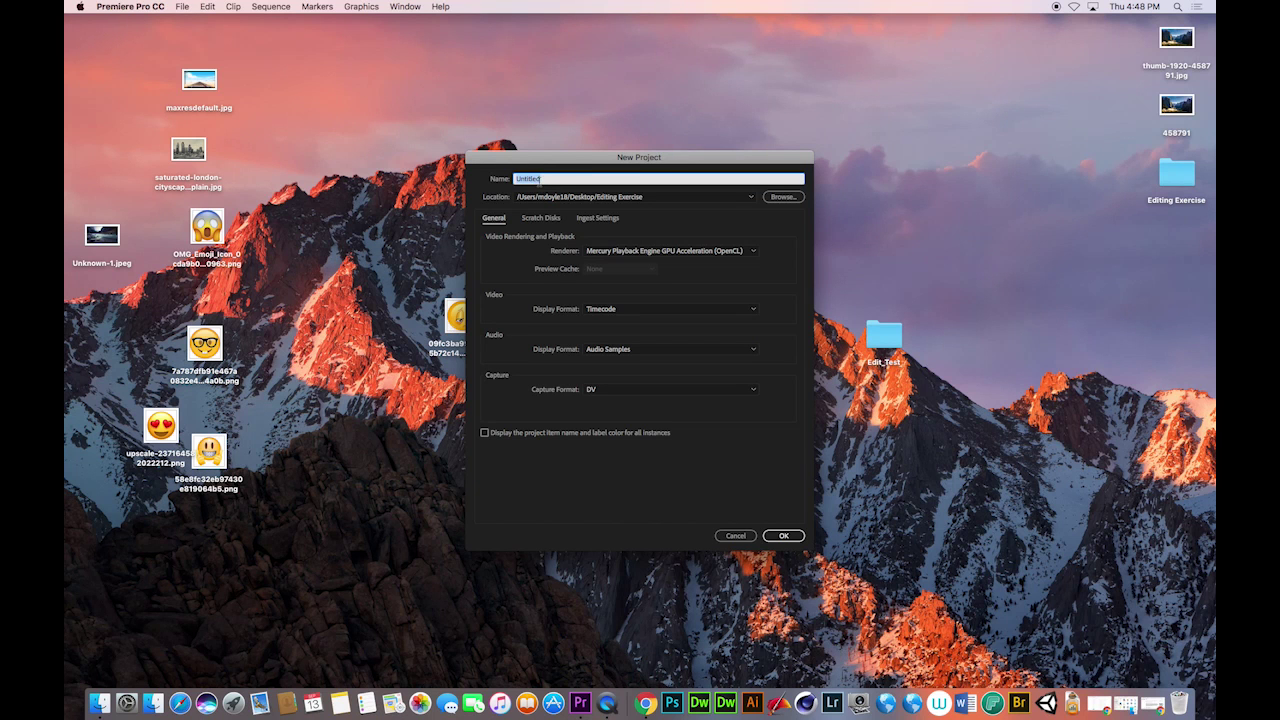
text(Flowers_edit_exercise)
click(782, 198)
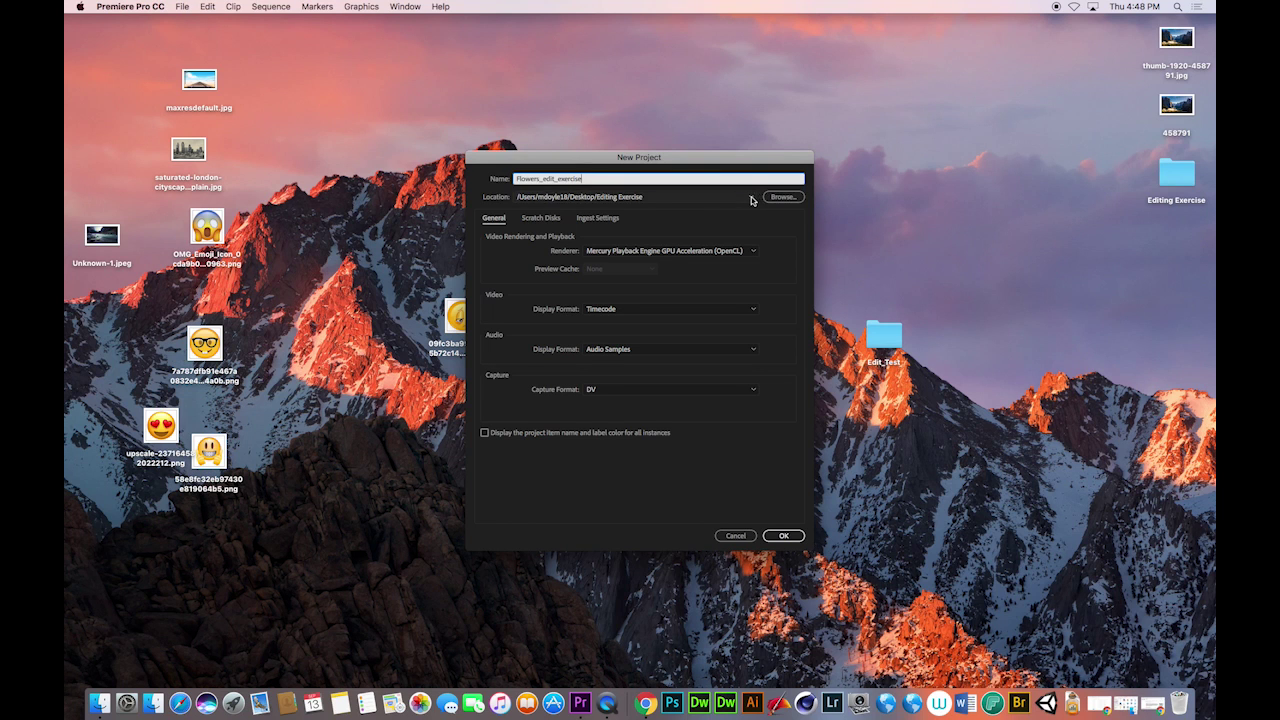
click(773, 197)
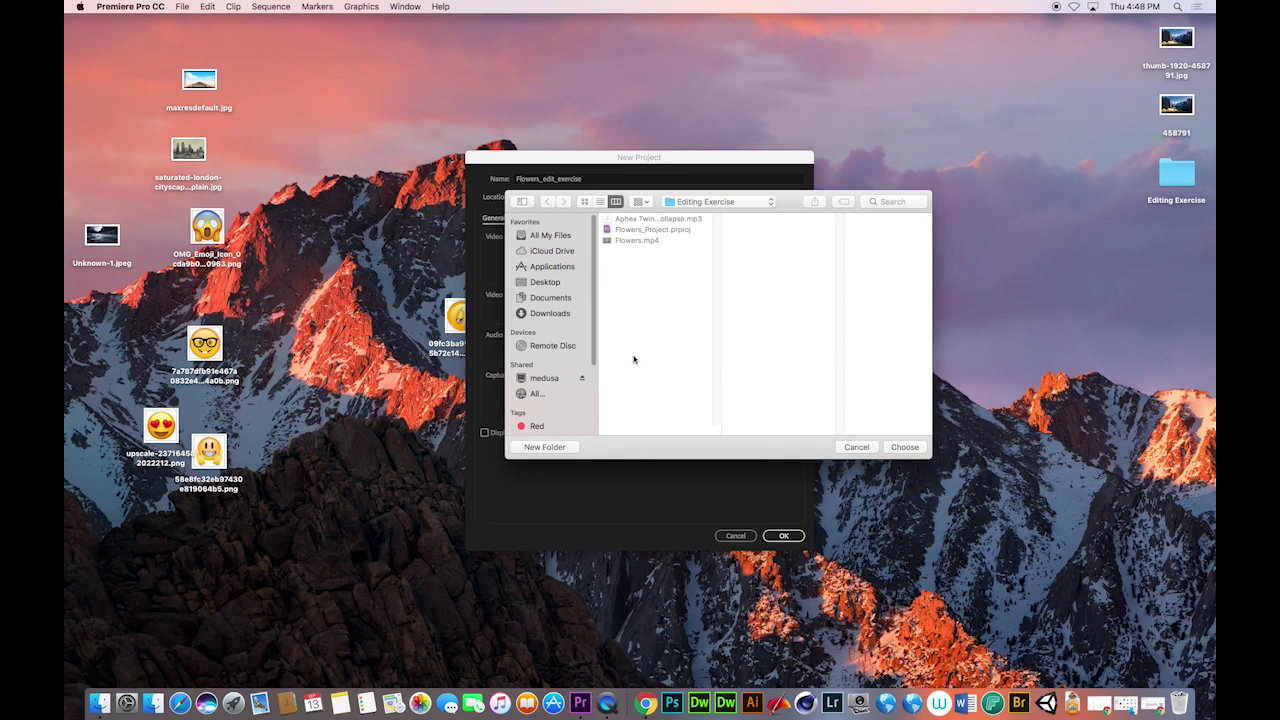
click(862, 448)
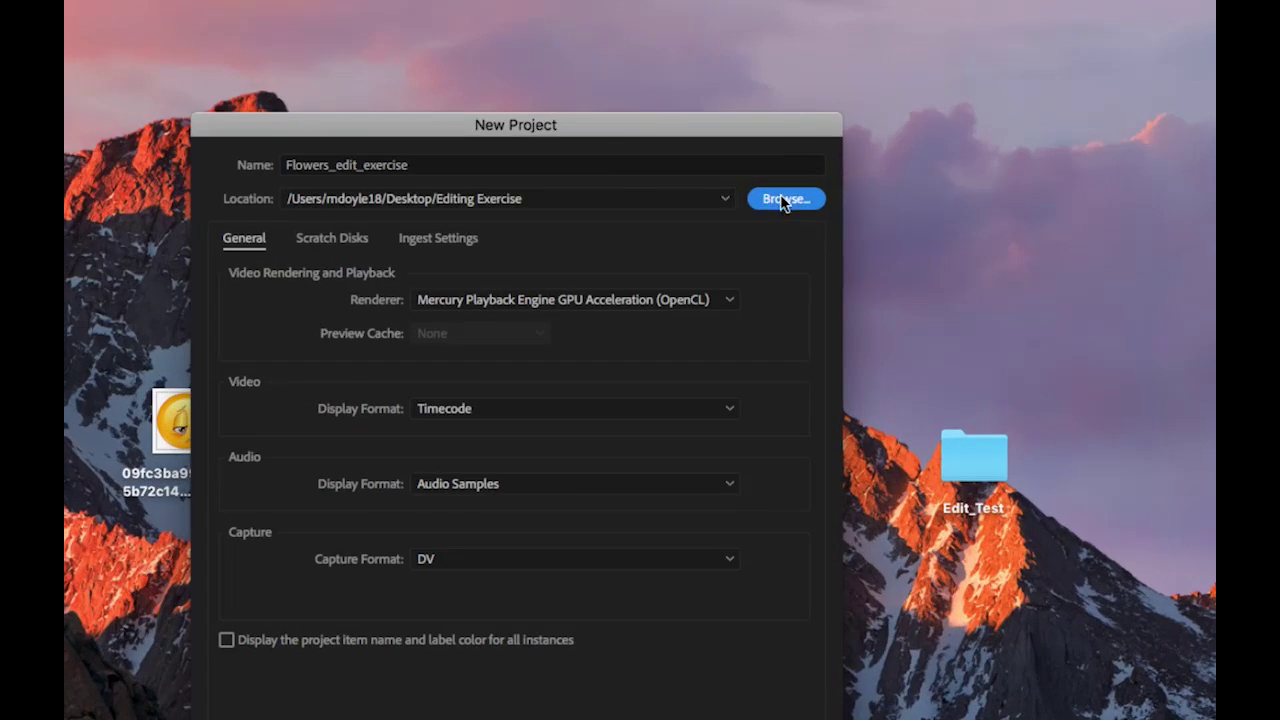
Choose the Editing Exercise folder on the Desktop as the project's location
click(783, 200)
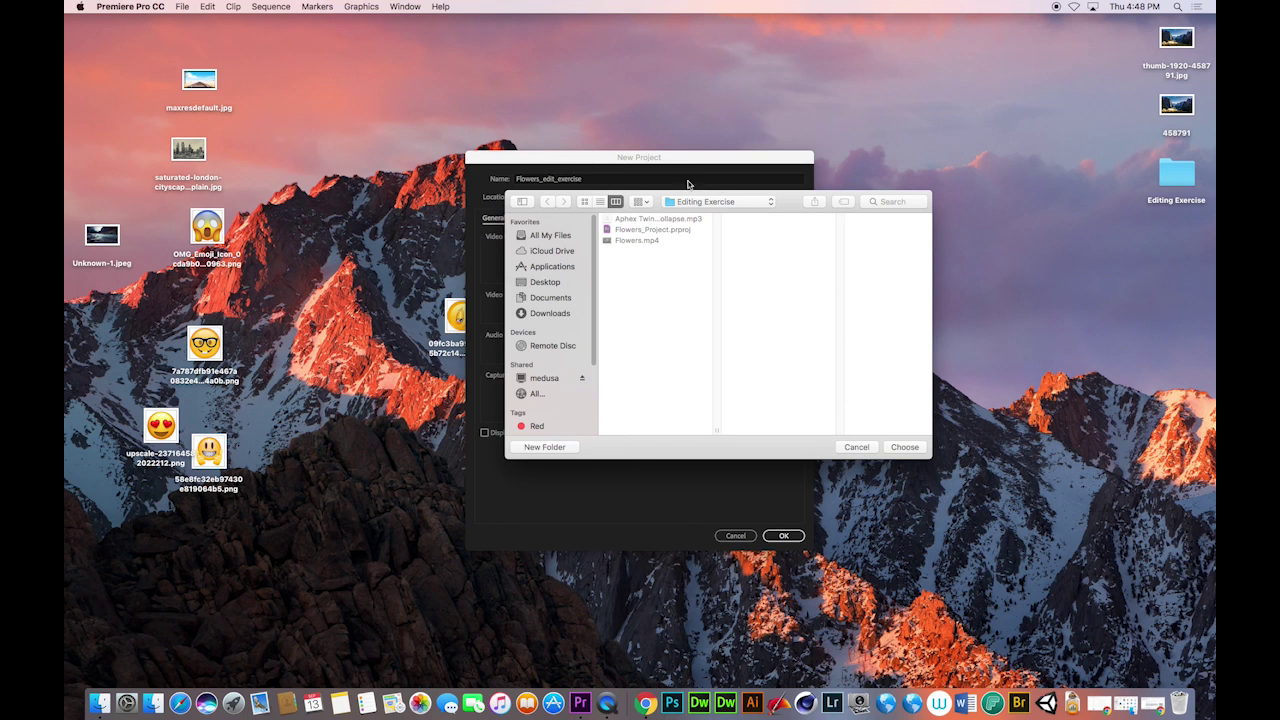
click(698, 207)
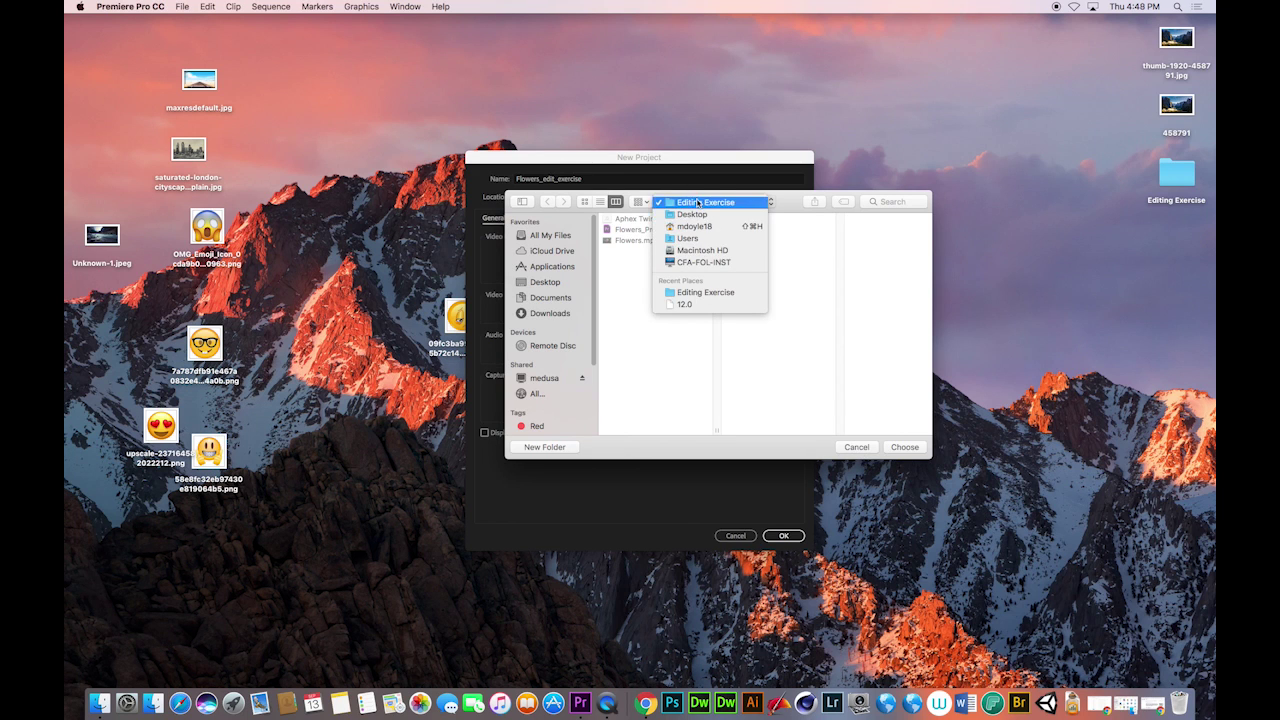
click(701, 205)
click(704, 205)
click(707, 206)
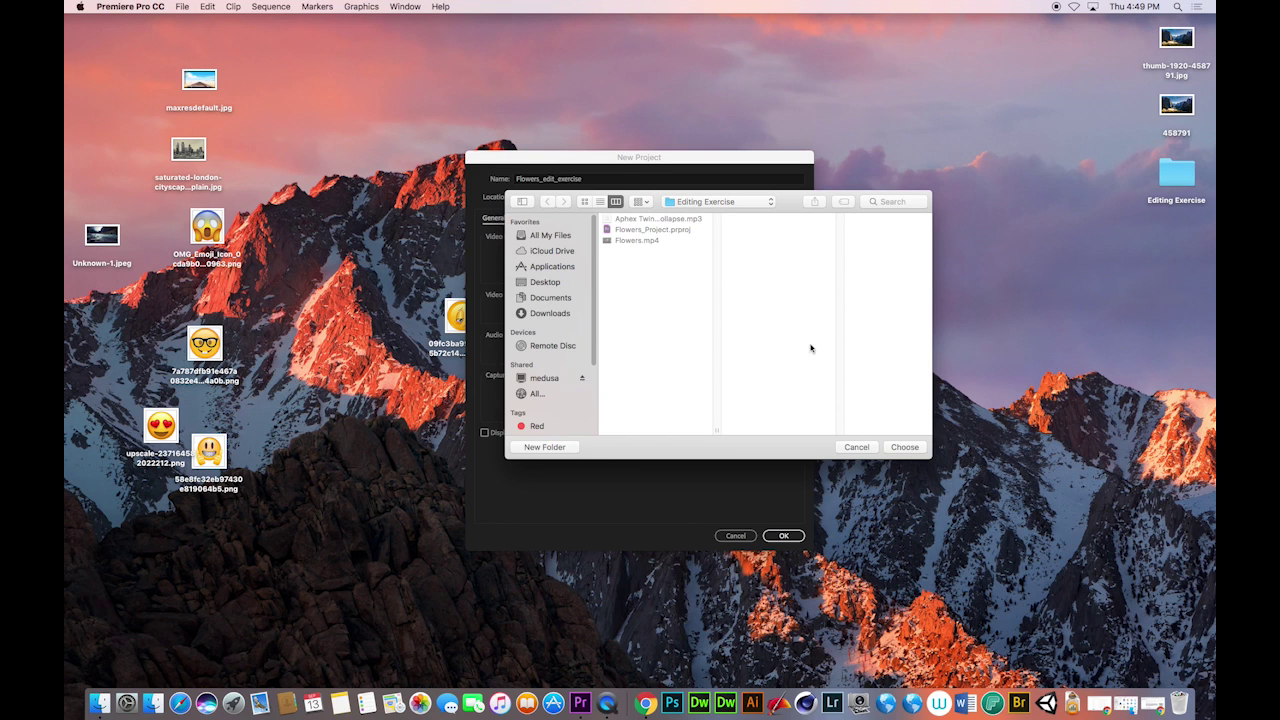
click(908, 449)
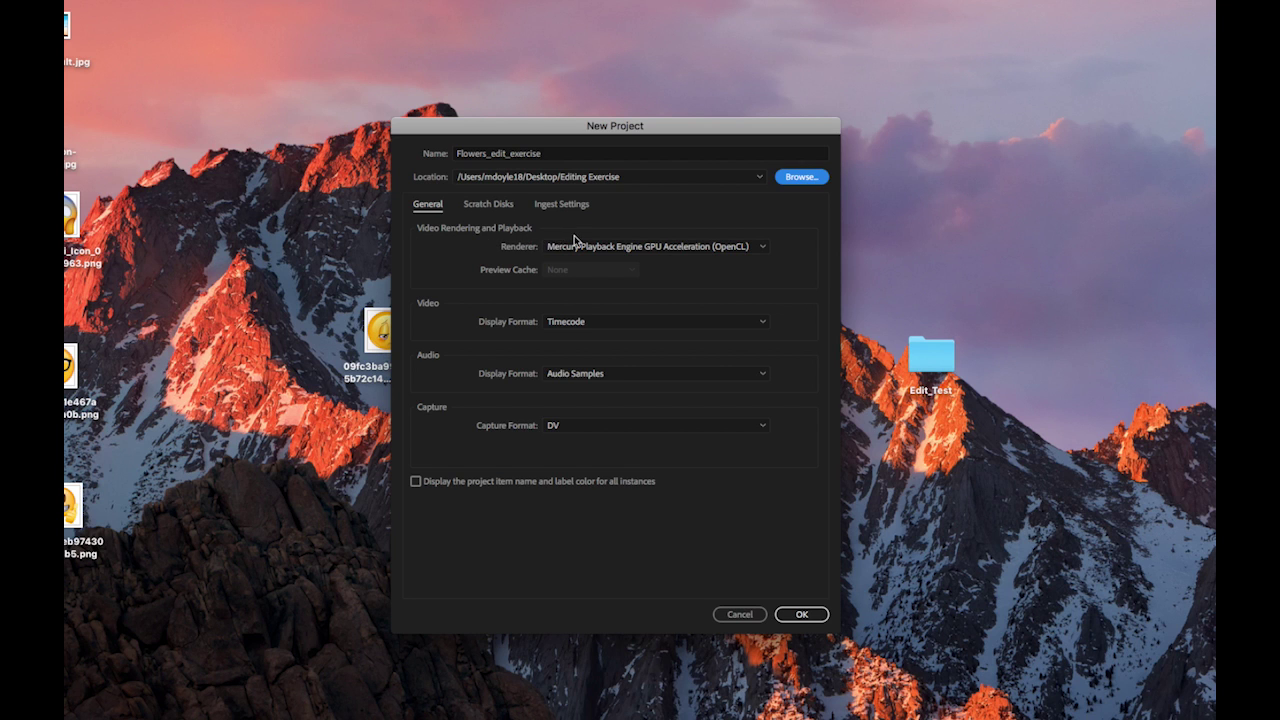
Review the renderer options and select Mercury Playback Engine GPU Acceleration (OpenCL) for video rendering and playback
click(764, 250)
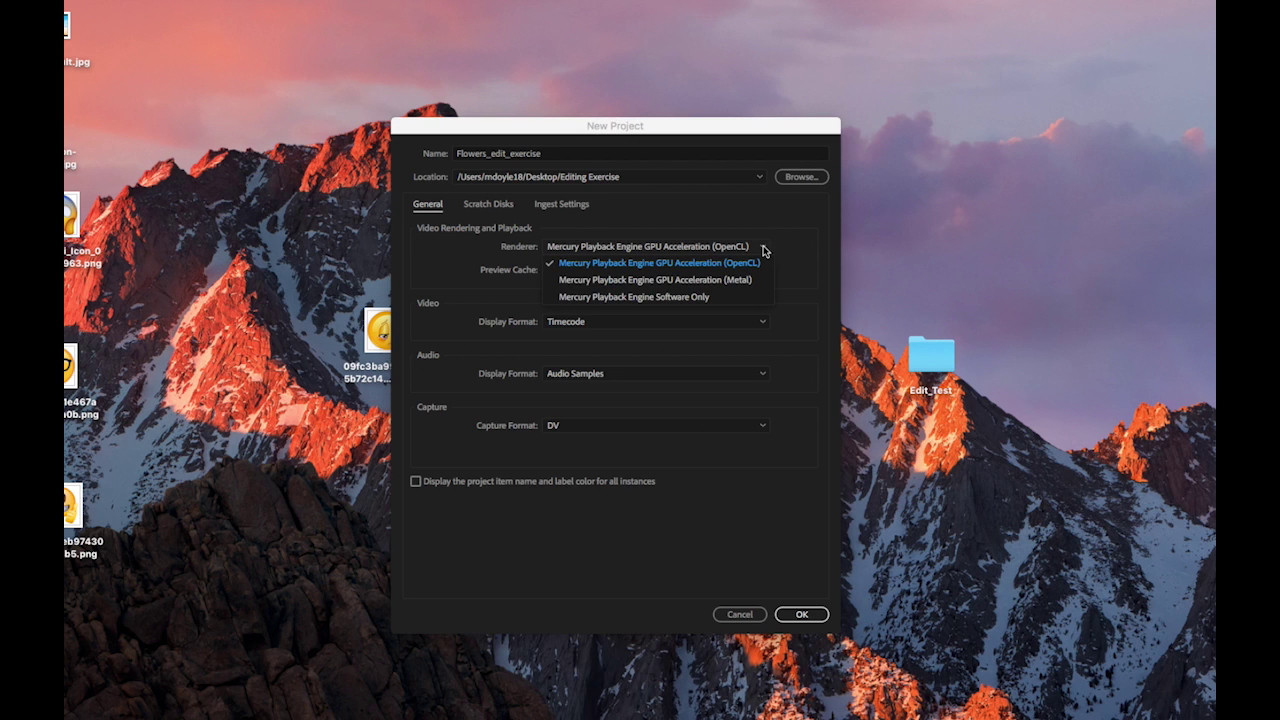
click(764, 250)
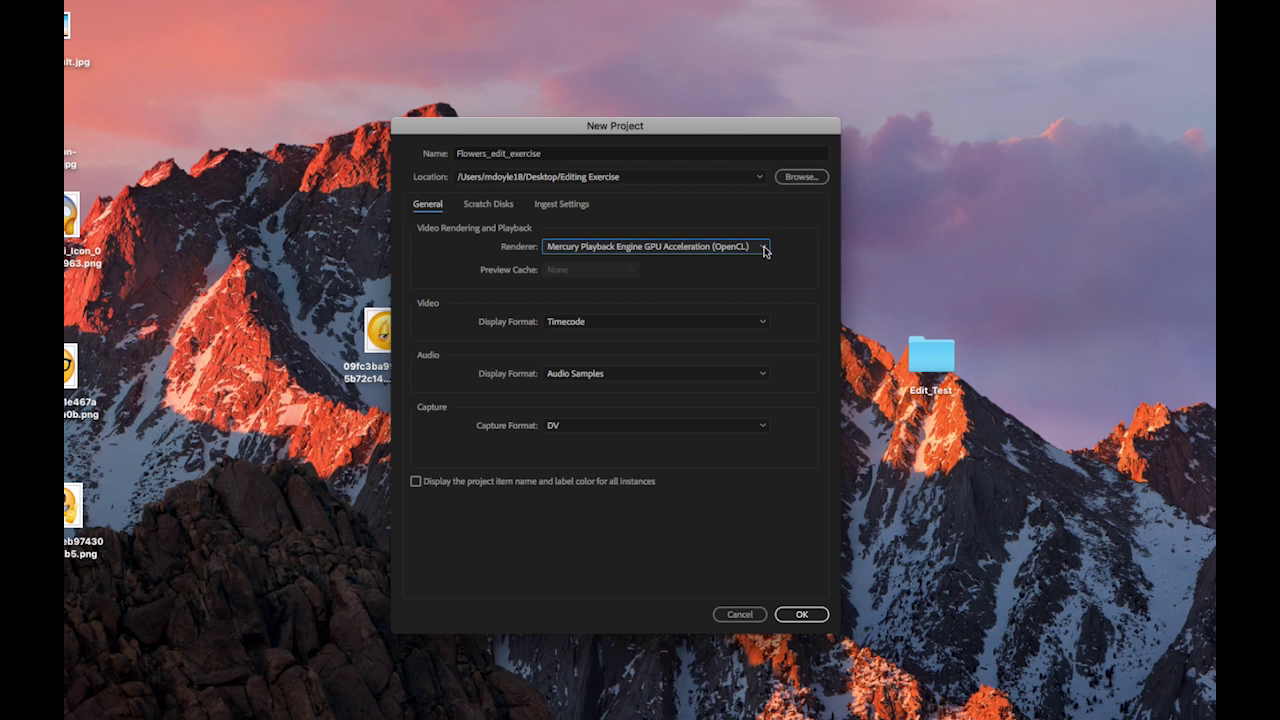
click(766, 250)
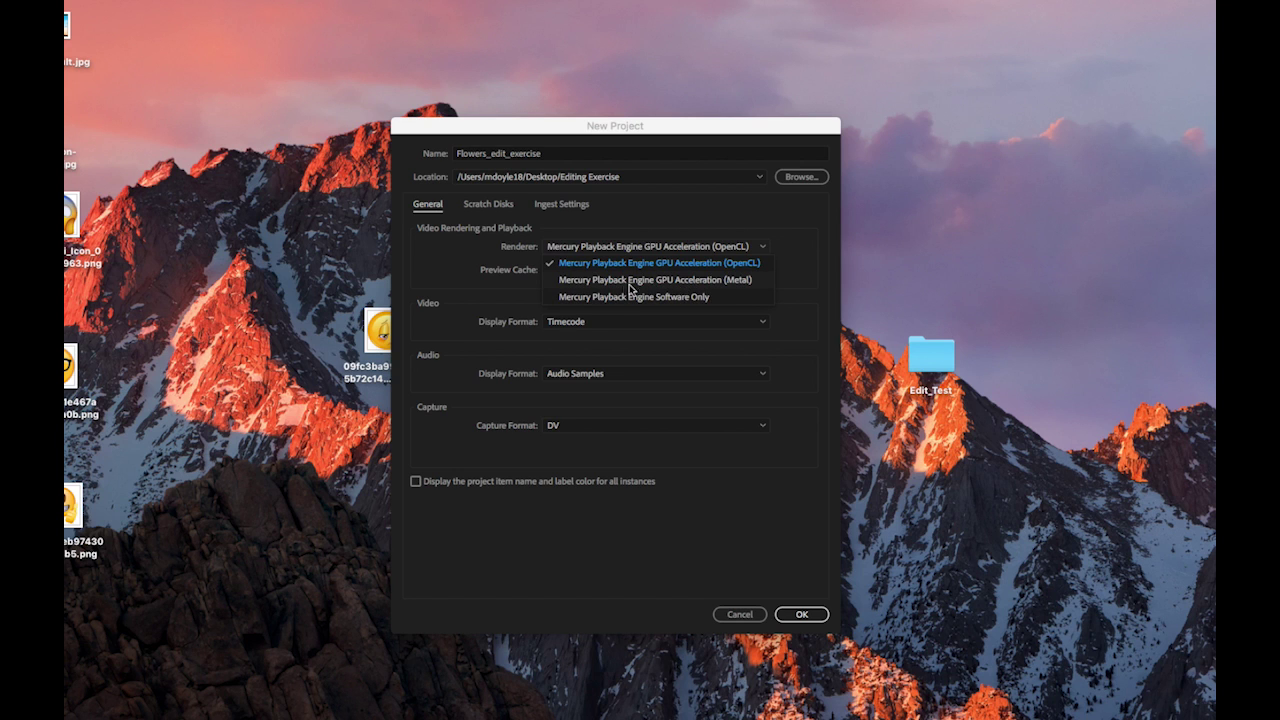
click(731, 263)
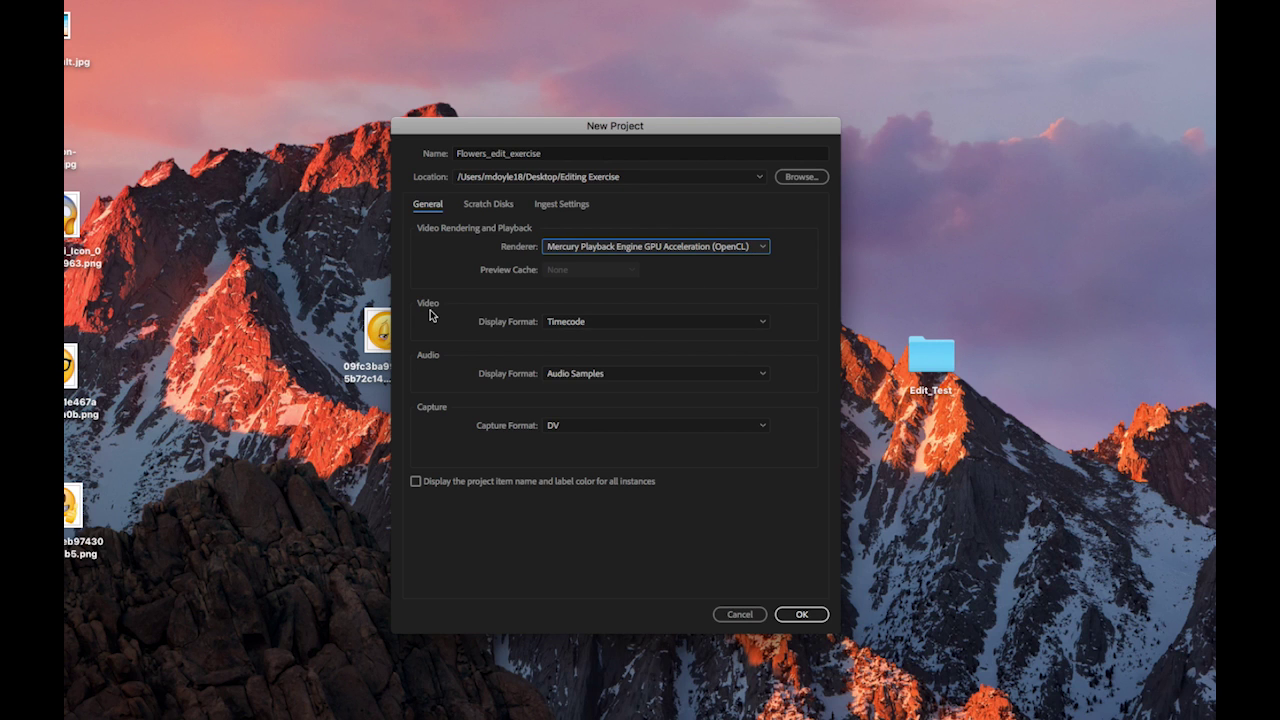
Review the project's format options, keeping Timecode for video, Audio Samples for audio and DV for capture
click(706, 324)
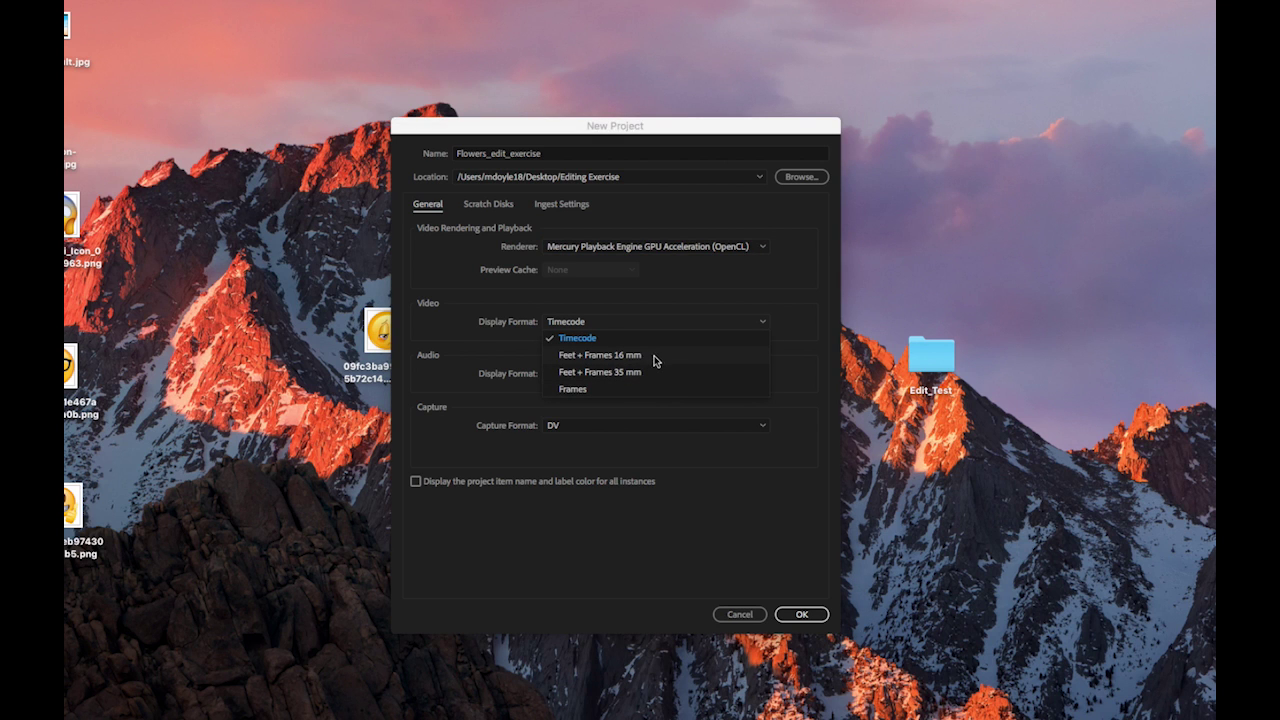
click(594, 342)
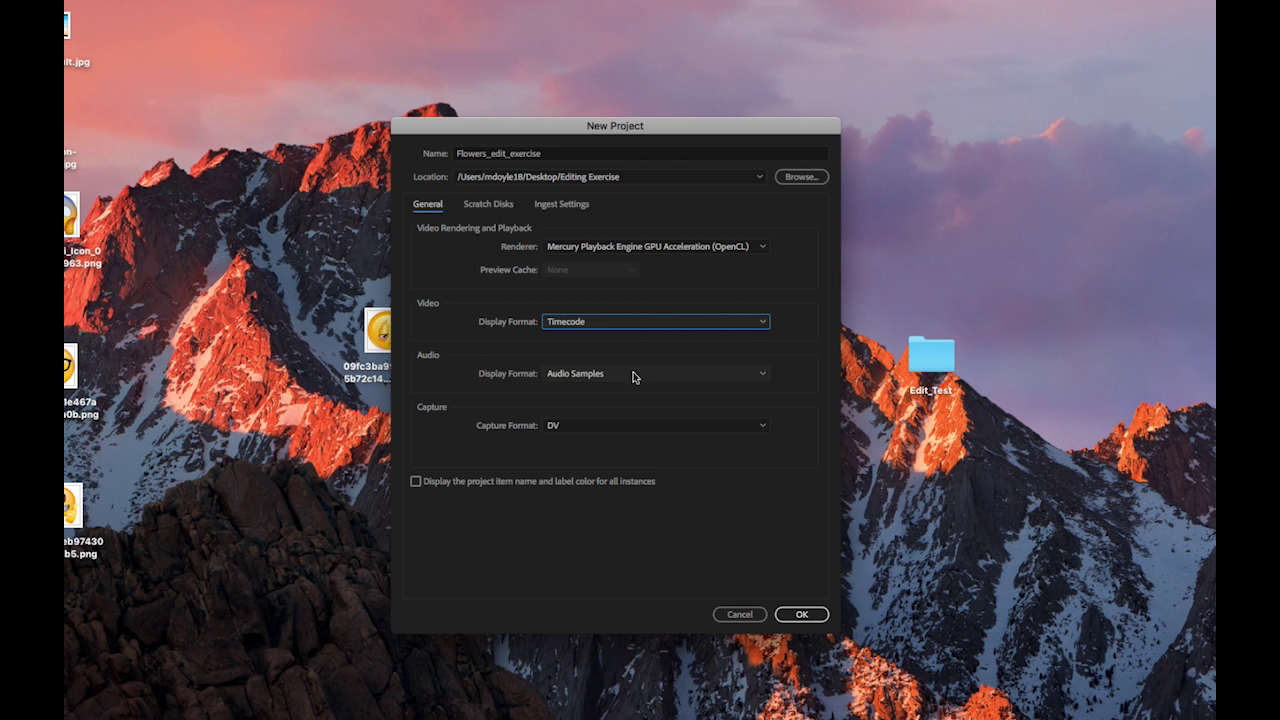
click(640, 374)
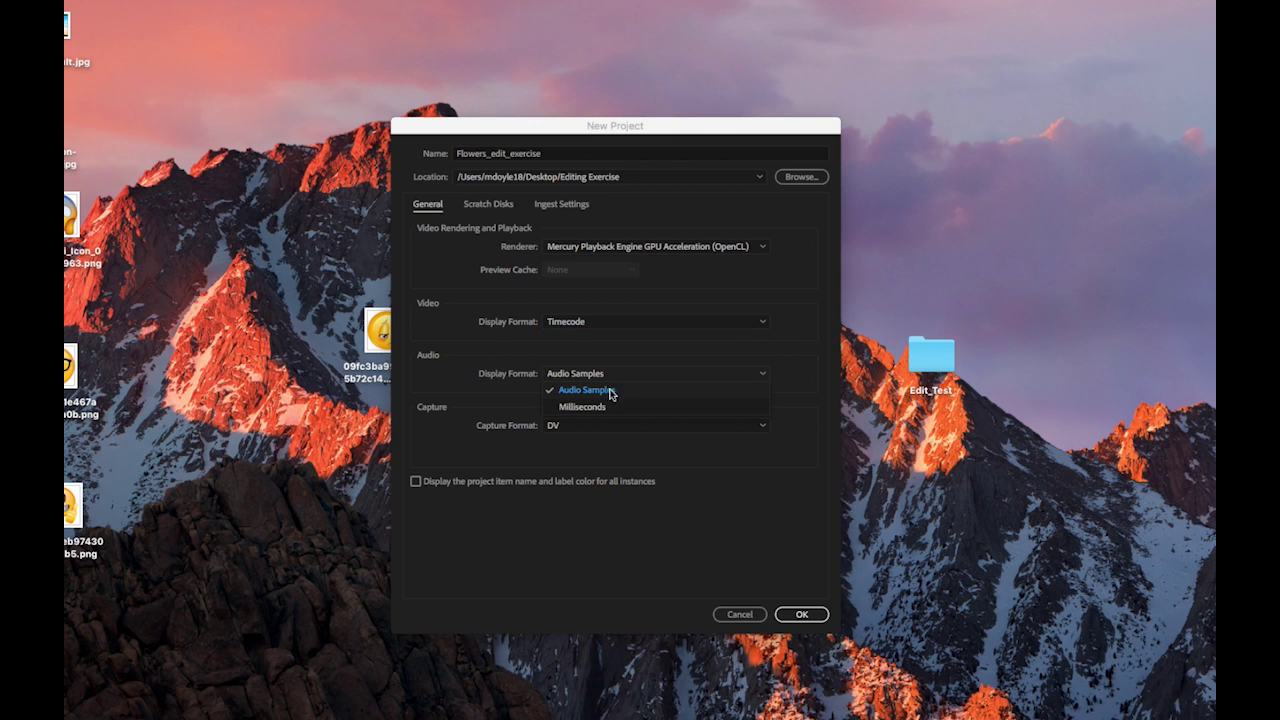
click(488, 390)
click(624, 428)
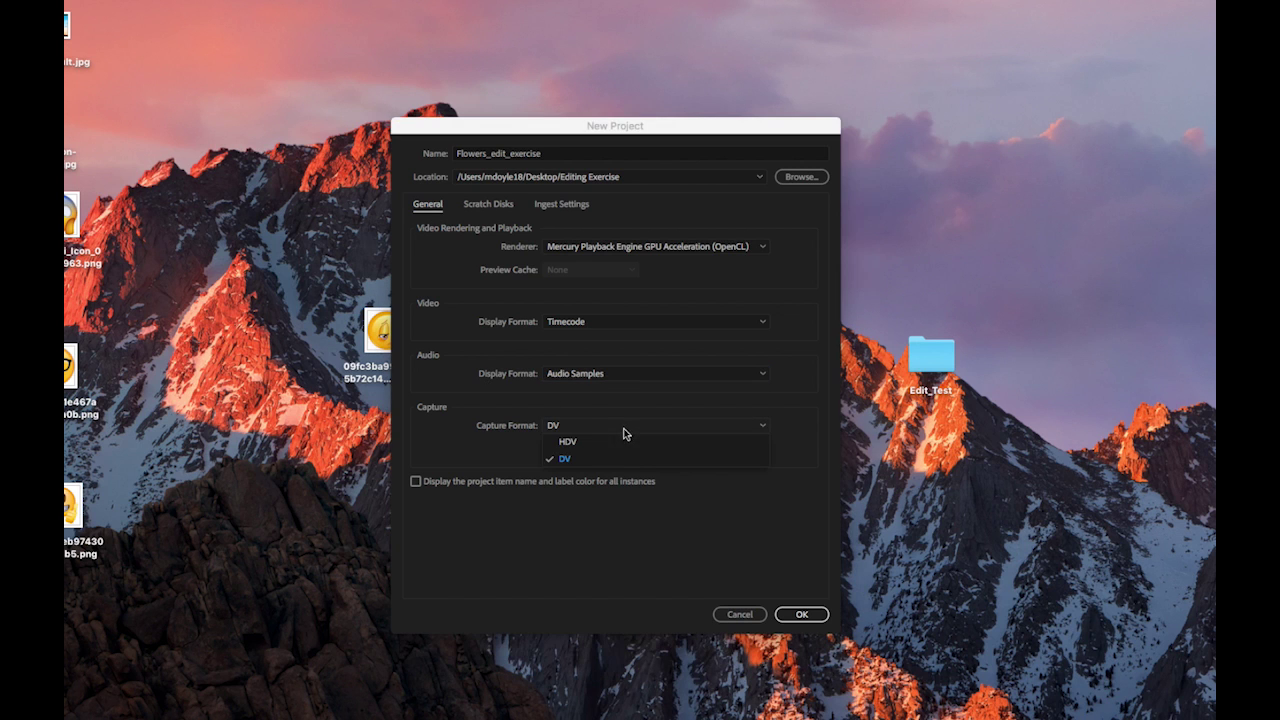
click(557, 420)
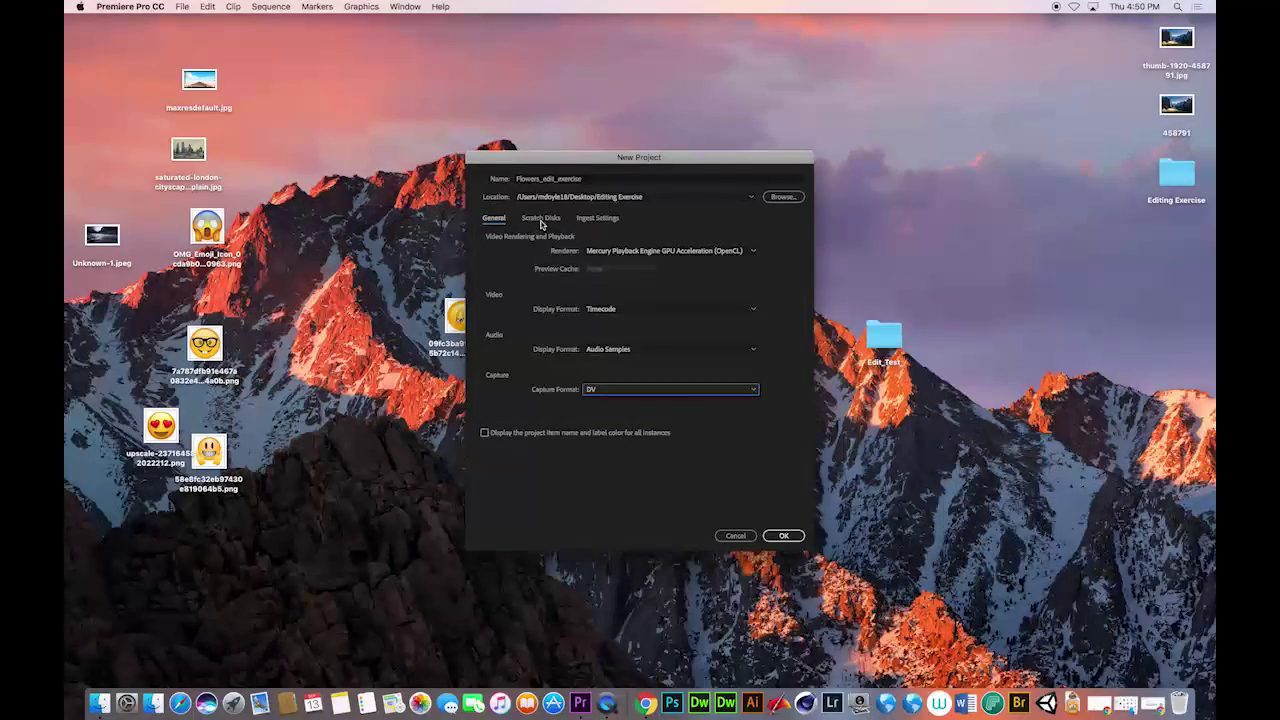
In the scratch disk settings, select Same as Project for the captured video location
click(505, 203)
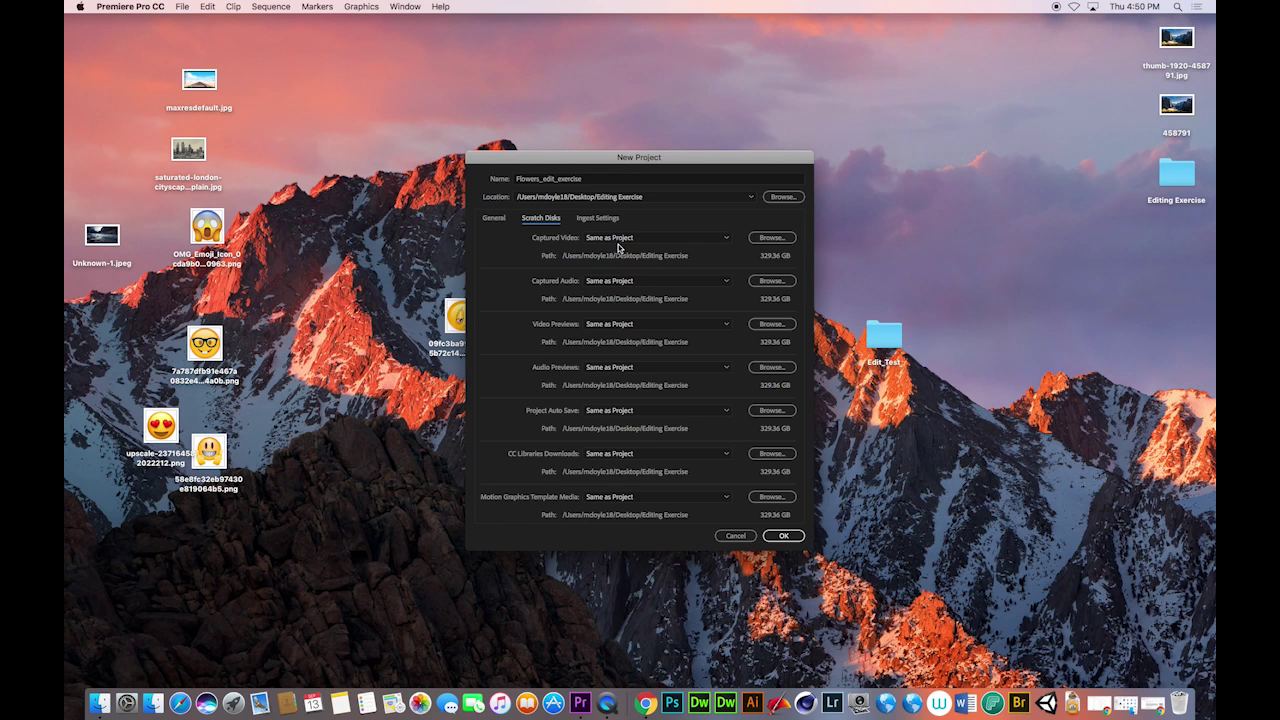
click(617, 246)
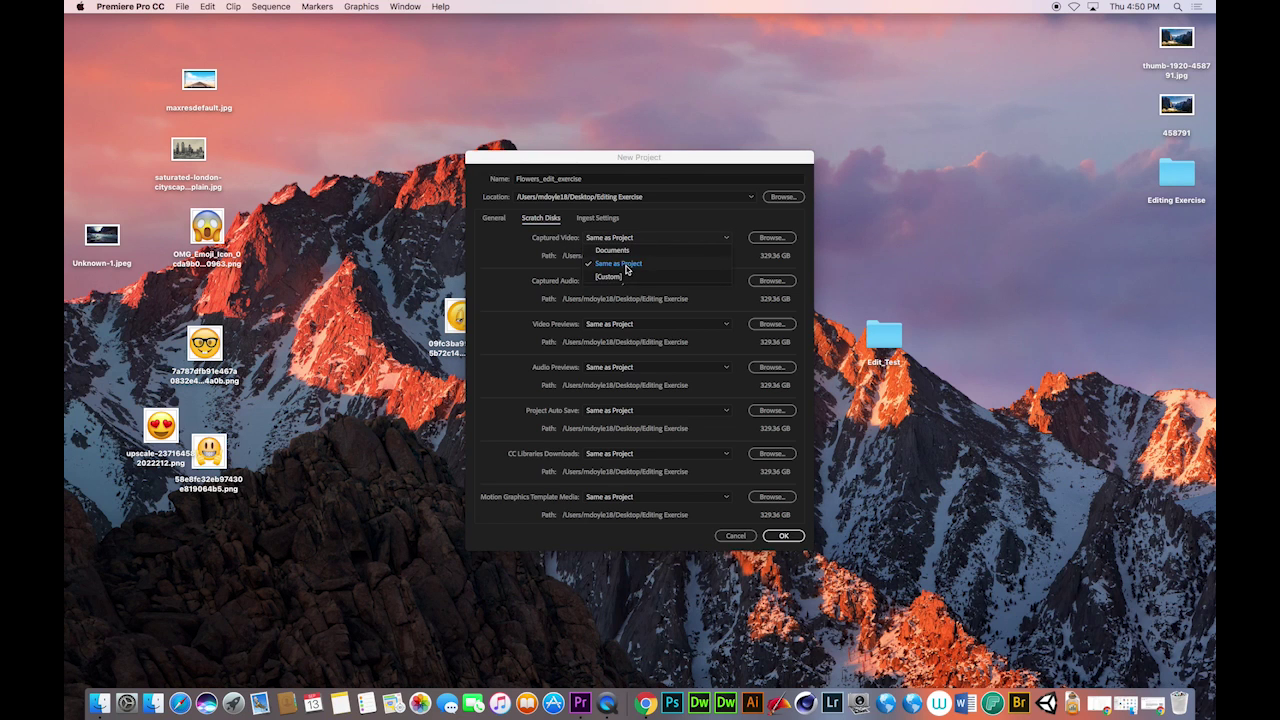
click(626, 266)
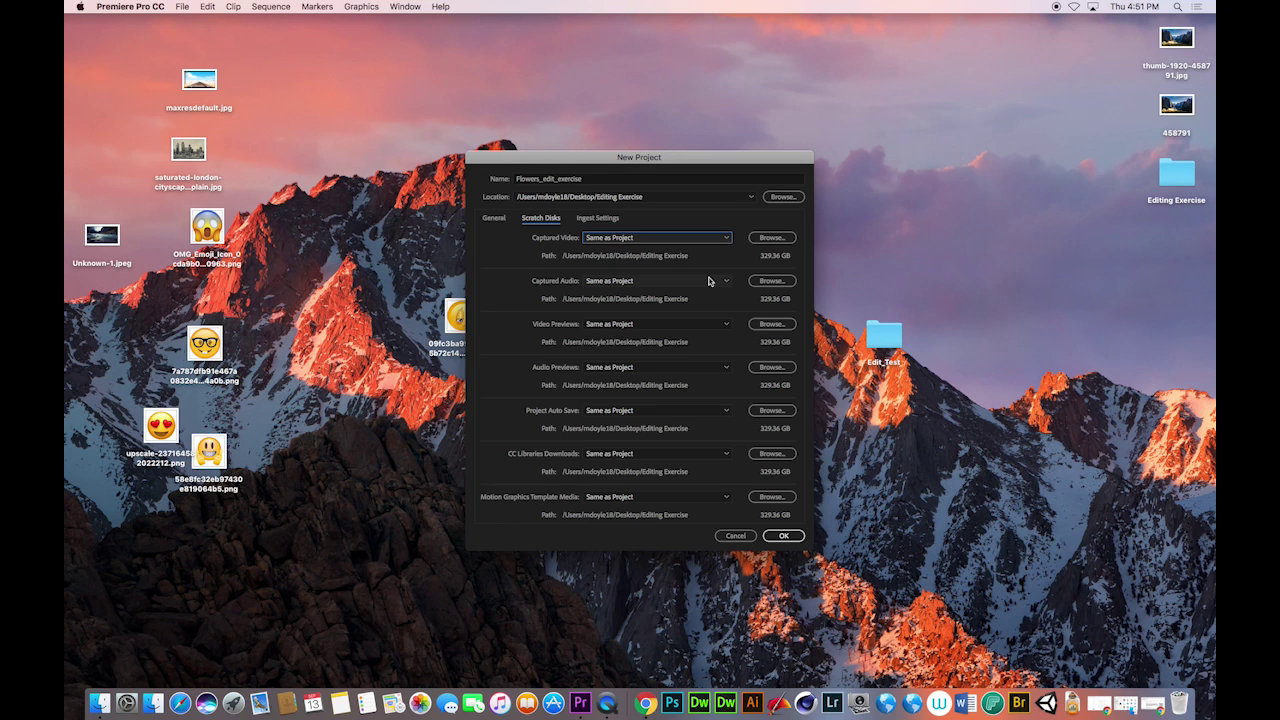
click(775, 238)
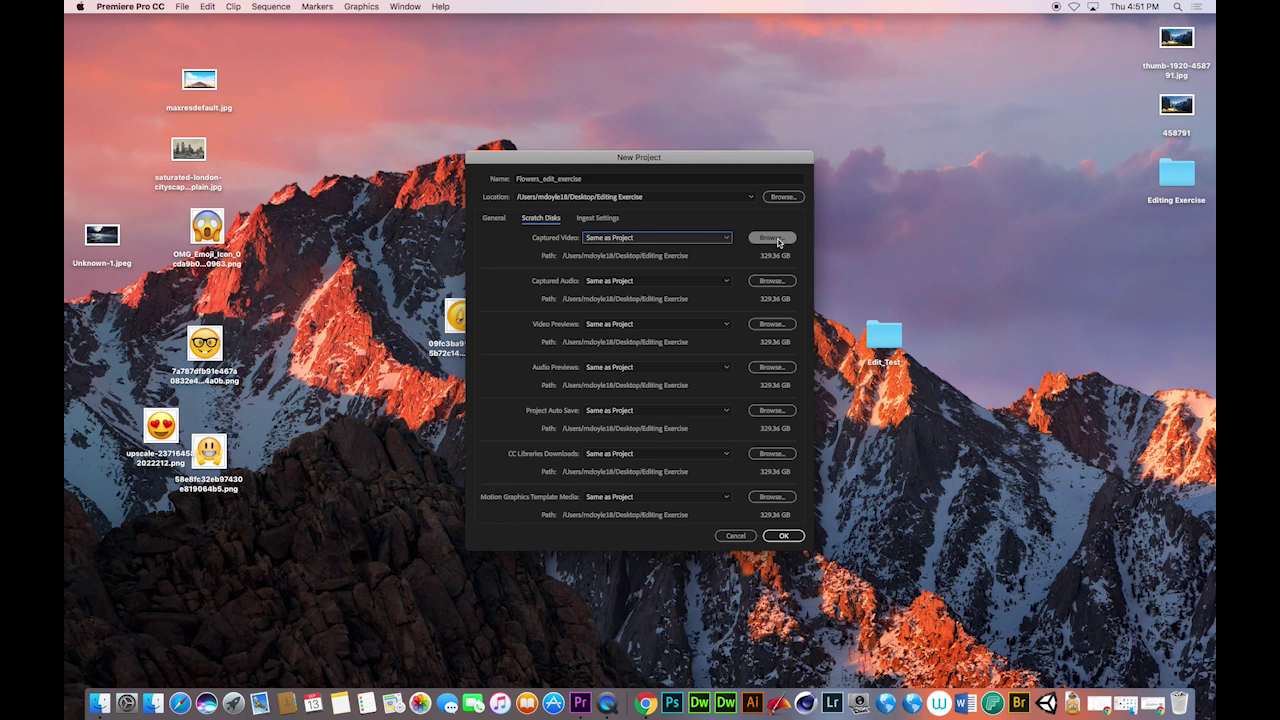
click(778, 241)
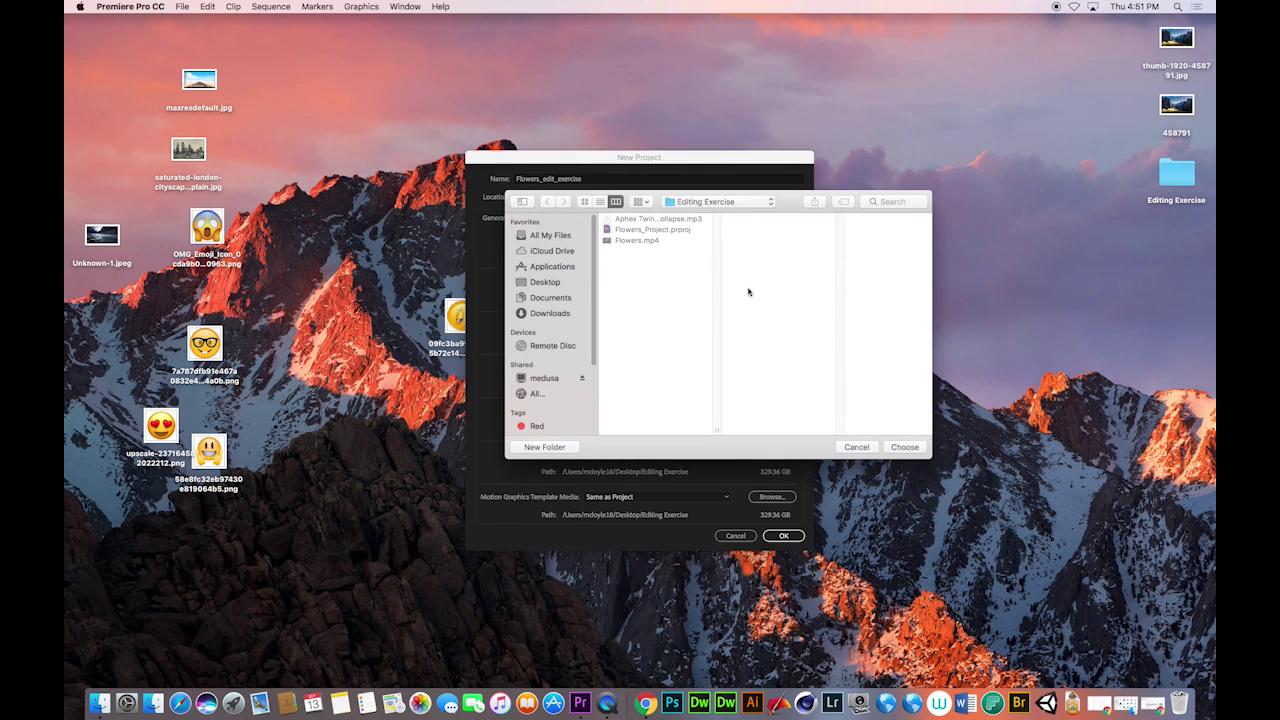
click(550, 316)
click(547, 202)
click(866, 449)
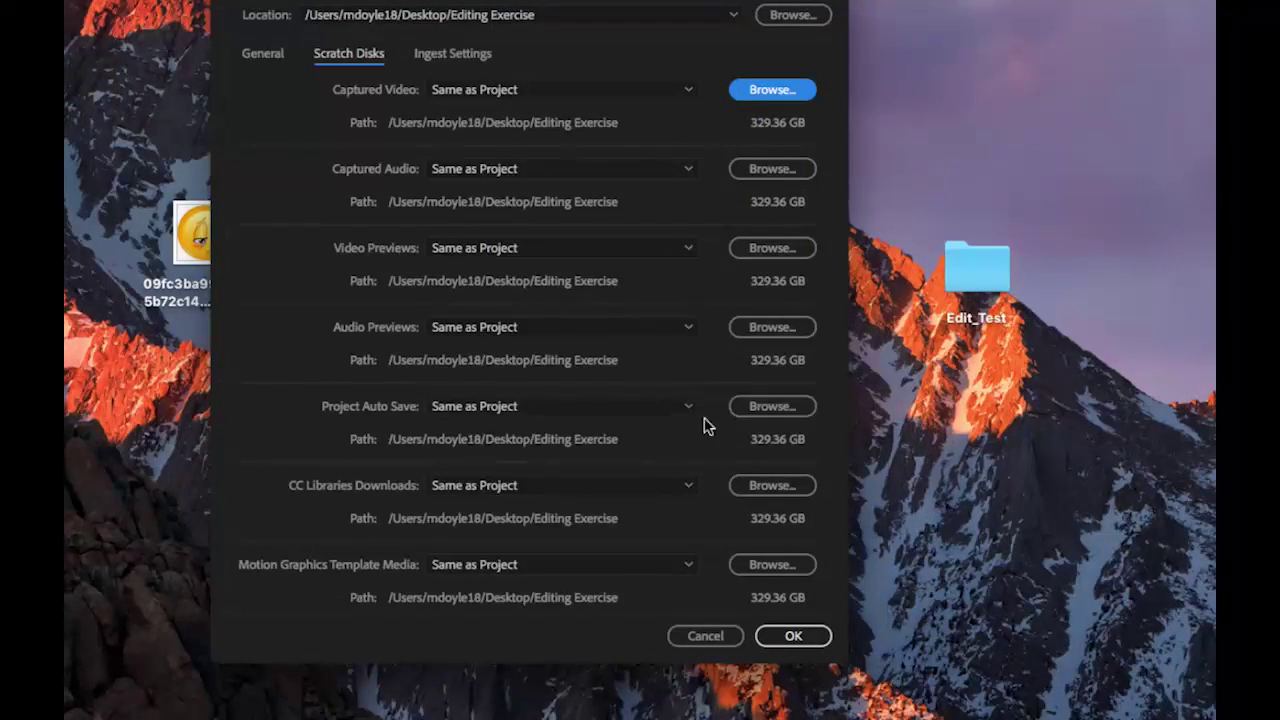
Create a Flowers-autosaves folder inside Editing Exercise and use it as the Project Auto Save location
click(780, 408)
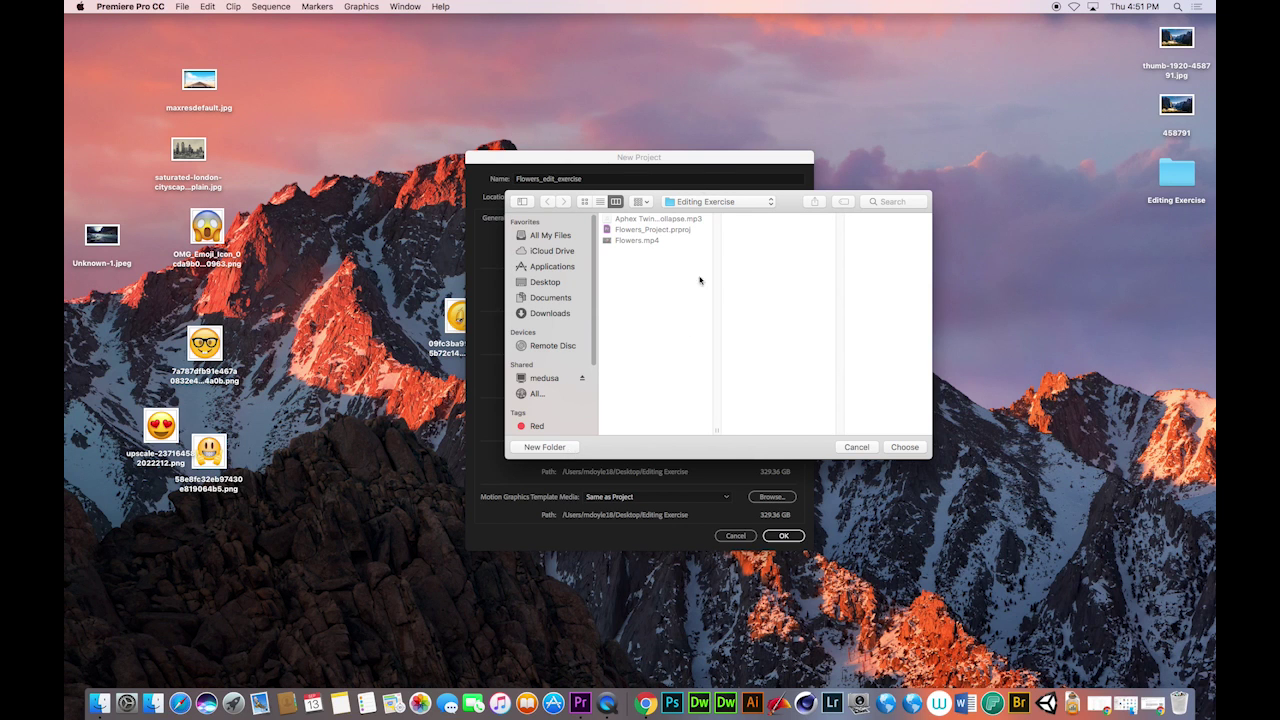
click(552, 447)
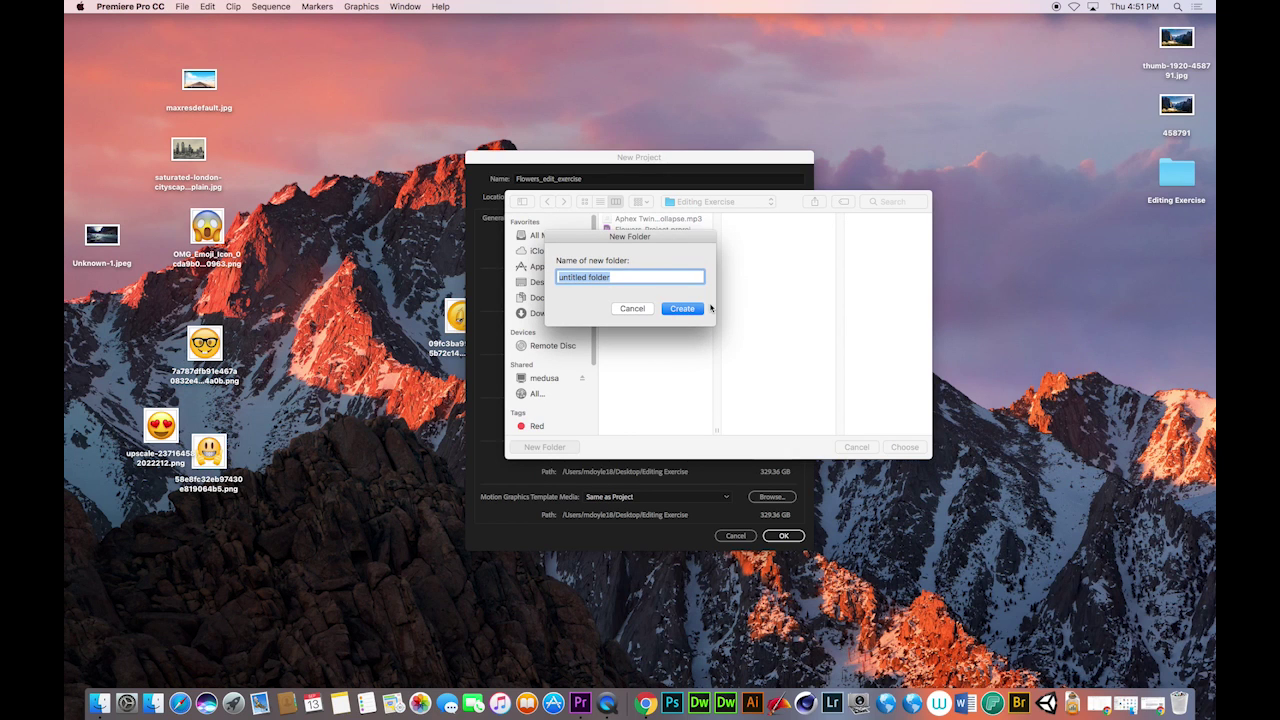
text(Flowers-autosaves)
key(Return)
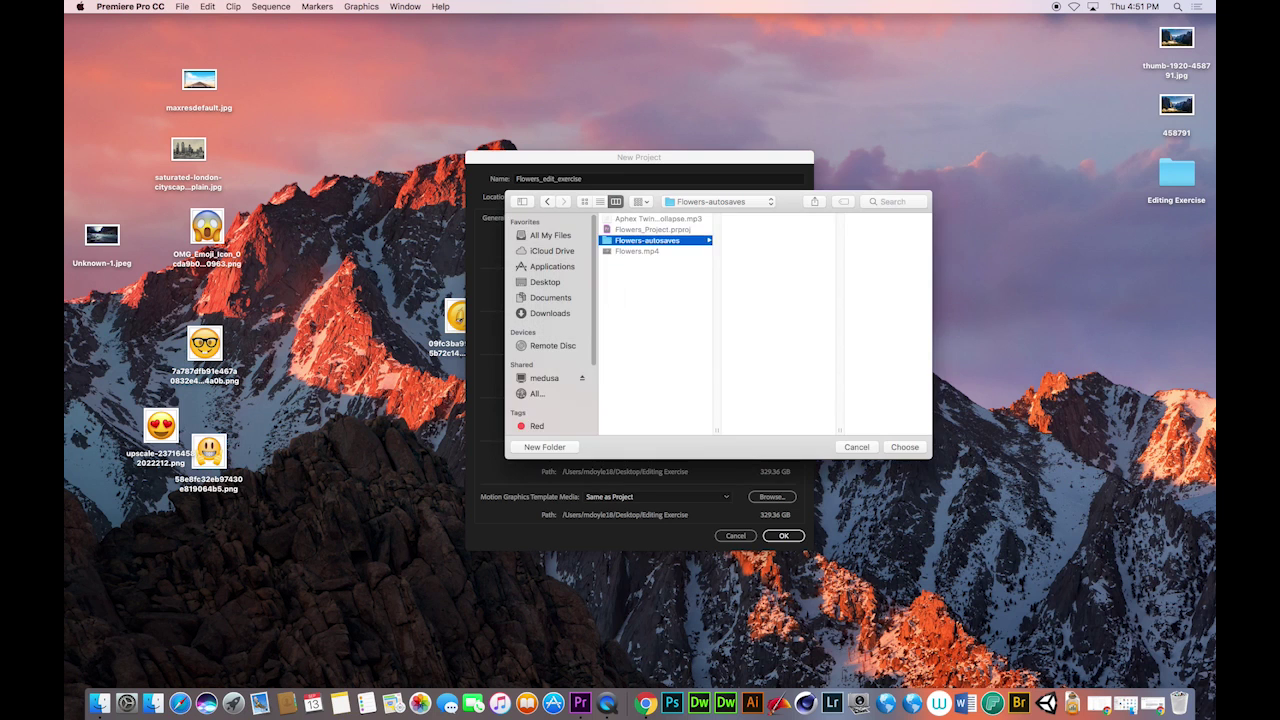
click(904, 447)
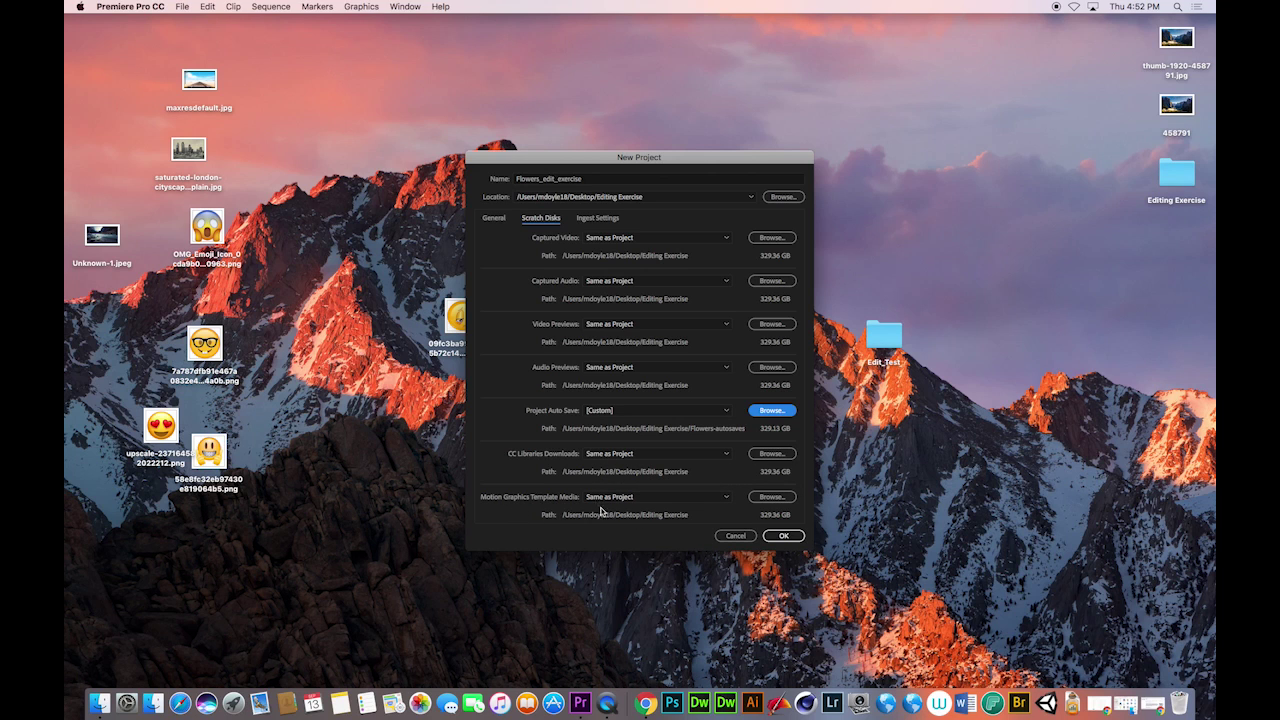
Show the project's ingest settings, and switch to Finder to open the Editing Exercise folder on the Desktop
click(603, 218)
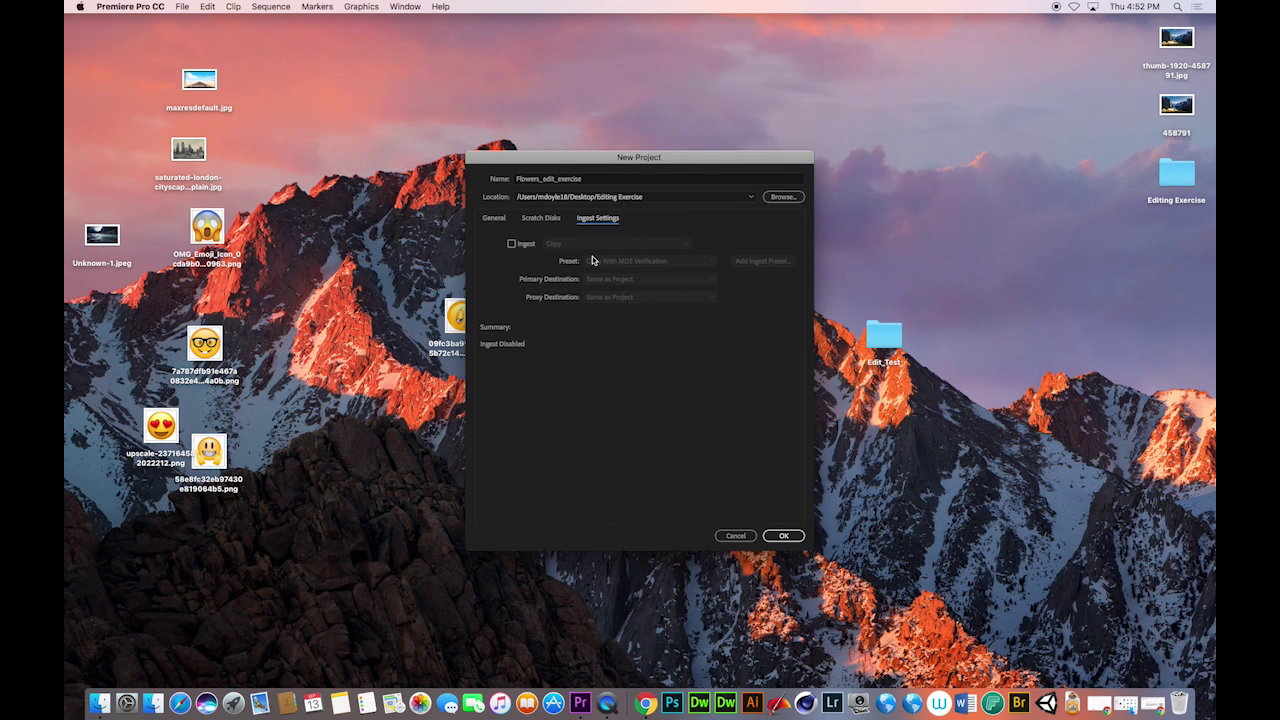
click(99, 703)
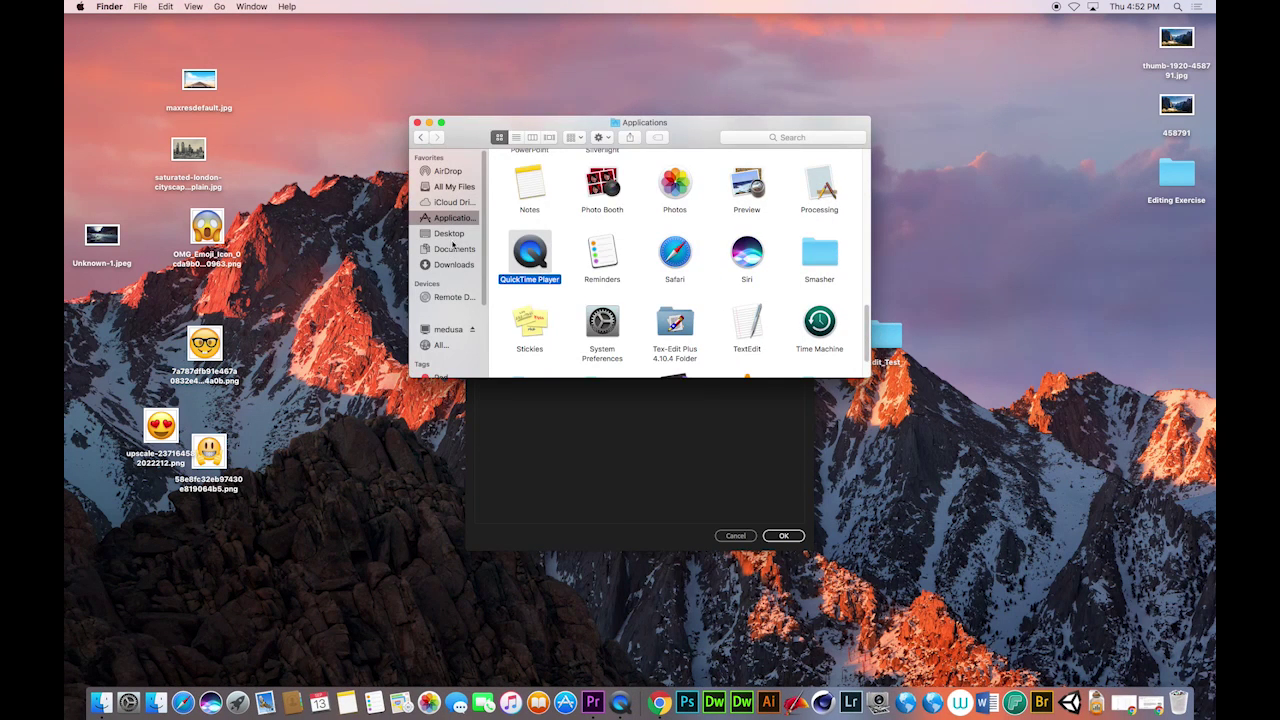
click(453, 265)
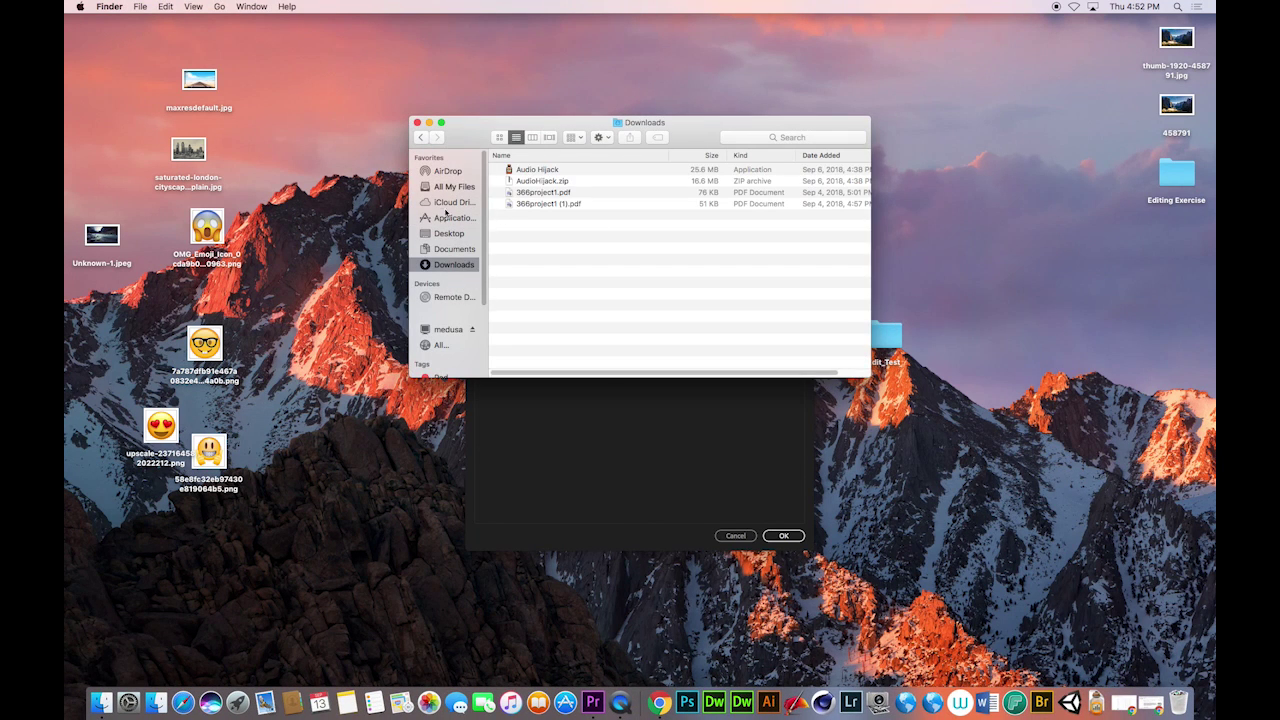
click(447, 236)
double_click(649, 254)
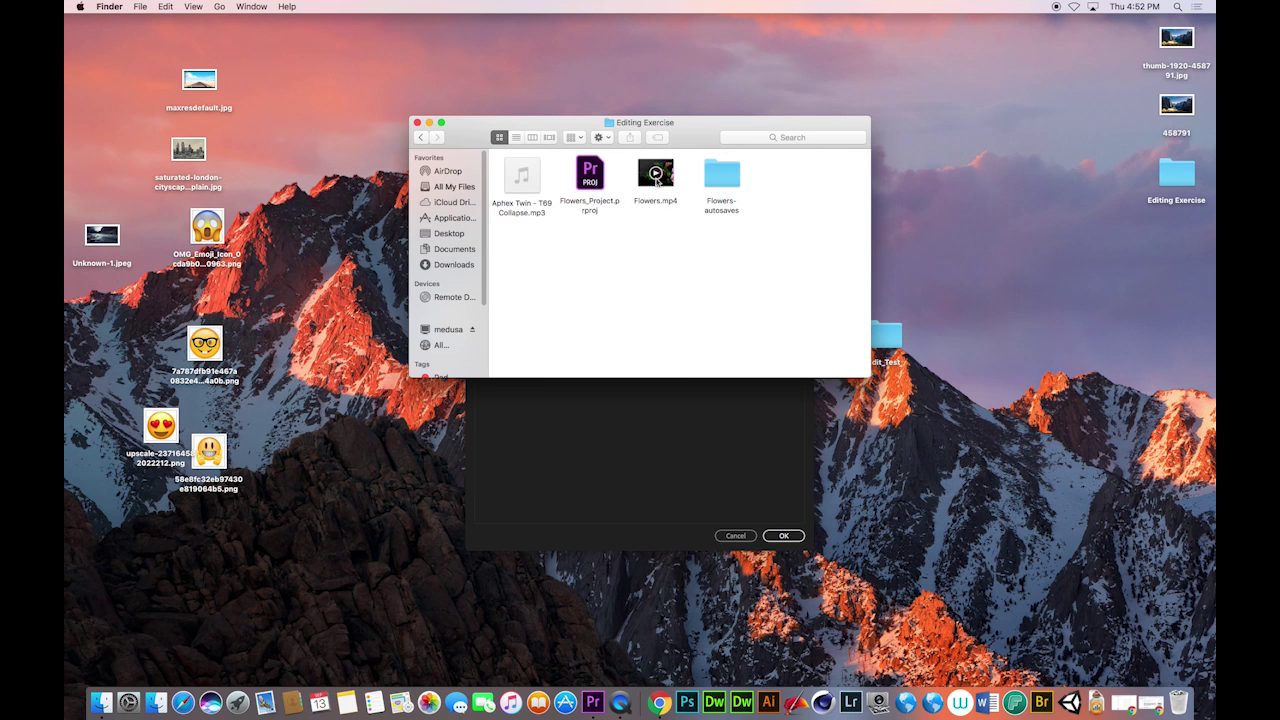
Check the file information of Flowers.mp4 and close its info window
click(660, 182)
key(super+i)
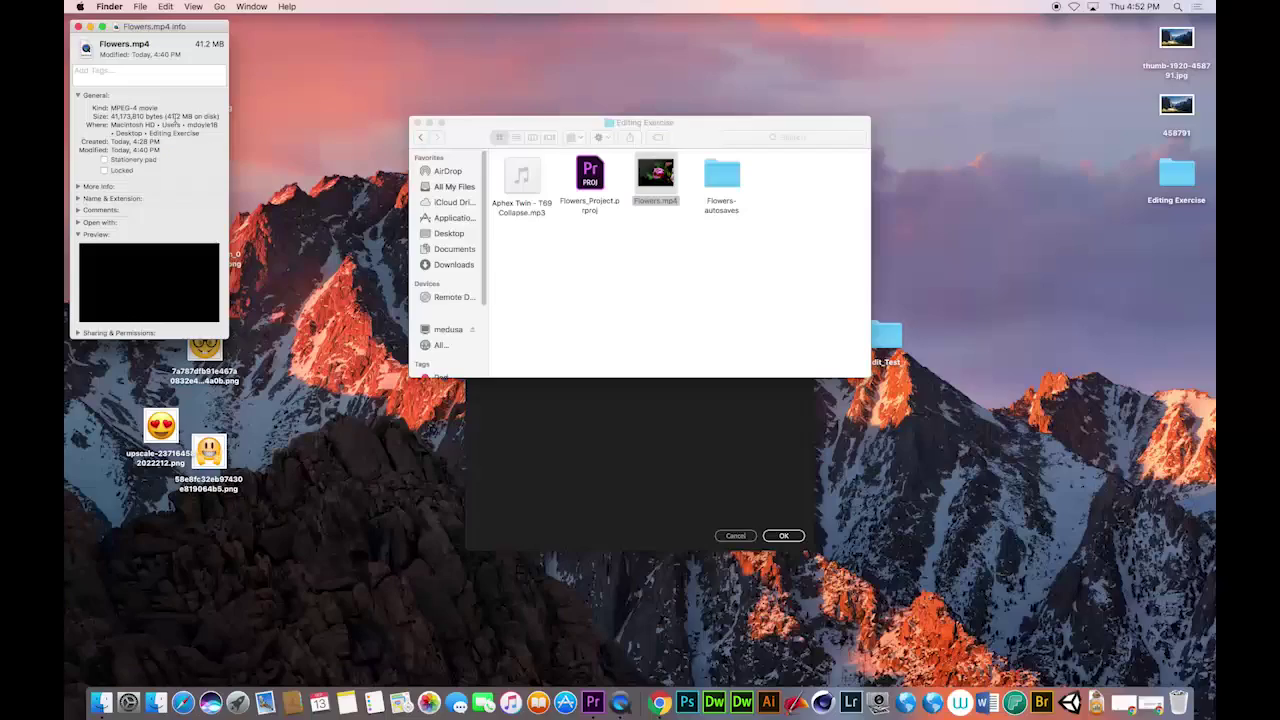
click(78, 28)
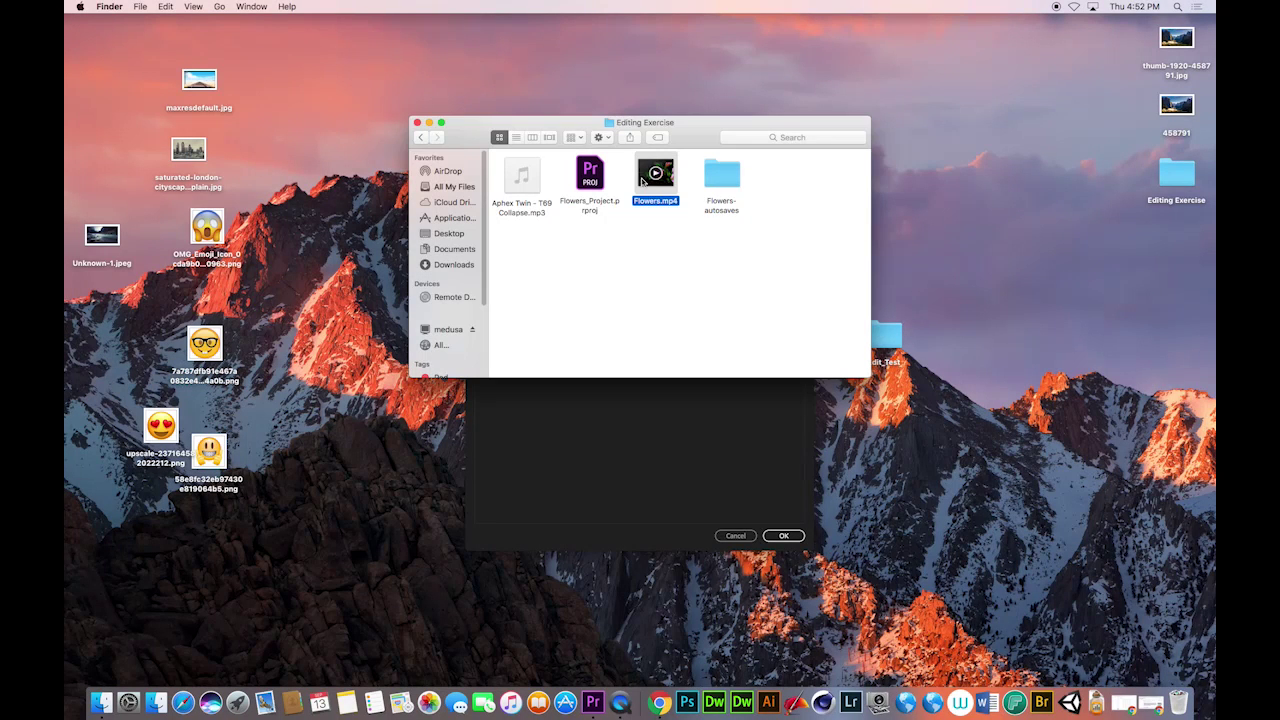
click(672, 482)
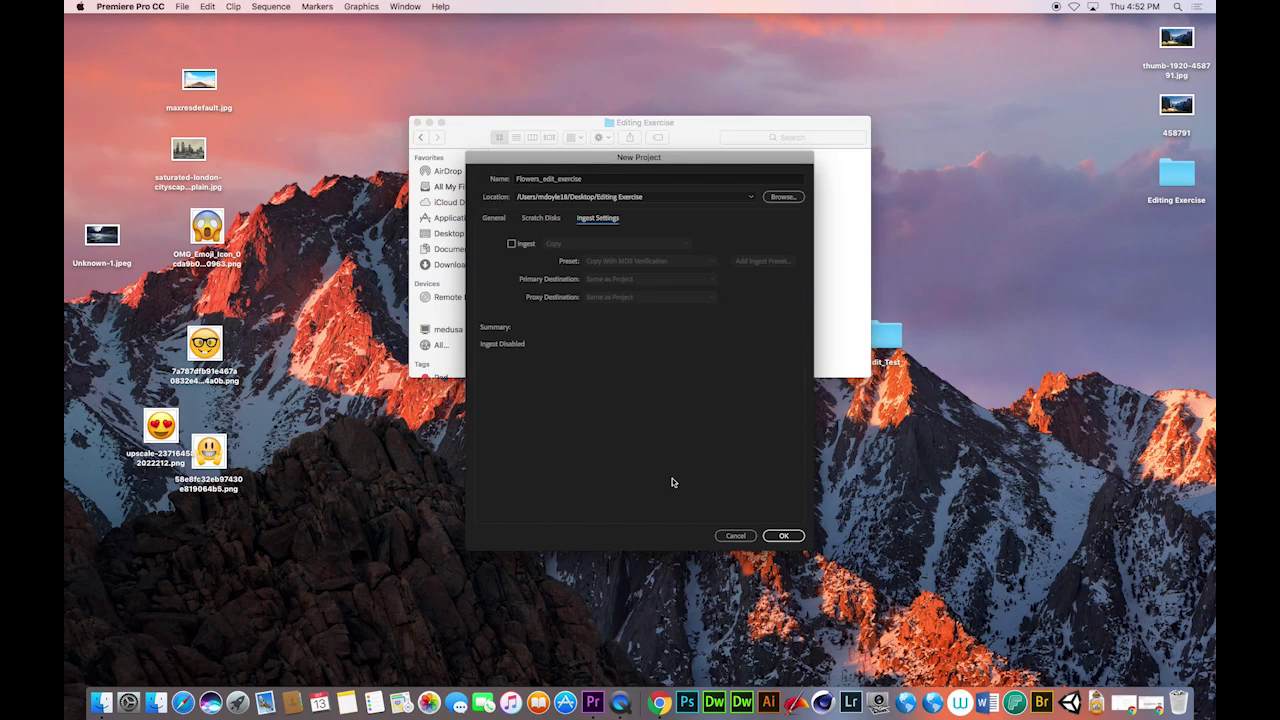
click(551, 119)
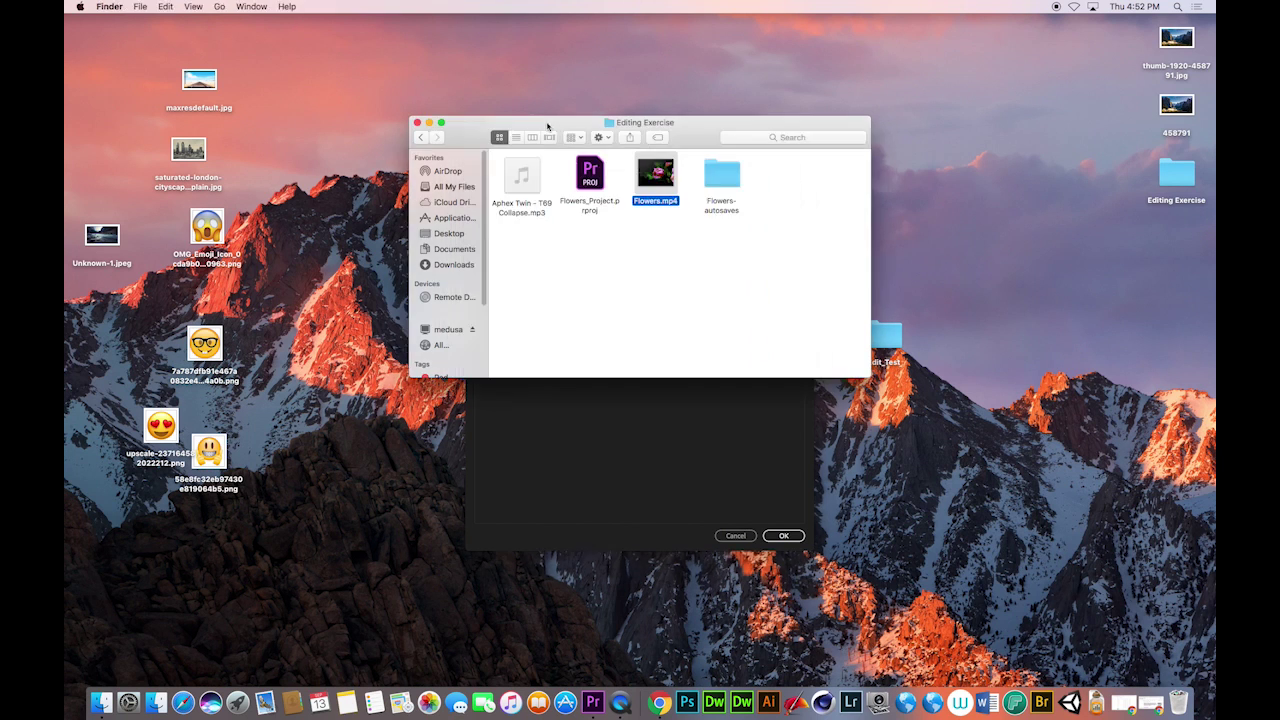
Switch back to the New Project settings and try to enable Ingest for the project
click(650, 433)
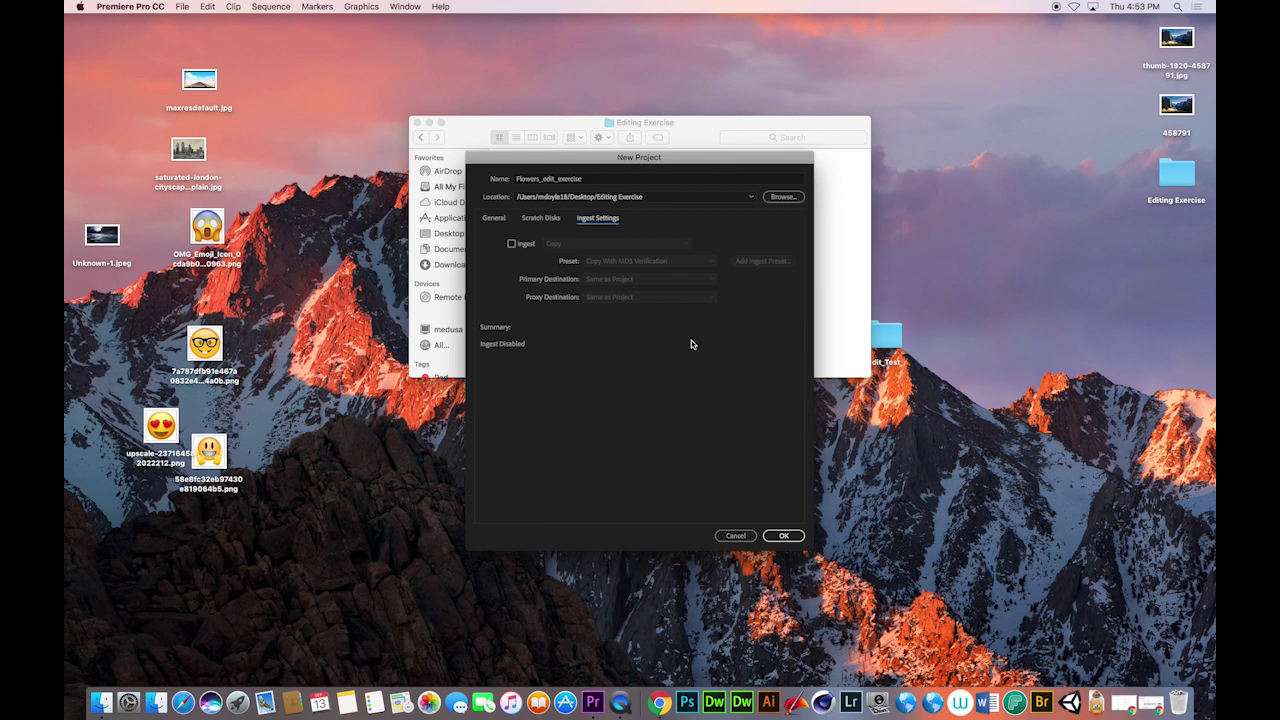
click(514, 245)
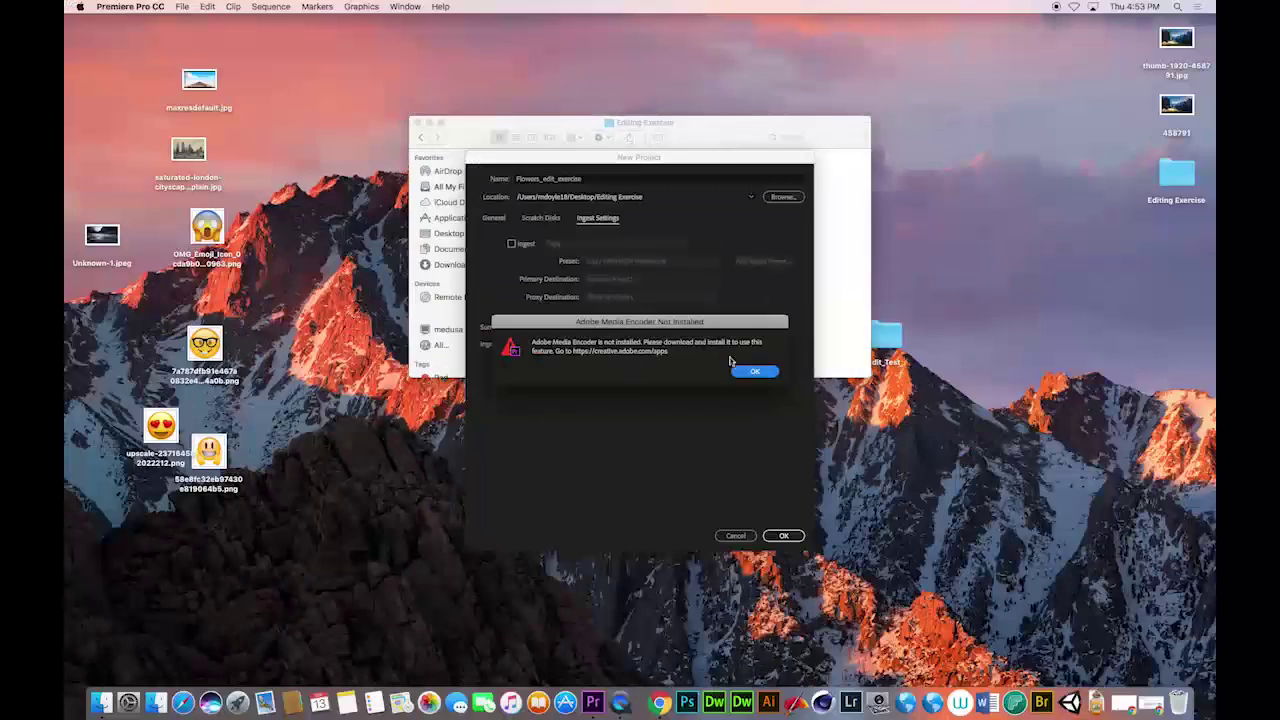
click(748, 371)
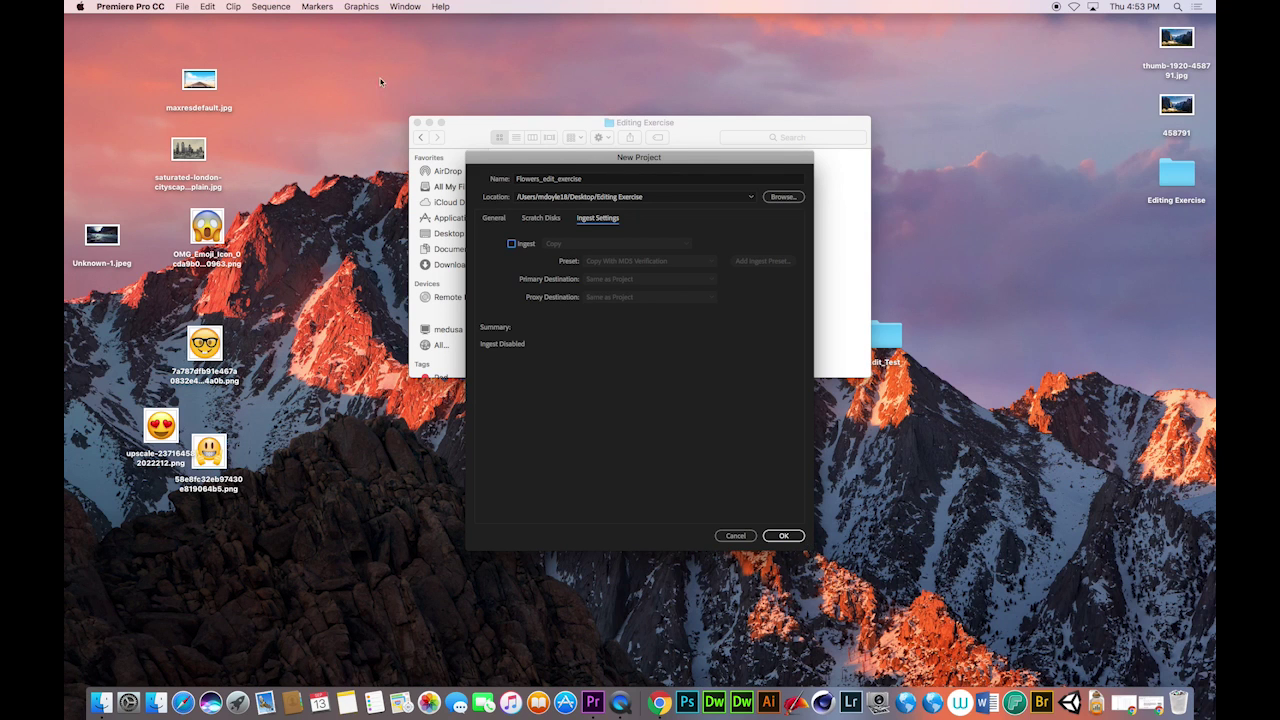
Check the general settings once more and create the Flowers_edit_exercise project
click(494, 218)
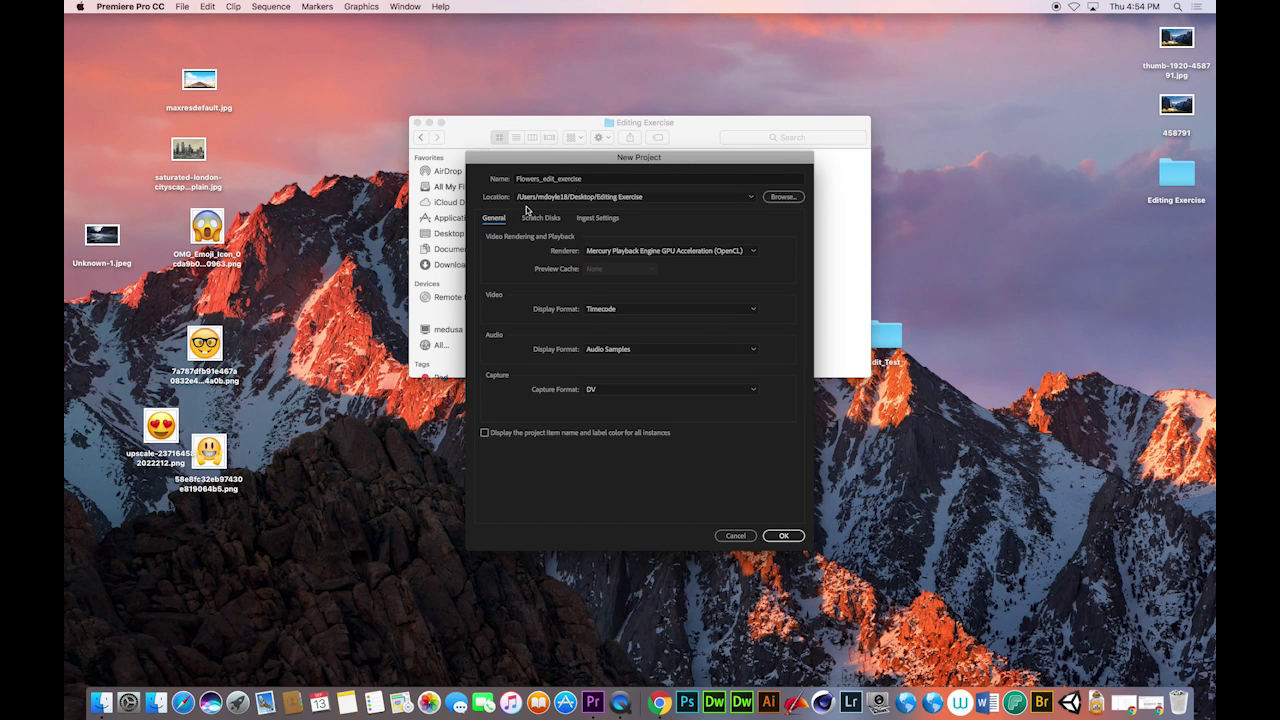
click(798, 536)
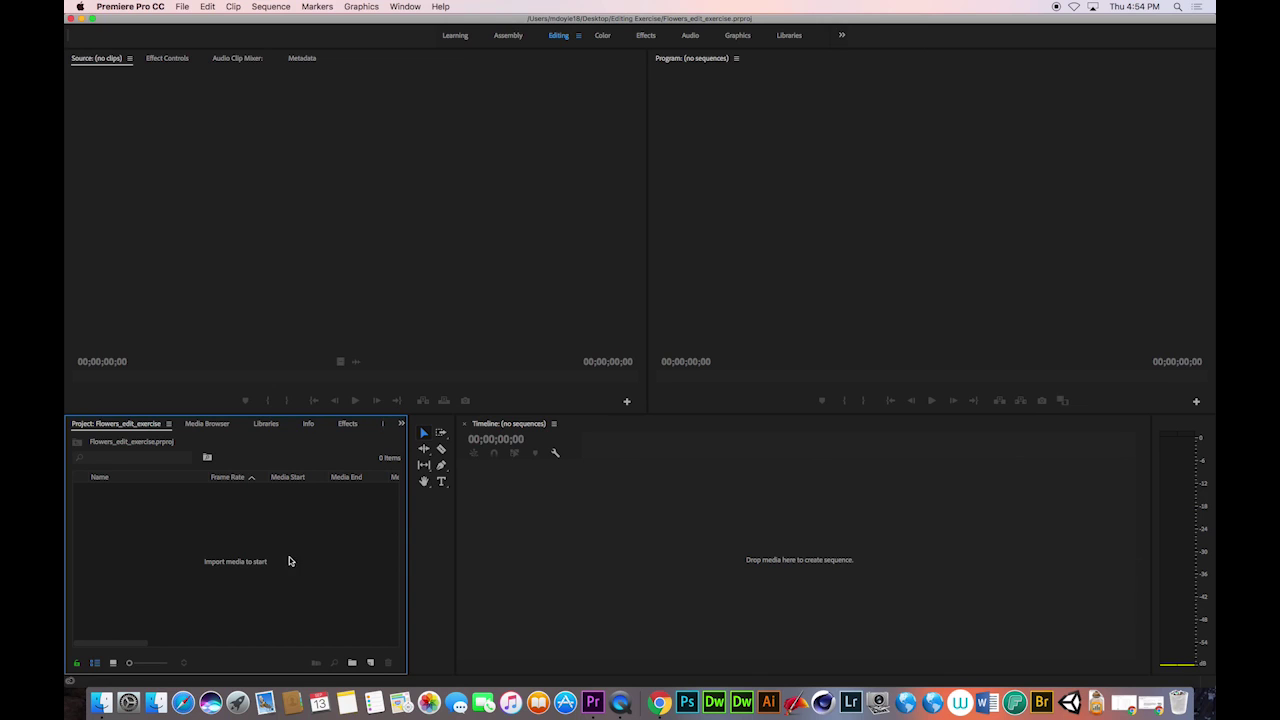
Import Flowers.mp4 from the Editing Exercise folder in Finder into the project
click(101, 703)
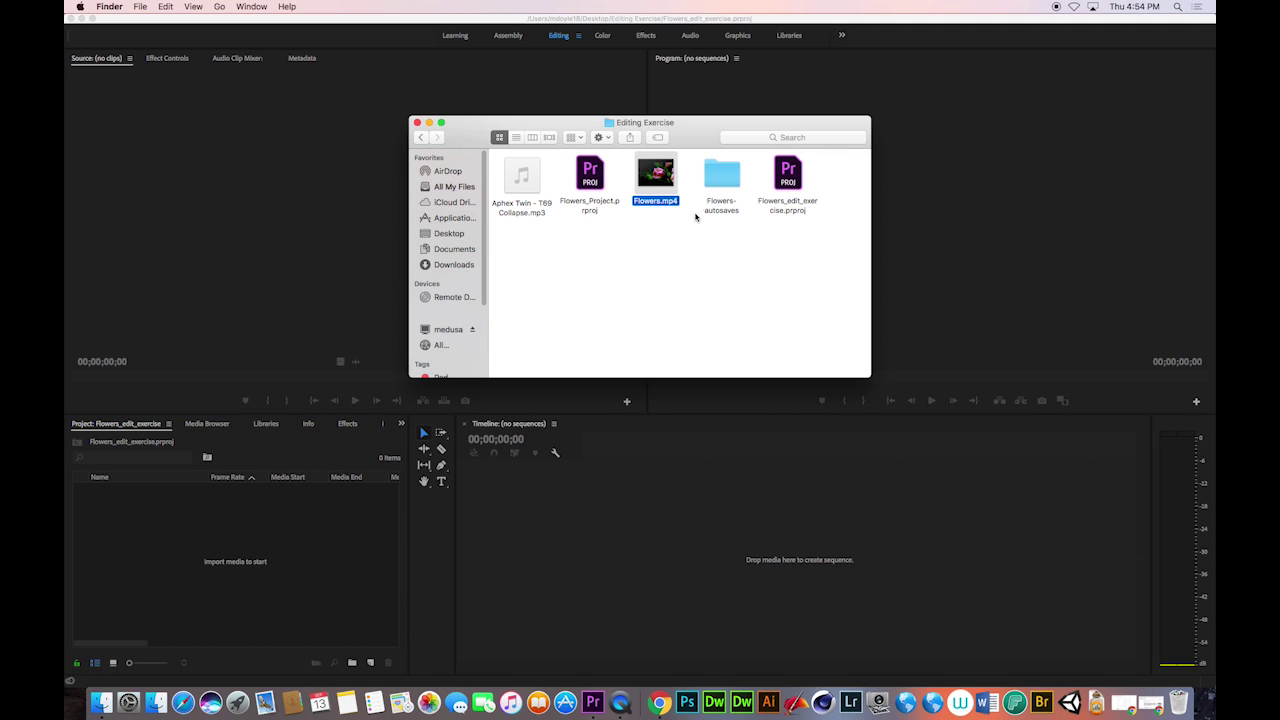
mouse_move(667, 188)
drag(667, 188, 267, 534)
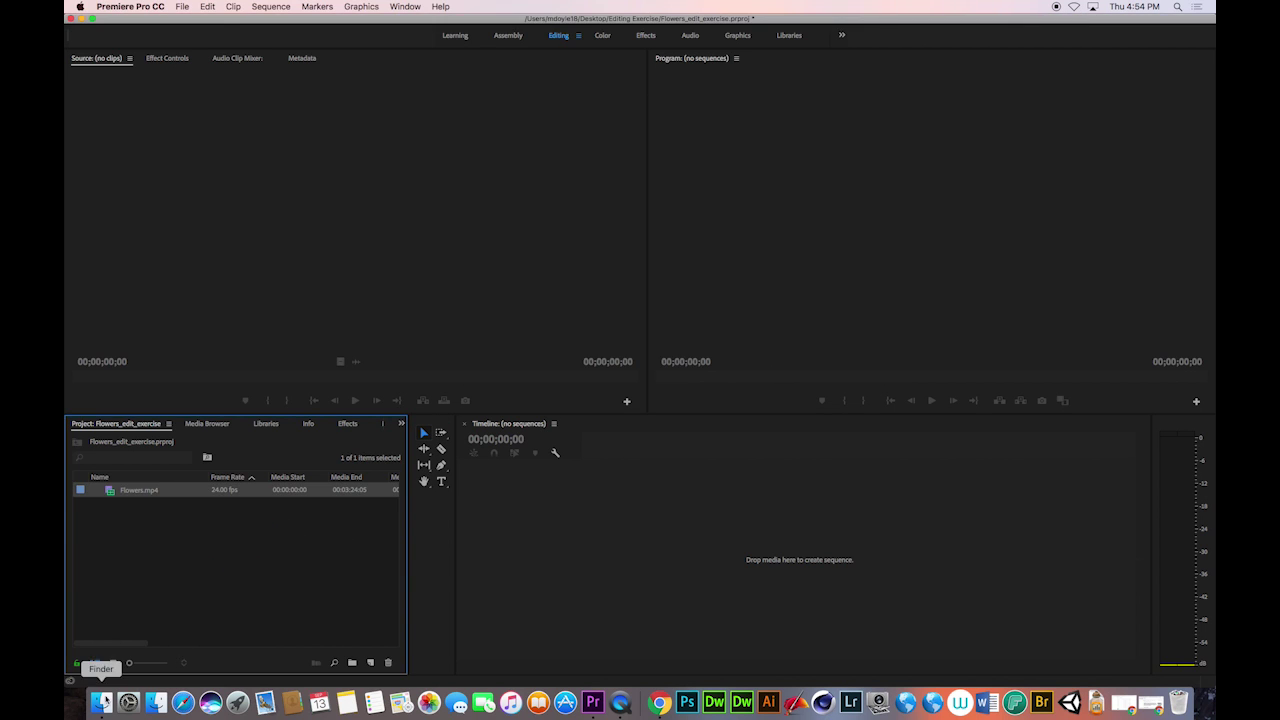
click(137, 520)
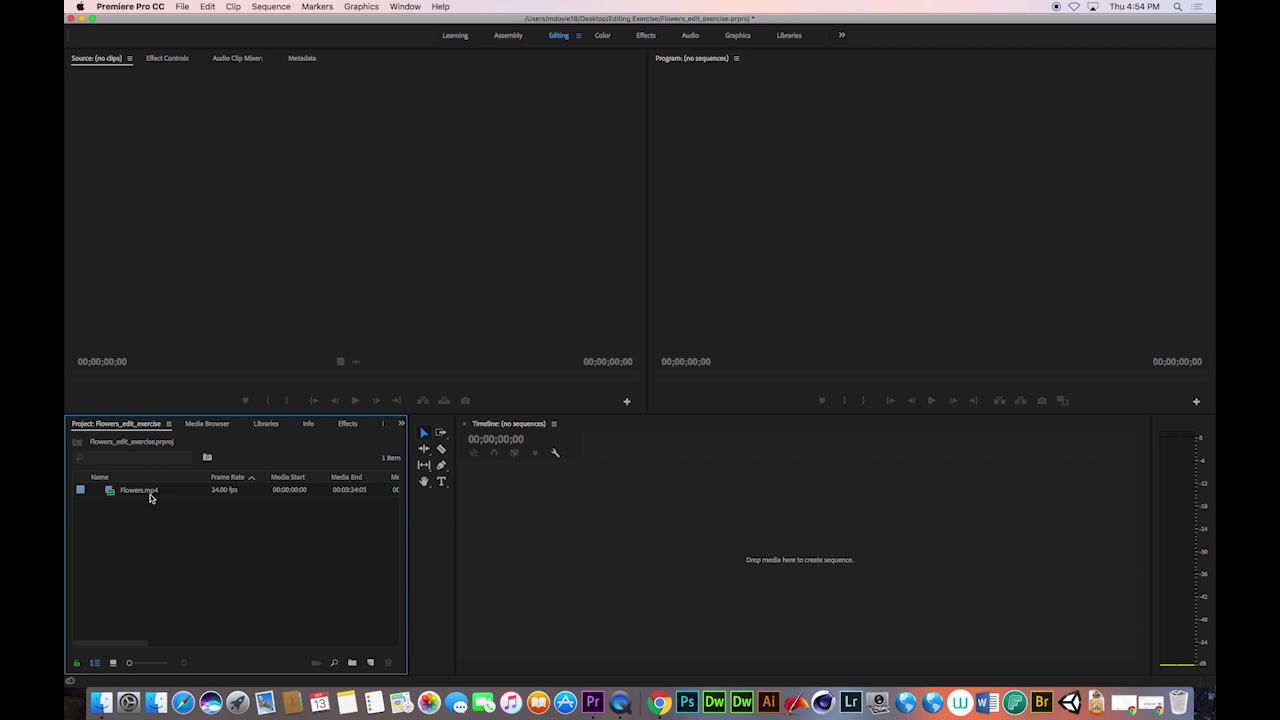
Examine the frame rate, media start, end, duration and in and out points of Flowers.mp4 in the project
click(149, 493)
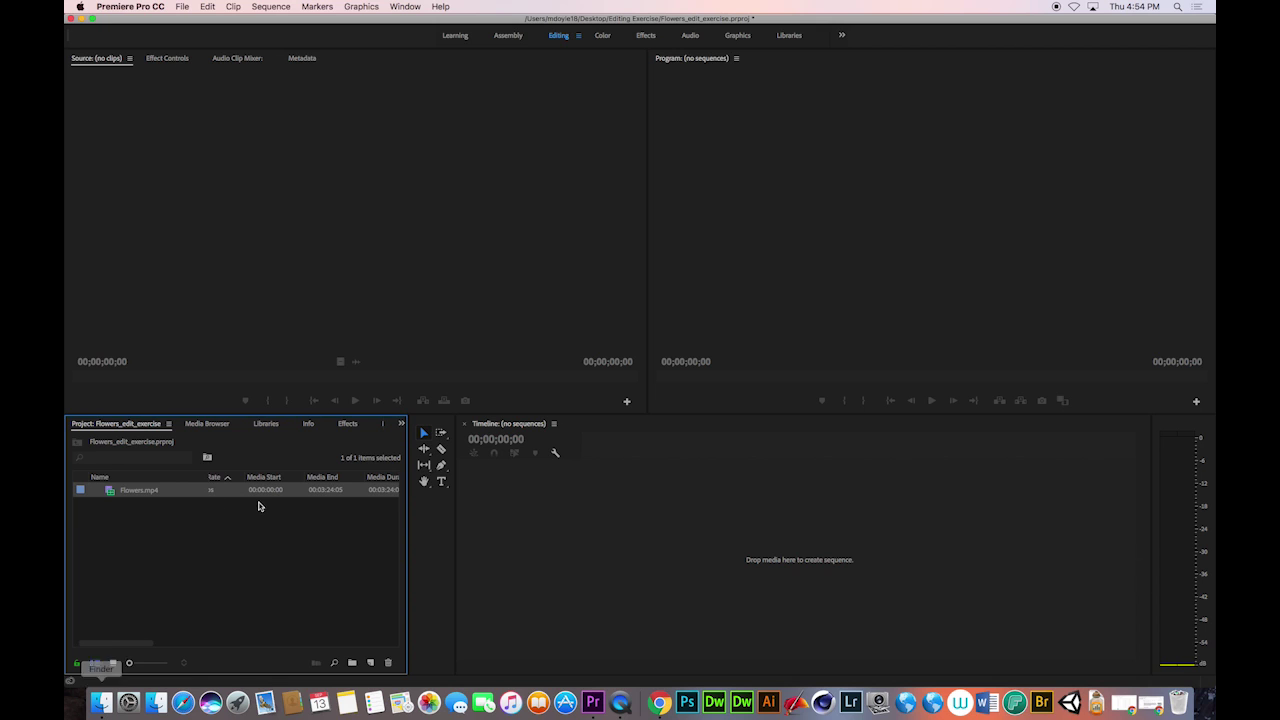
scroll(277, 497, right, 3)
scroll(278, 500, left, 3)
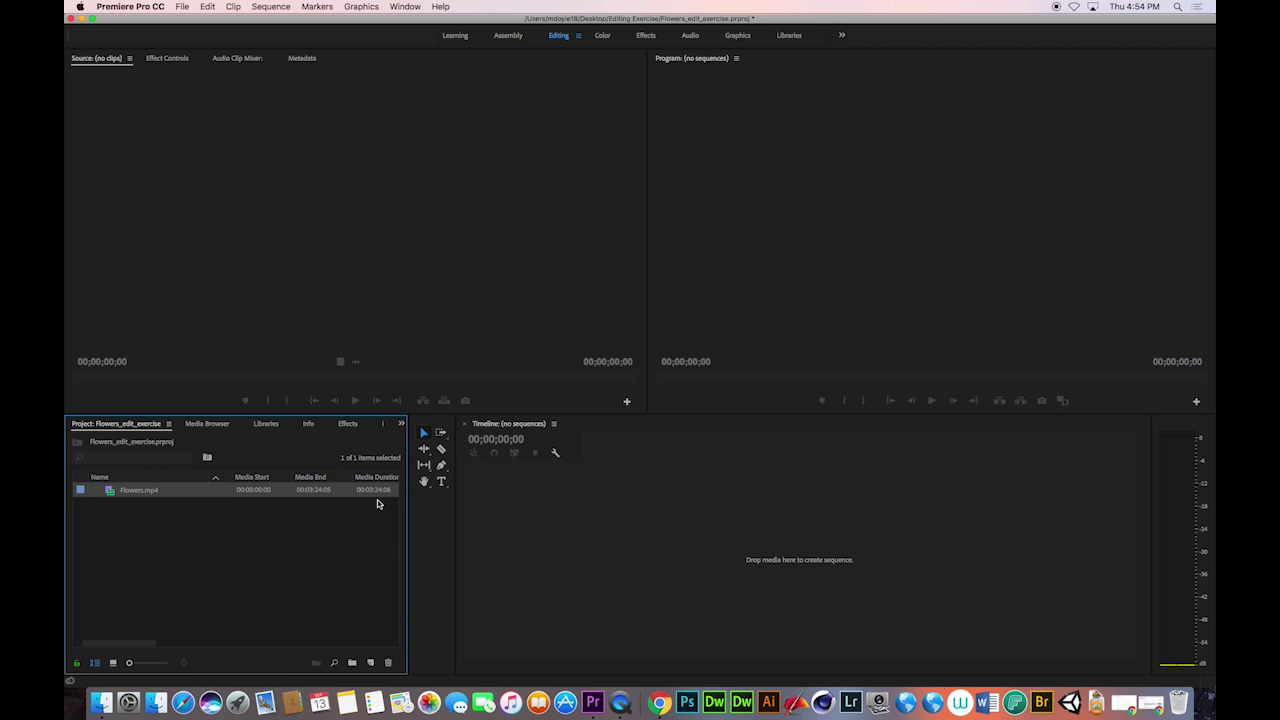
scroll(356, 500, right, 2)
scroll(356, 500, right, 3)
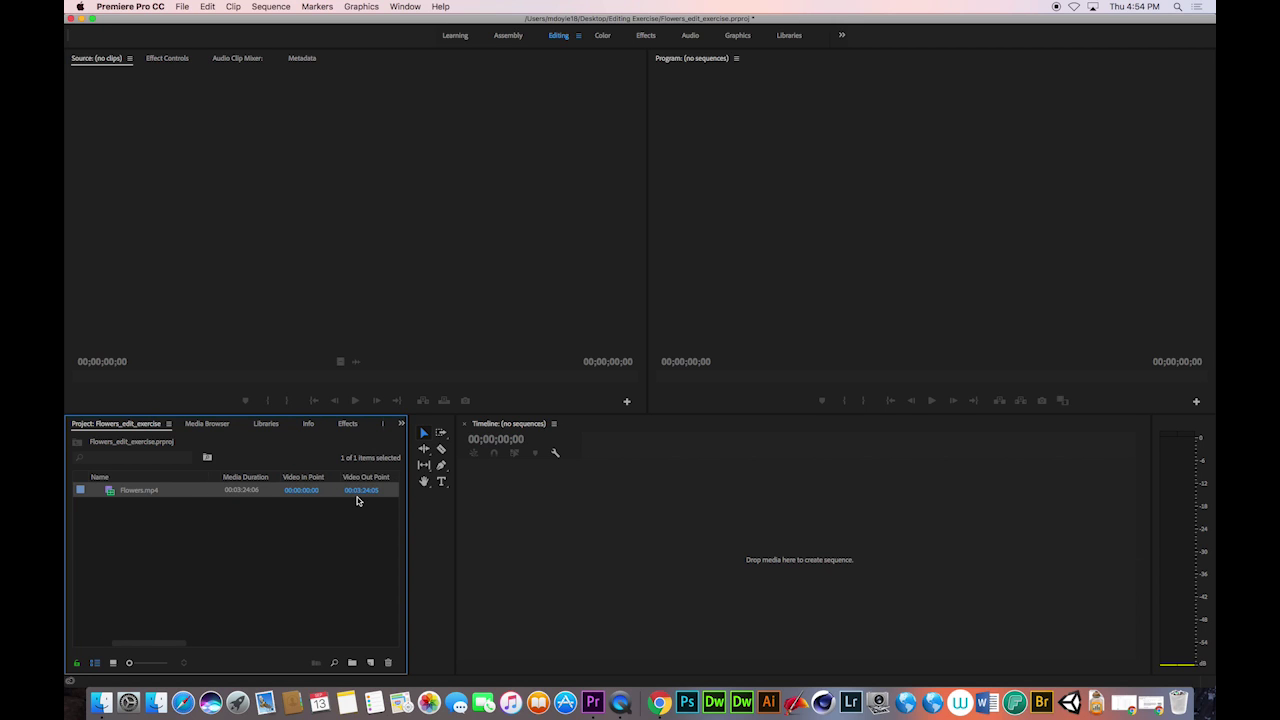
scroll(357, 501, left, 4)
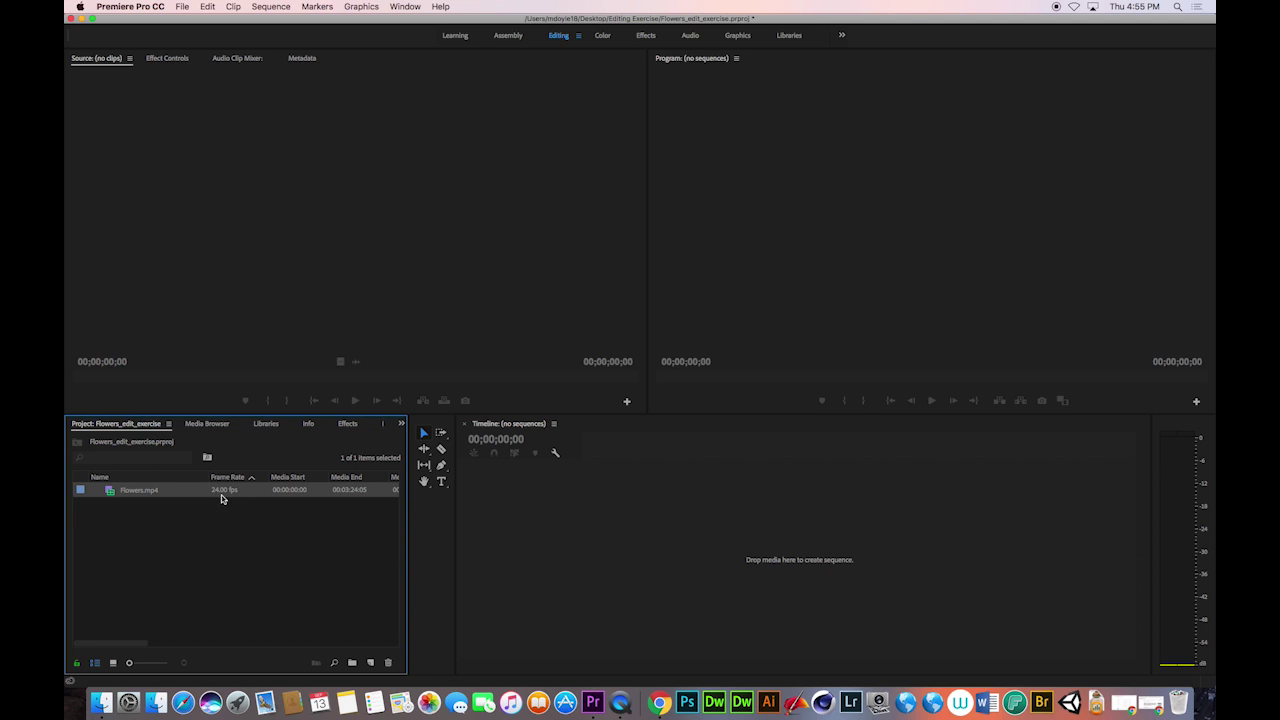
Import Aphex Twin - T69 Collapse.mp3 from the Editing Exercise folder in Finder into the project
click(101, 703)
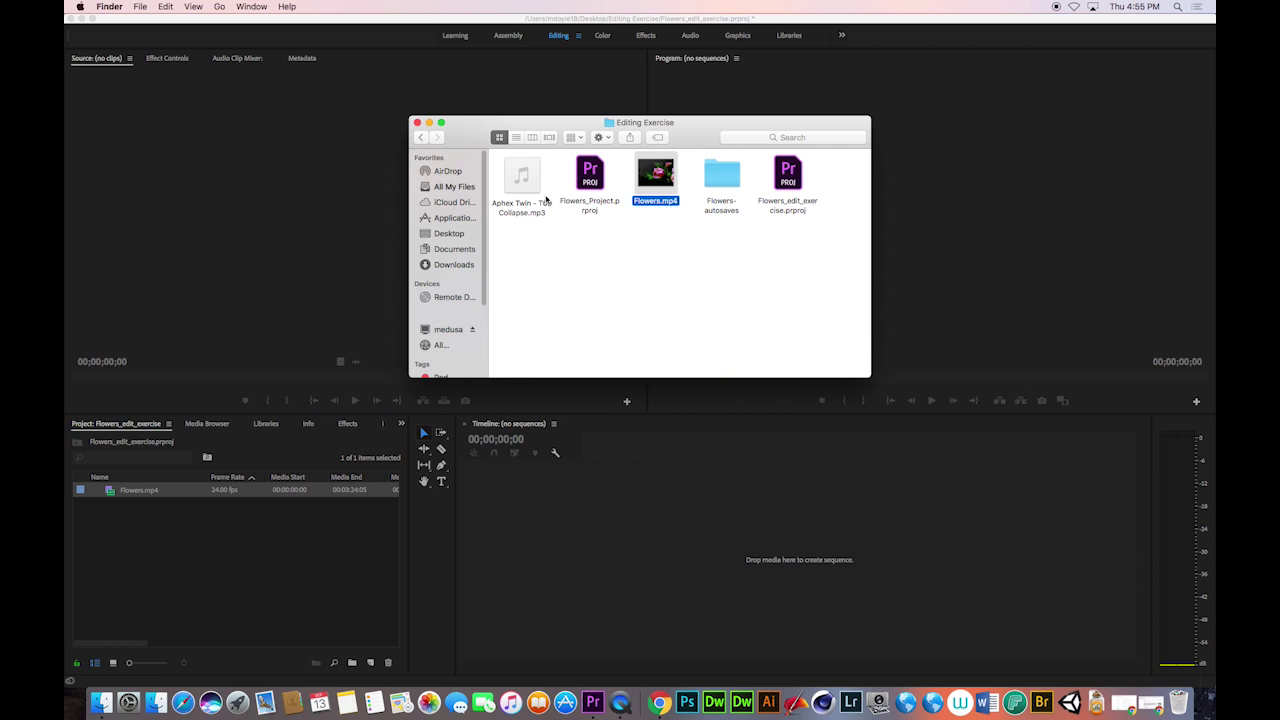
click(522, 176)
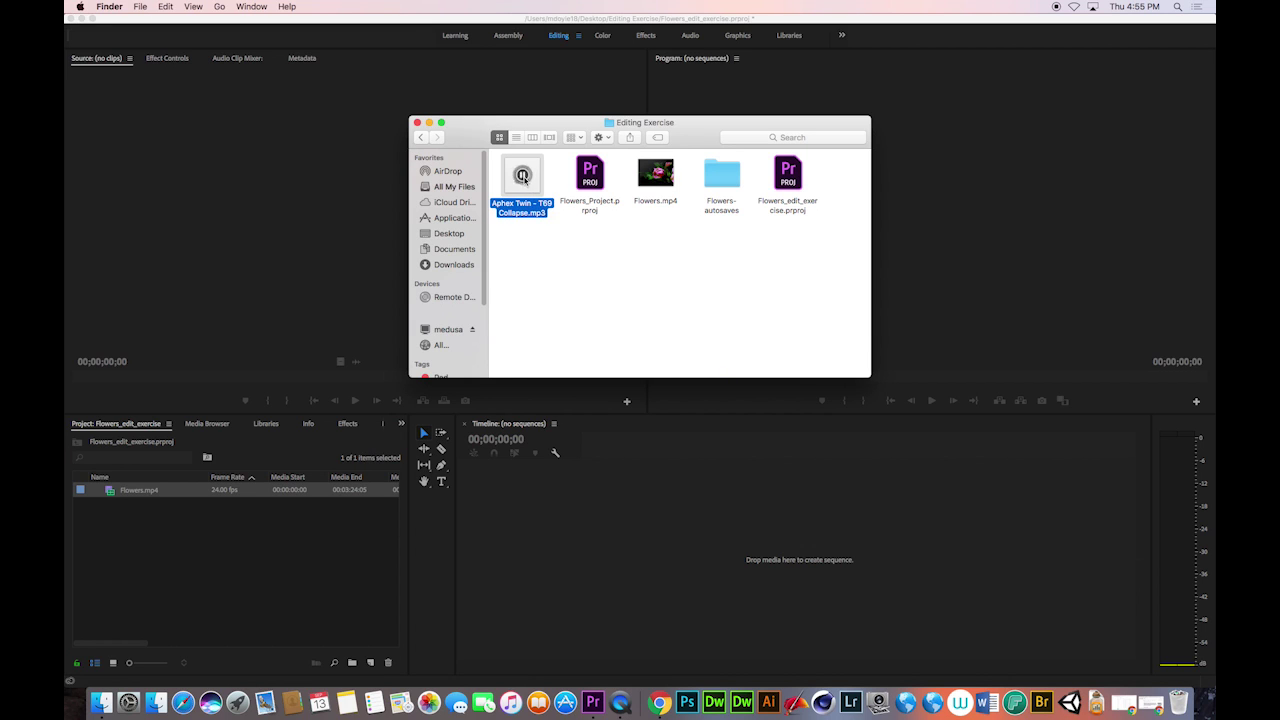
click(522, 176)
drag(522, 176, 112, 545)
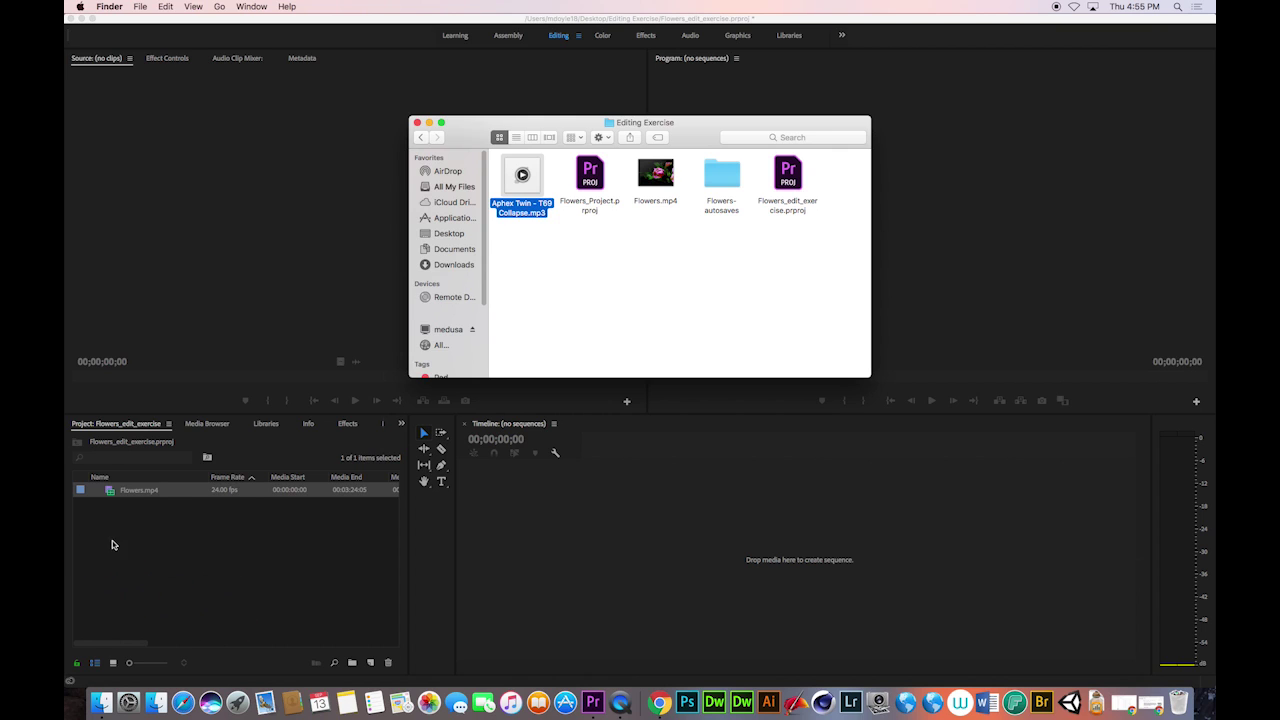
click(185, 540)
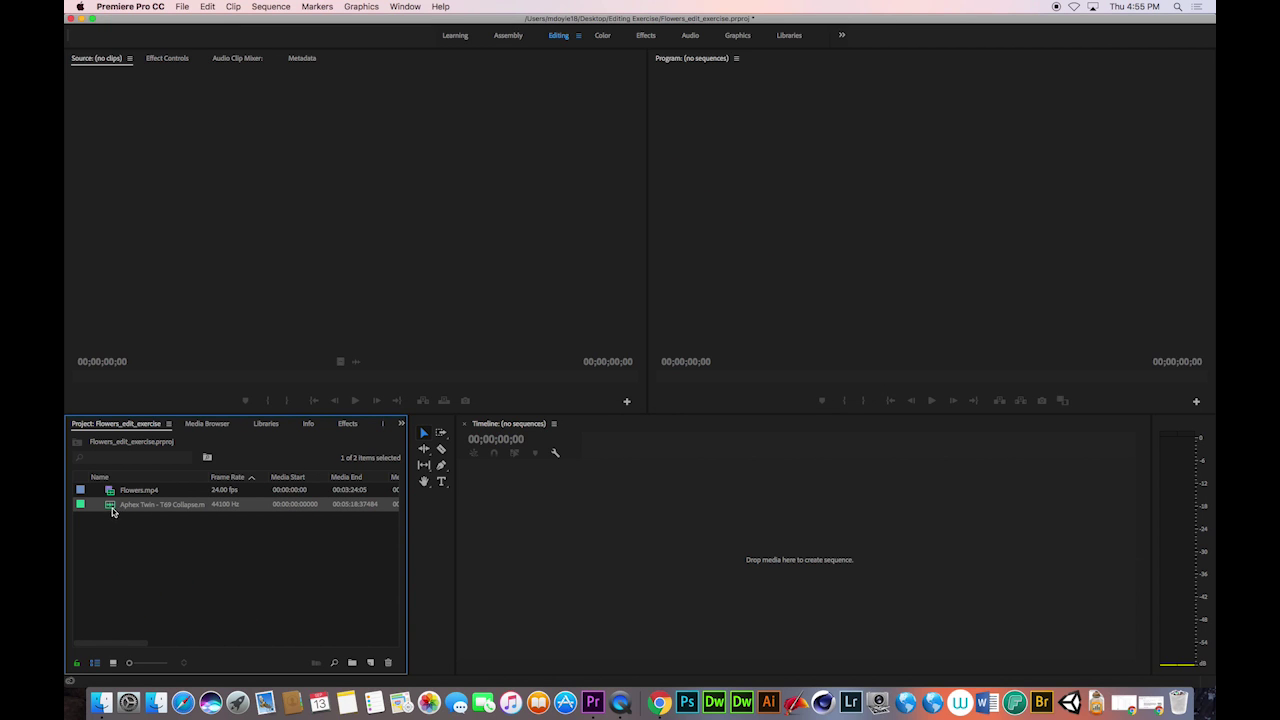
Load Flowers.mp4 into the Source Monitor and clear all markers from the clip
click(119, 492)
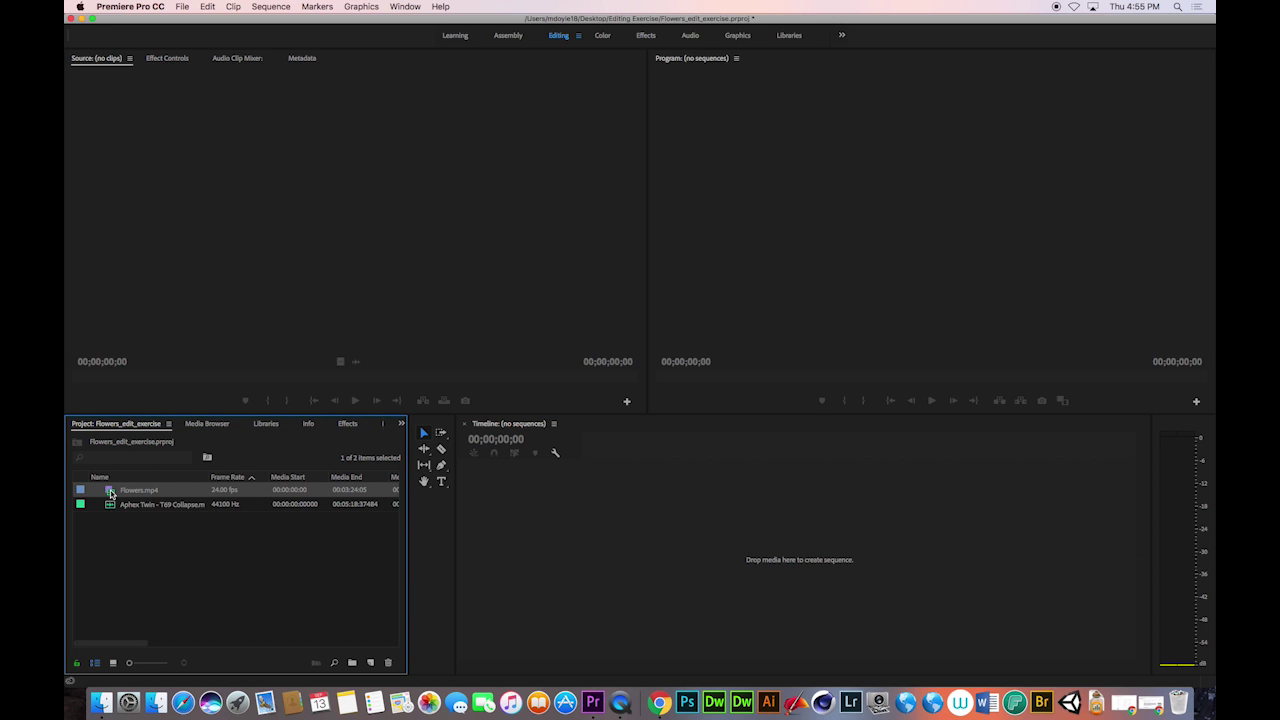
double_click(111, 492)
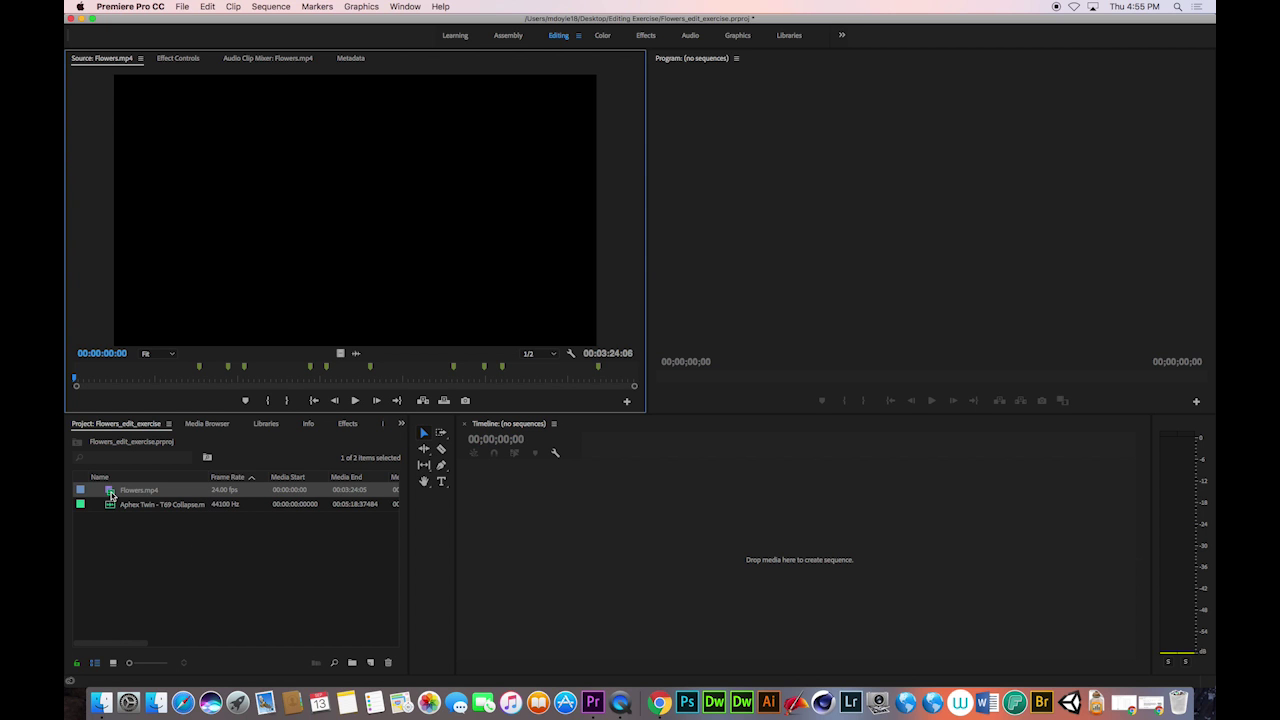
drag(161, 380, 173, 377)
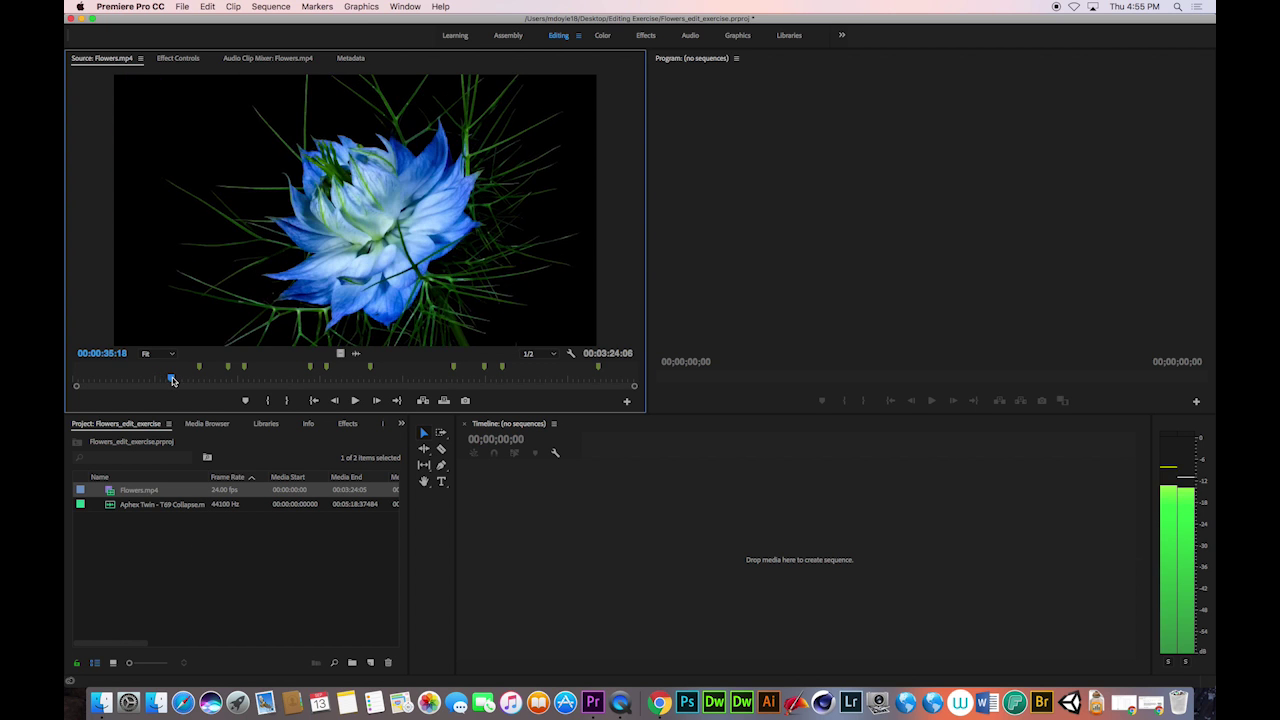
click(200, 373)
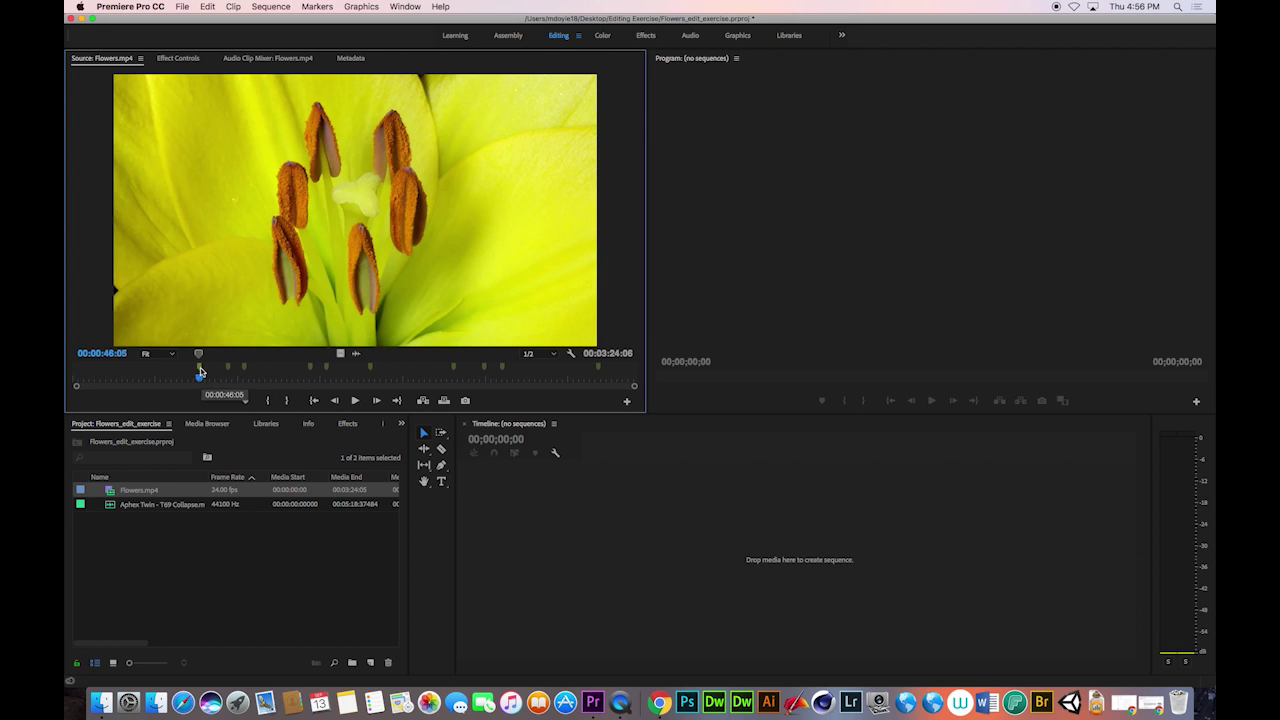
right_click(200, 367)
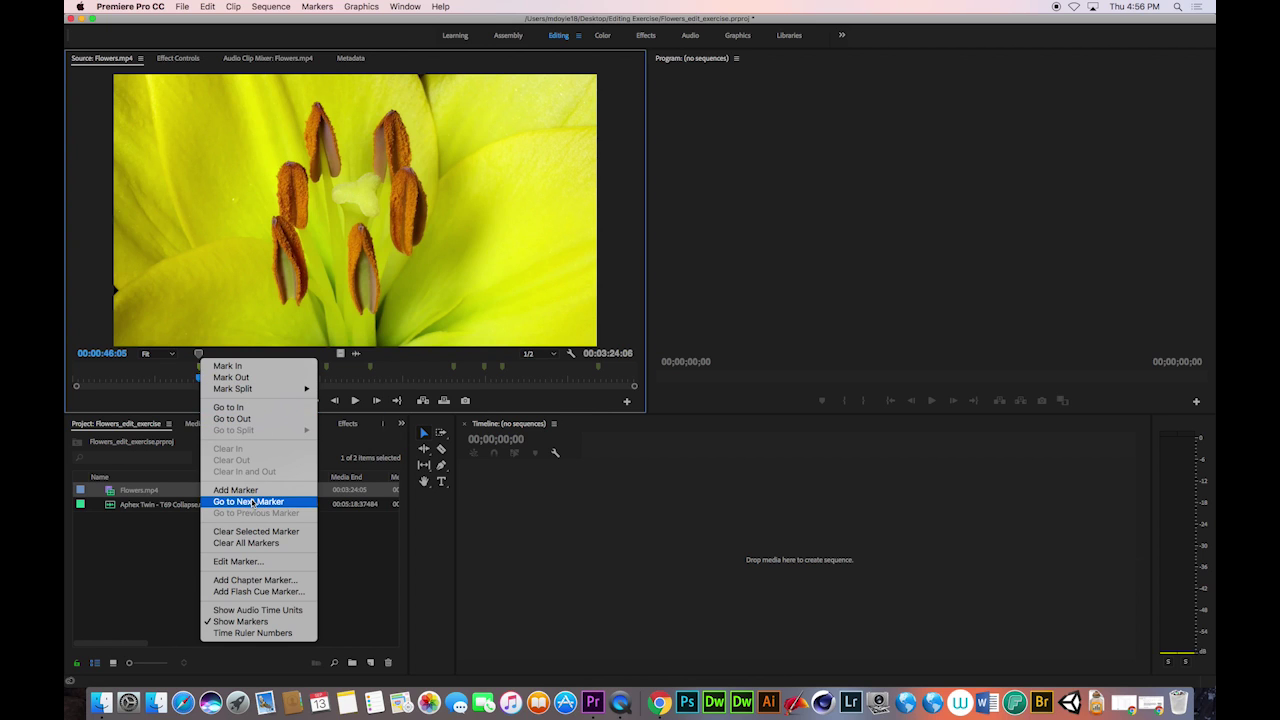
click(262, 542)
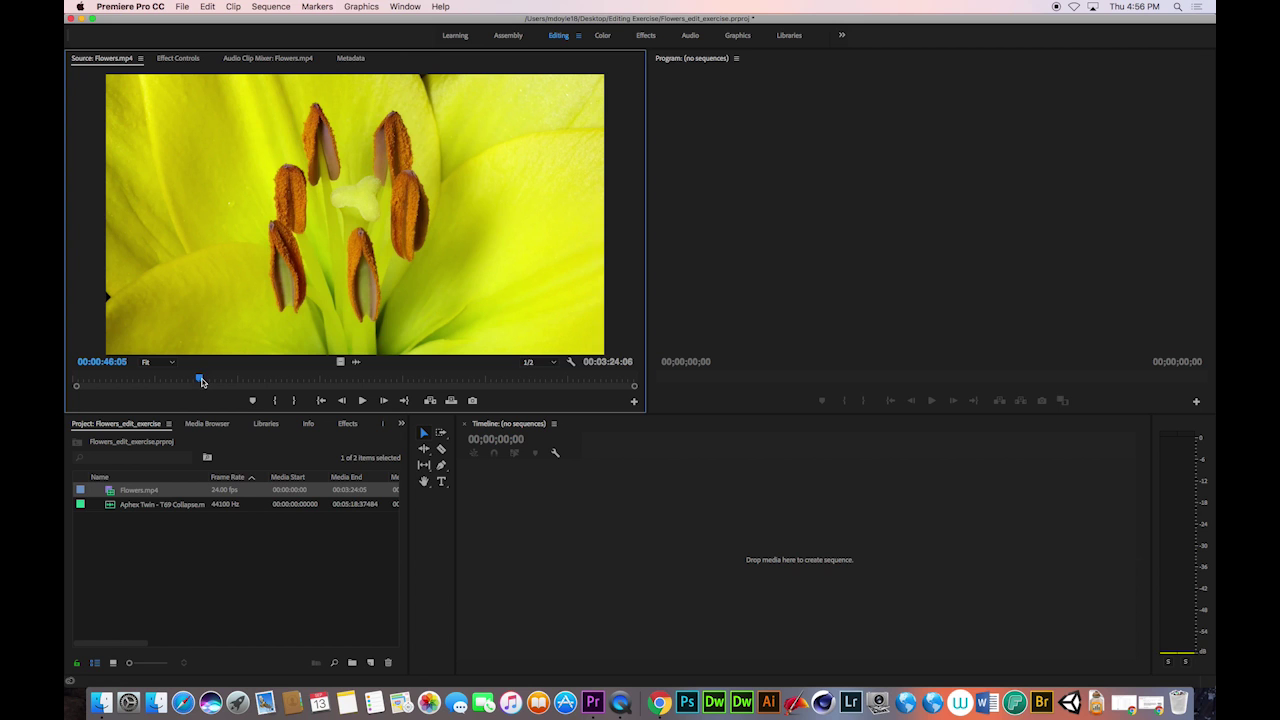
Find where the yellow lily shot begins in Flowers.mp4 and add a marker at 00:00:42:12
mouse_move(200, 382)
mouse_down()
mouse_move(94, 381)
mouse_move(191, 382)
mouse_up()
key(space)
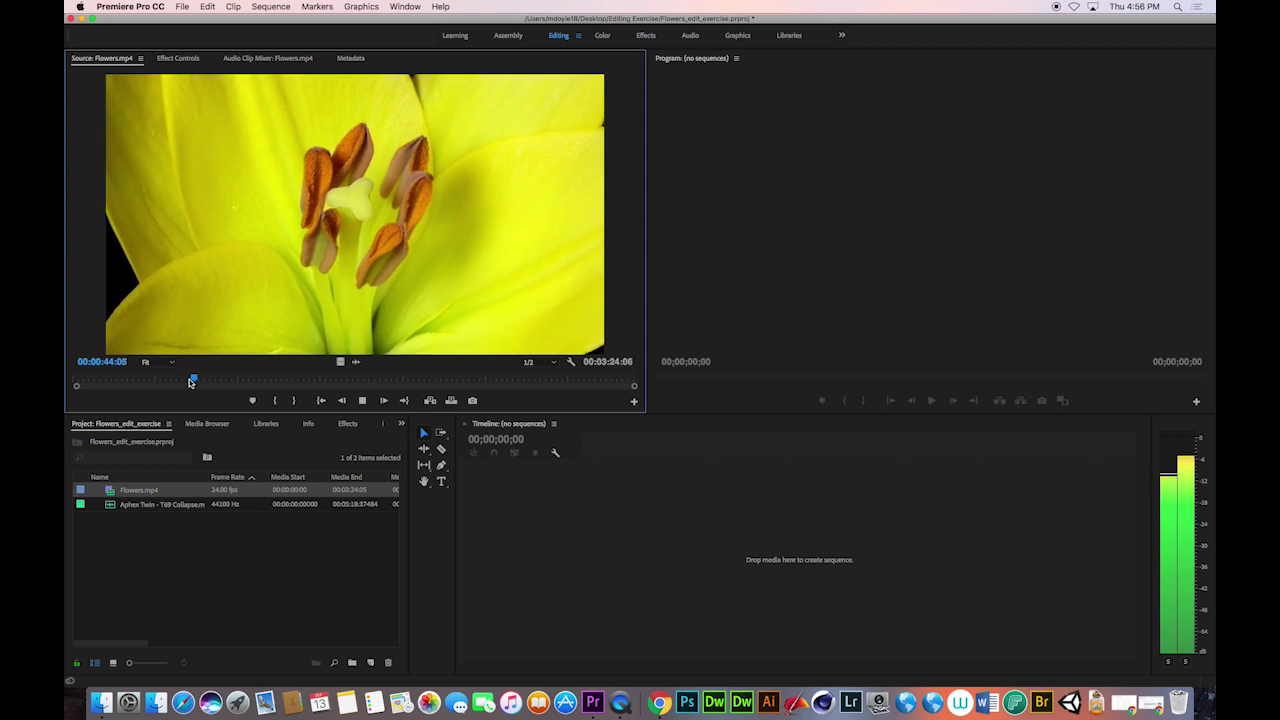
key(space)
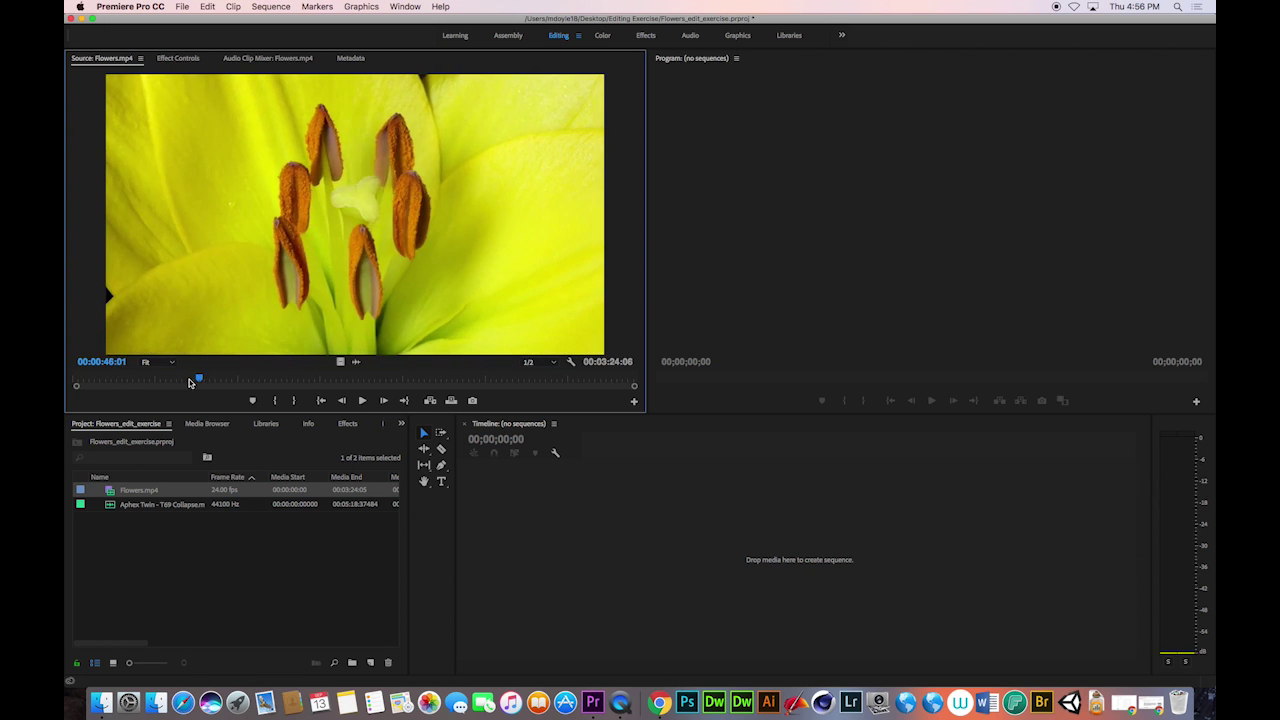
drag(199, 380, 192, 378)
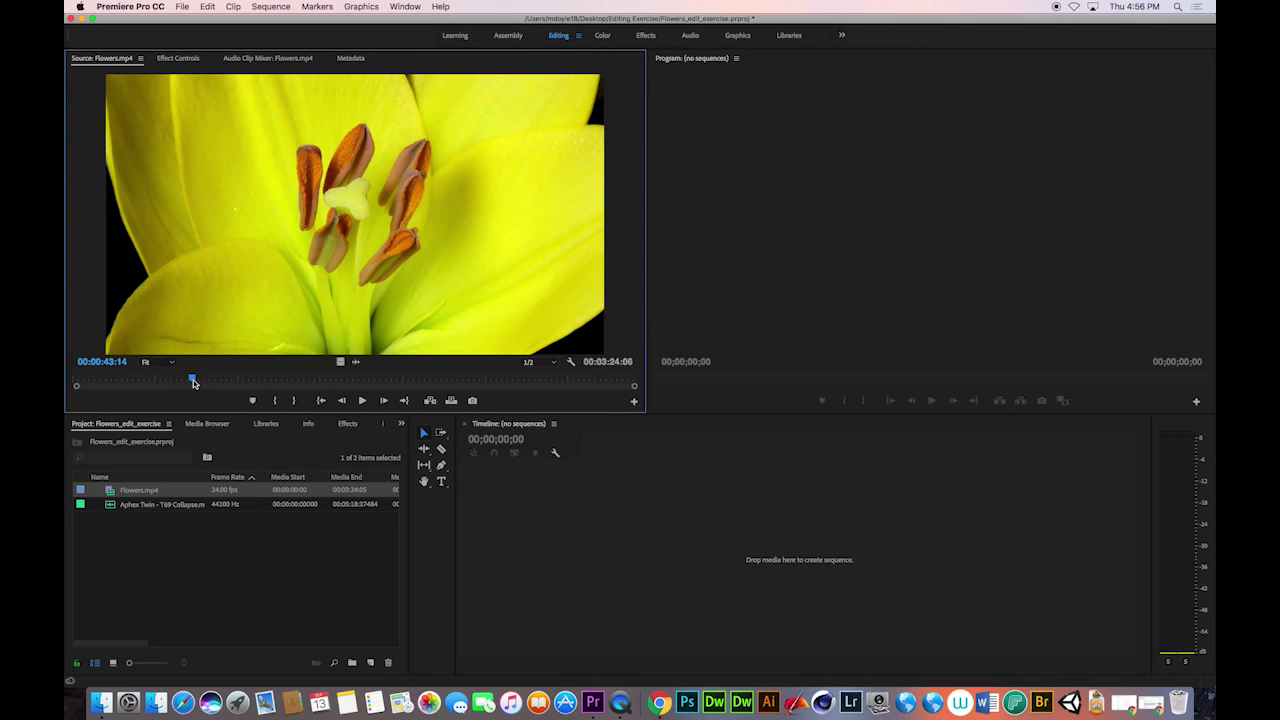
drag(193, 382, 191, 383)
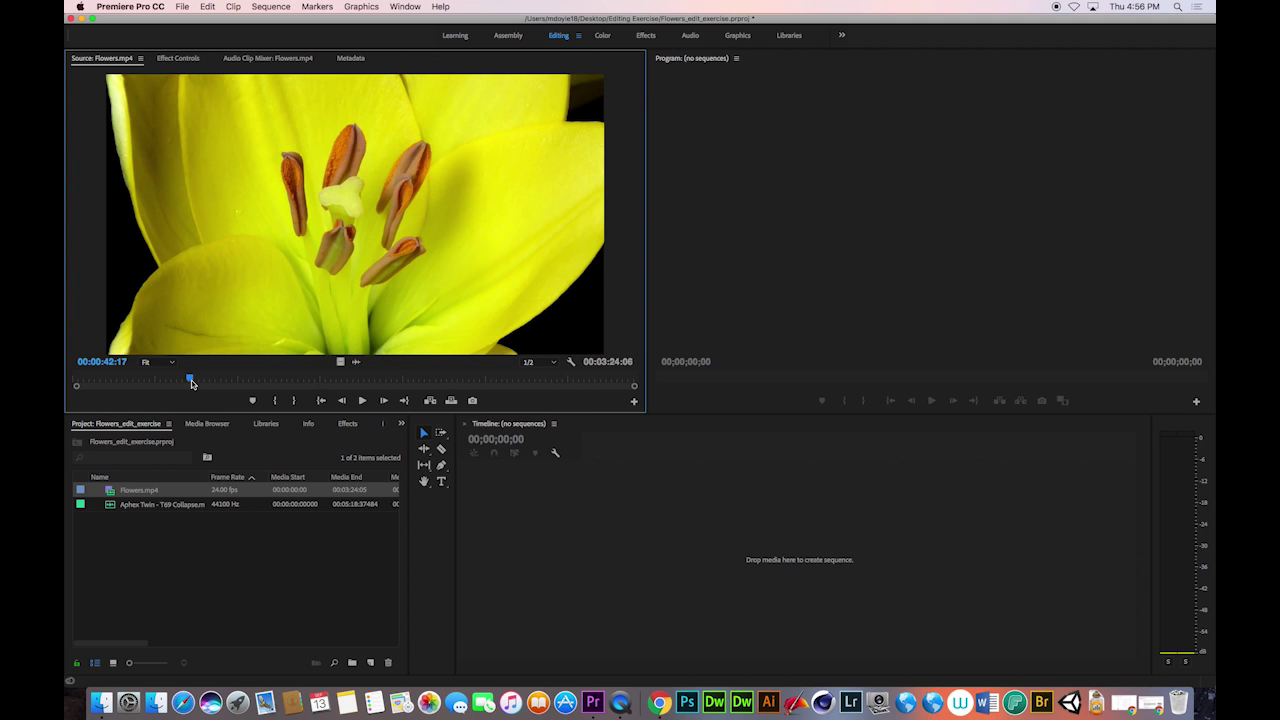
drag(193, 383, 187, 381)
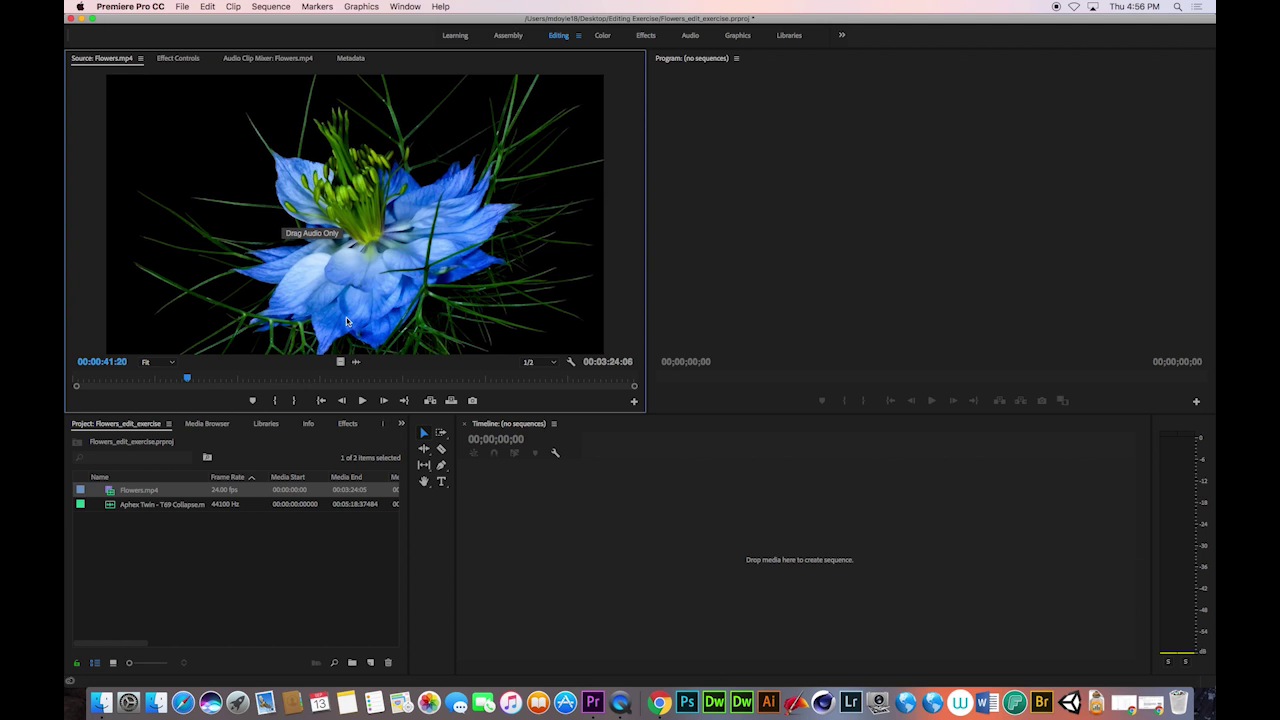
drag(186, 379, 191, 381)
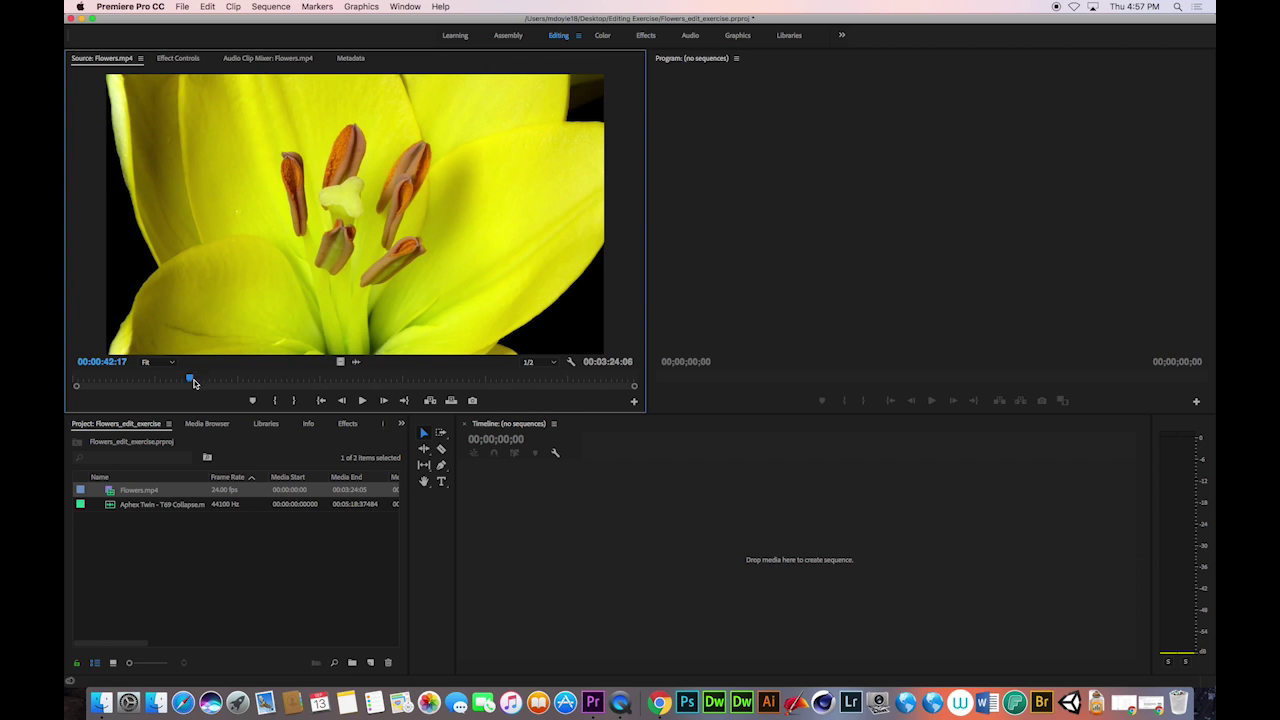
drag(190, 382, 196, 386)
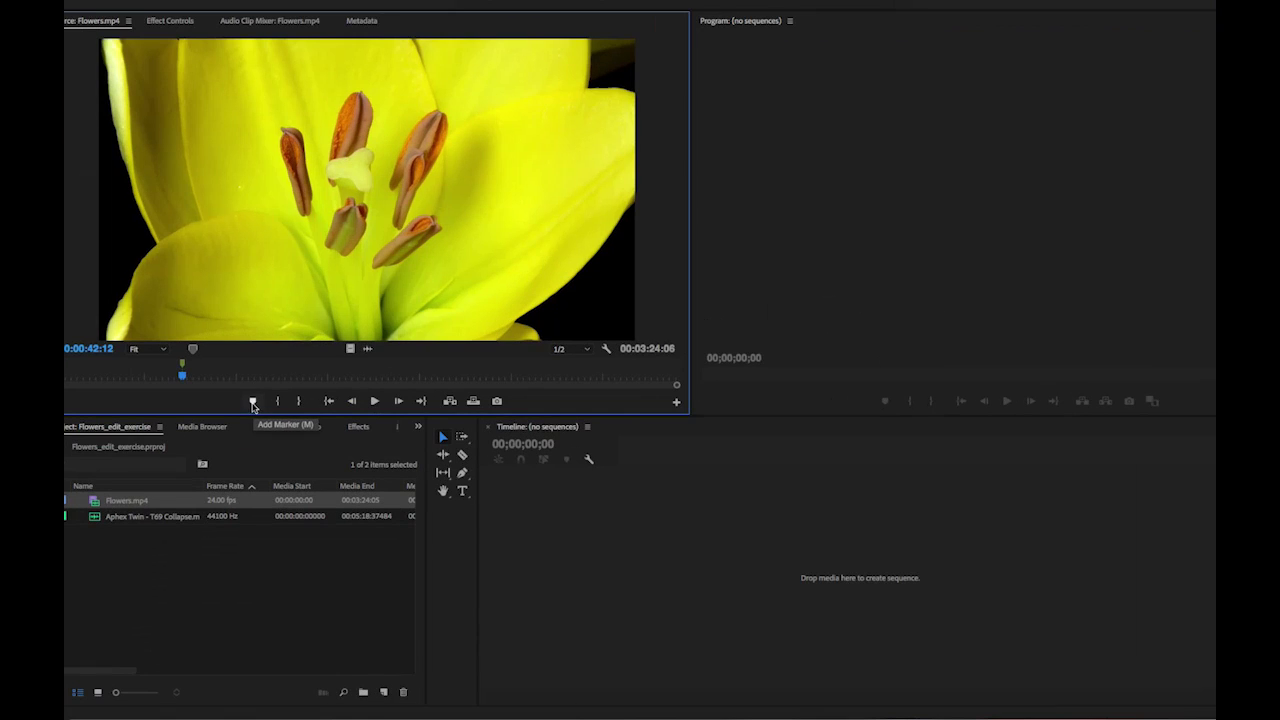
click(253, 402)
Examine the color and type options of the marker at 00:00:42:12, and leave without applying changes
click(253, 402)
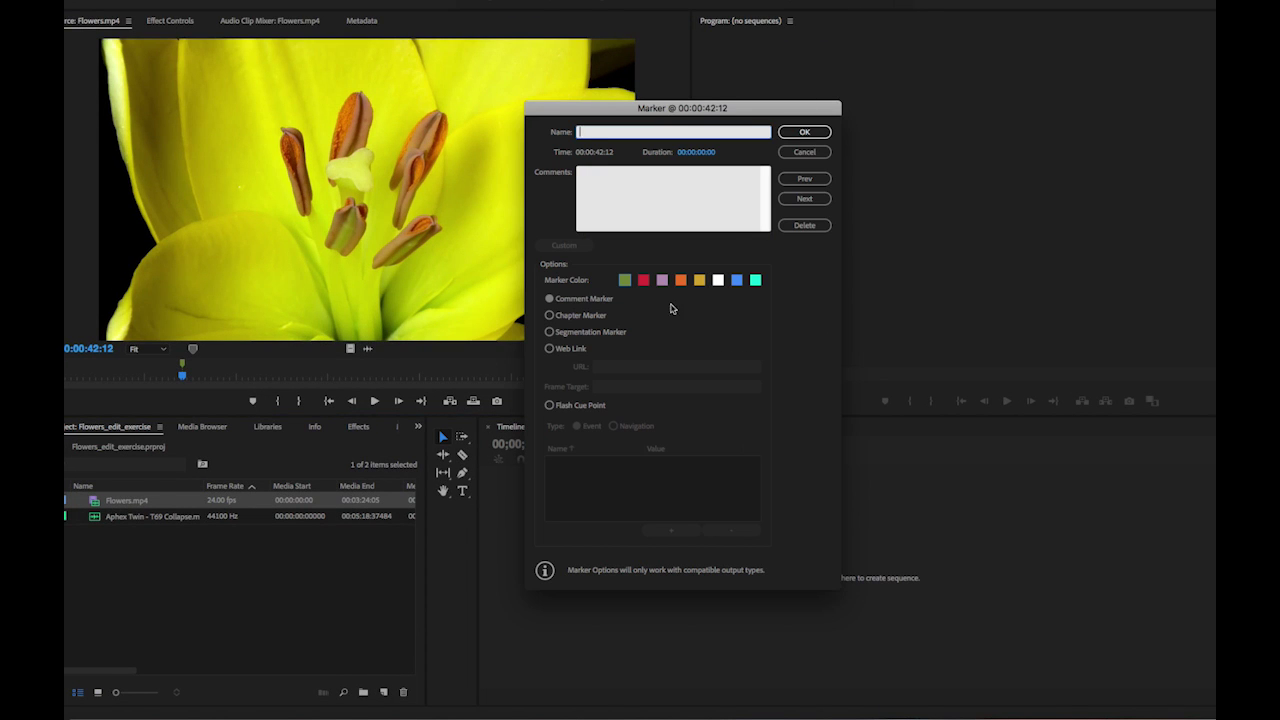
click(643, 283)
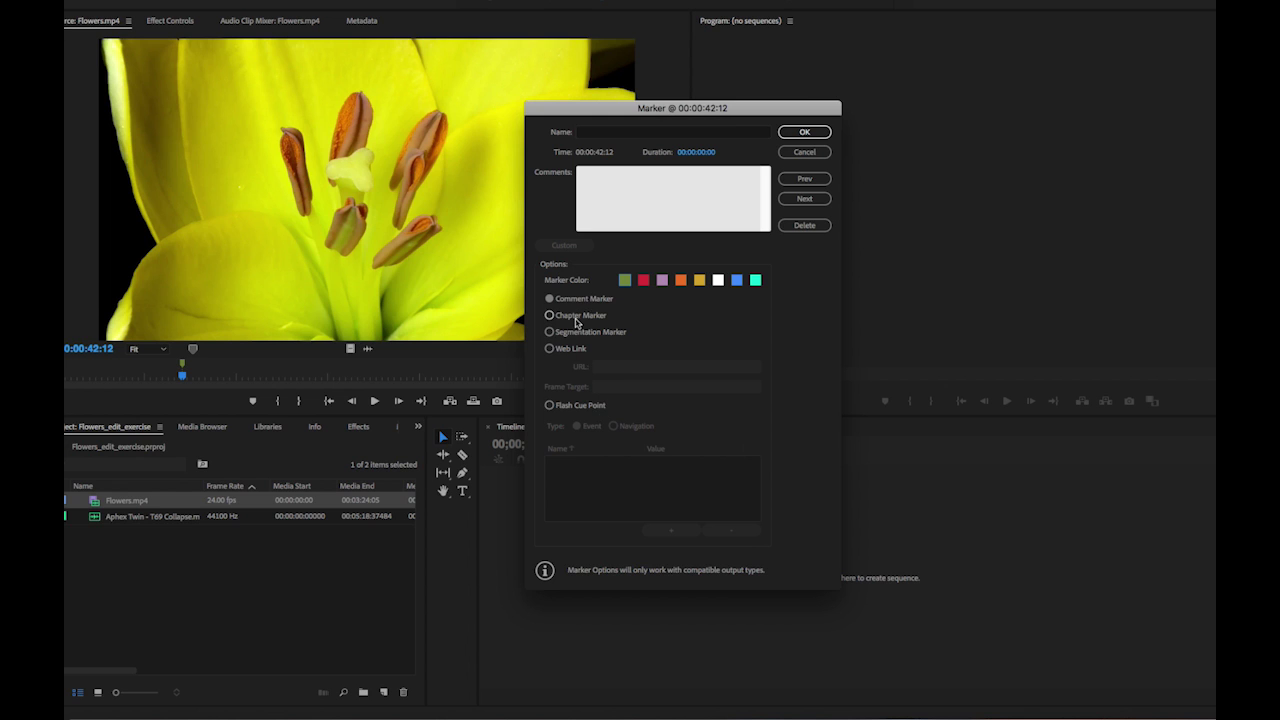
click(806, 151)
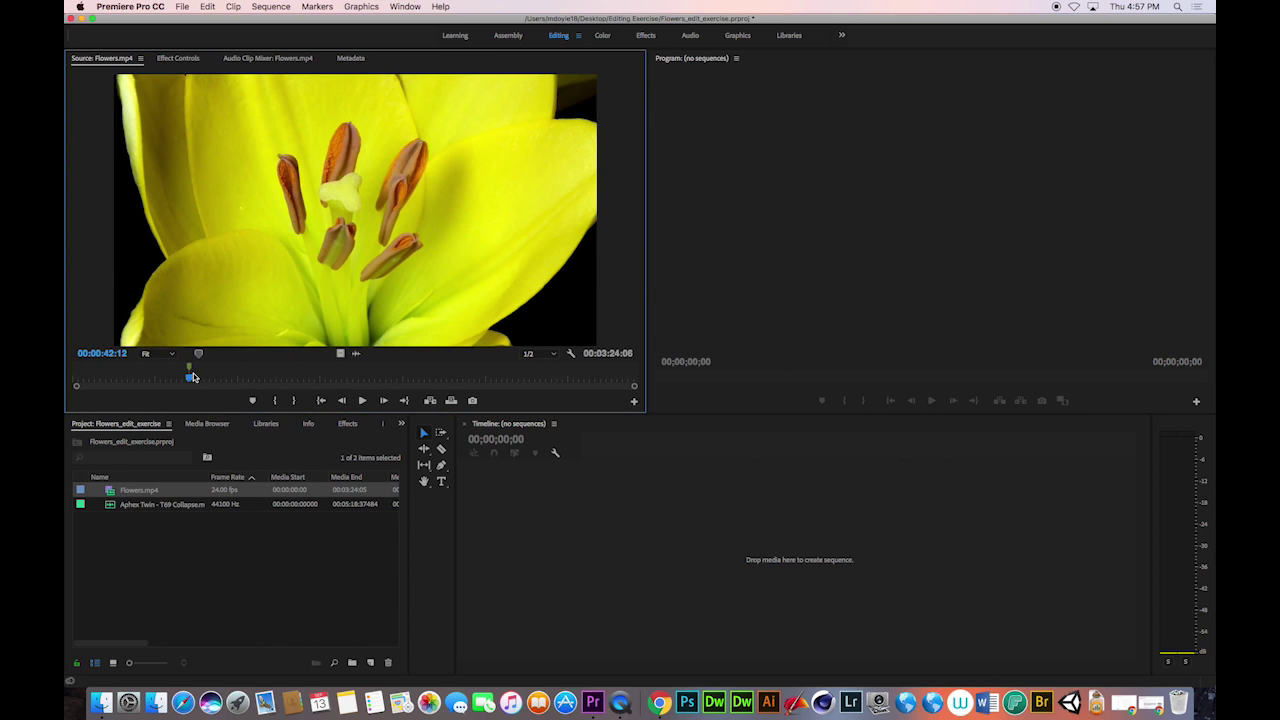
Add markers at the following flower shots through the rest of Flowers.mp4, starting at 00:00:53:15
mouse_move(190, 382)
mouse_down()
mouse_move(564, 382)
mouse_move(220, 375)
mouse_up()
key(m)
key(m)
key(m)
key(m)
key(m)
key(m)
key(m)
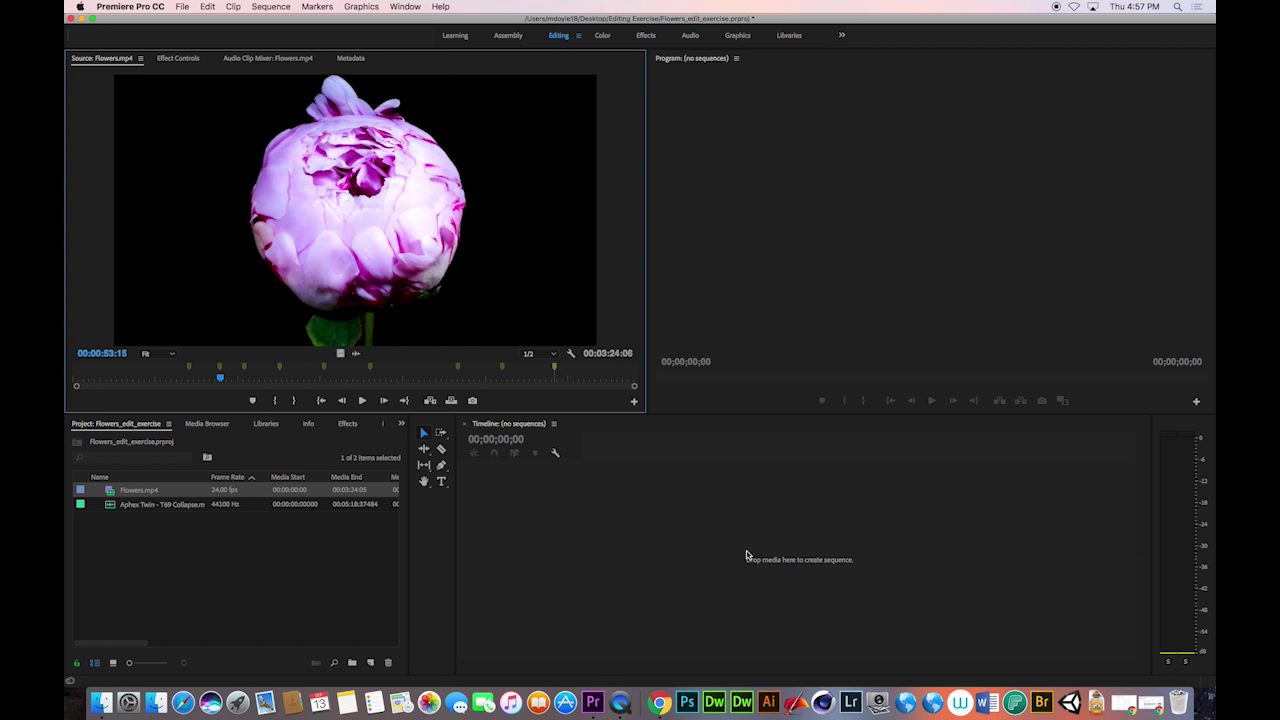
Import the PNG image of the emoji with glasses from the Desktop folder in Finder into the project
click(101, 703)
click(419, 137)
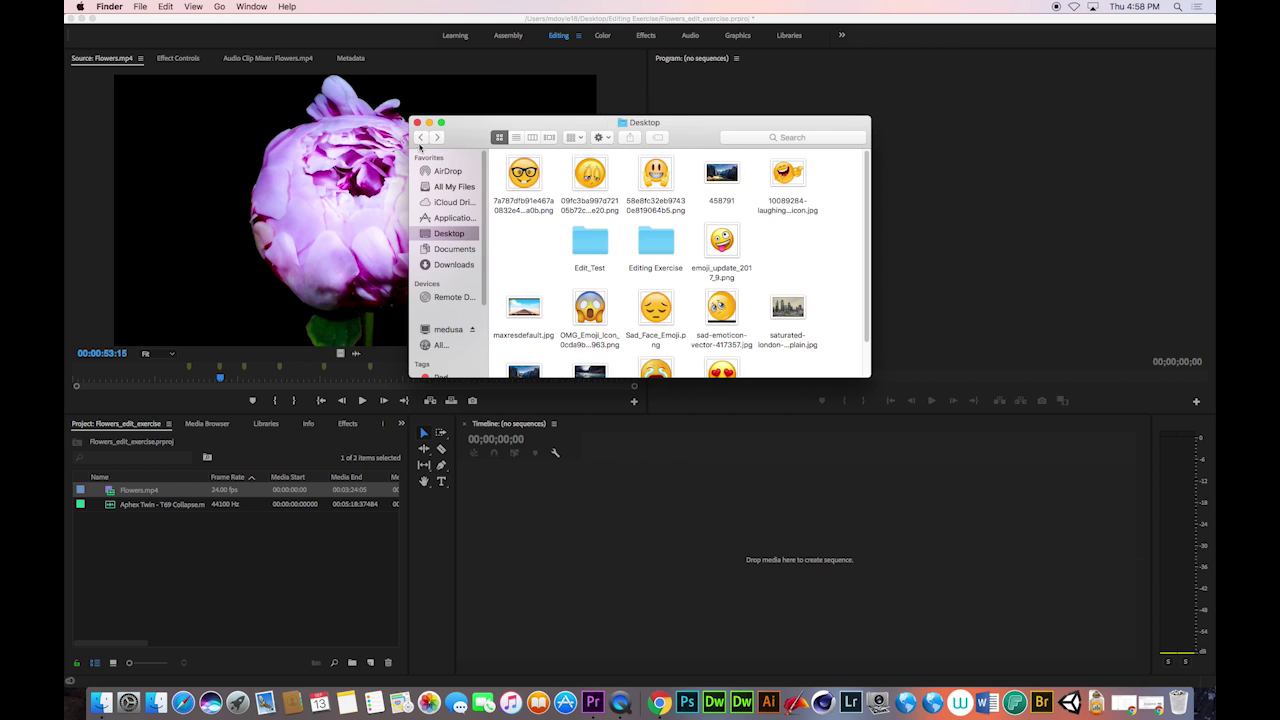
drag(523, 176, 176, 570)
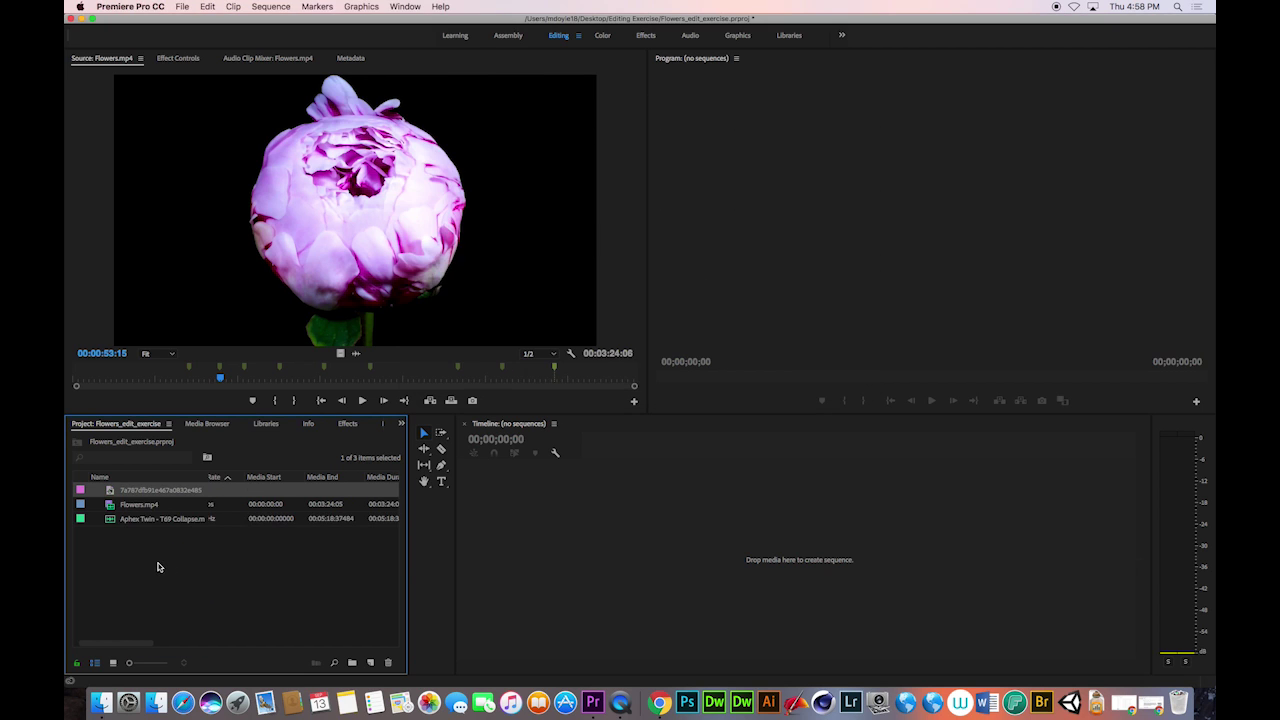
Rename the imported emoji PNG in the project as Goofball
click(147, 490)
text(Goofball)
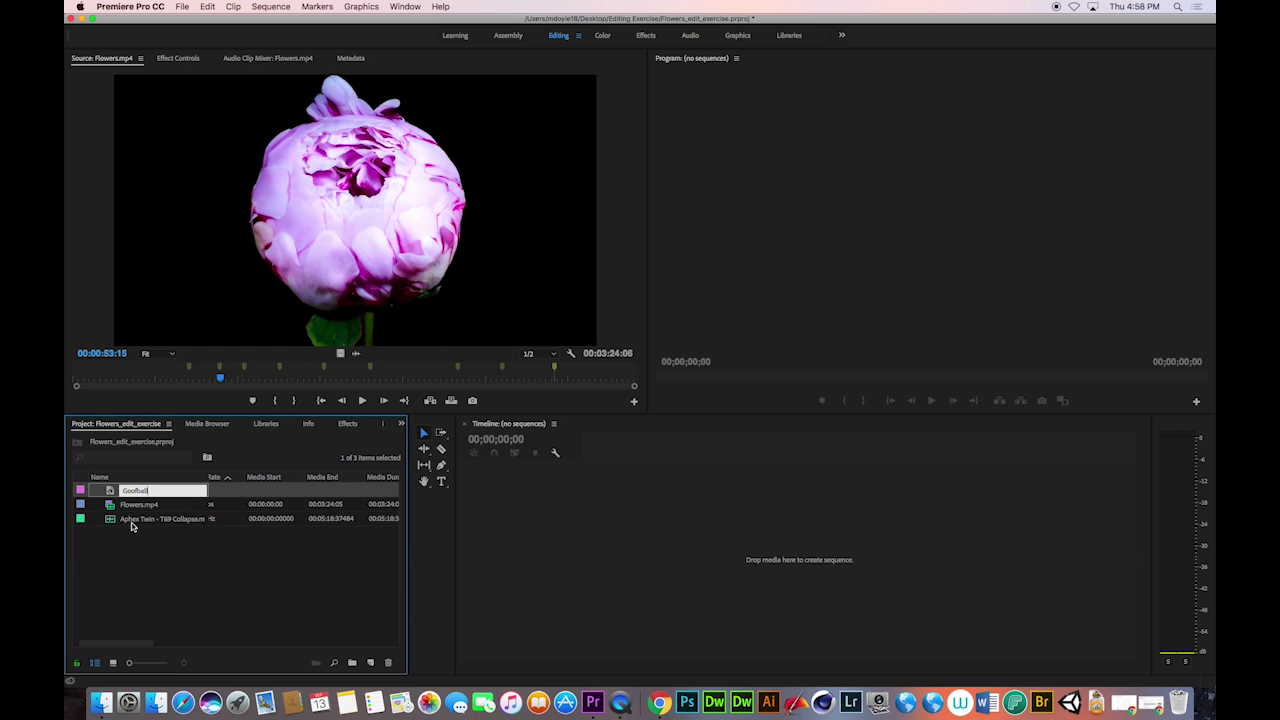
click(109, 492)
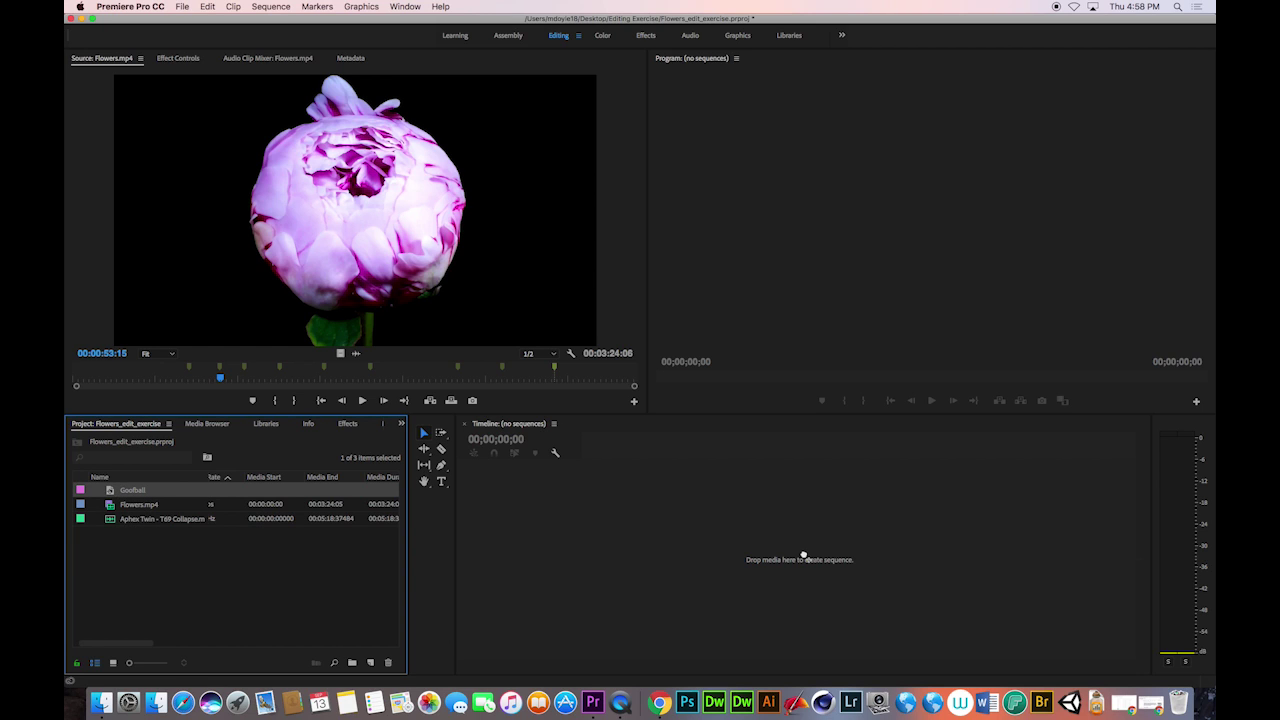
Try creating a sequence from the Goofball image, and undo it
drag(803, 556, 803, 557)
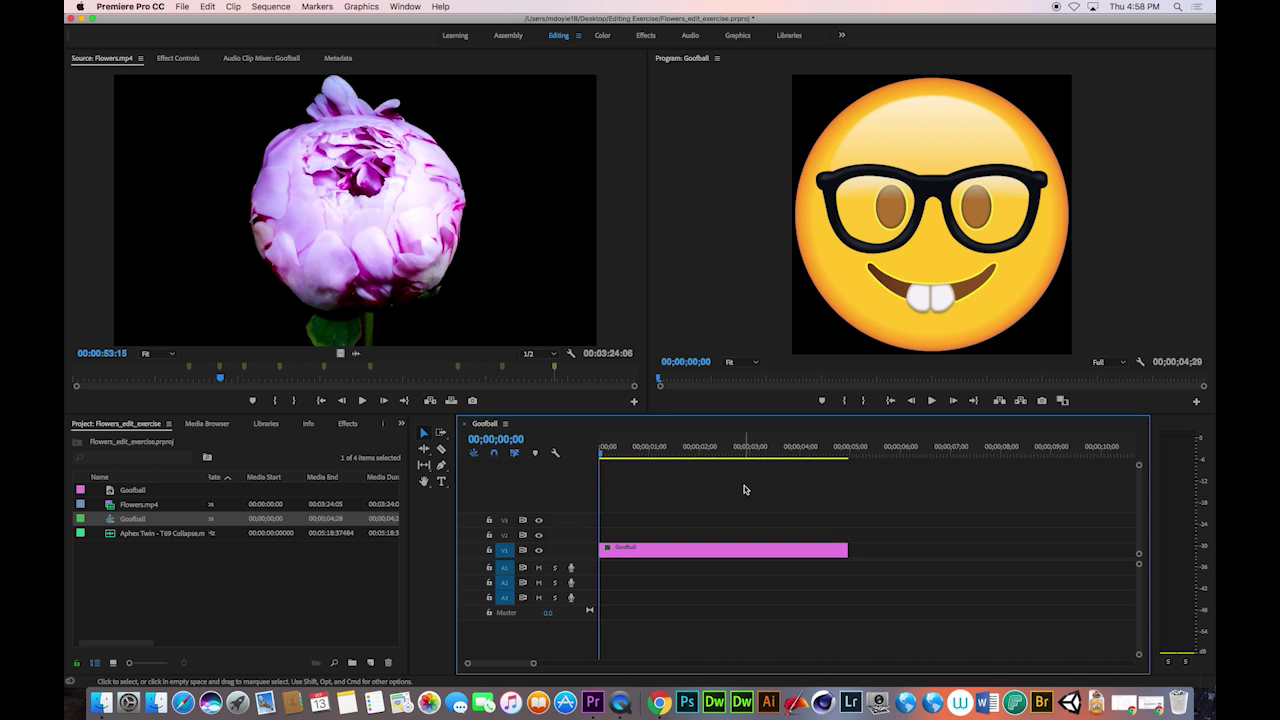
key(super+z)
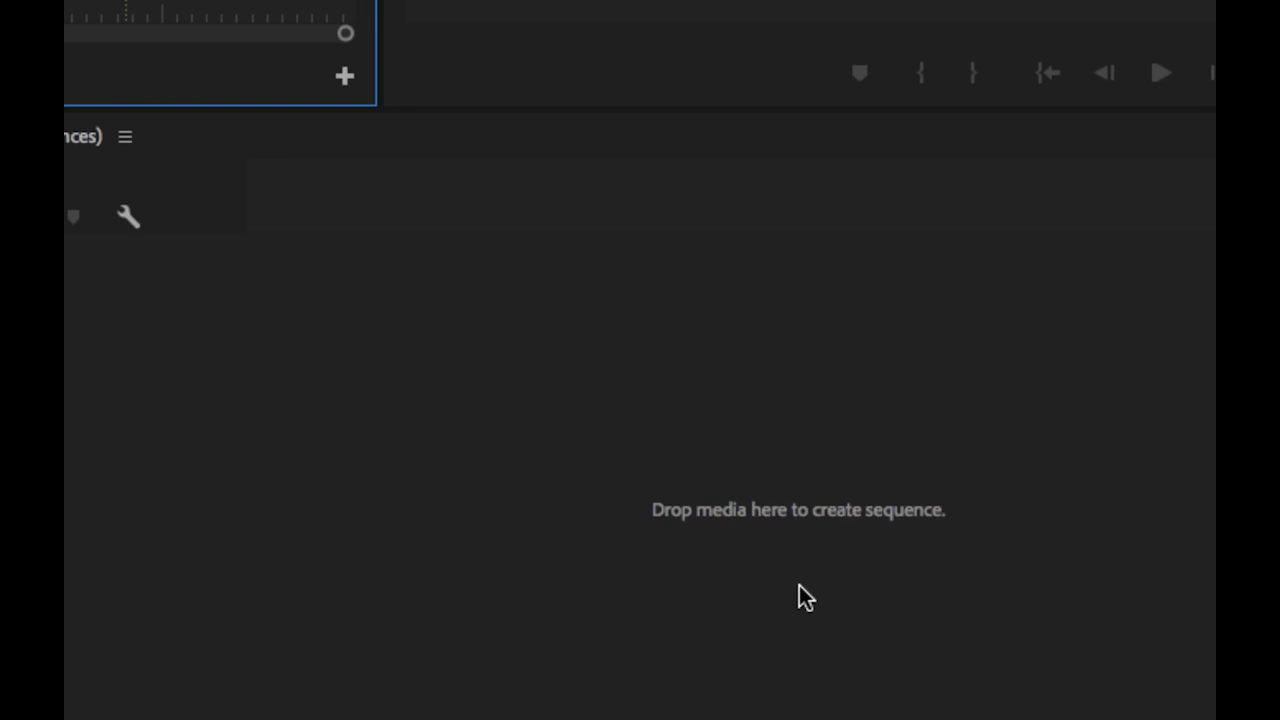
click(112, 491)
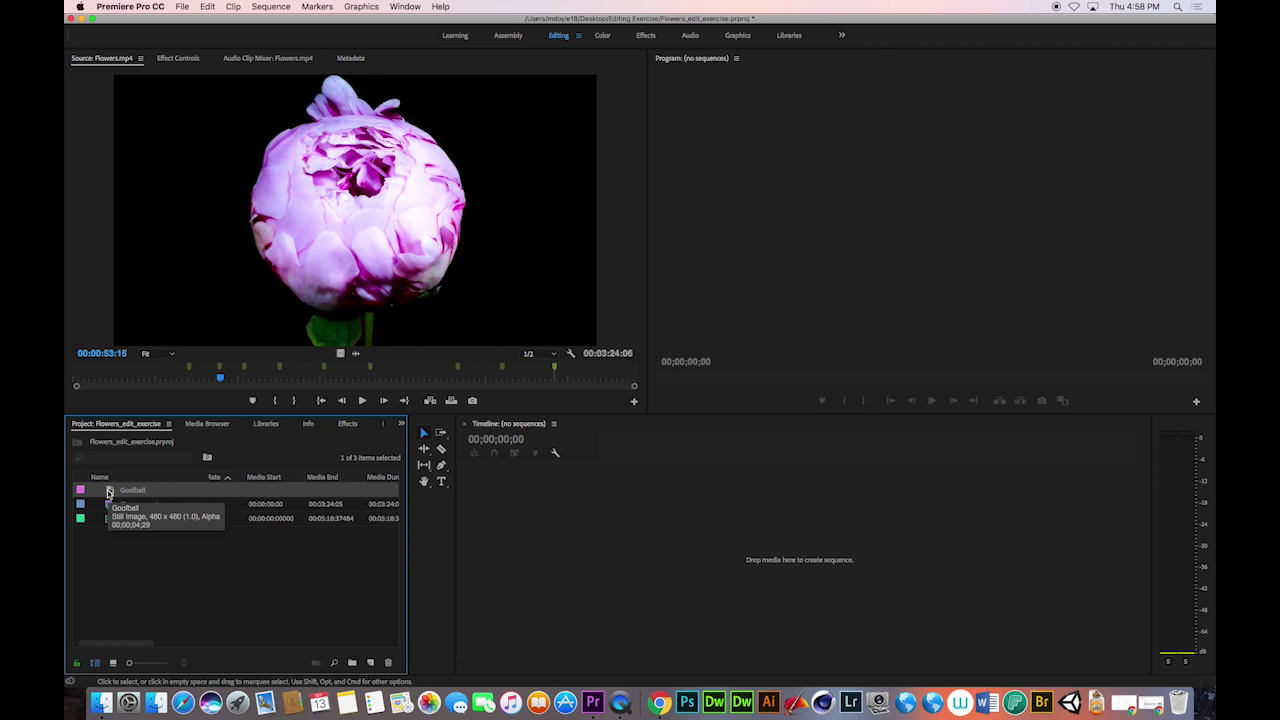
Create a sequence from the Aphex Twin - T69 Collapse audio file and check the new sequence's properties
click(111, 525)
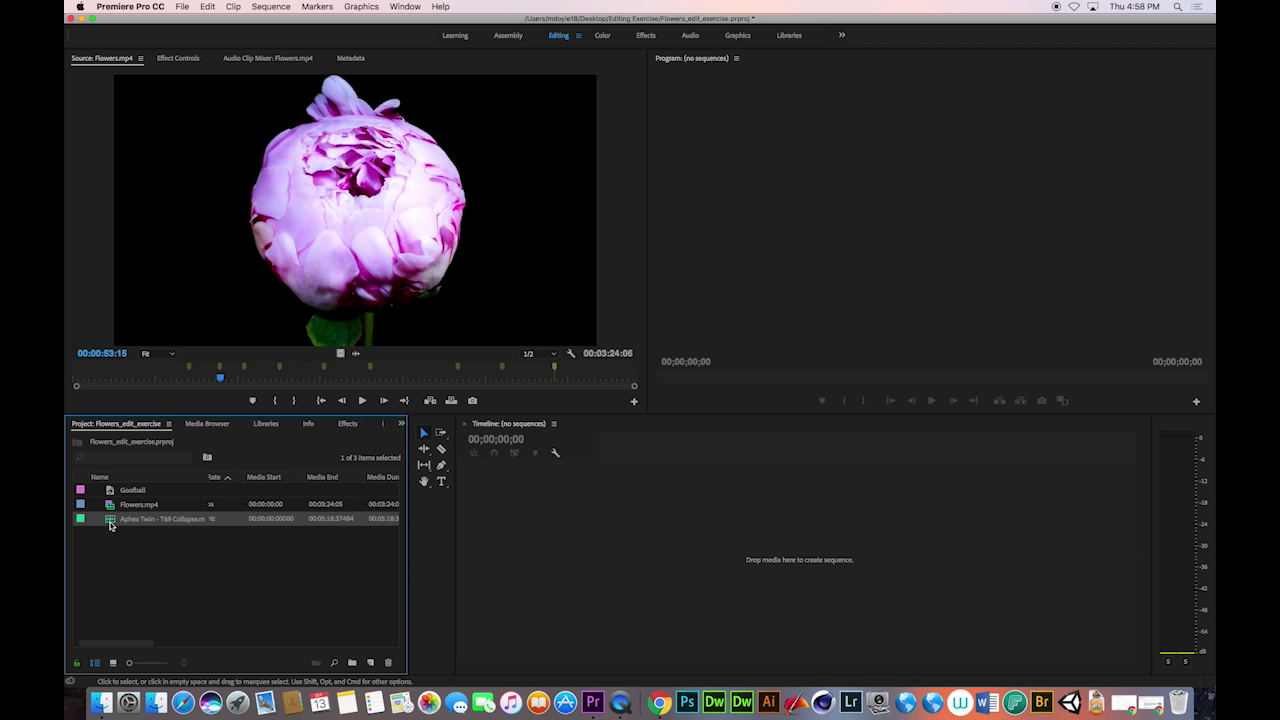
drag(111, 525, 655, 546)
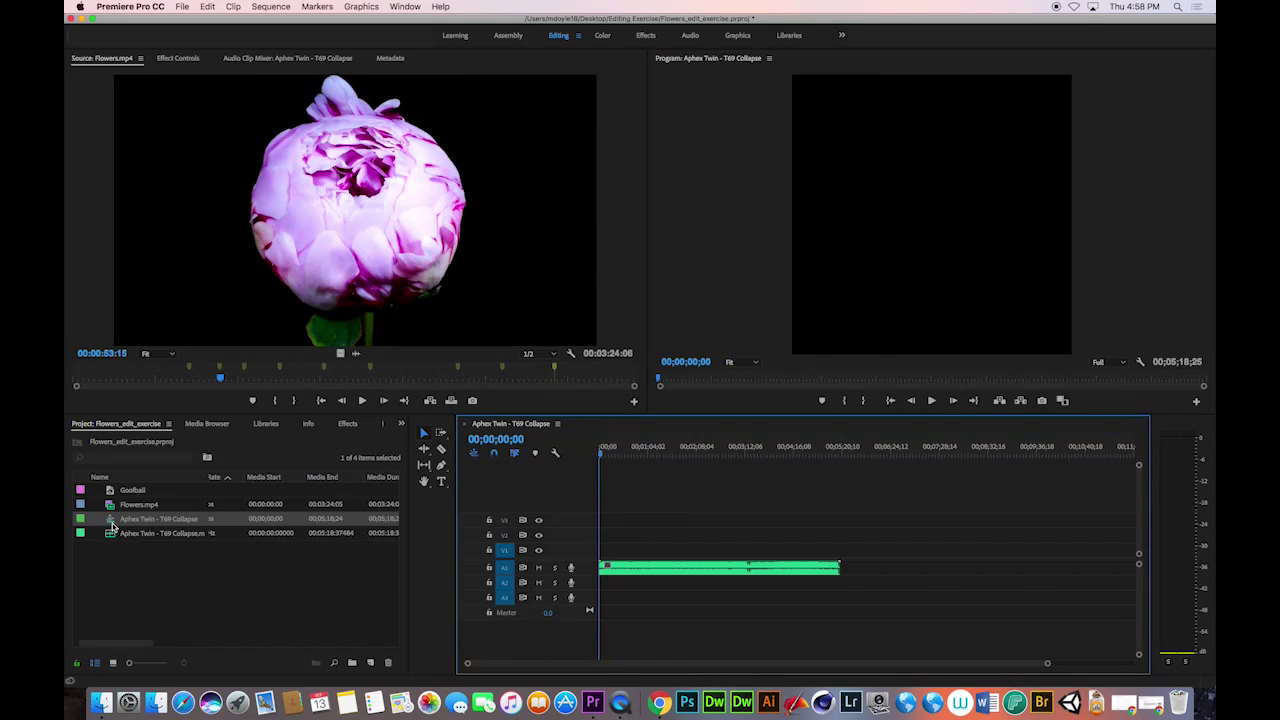
click(90, 525)
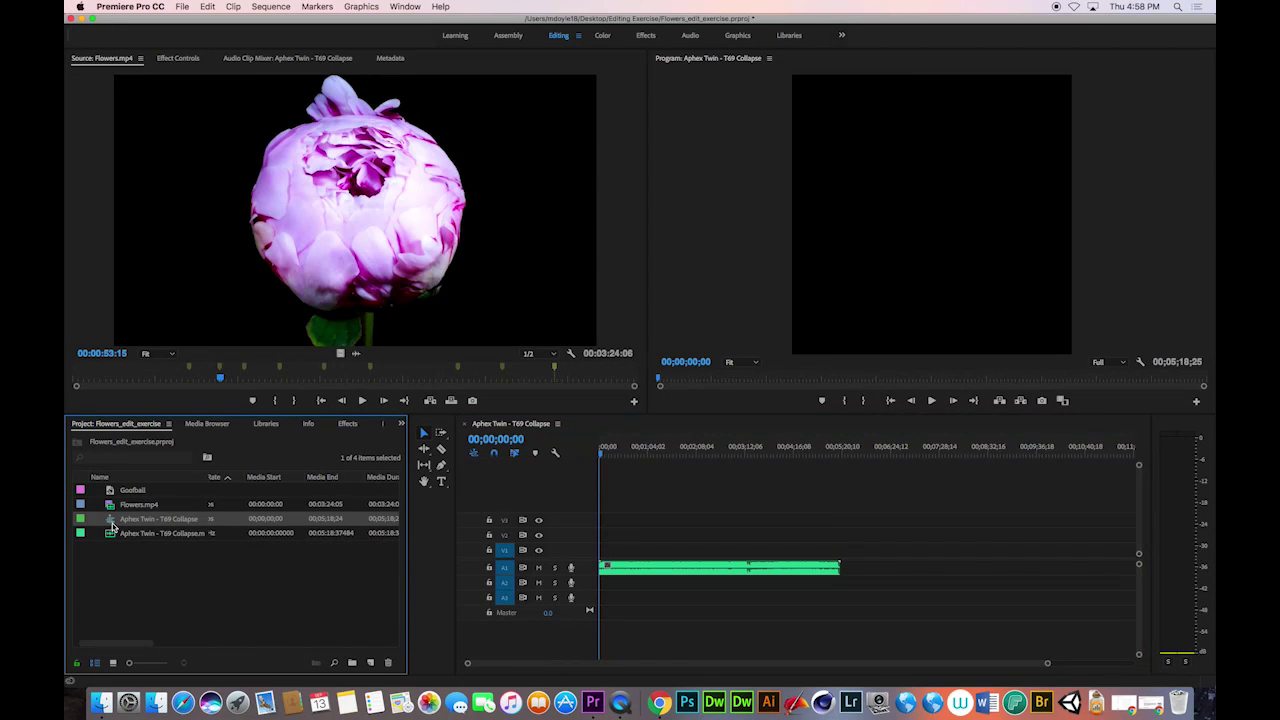
right_click(112, 526)
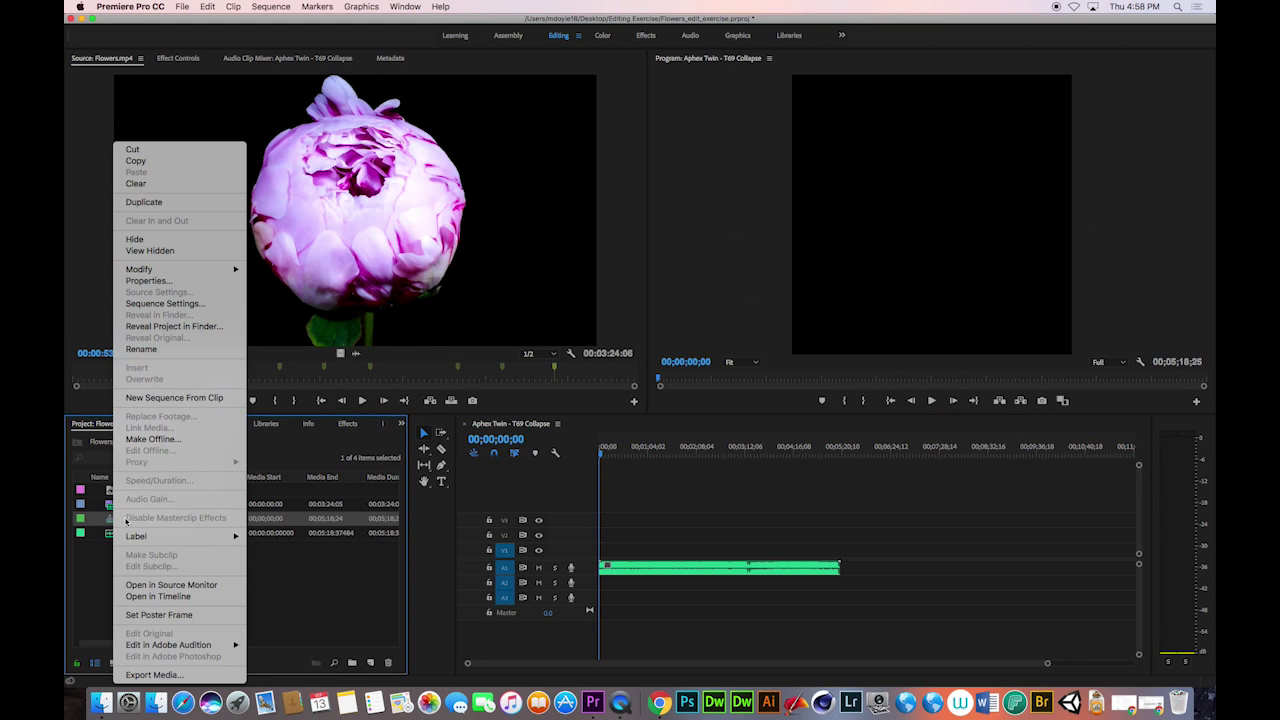
click(176, 282)
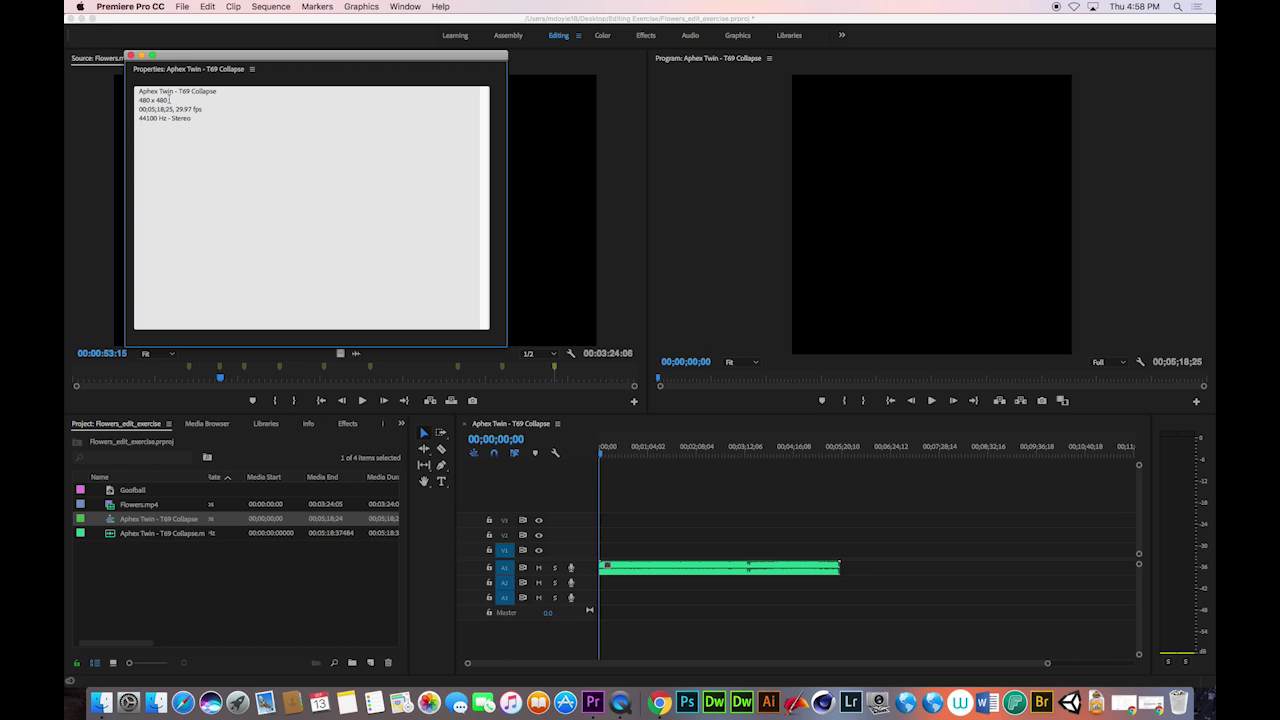
click(131, 55)
Check the image size and frame rate in the properties of Flowers.mp4
click(148, 504)
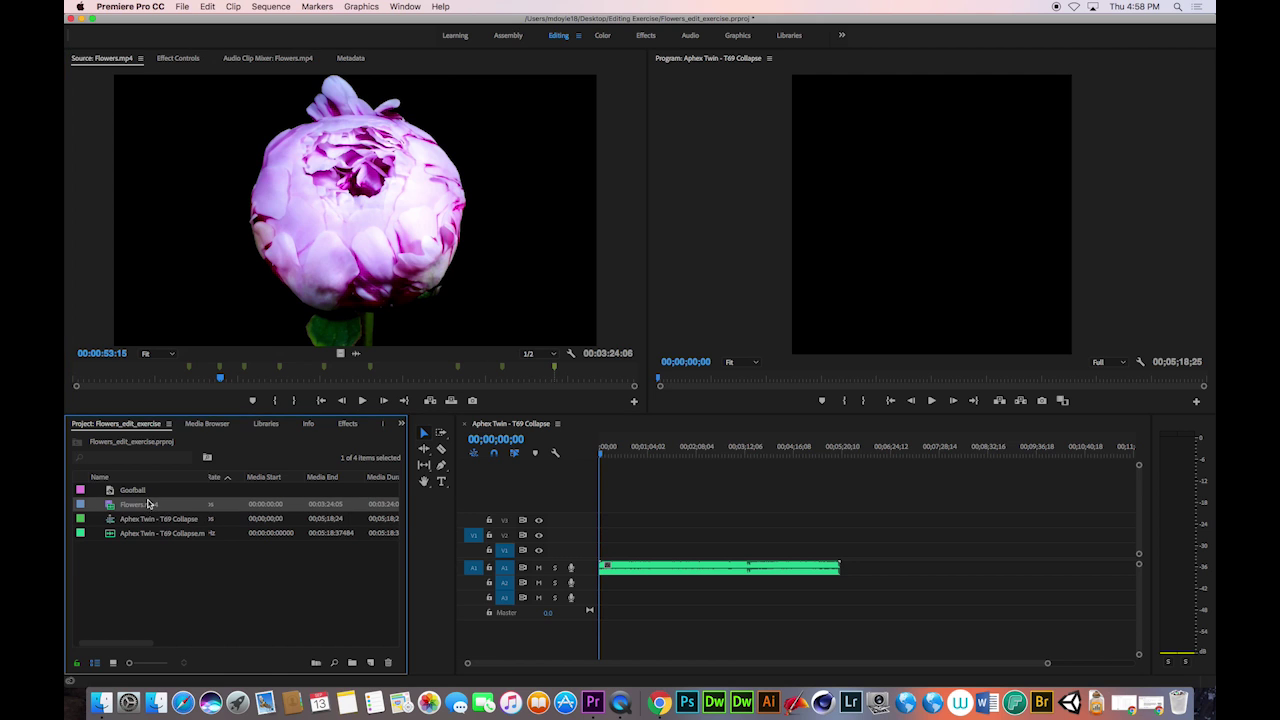
right_click(138, 510)
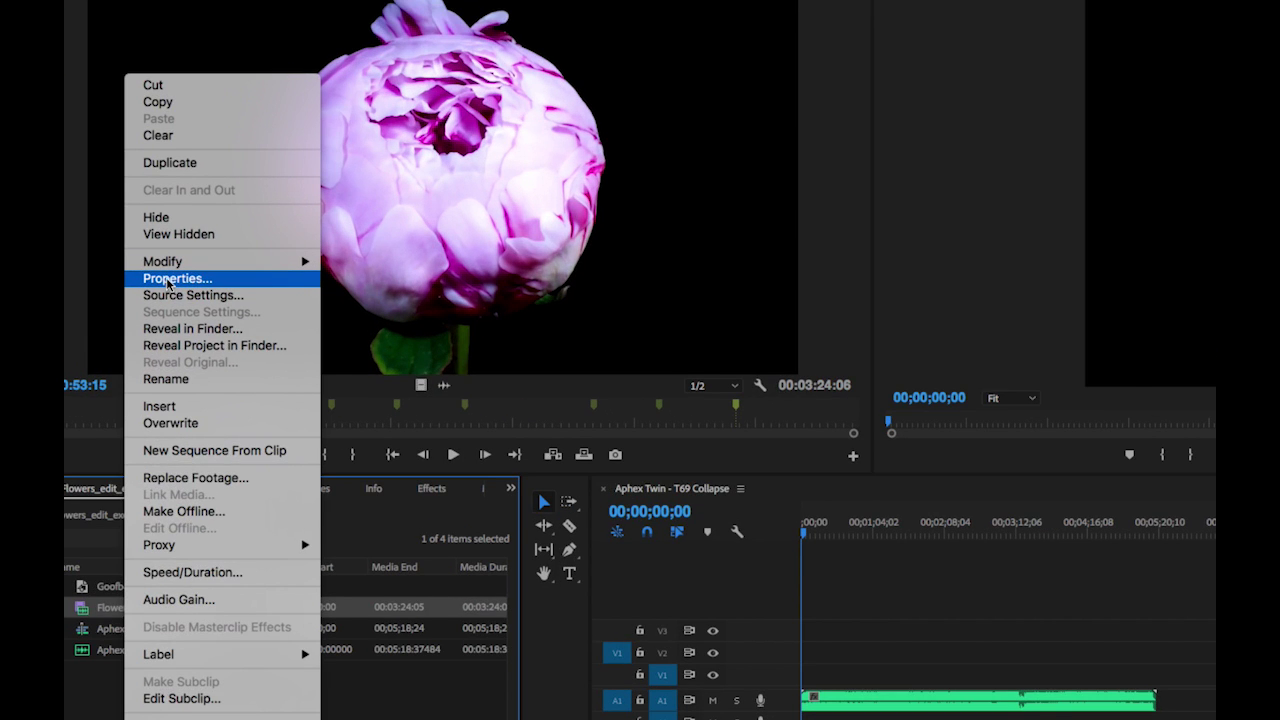
click(163, 284)
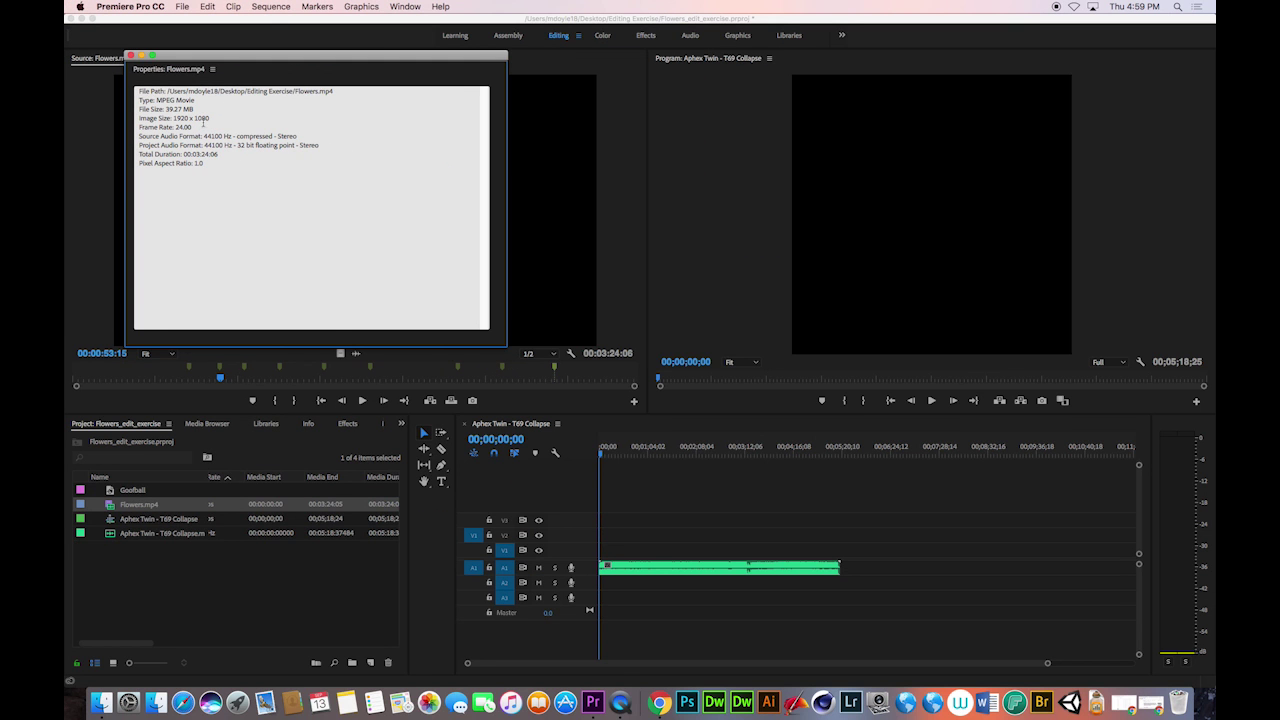
click(131, 56)
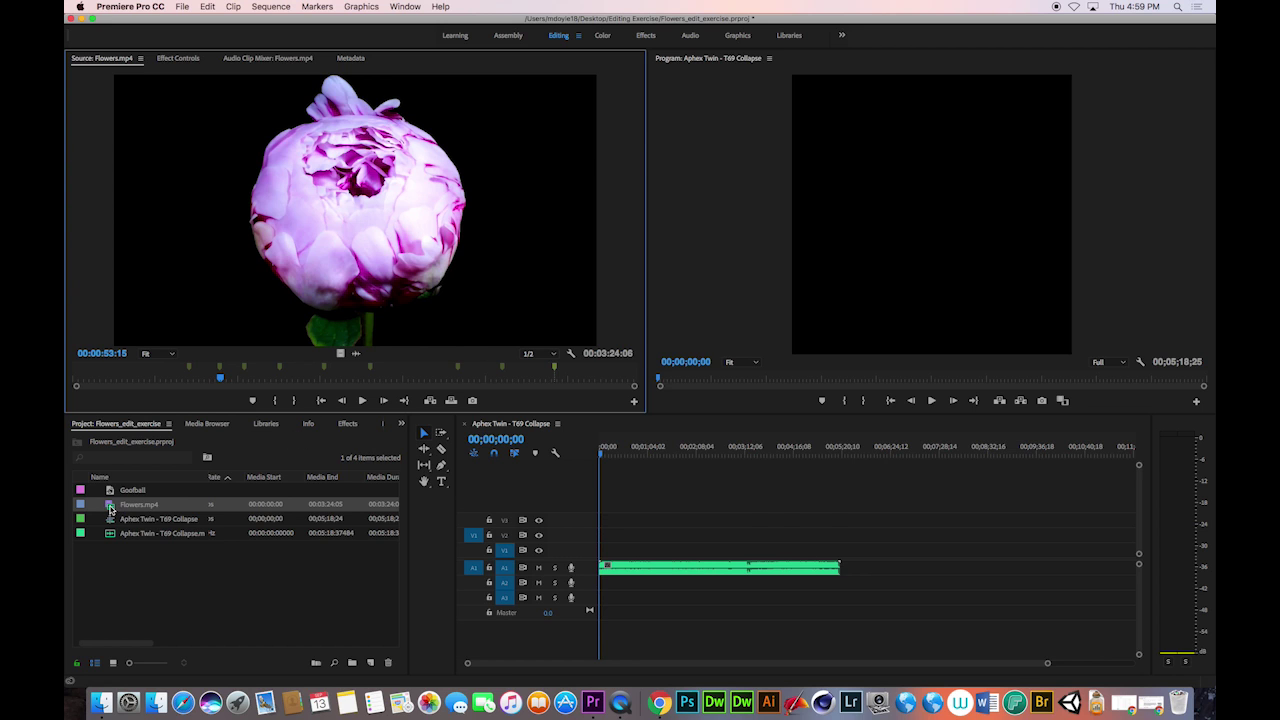
Place Flowers.mp4 on tracks V3 and A2 of the Aphex Twin sequence and preview its framing at 00;01;13;14
drag(116, 505, 640, 521)
click(662, 453)
drag(662, 453, 654, 453)
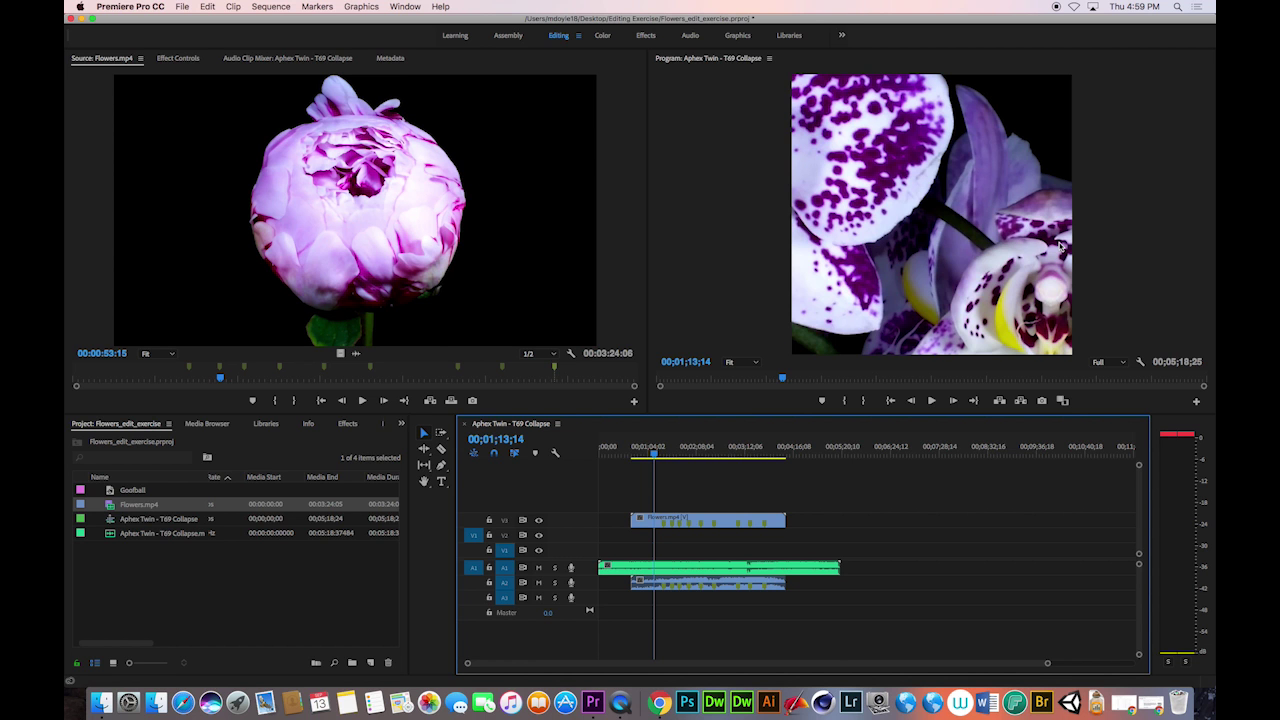
Switch to Chrome, search the web for "instagram resolution" and highlight the recommended square size in the result
click(659, 703)
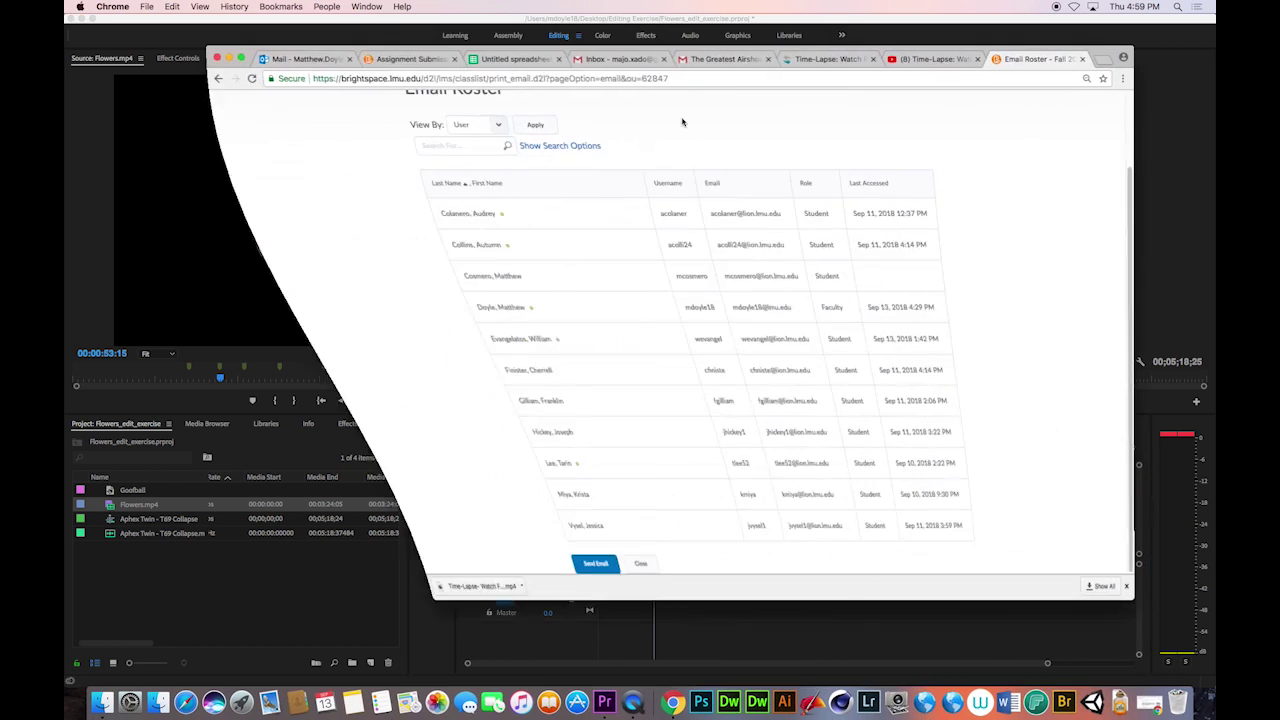
click(723, 79)
text(instagram)
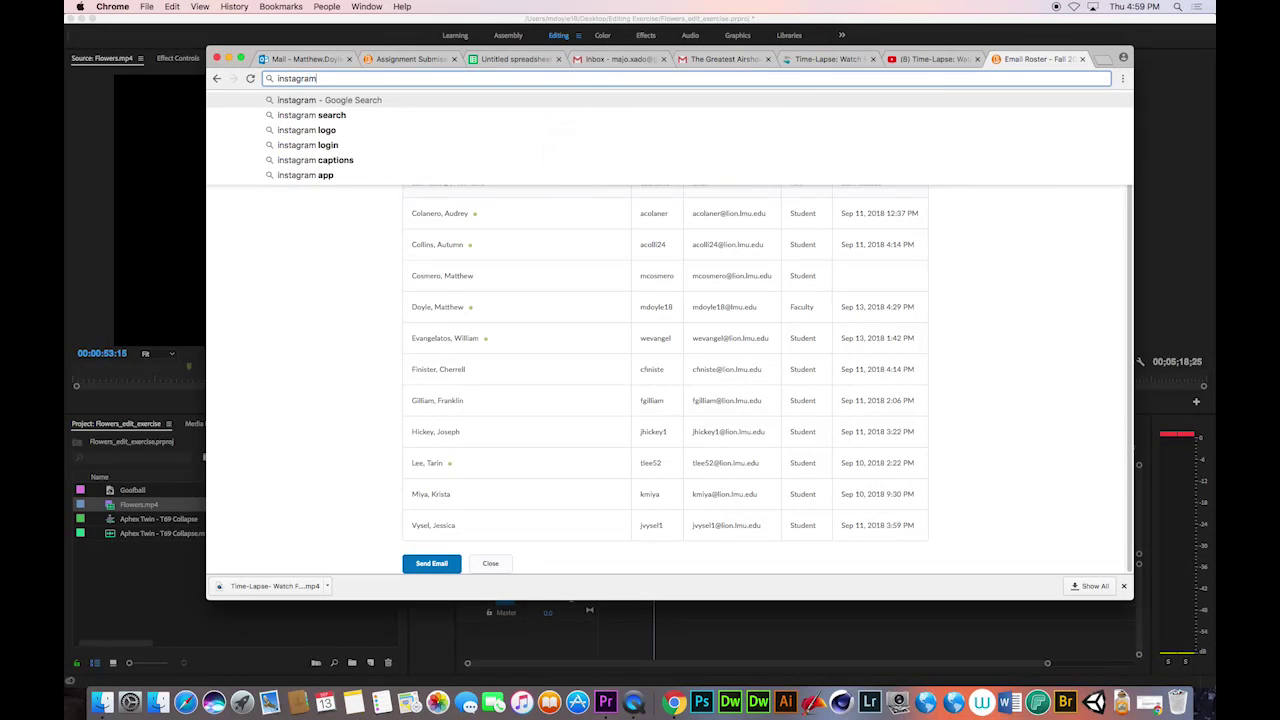
text( resolution)
key(Return)
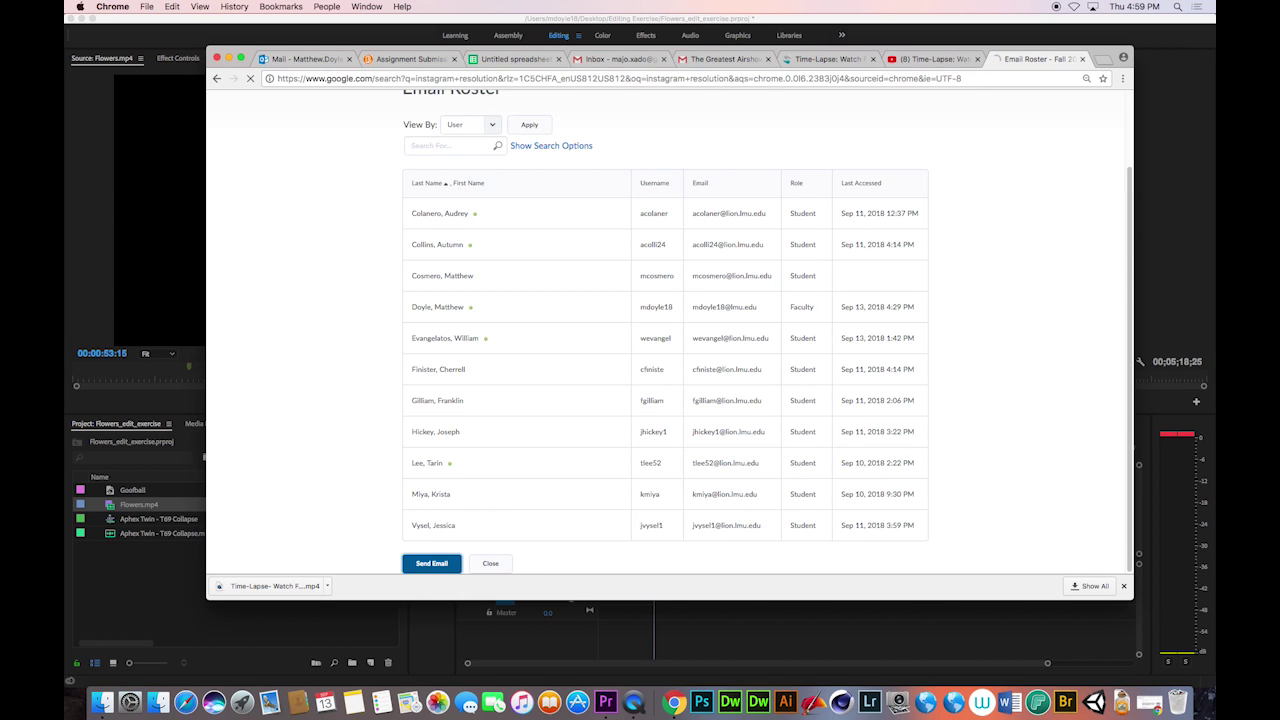
drag(601, 270, 662, 288)
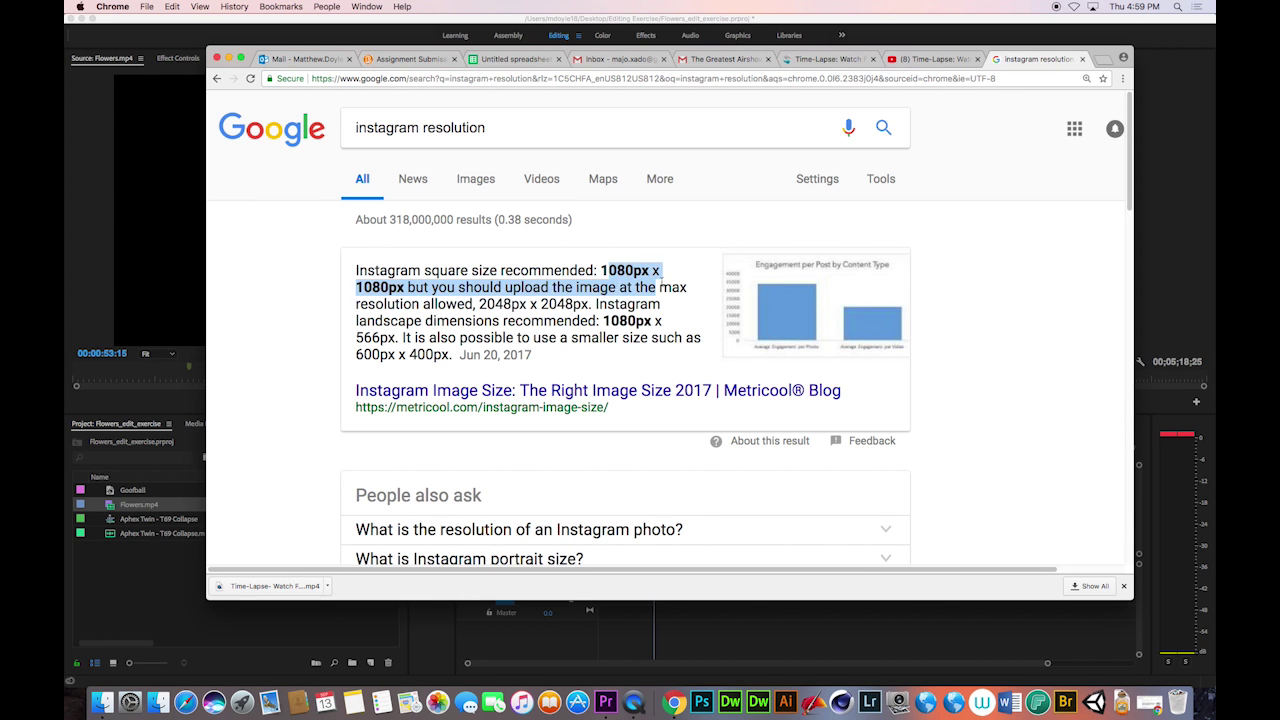
click(403, 298)
Switch back to Premiere Pro and open the setup for a new sequence
key(super+Tab)
right_click(143, 568)
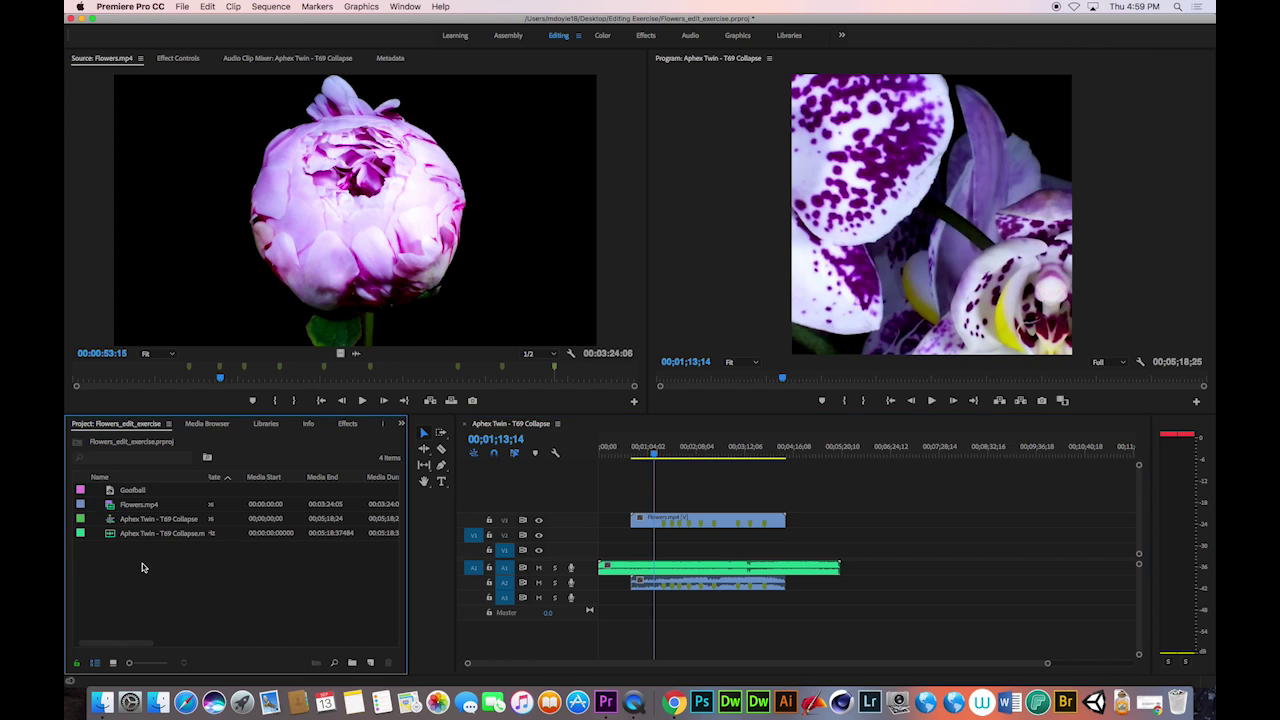
click(171, 594)
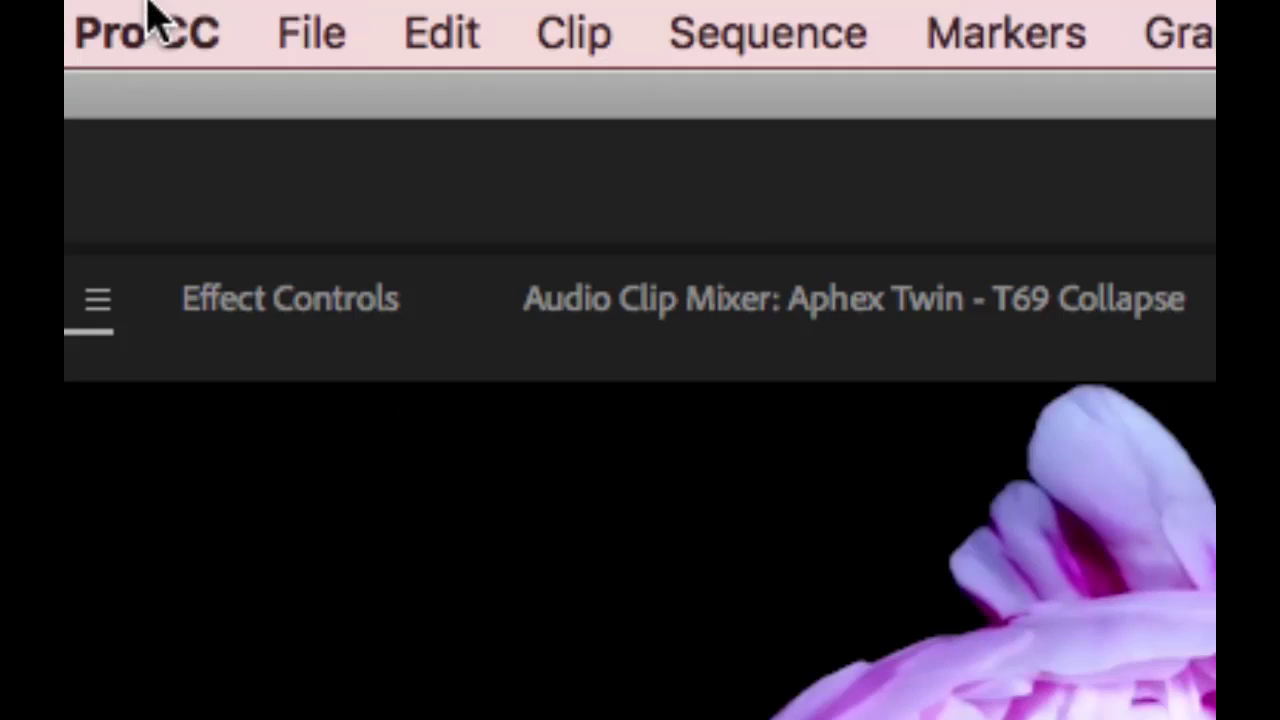
click(178, 6)
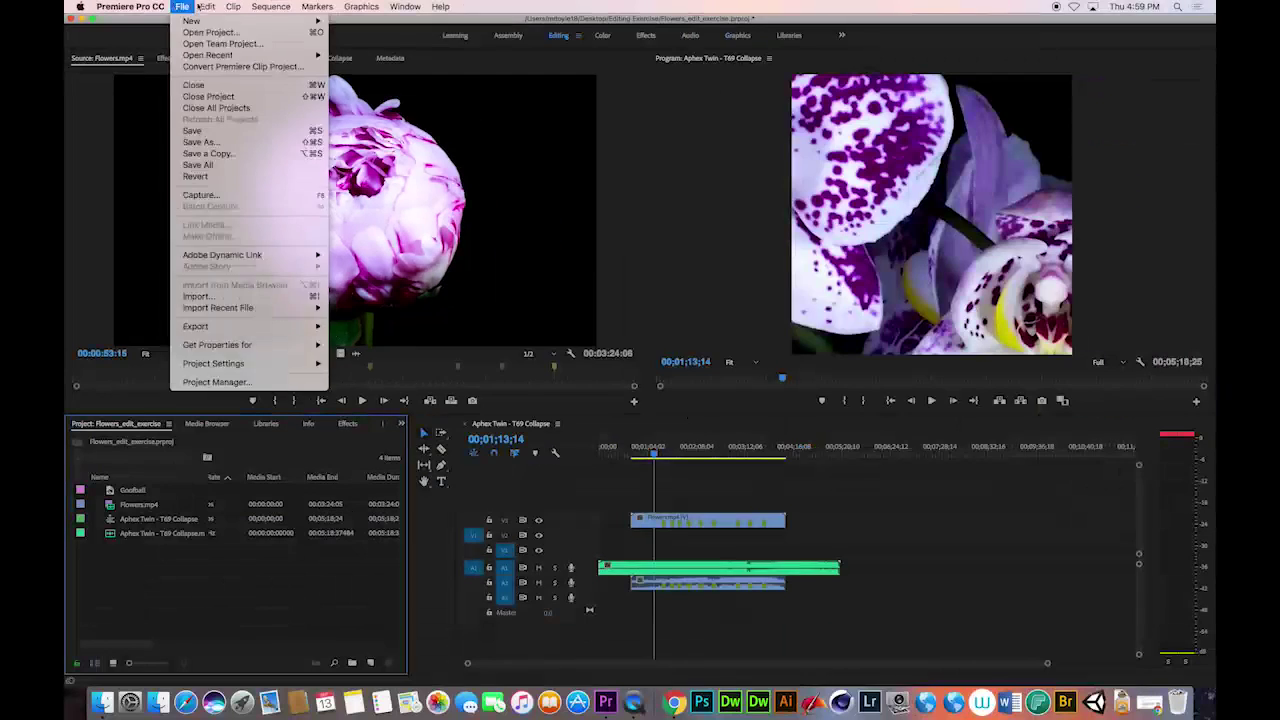
mouse_move(500, 108)
click(353, 48)
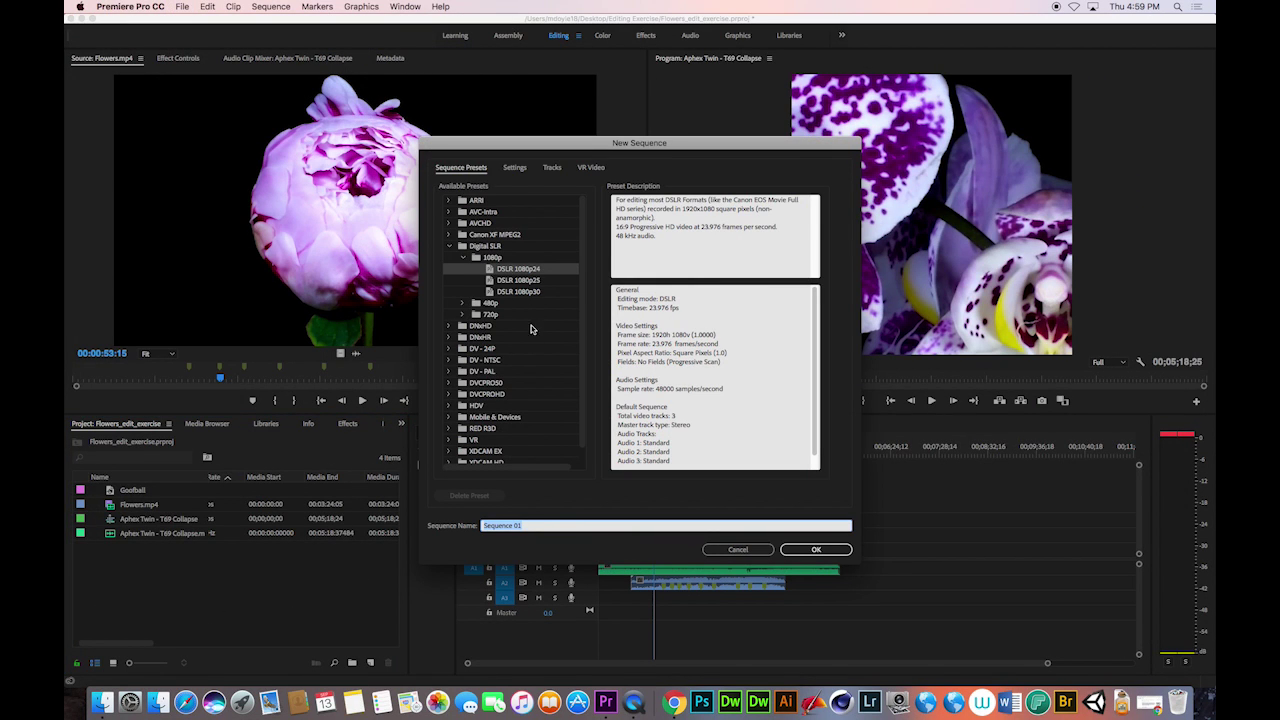
Review the available sequence presets and set the new sequence's editing mode to Custom
scroll(530, 408, down, 1)
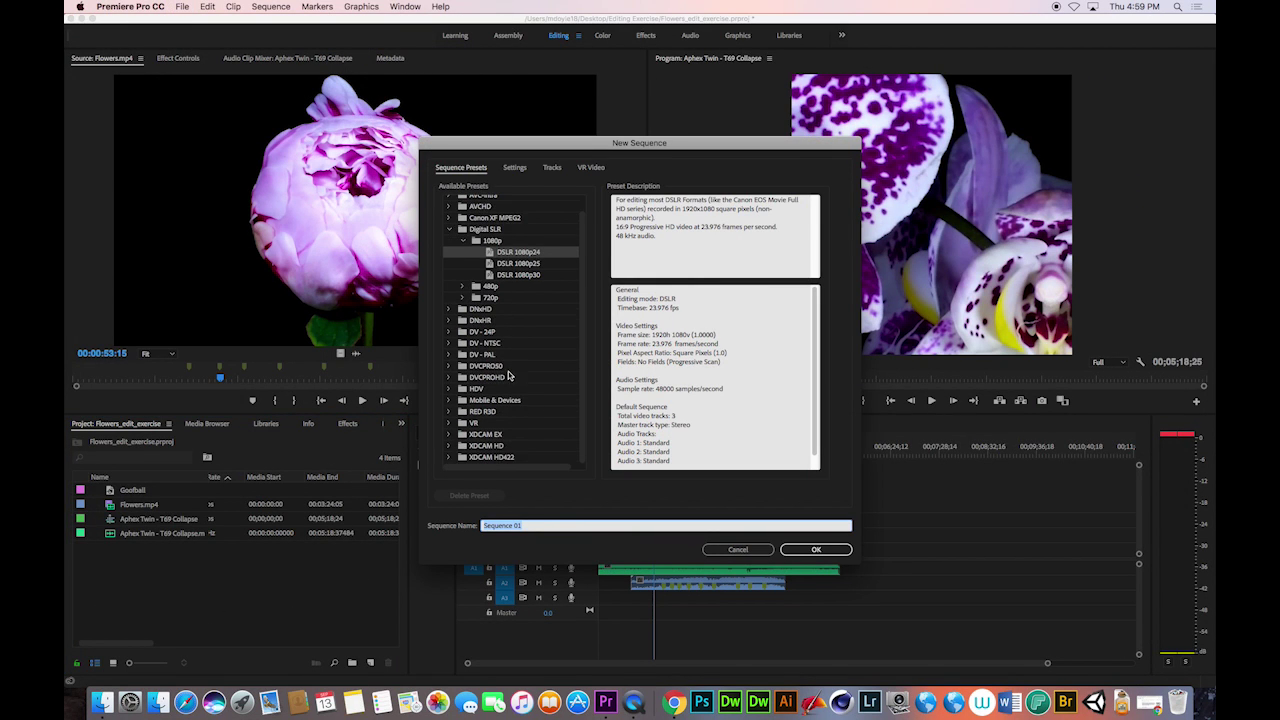
scroll(490, 367, up, 1)
scroll(490, 367, right, 1)
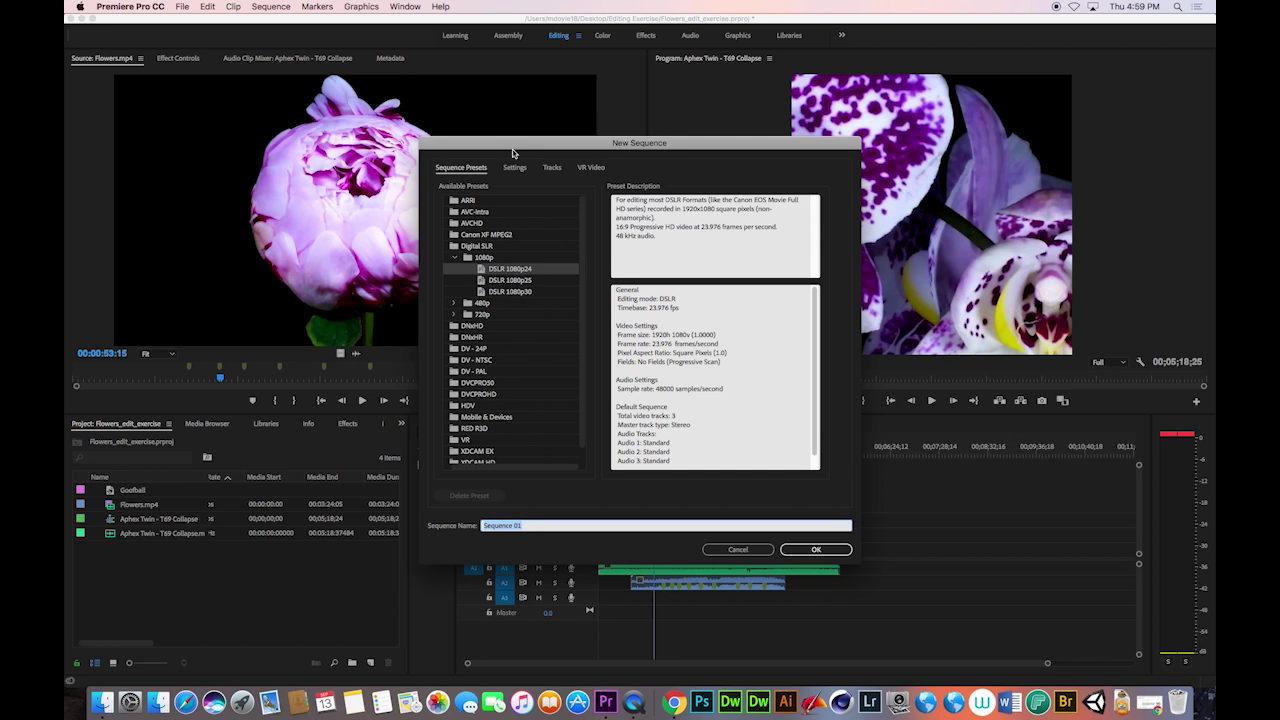
click(515, 167)
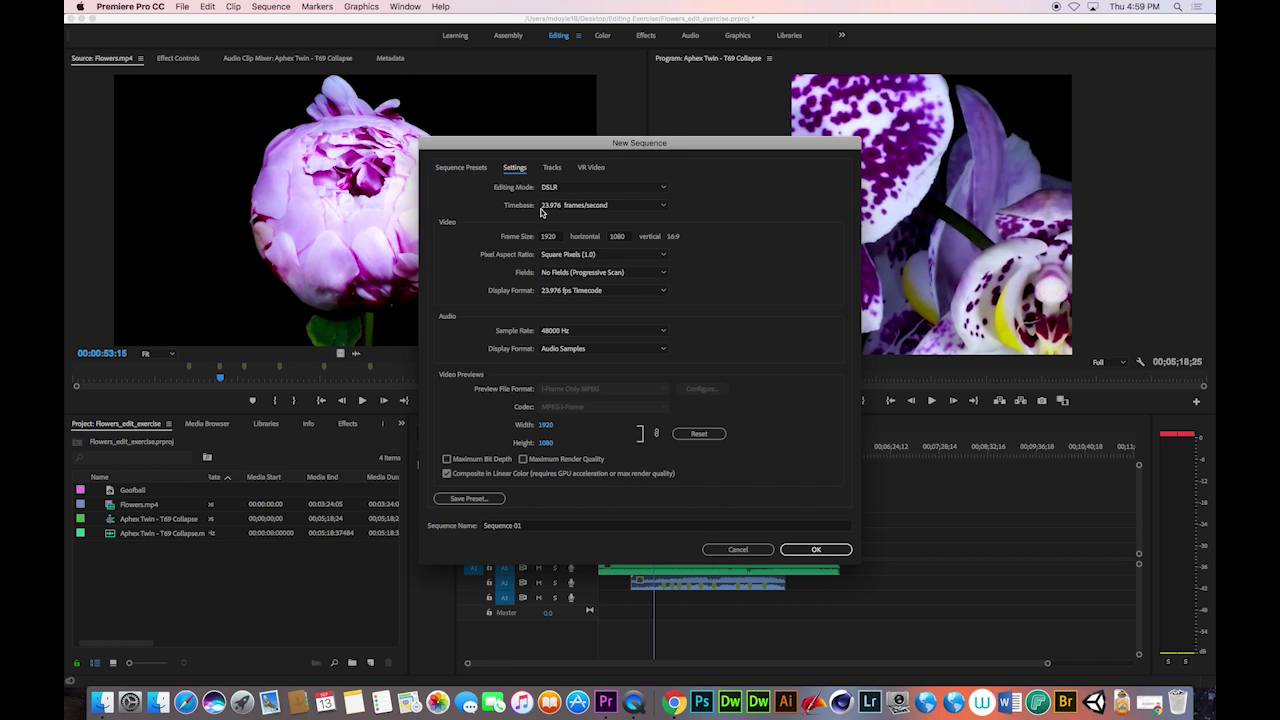
click(484, 166)
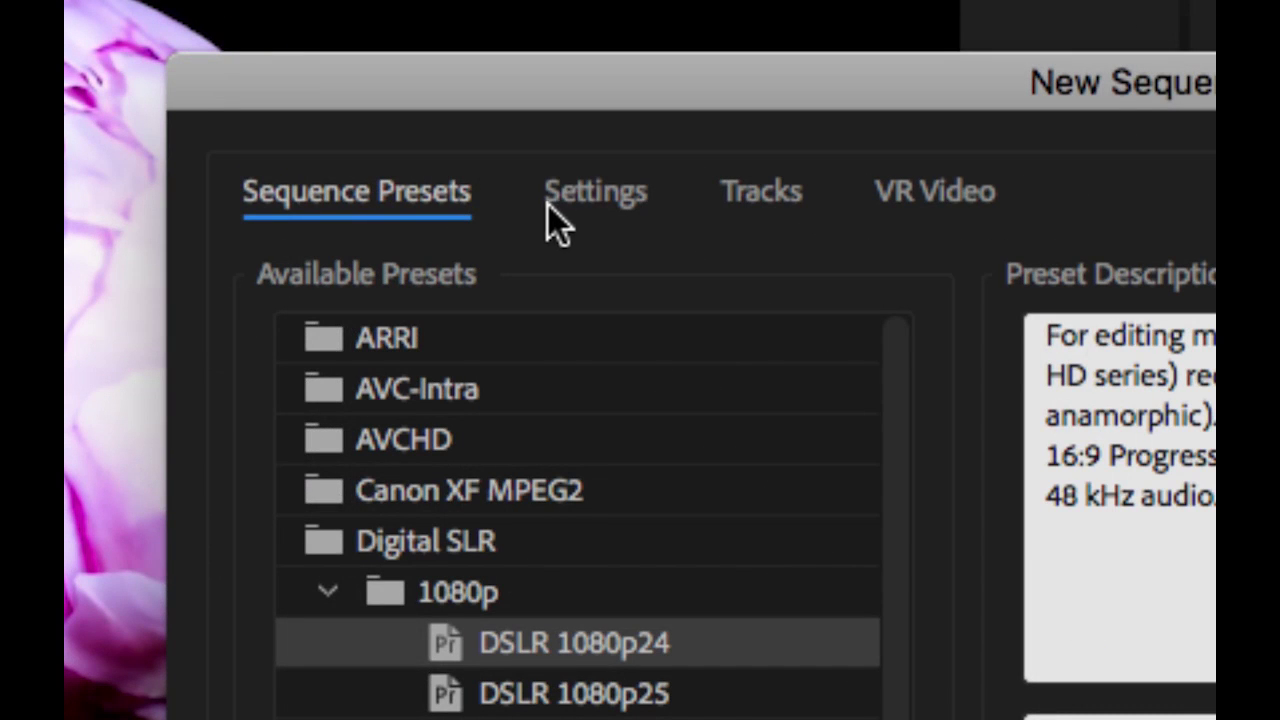
click(552, 208)
click(889, 298)
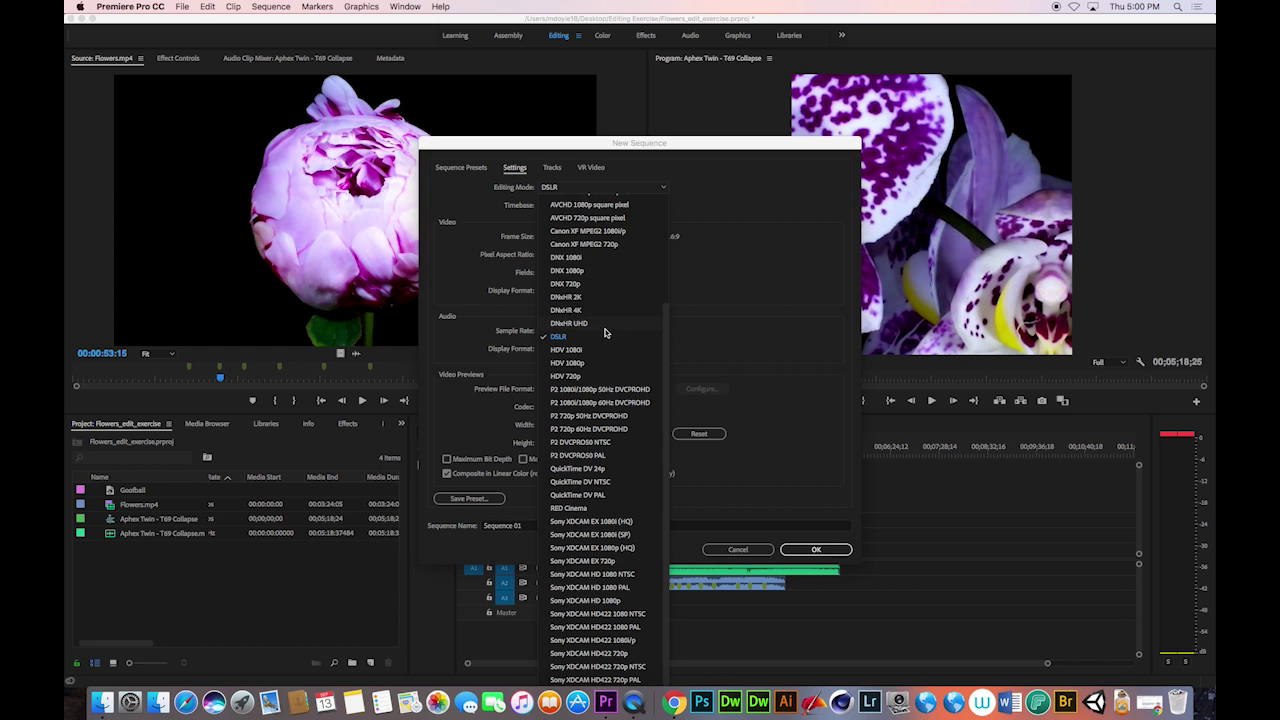
scroll(604, 332, up, 5)
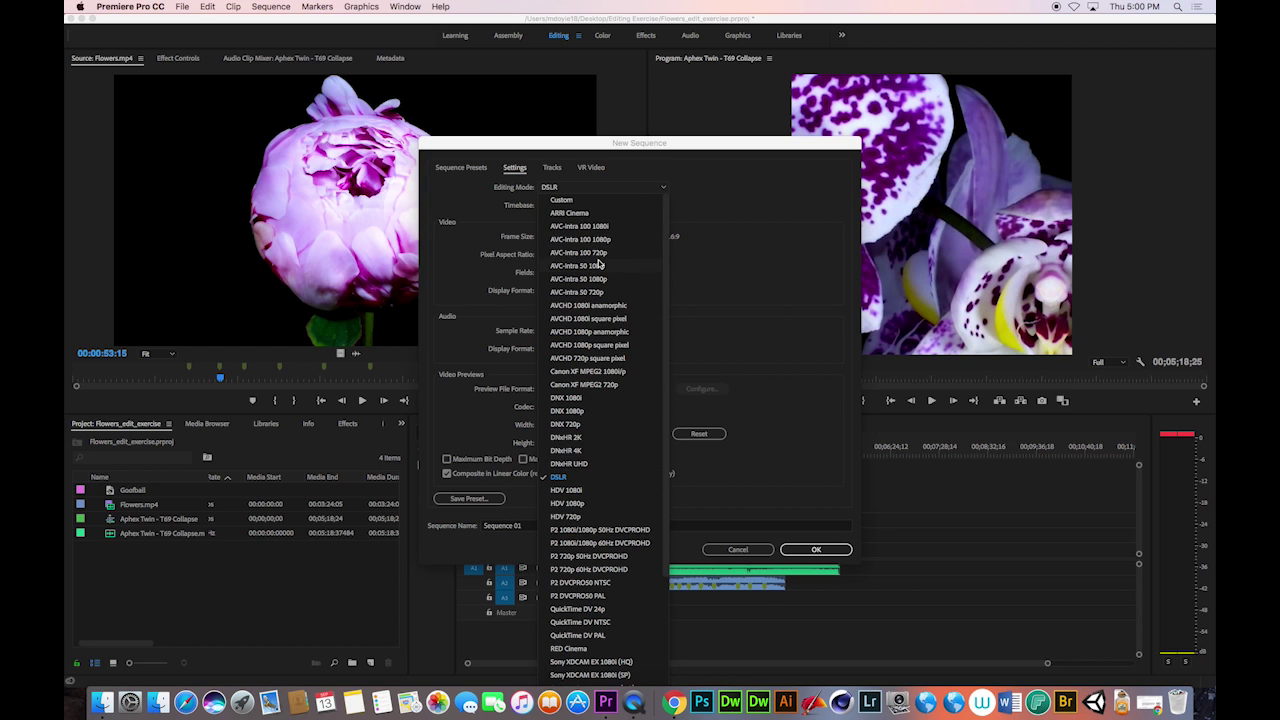
click(565, 200)
Set the new sequence's timebase to 24.00 frames/second and its horizontal frame size to 1080
click(569, 207)
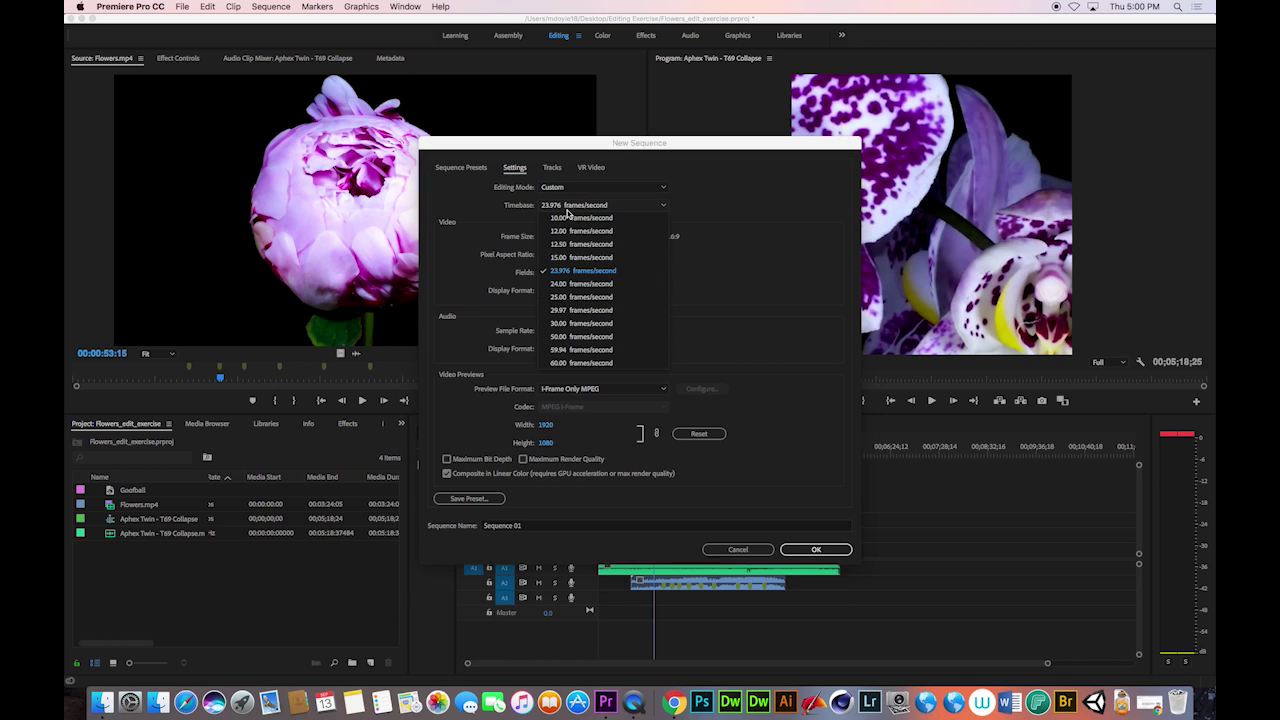
click(572, 284)
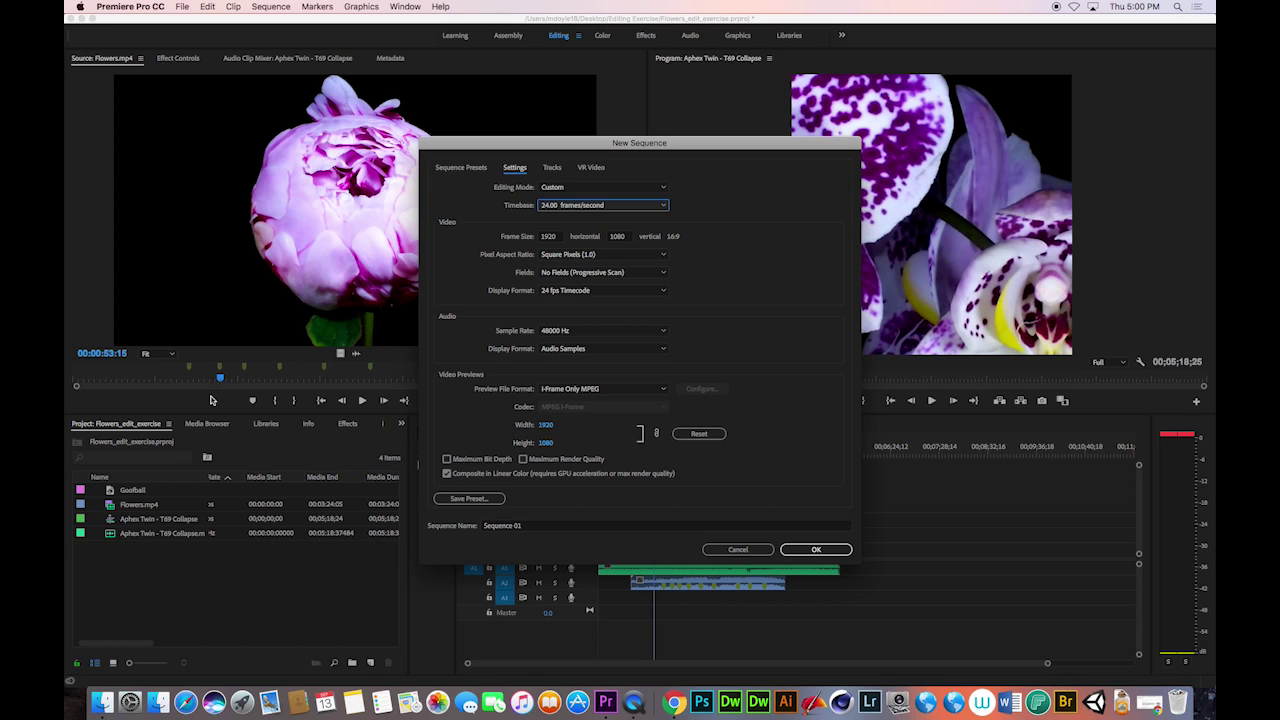
click(549, 237)
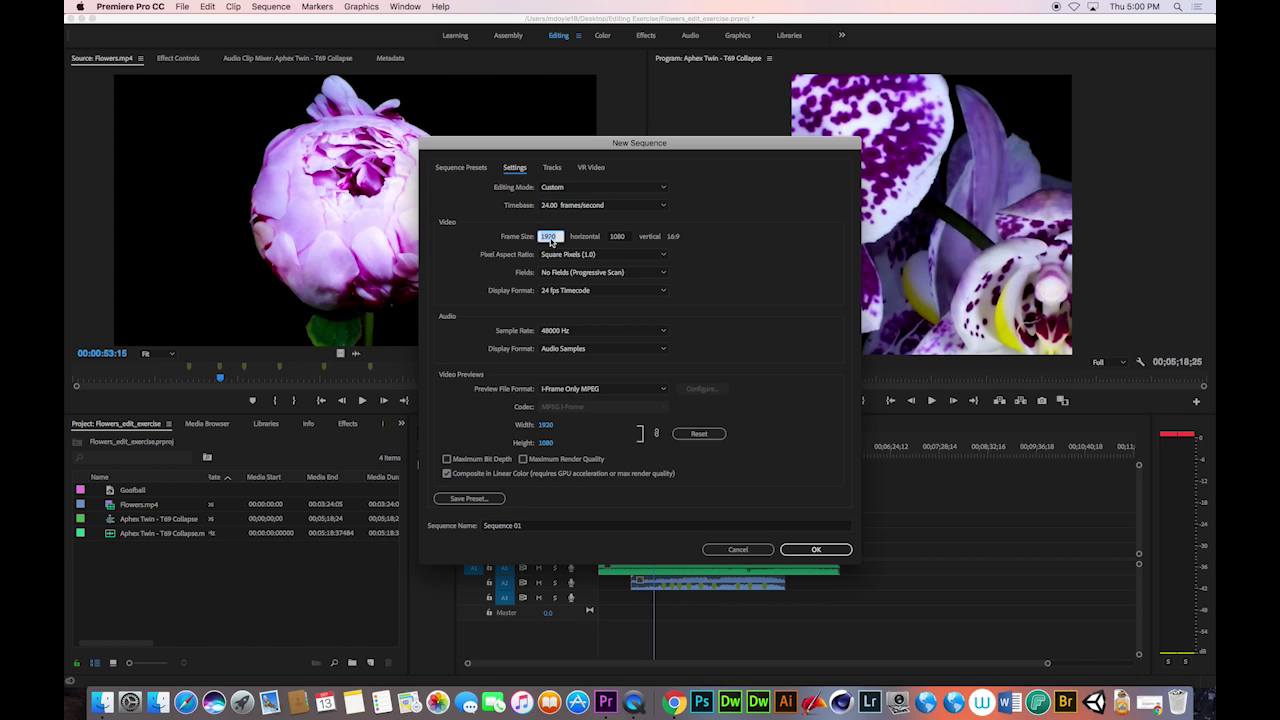
text(10)
Set the new sequence's video preview width and height to 1080 each
mouse_move(550, 425)
mouse_down()
mouse_move(506, 429)
mouse_move(528, 432)
mouse_up()
click(558, 430)
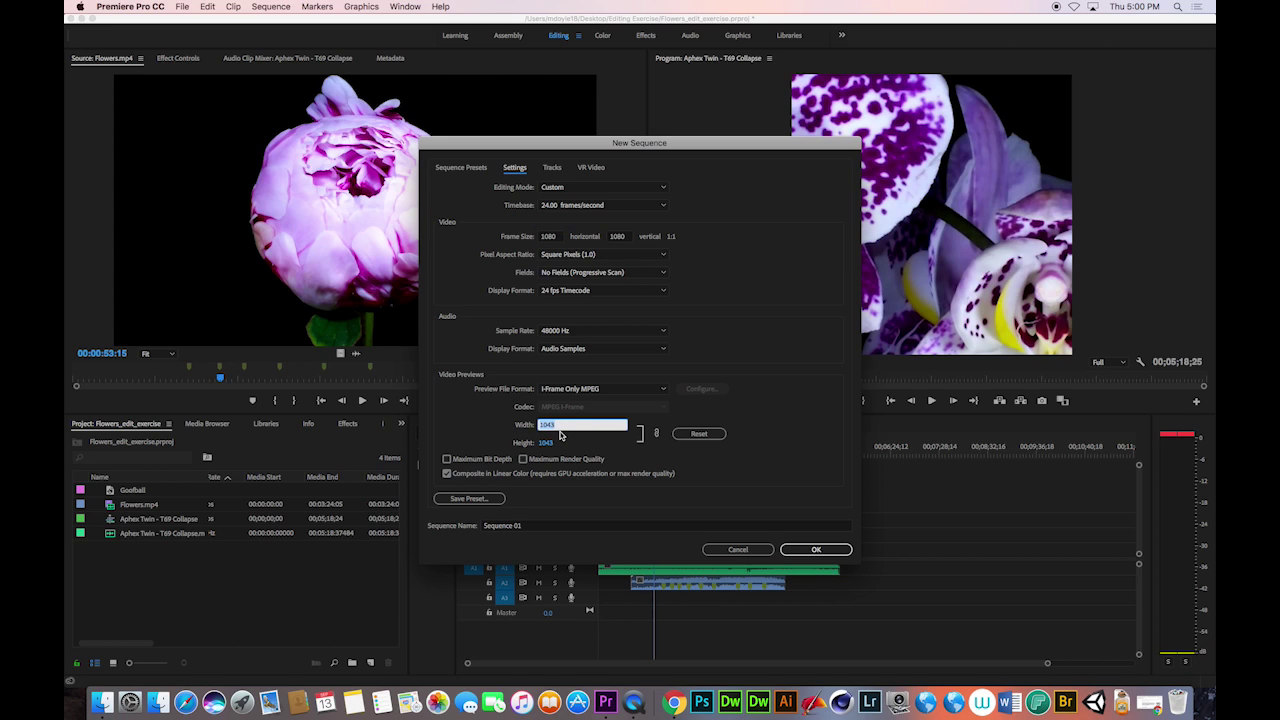
text(1080)
key(Return)
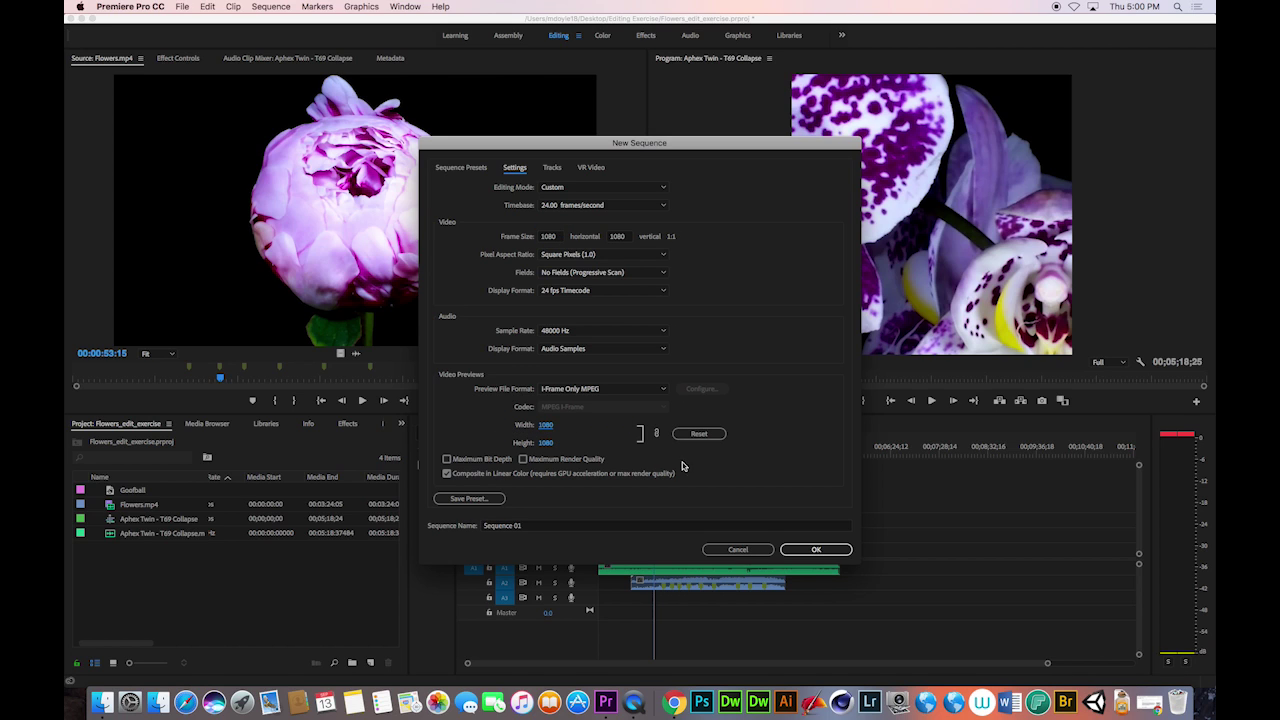
Enable Maximum Bit Depth and Maximum Render Quality for the new sequence, accepting the rendering warnings
click(447, 460)
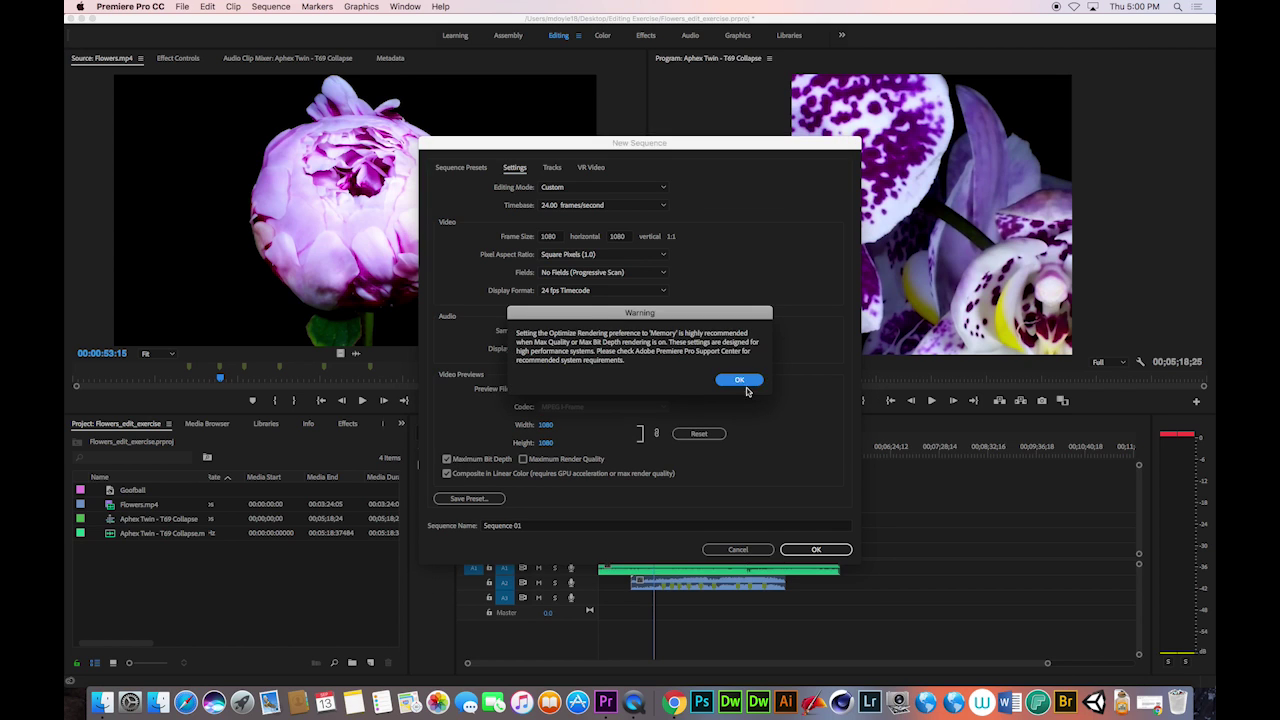
click(748, 383)
click(523, 460)
click(740, 381)
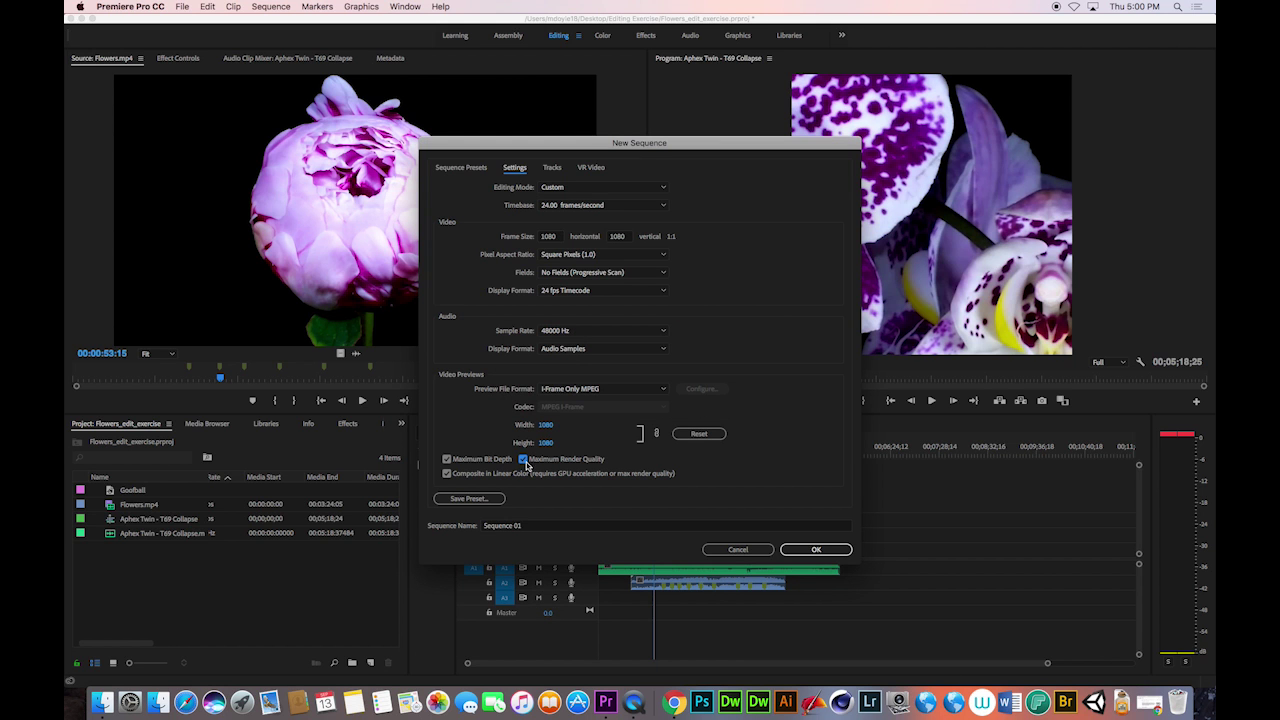
Name the new sequence FLOWERS_INSTA and create it
click(480, 525)
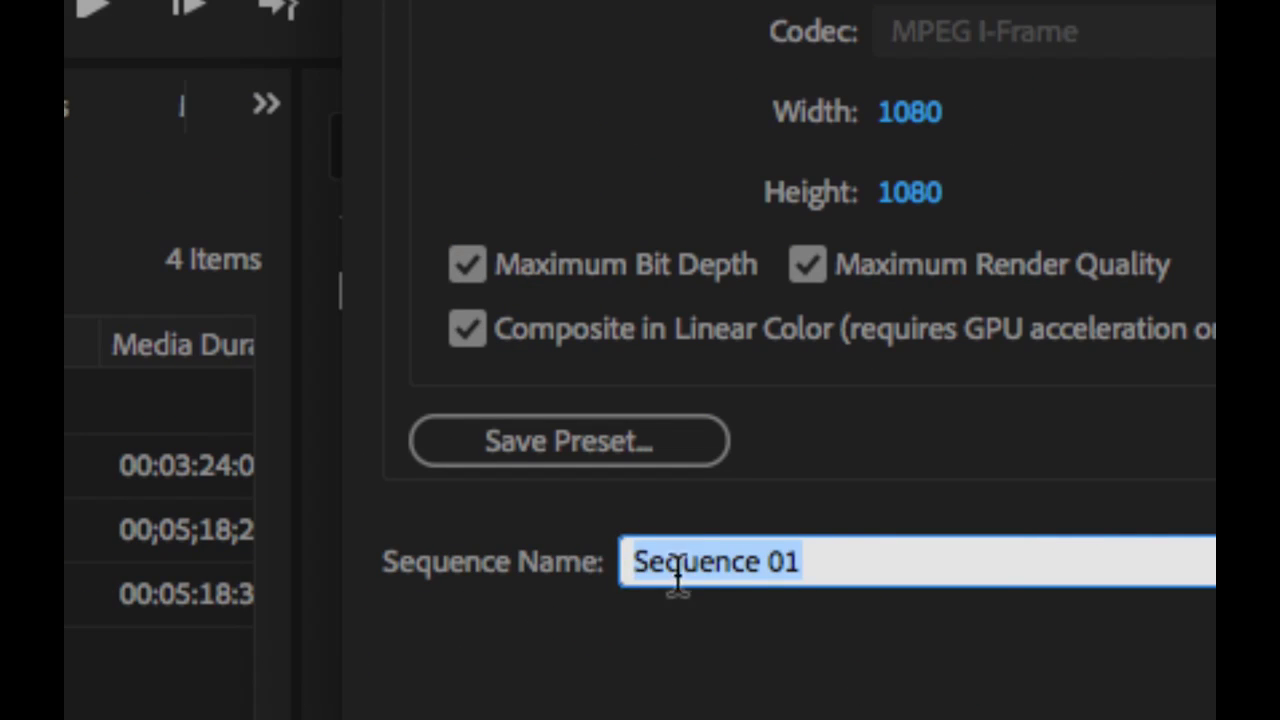
text(FLOWERS_INSTA)
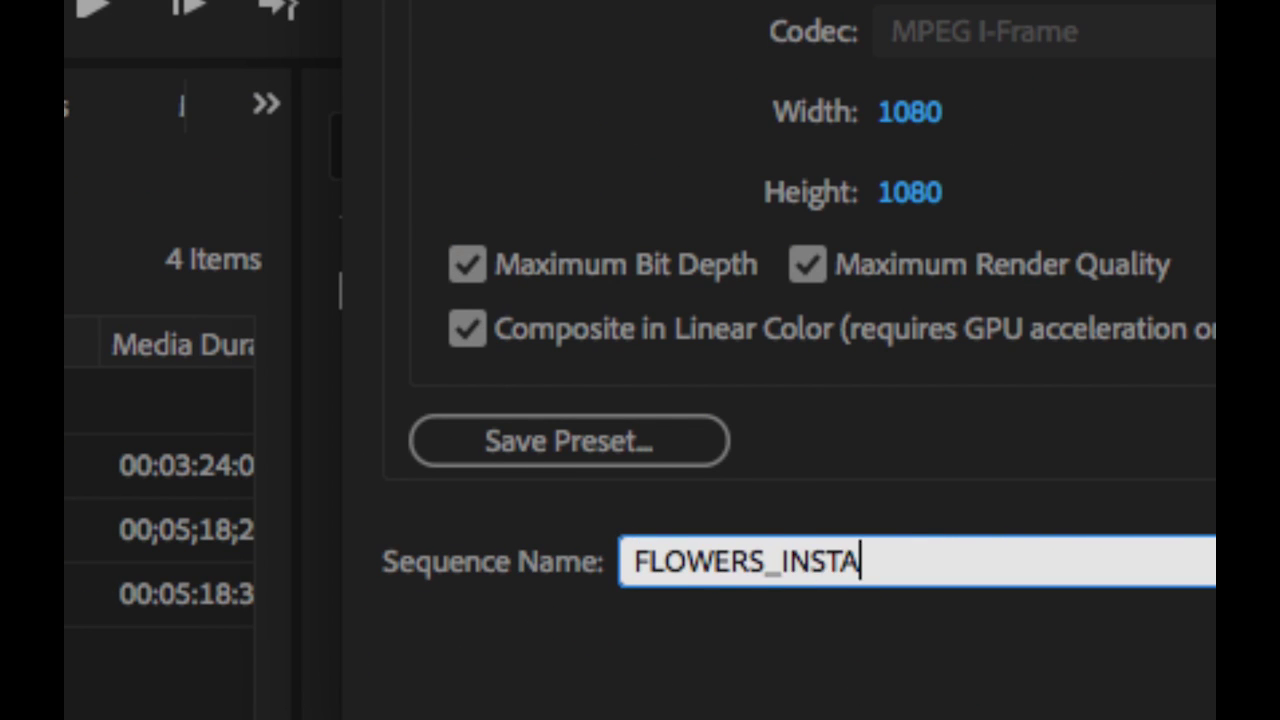
key(Return)
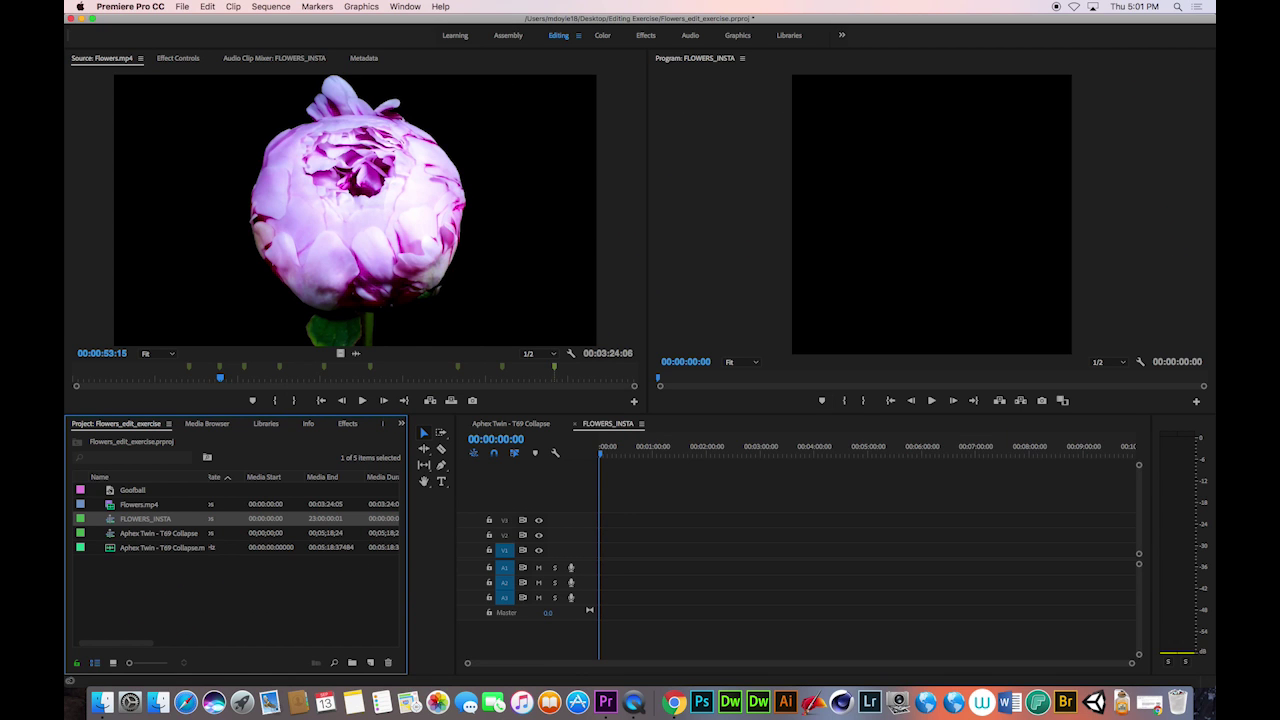
Open the Aphex Twin - T69 Collapse sequence and check its frame size and frame rate in its properties
double_click(158, 533)
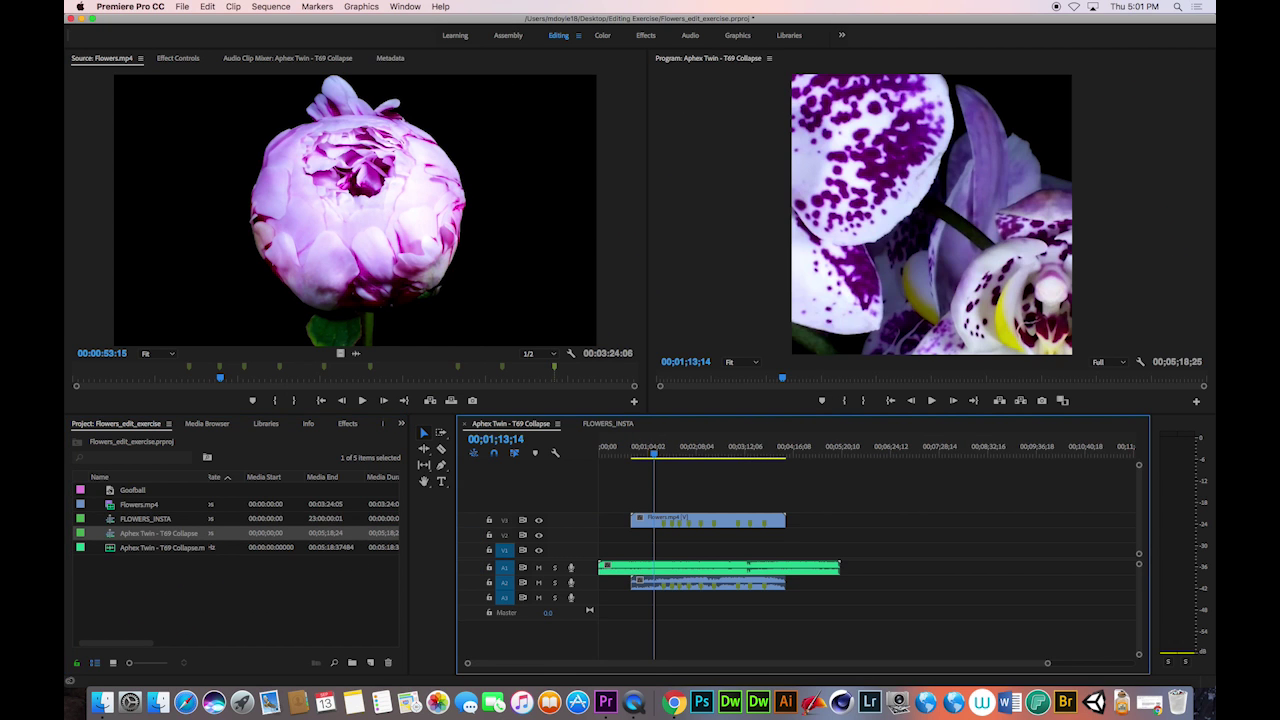
right_click(114, 533)
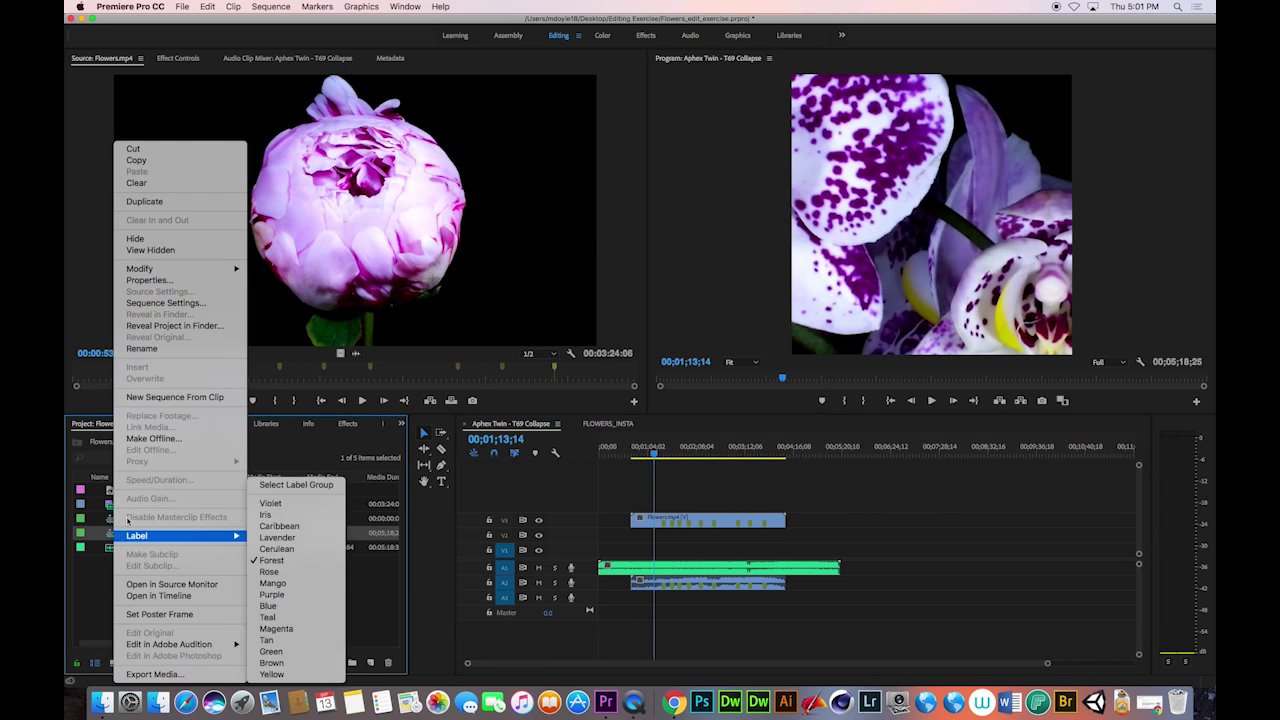
click(150, 282)
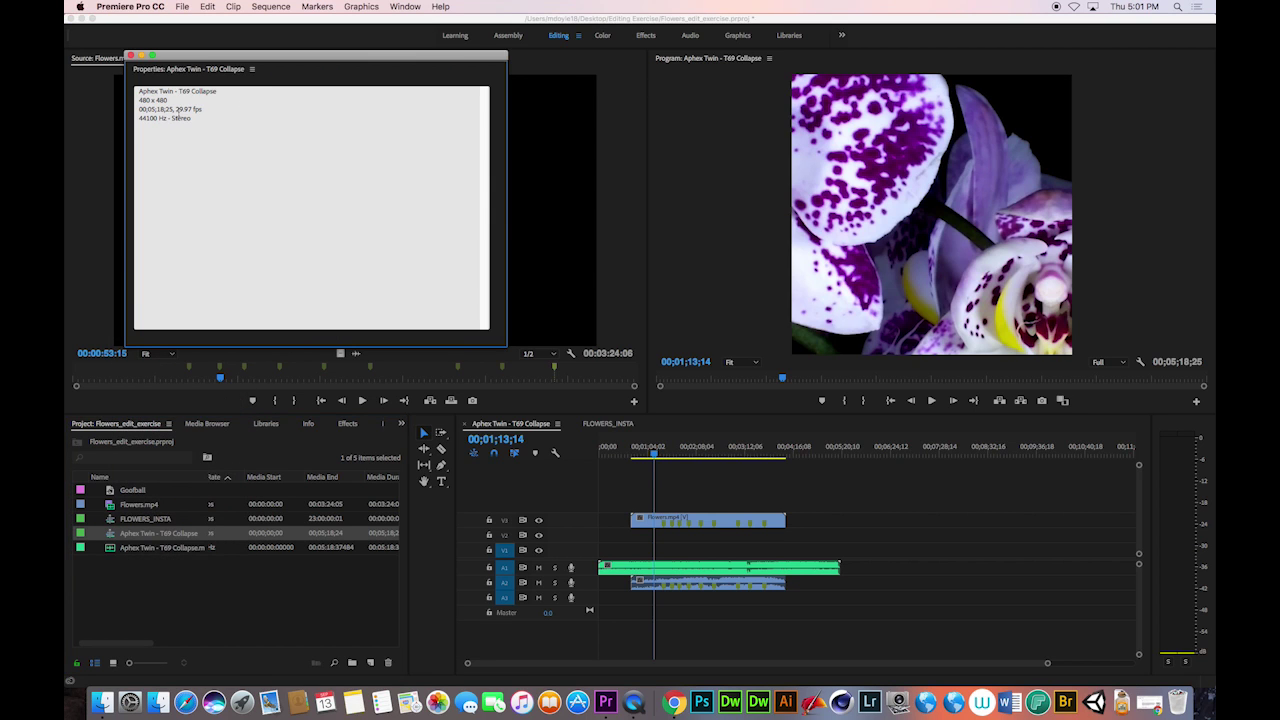
click(131, 57)
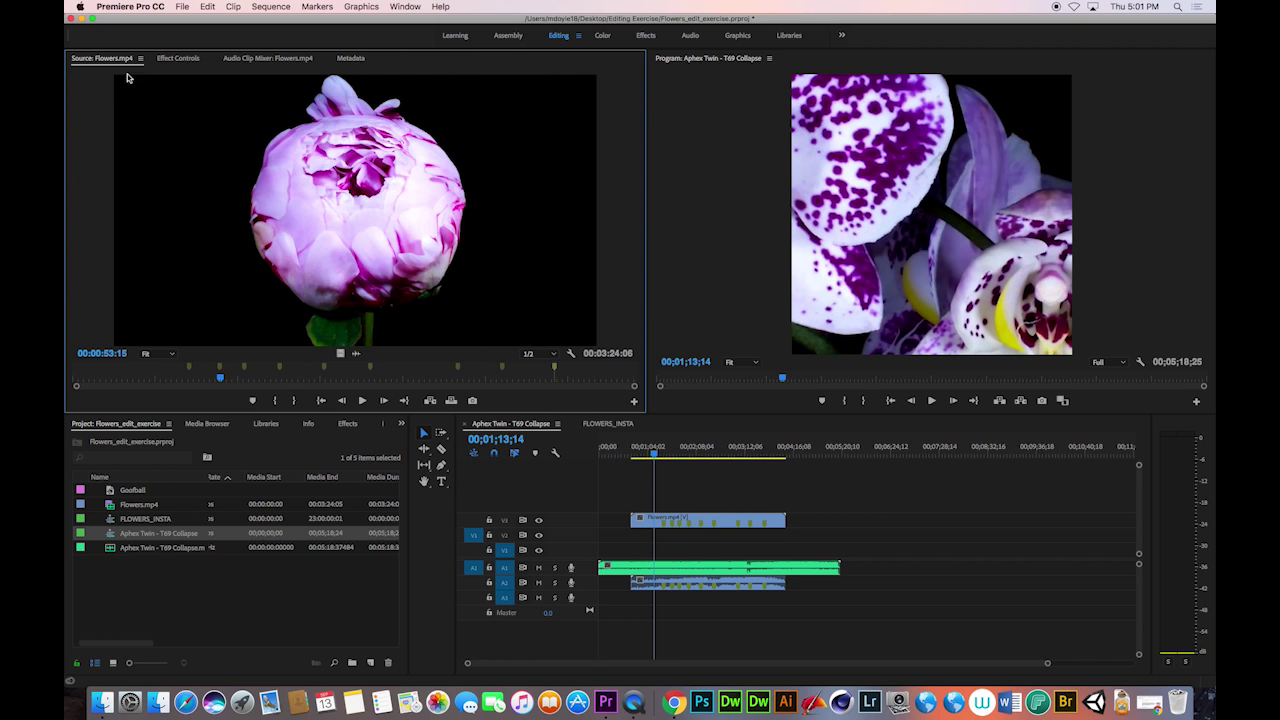
Start setting up another new sequence and bring up its custom settings instead of the presets
click(184, 6)
mouse_move(308, 22)
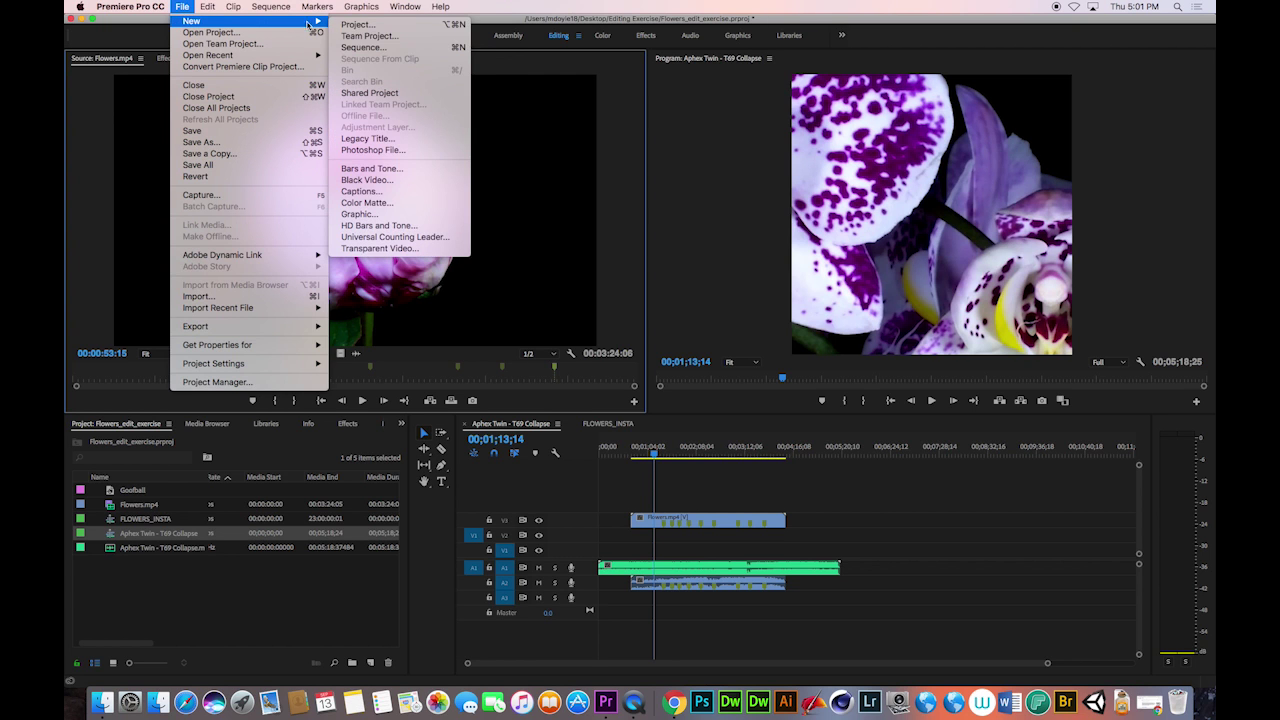
click(340, 48)
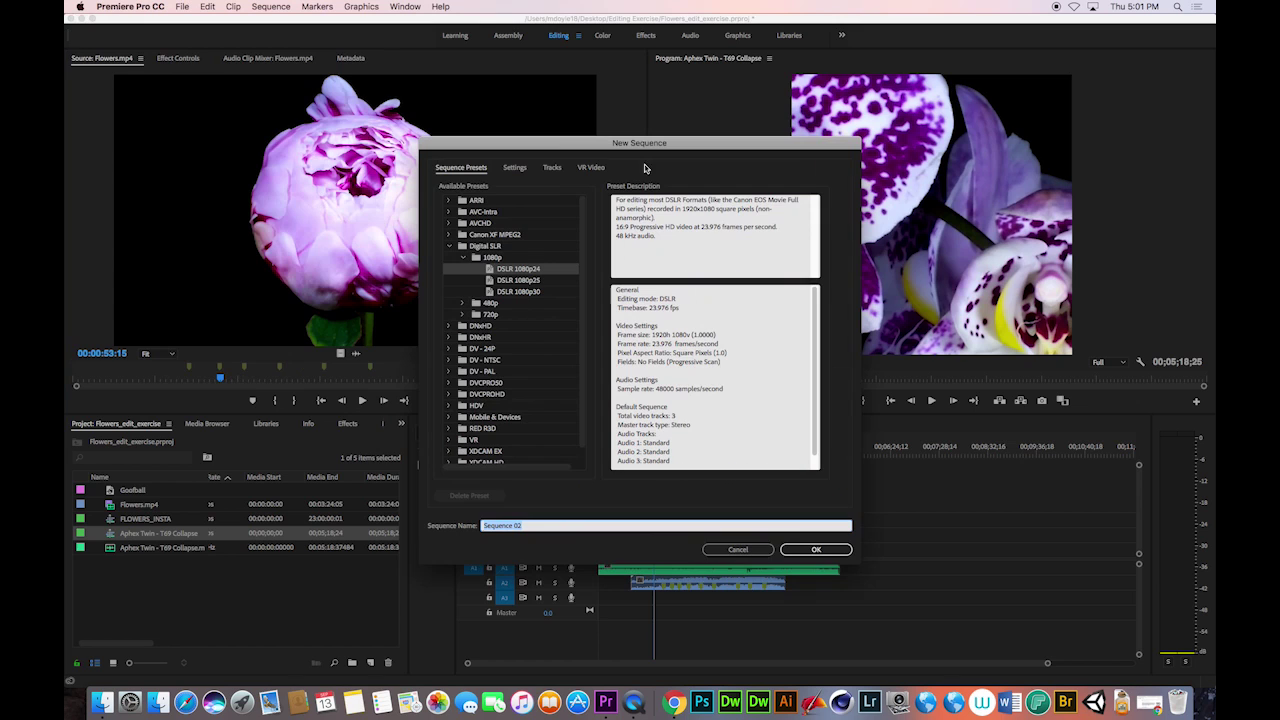
click(516, 169)
click(467, 169)
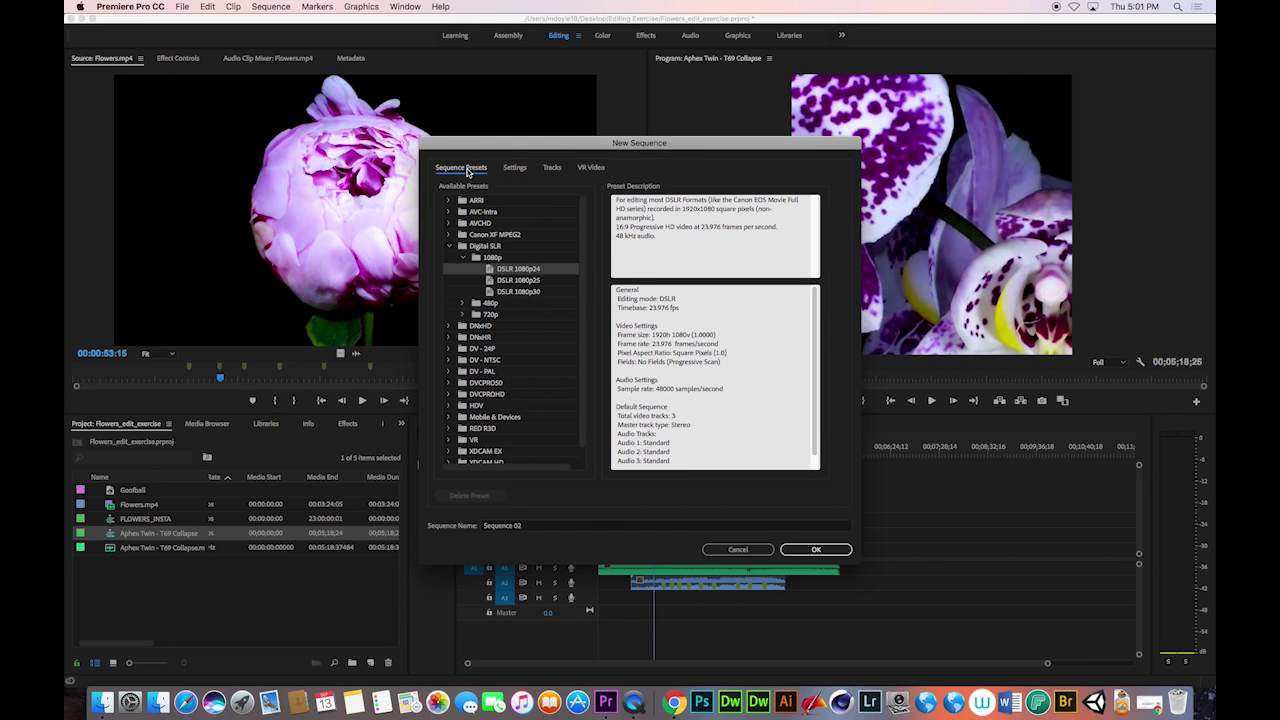
click(516, 169)
Try the AVCHD 1080p square pixel editing mode with a 23.976 frames/second timebase for the new sequence
click(572, 188)
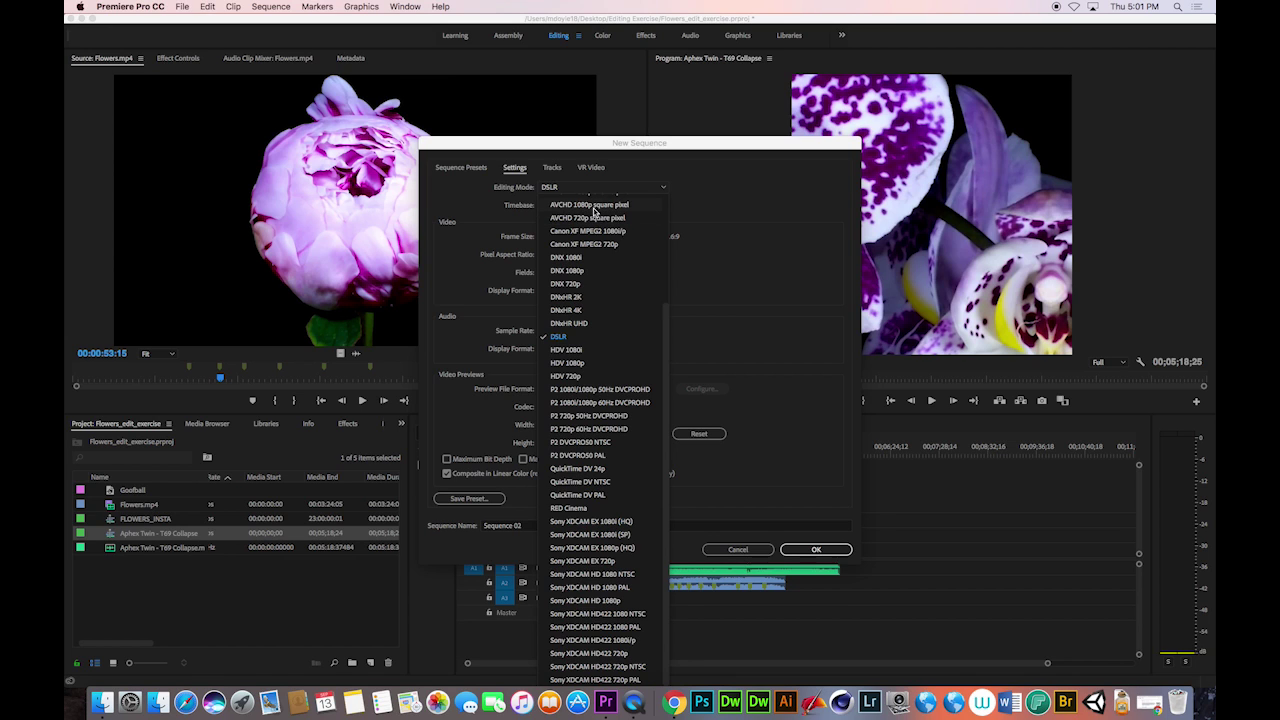
click(594, 205)
click(589, 205)
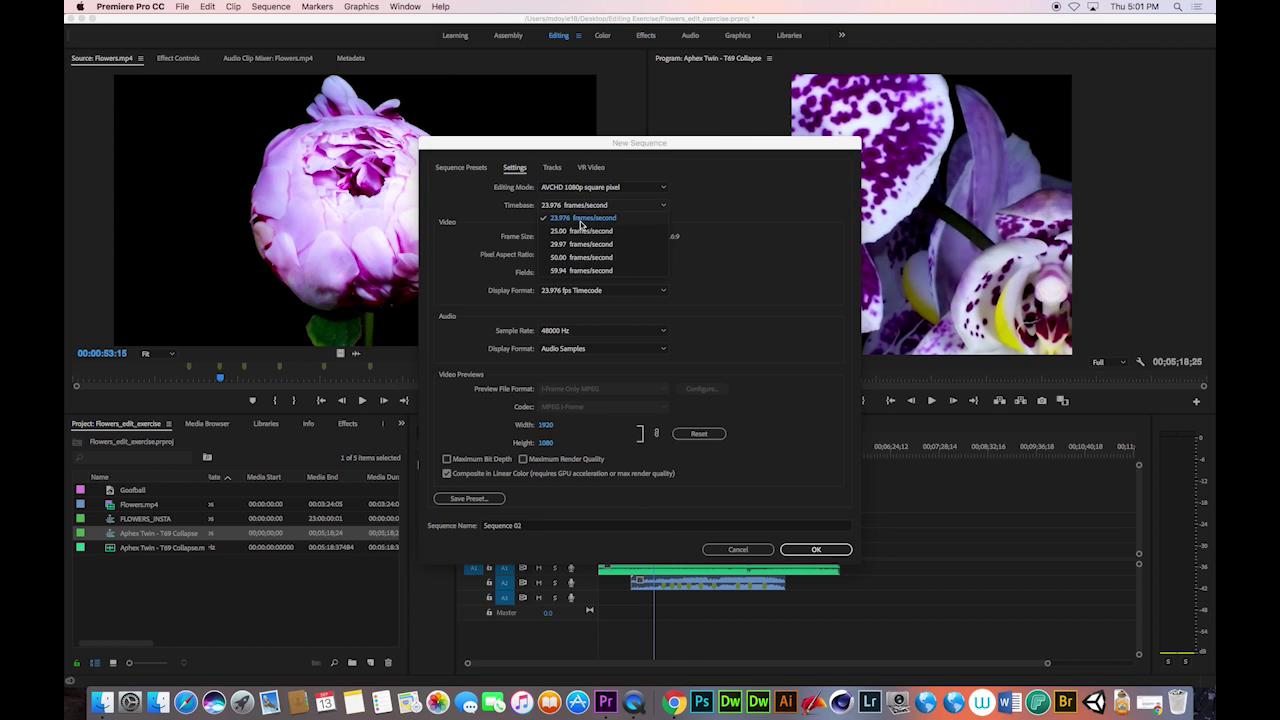
click(580, 219)
Set the new sequence's editing mode to Custom and its timebase to 24.00 frames/second
click(588, 192)
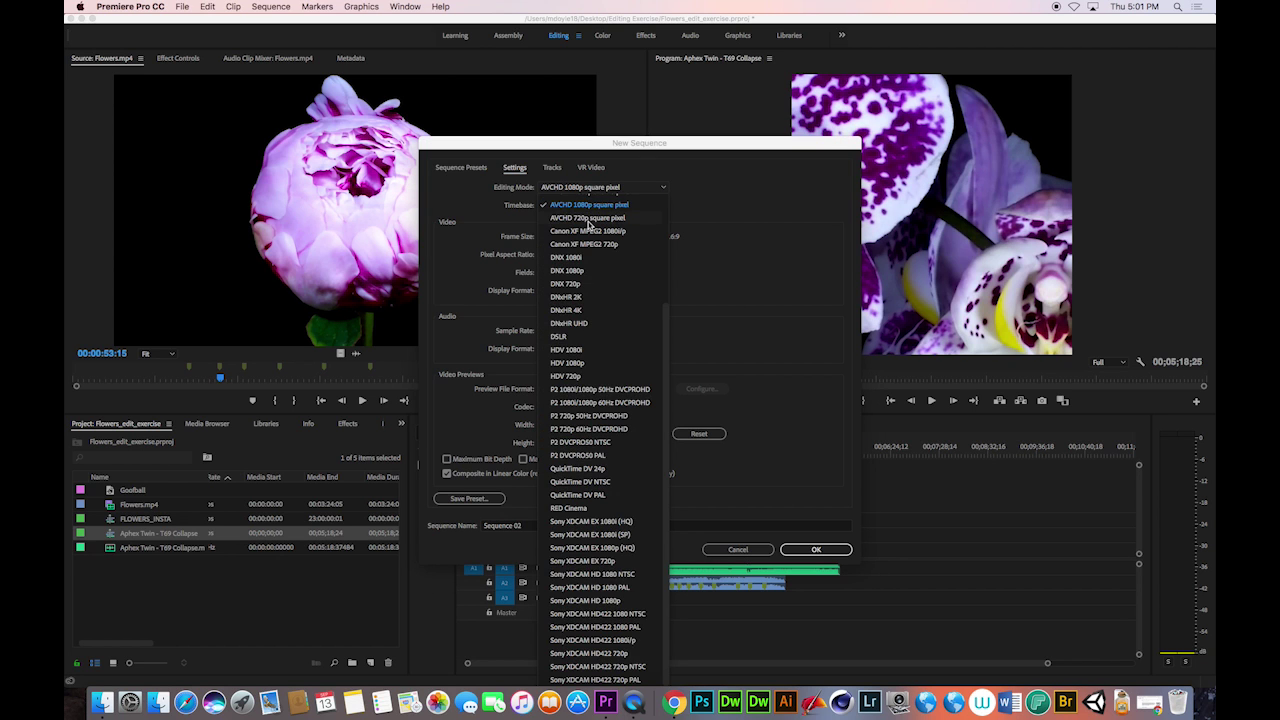
click(571, 203)
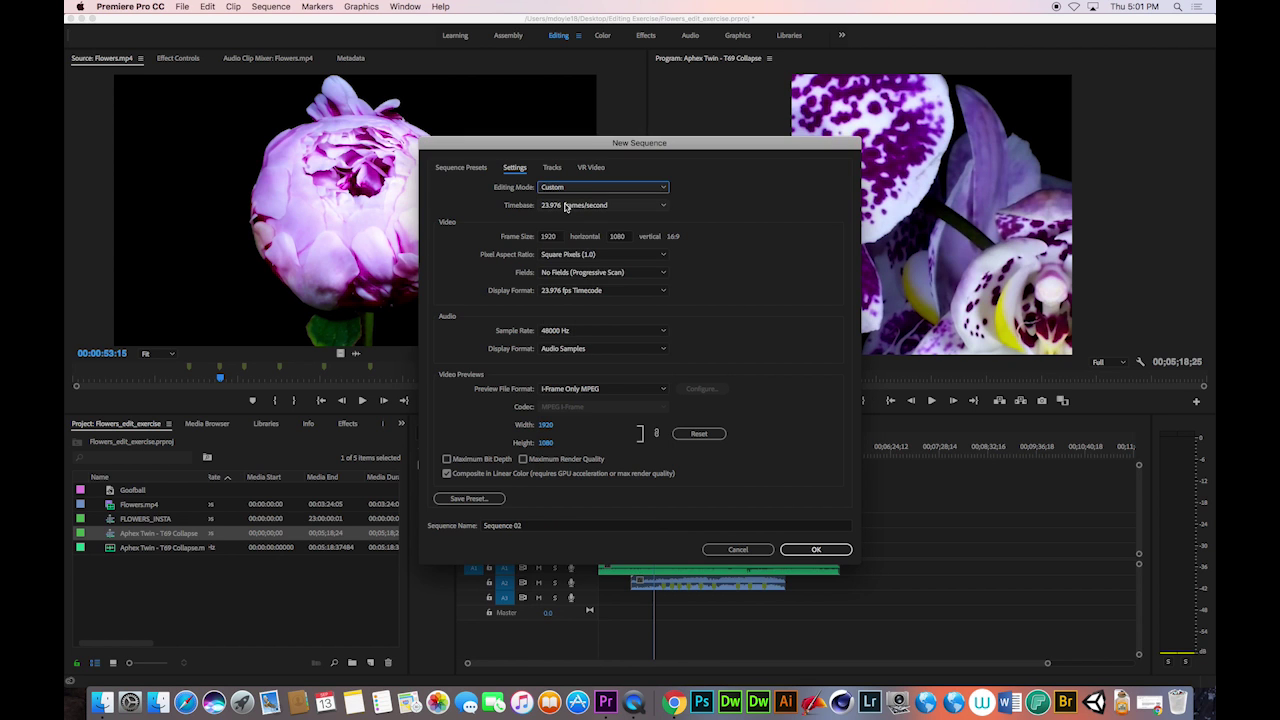
click(582, 205)
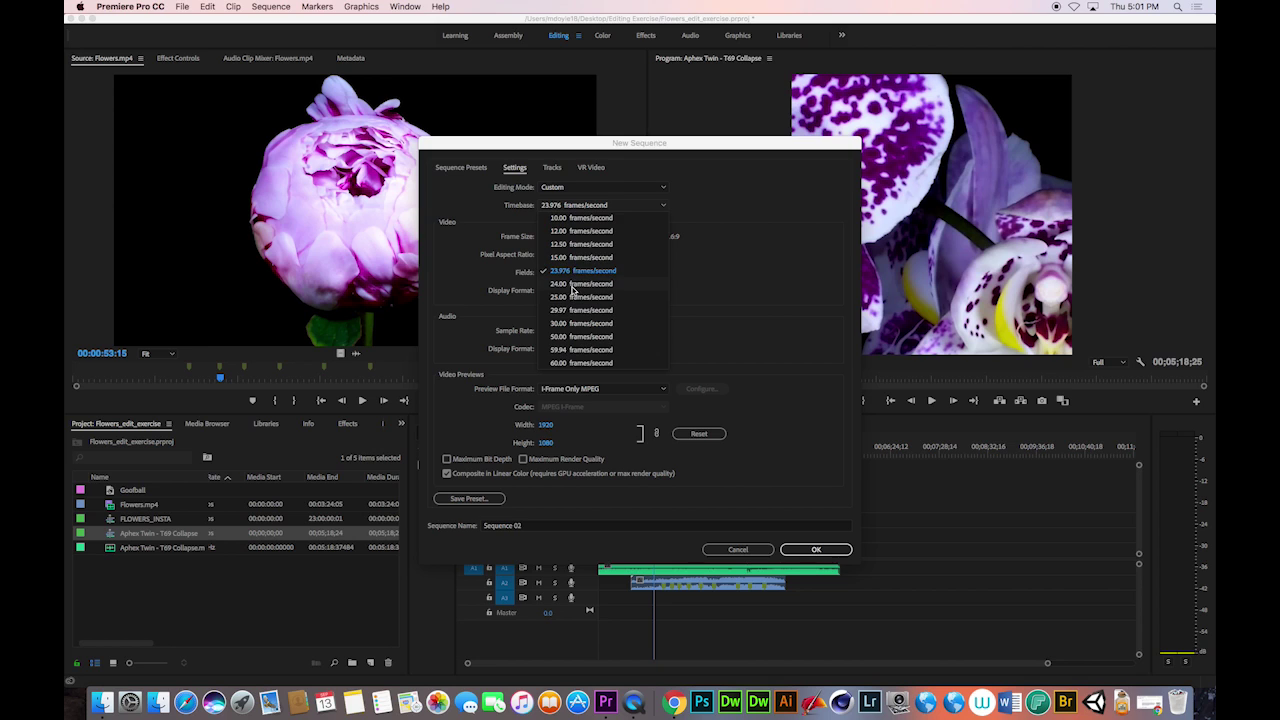
click(573, 286)
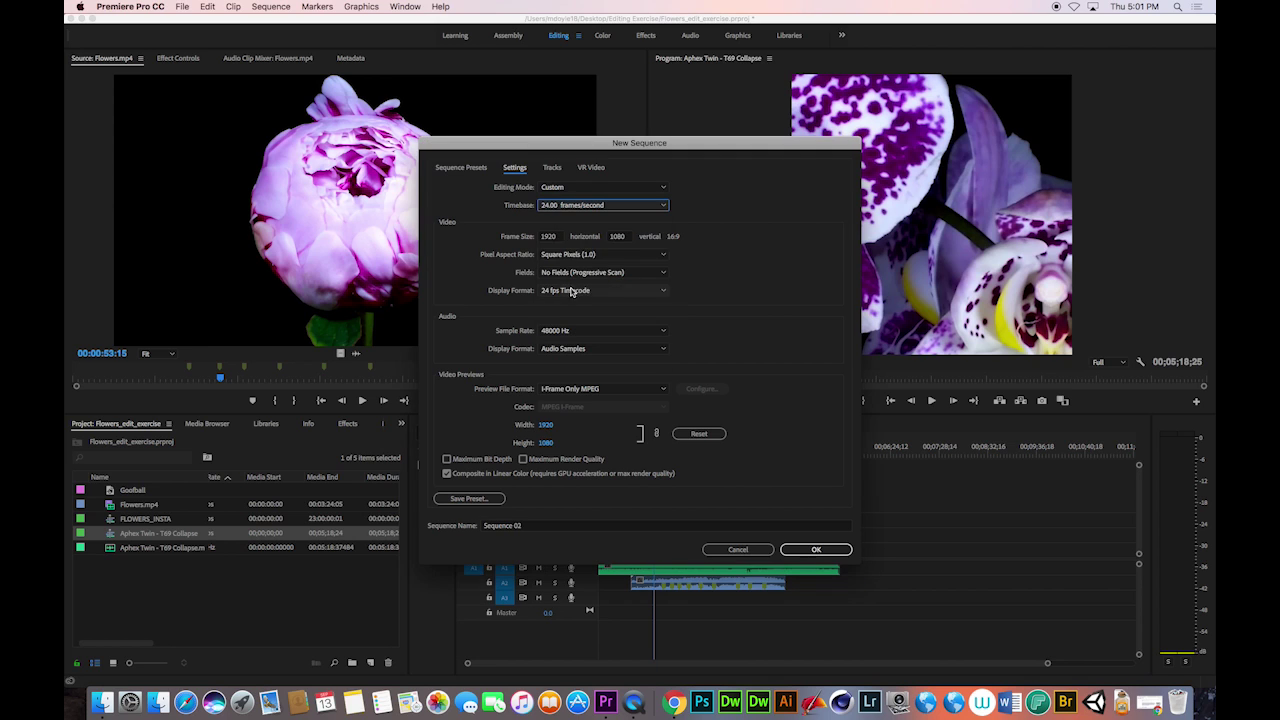
Set the new sequence's horizontal frame size to 1080 for a square frame
click(550, 237)
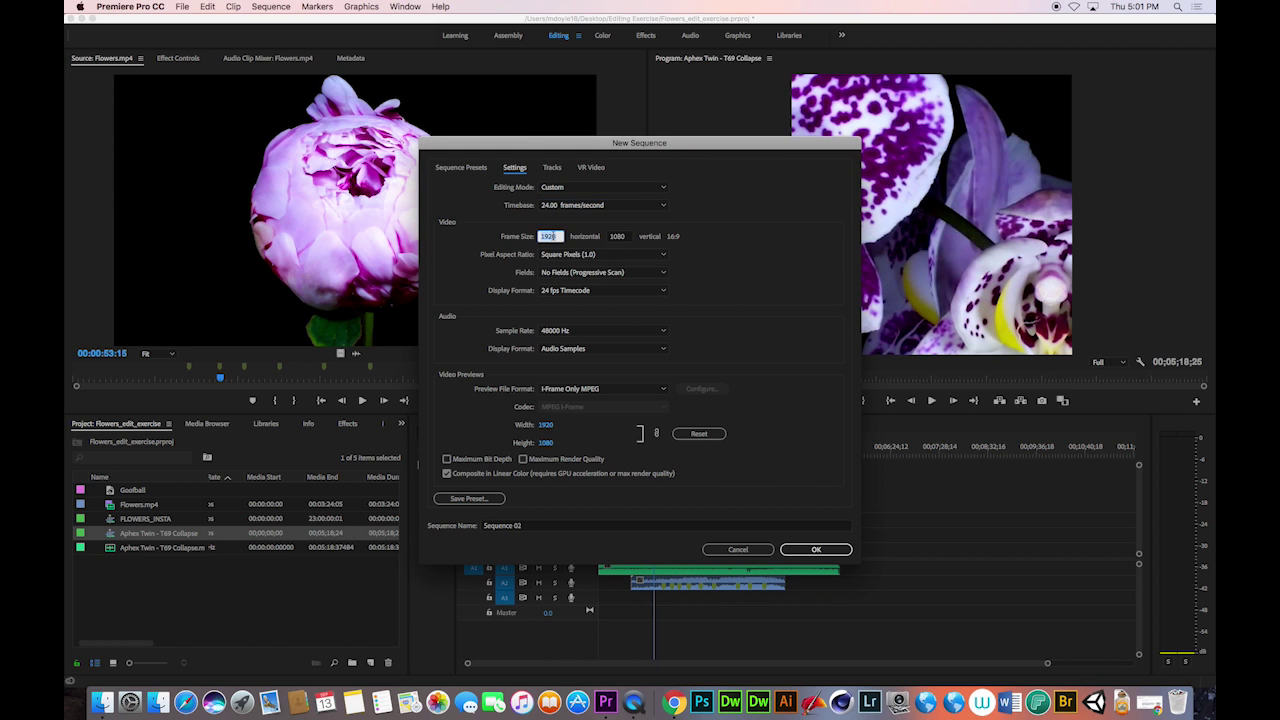
key(Tab)
key(Tab)
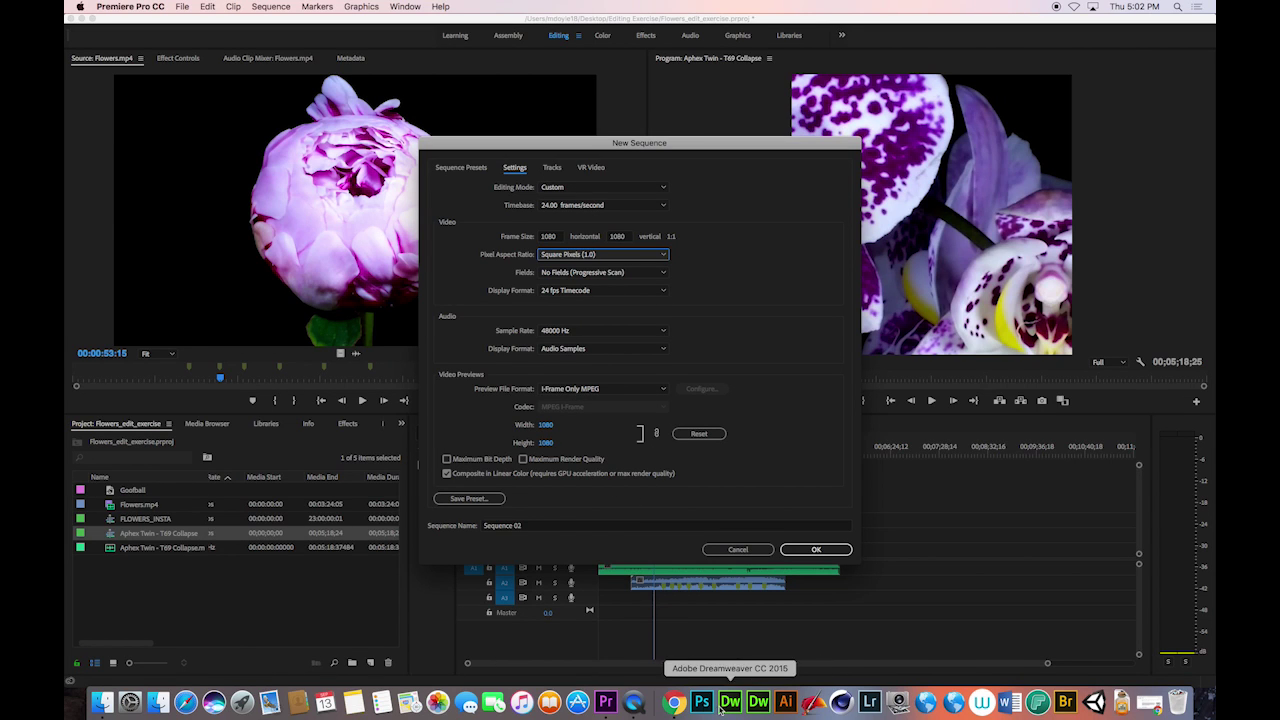
Switch to Chrome, search the web for "4:3 hd resolution" and highlight 1440×1080 in the result
click(674, 703)
triple_click(455, 127)
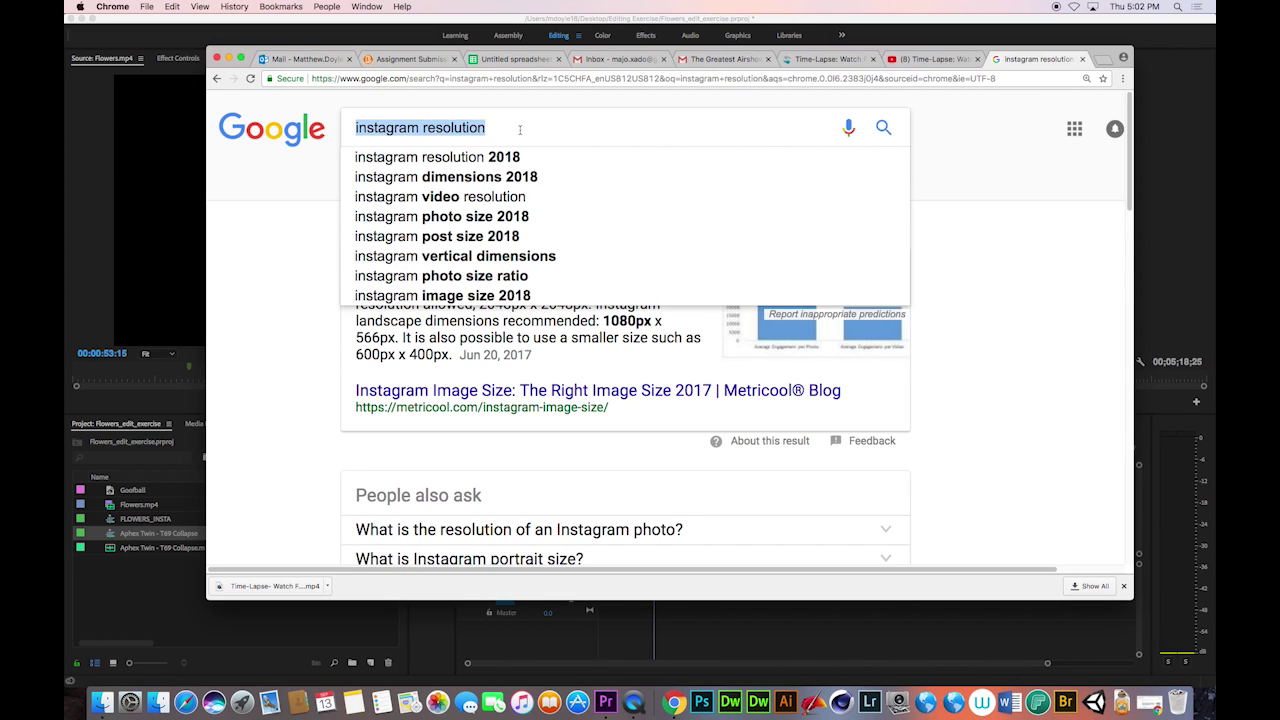
text(4:3 hd)
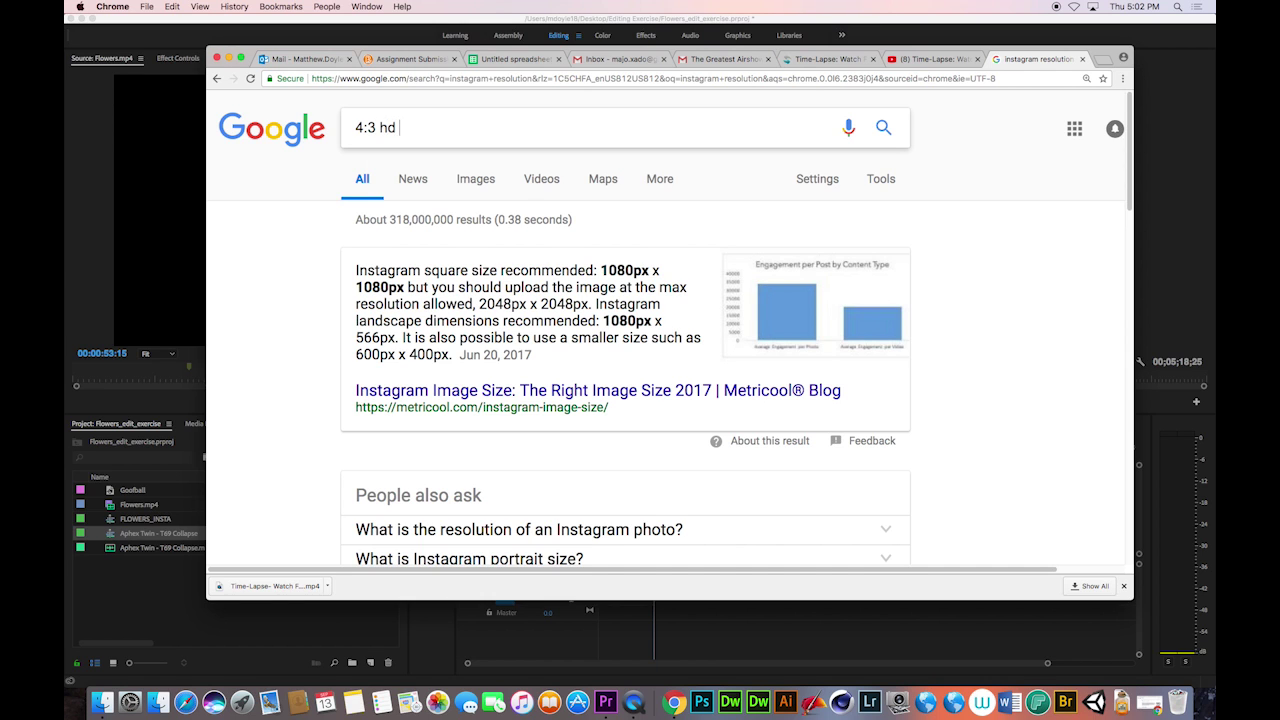
text( resolution)
key(Return)
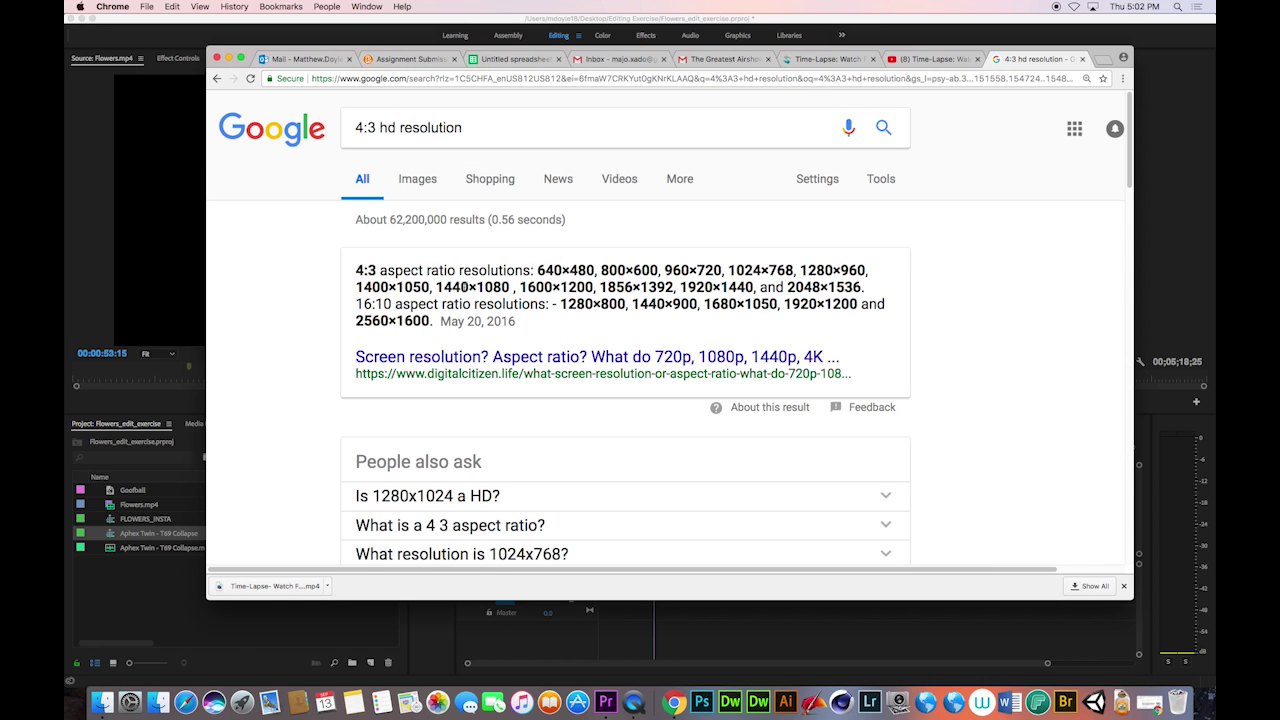
drag(437, 288, 508, 299)
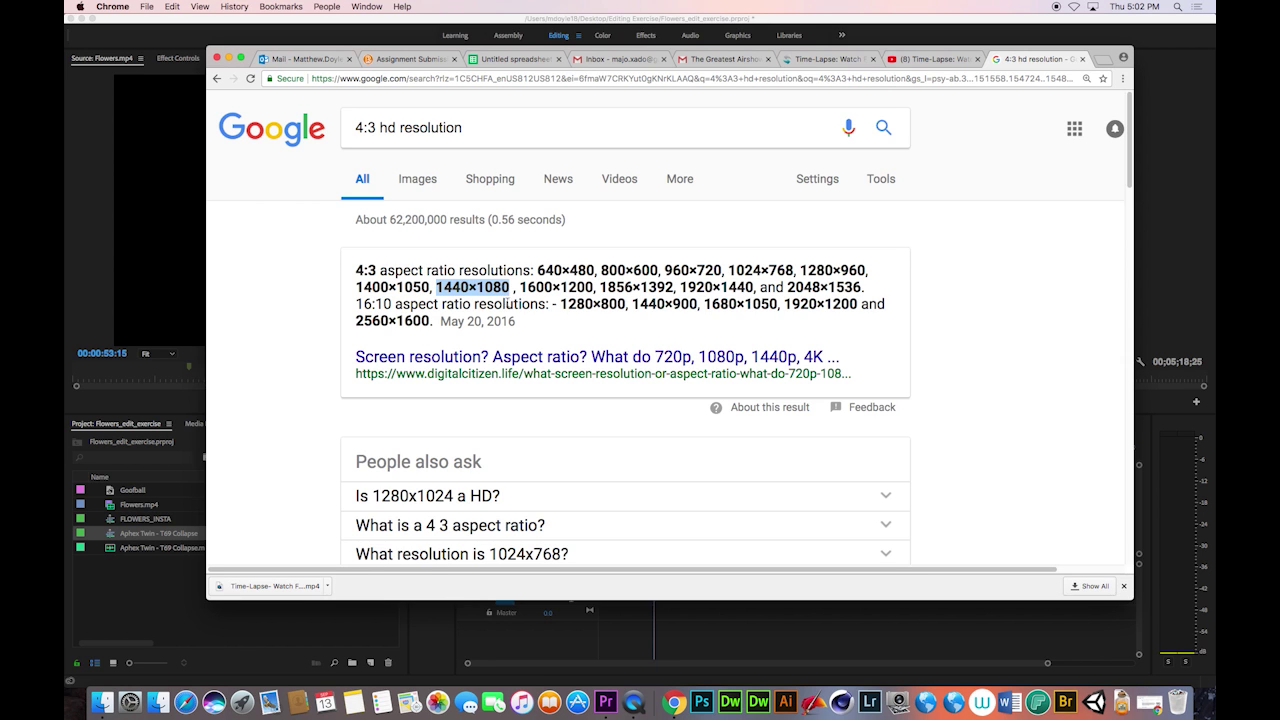
Switch back to Premiere Pro and try a horizontal frame size of 1440 for the new sequence
click(540, 35)
click(555, 237)
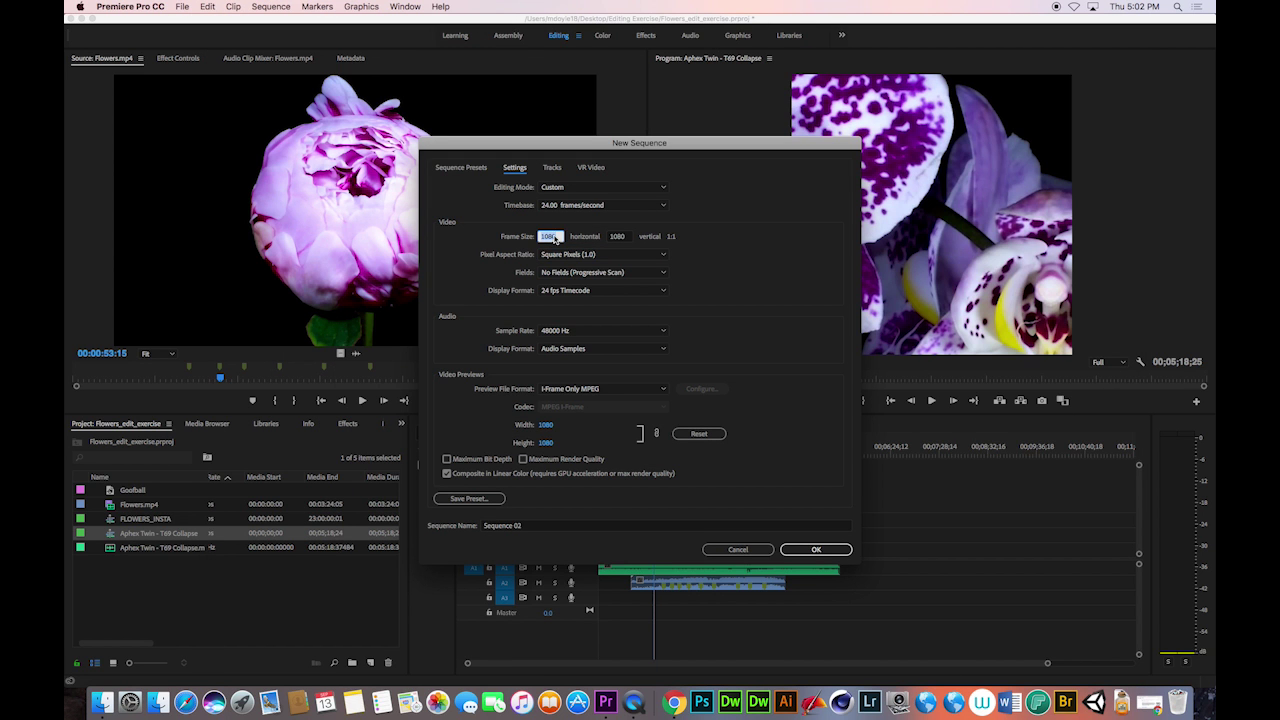
text(144)
click(684, 272)
Set the horizontal frame size back to 1080 and create the sequence under its default name
click(557, 241)
click(728, 268)
click(356, 250)
text(1080)
click(768, 294)
click(796, 550)
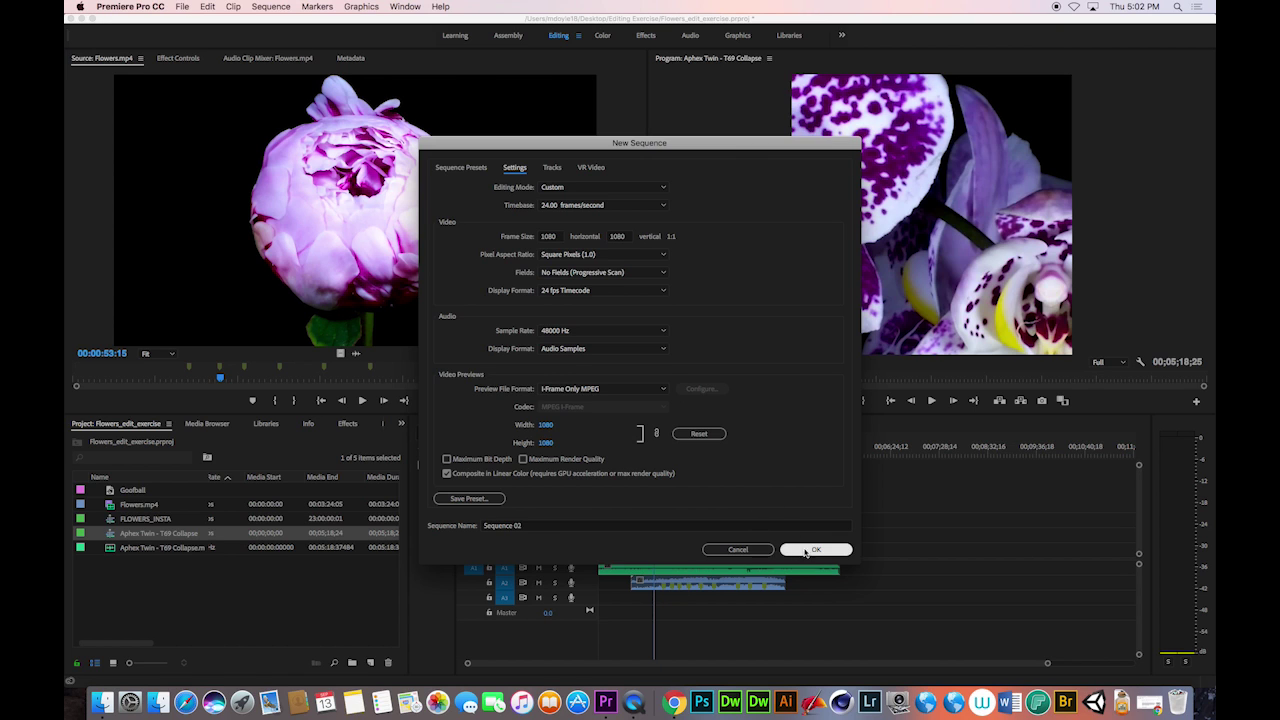
Open the FLOWERS_INSTA sequence in the timeline
click(128, 562)
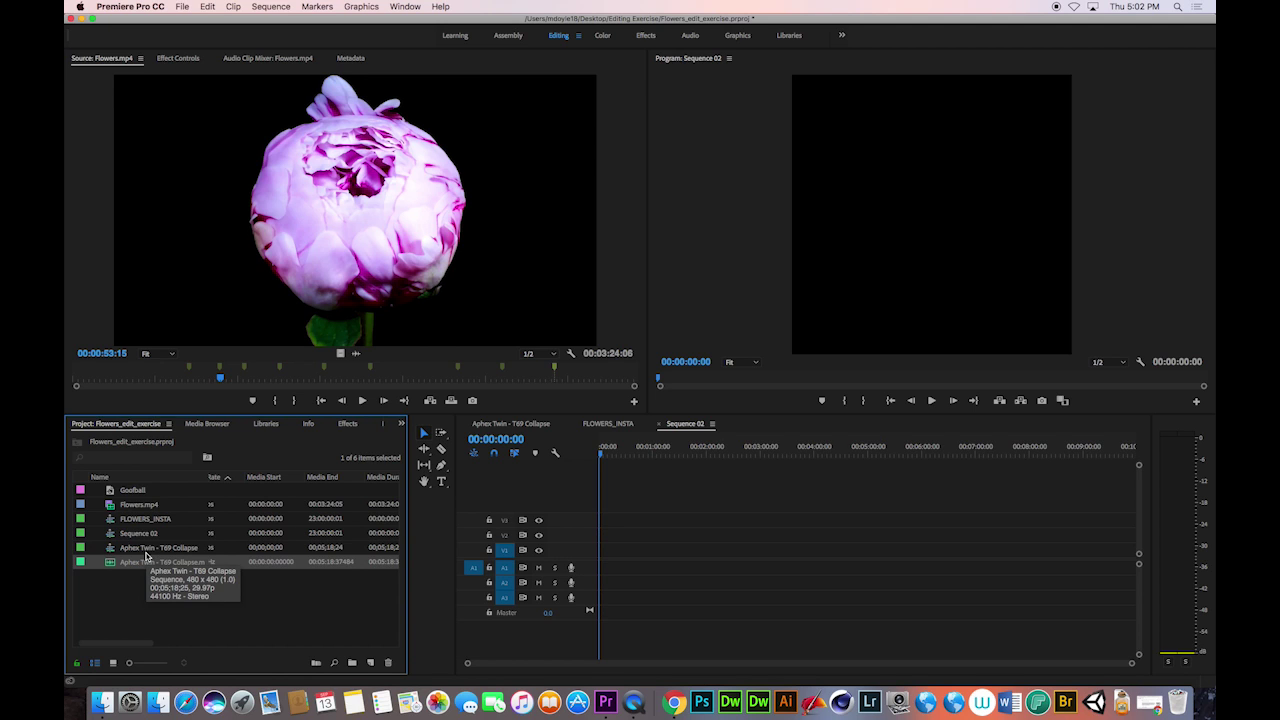
double_click(122, 519)
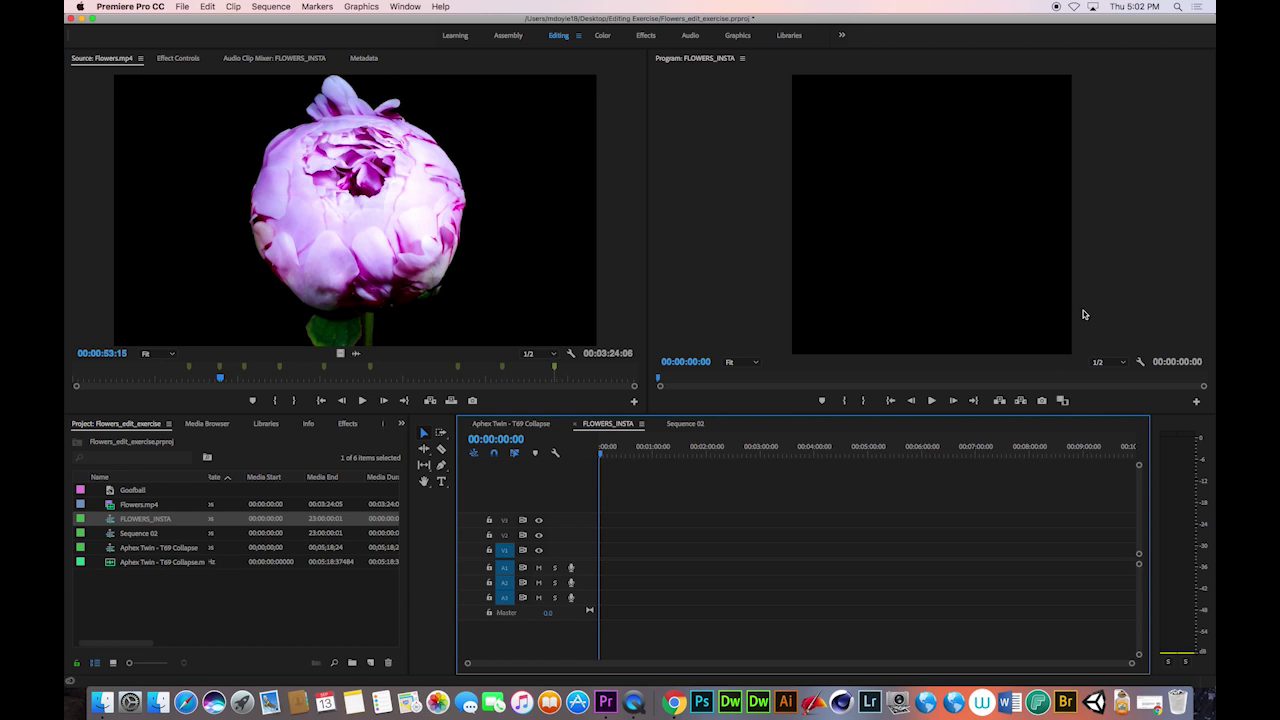
Check the image size of Flowers.mp4 in its properties, highlight it, and close the properties
click(140, 507)
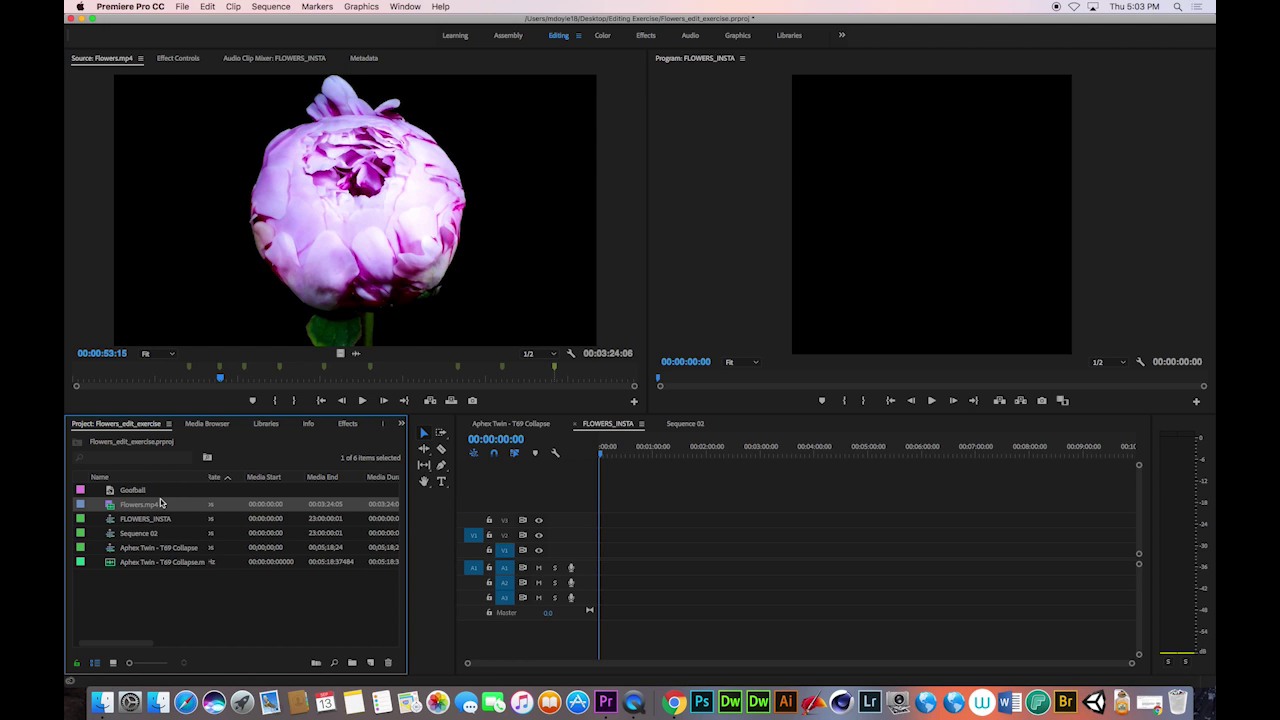
right_click(145, 505)
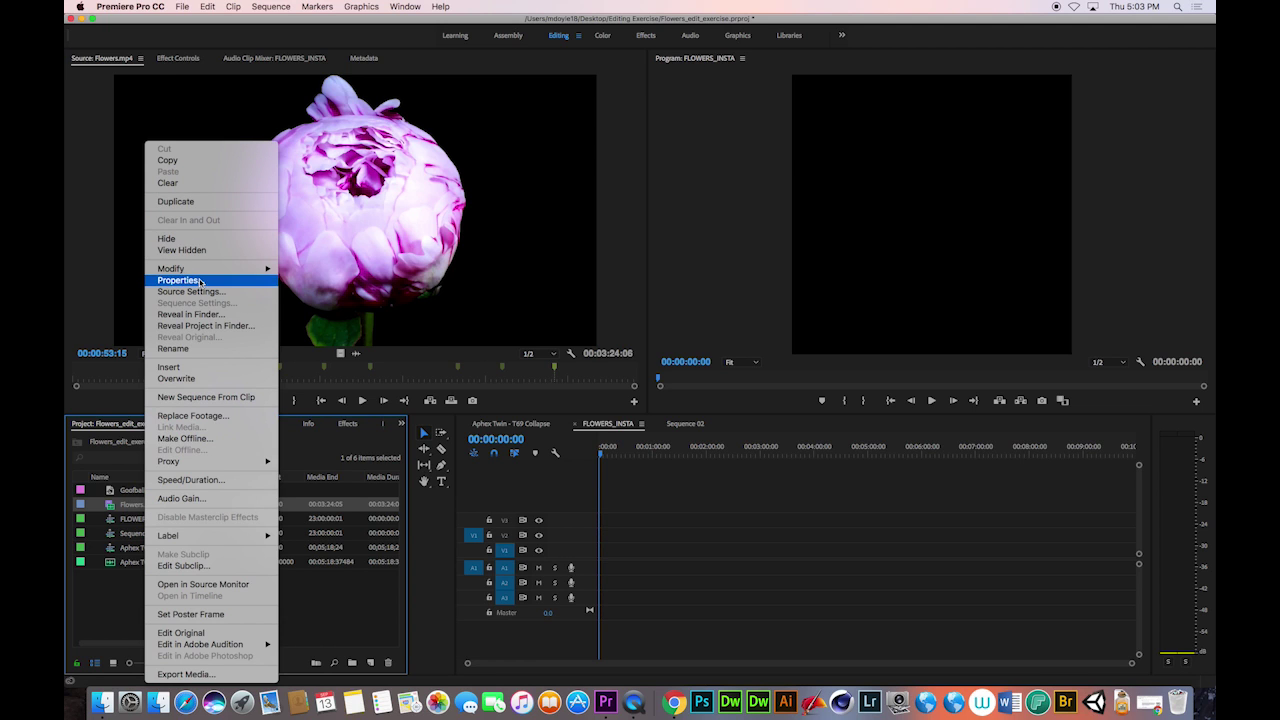
click(395, 215)
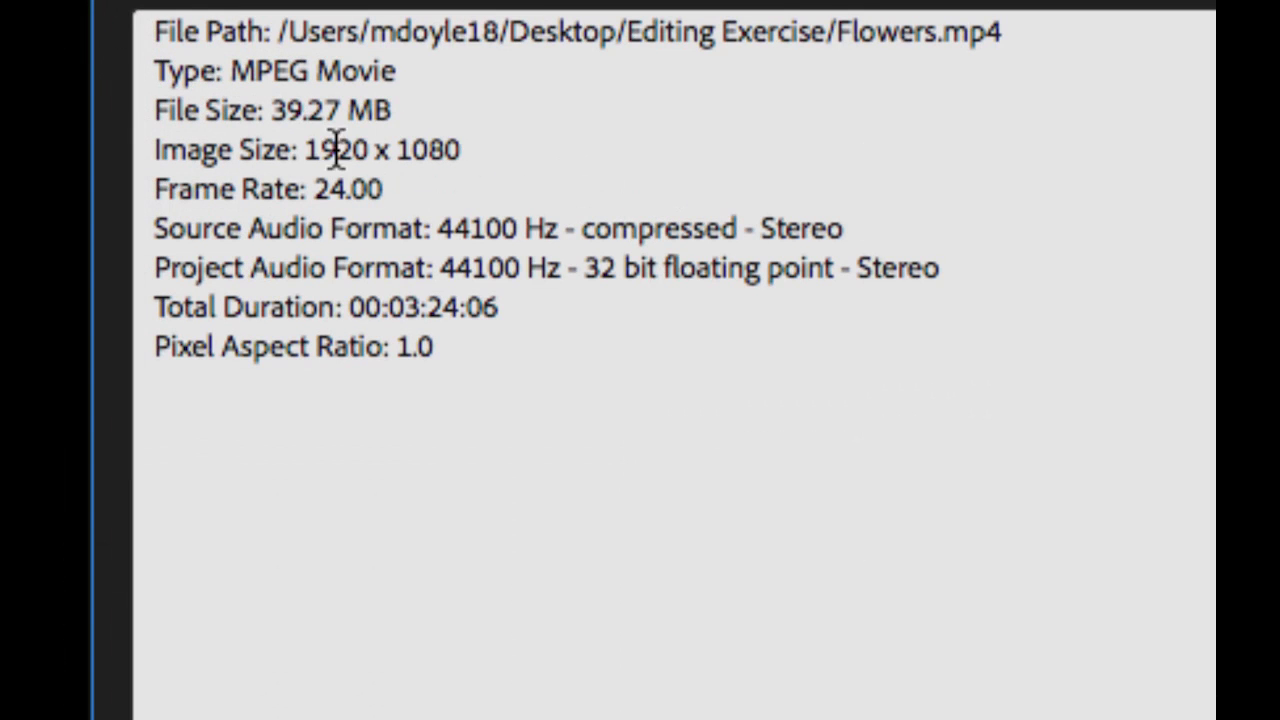
drag(302, 150, 471, 149)
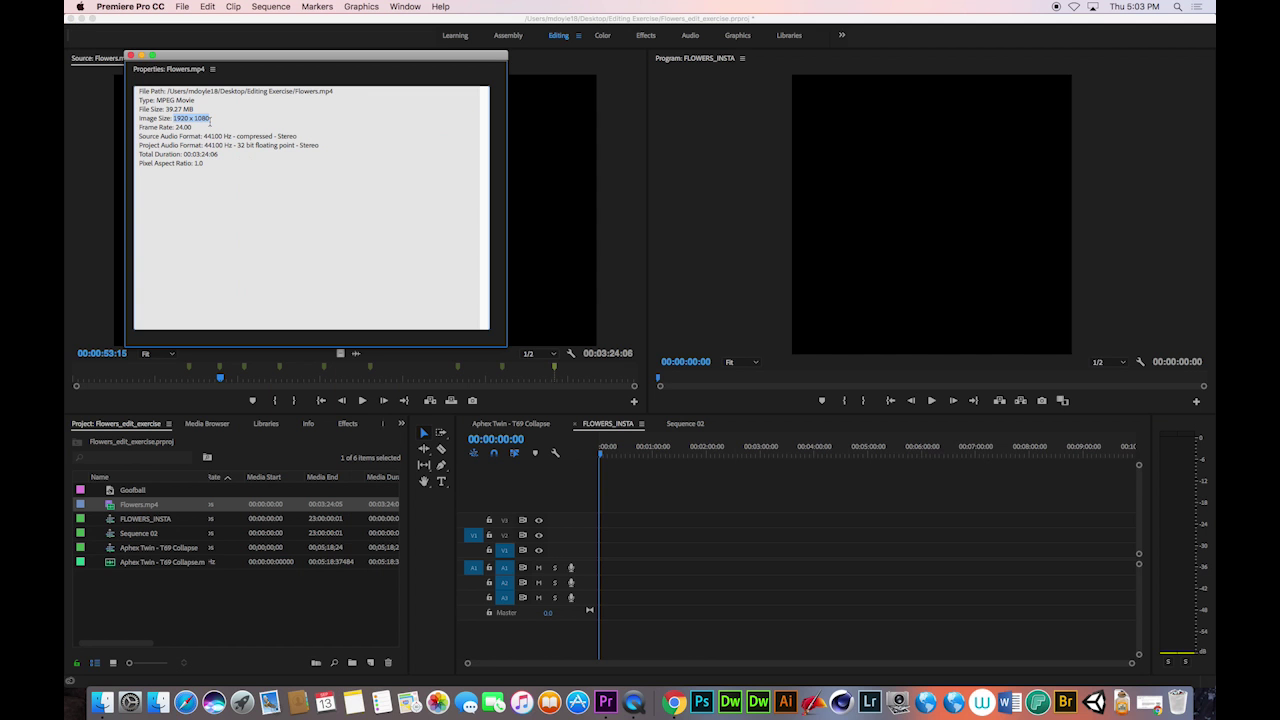
click(130, 56)
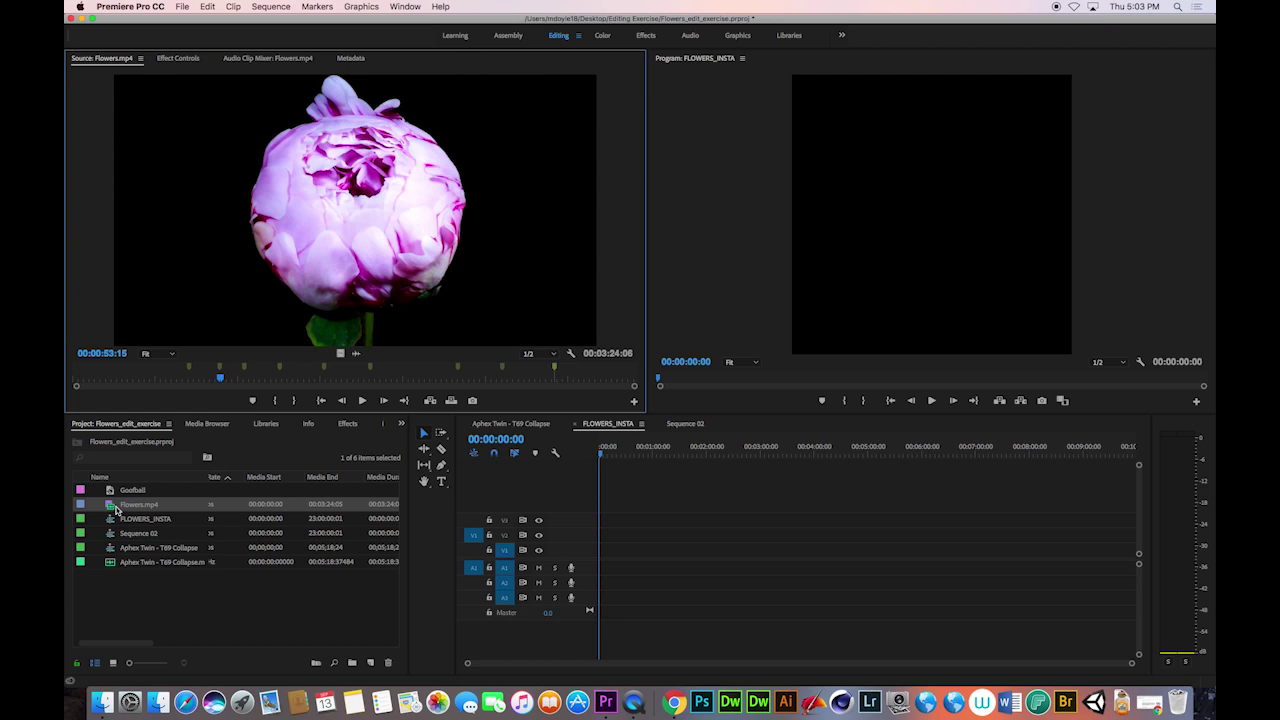
Add the whole Flowers.mp4 clip to the FLOWERS_INSTA sequence, keep the existing sequence settings, and preview the footage around 00:01:37
mouse_move(109, 506)
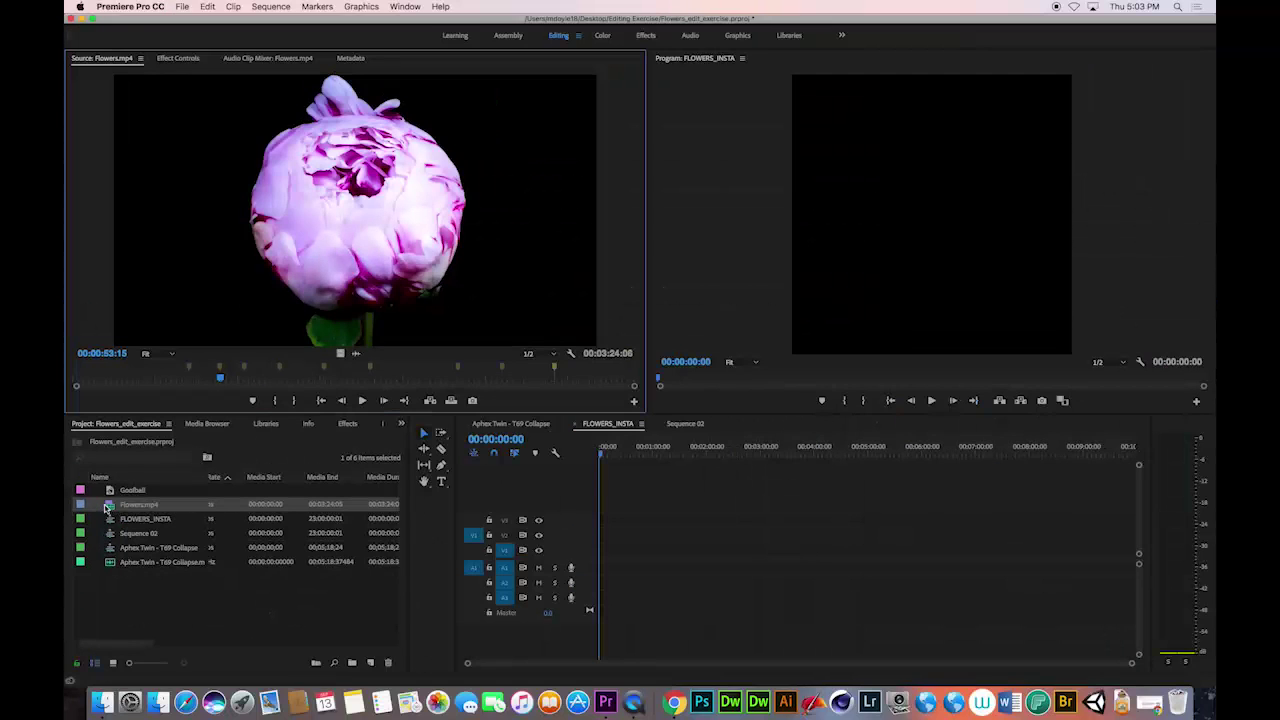
click(111, 505)
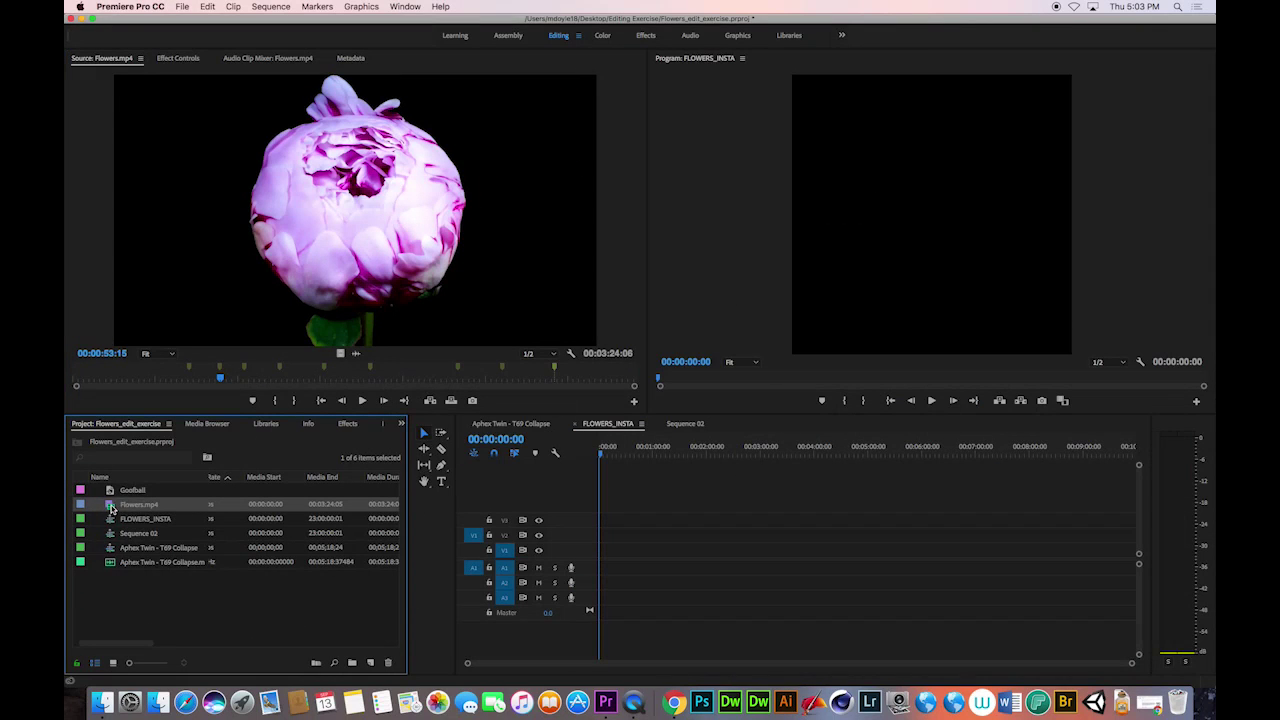
drag(111, 505, 628, 543)
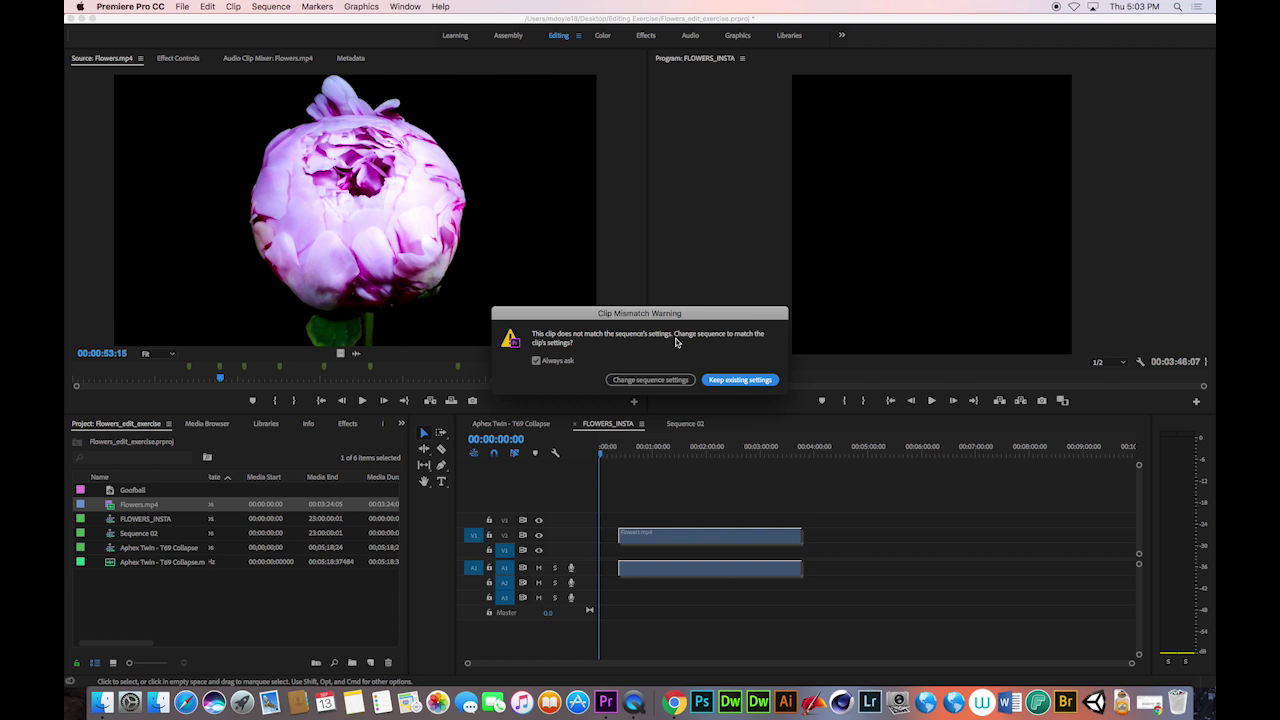
click(740, 379)
drag(644, 452, 688, 456)
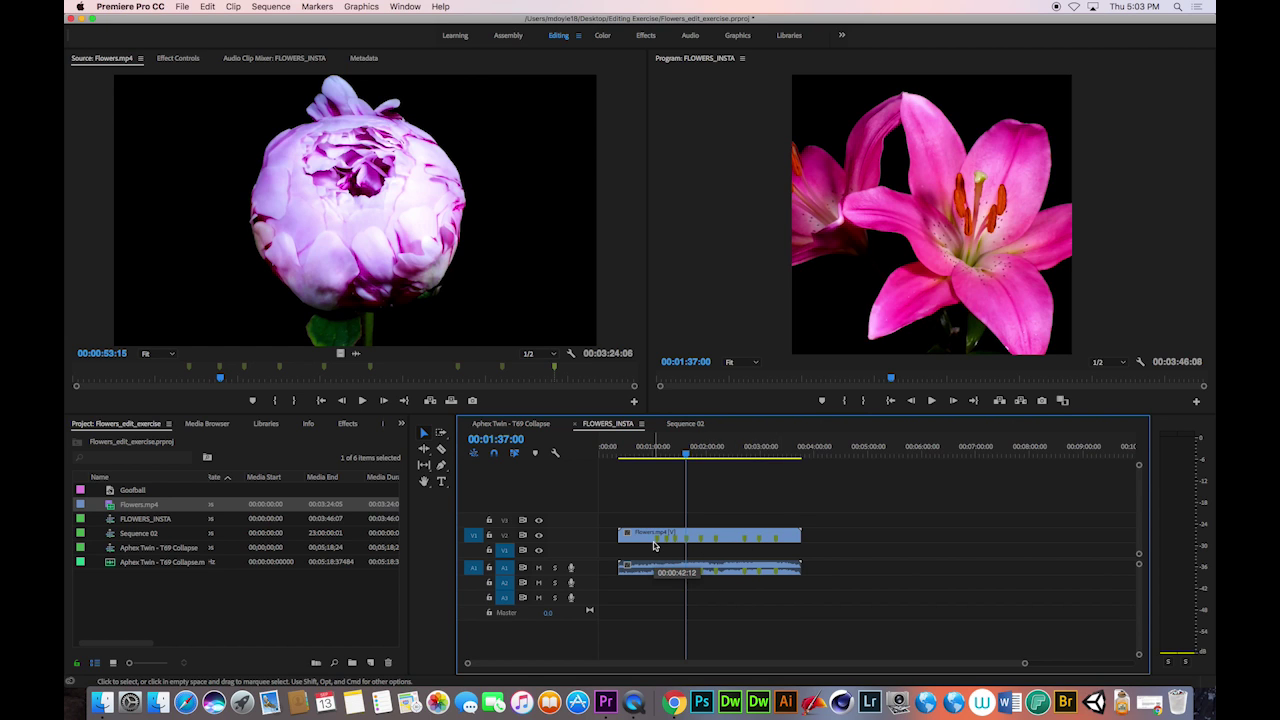
key(Right)
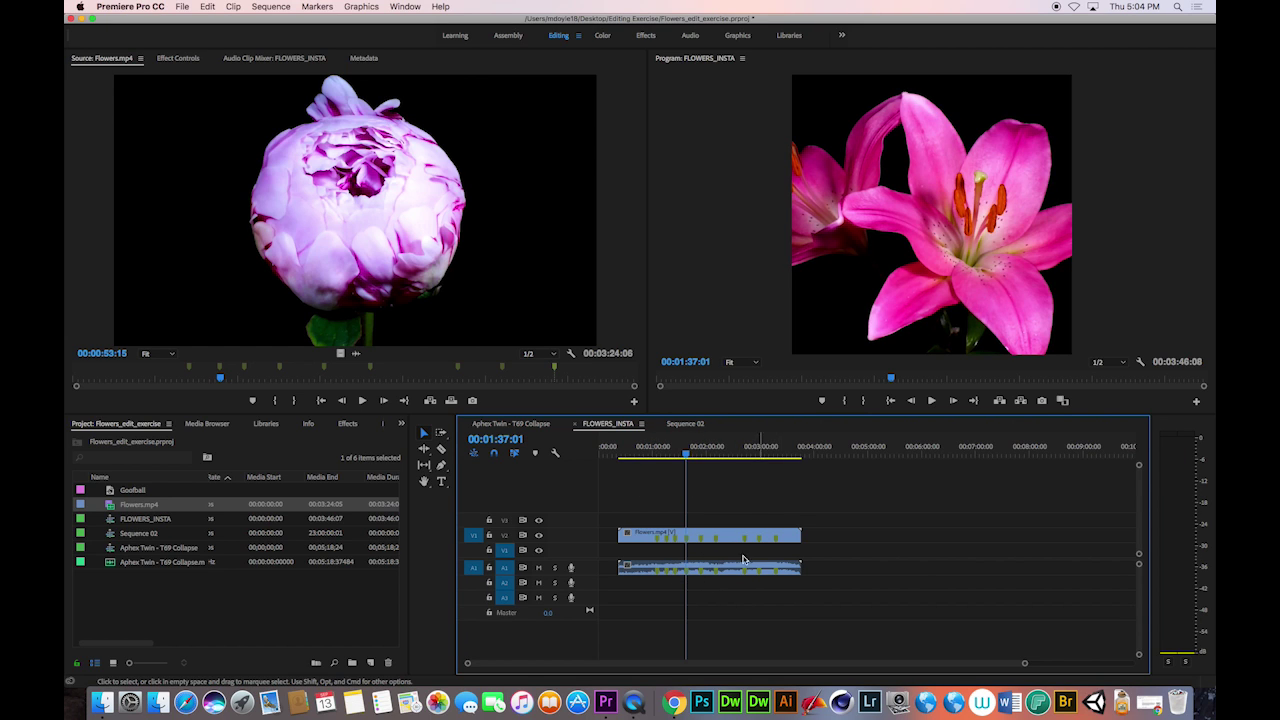
key(space)
key(space)
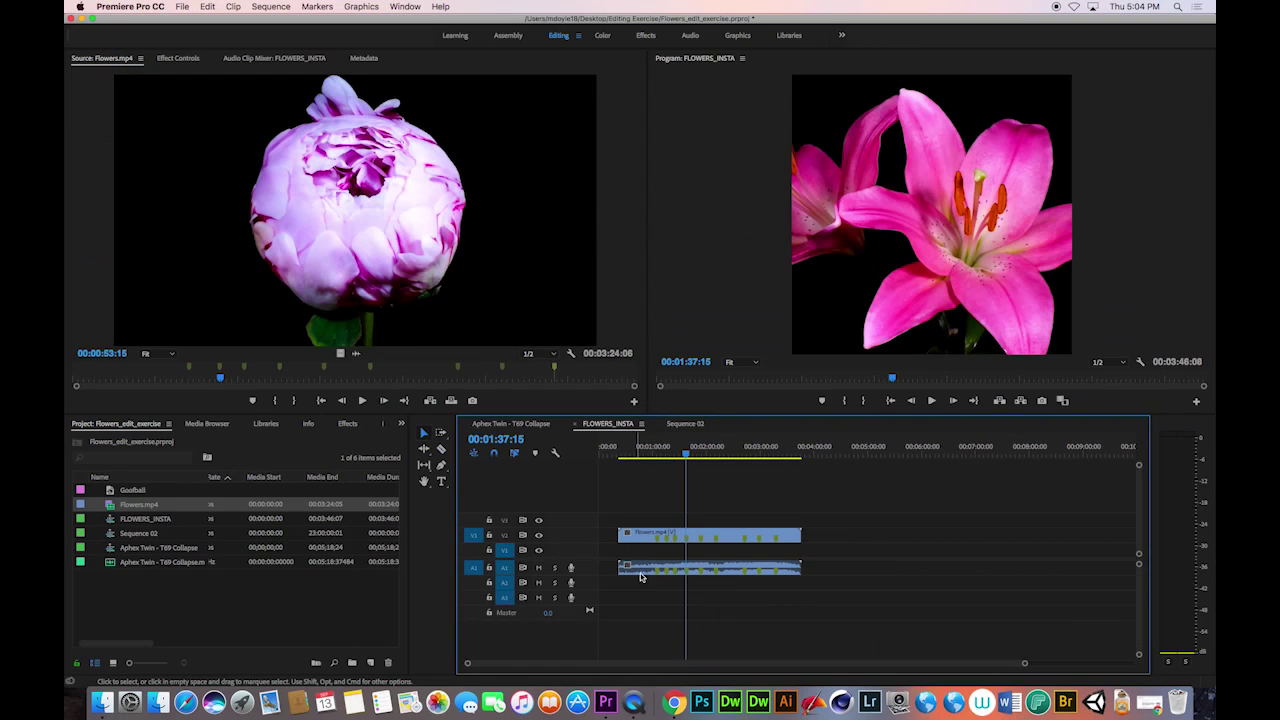
Try cutting the full Flowers.mp4 clip down to short pieces around its markers directly in the timeline
drag(1024, 663, 897, 662)
drag(656, 537, 769, 540)
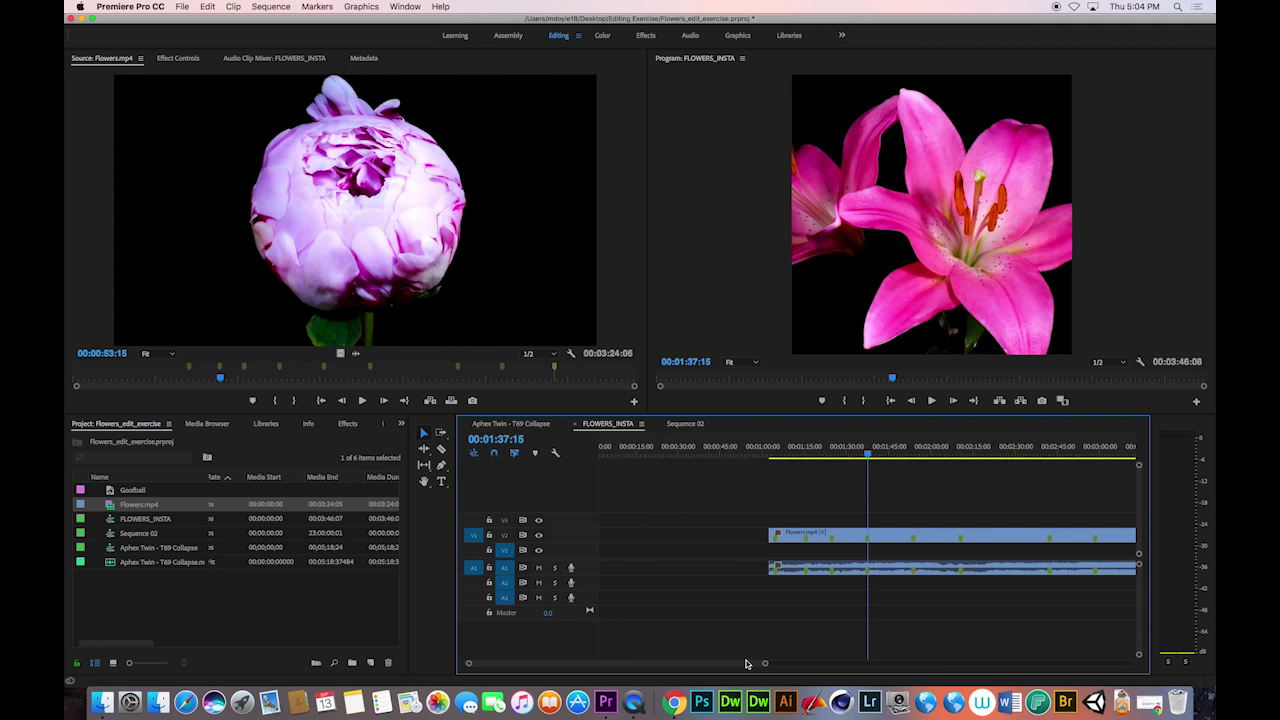
drag(740, 663, 775, 665)
drag(600, 538, 748, 549)
click(644, 450)
key(super+v)
drag(645, 549, 673, 549)
drag(753, 551, 692, 551)
Delete all the clip pieces from the FLOWERS_INSTA timeline
drag(755, 587, 594, 517)
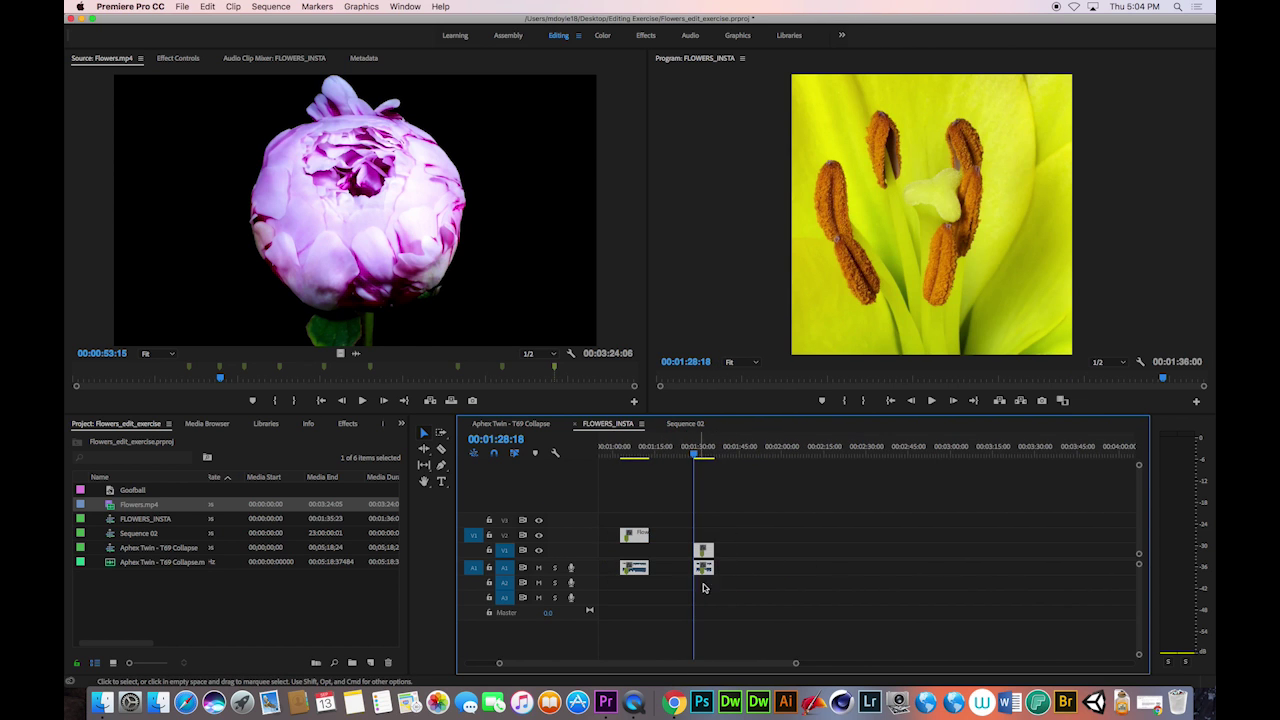
key(Delete)
scroll(640, 640, left, 2)
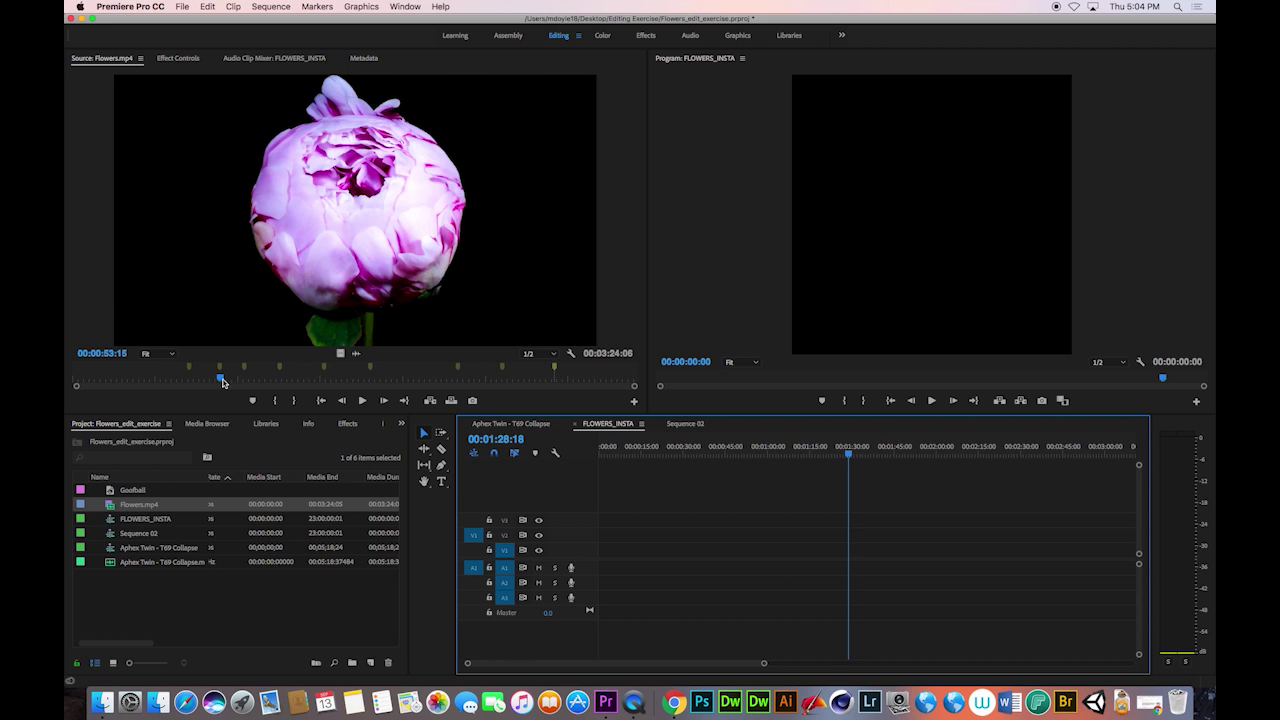
Find the start of the yellow lily shot near the first marker in the Flowers.mp4 source and set an In point there
drag(222, 386, 188, 385)
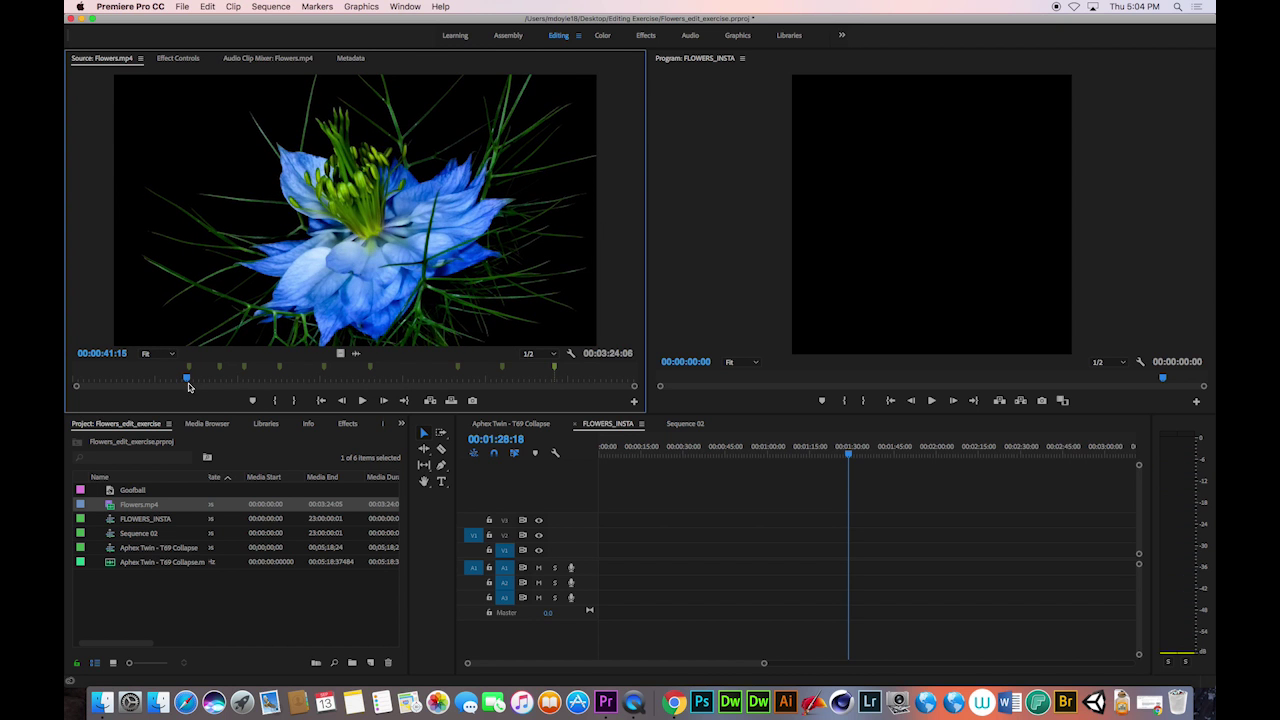
key(Right)
key(Right)
key(Right)
key(Right)
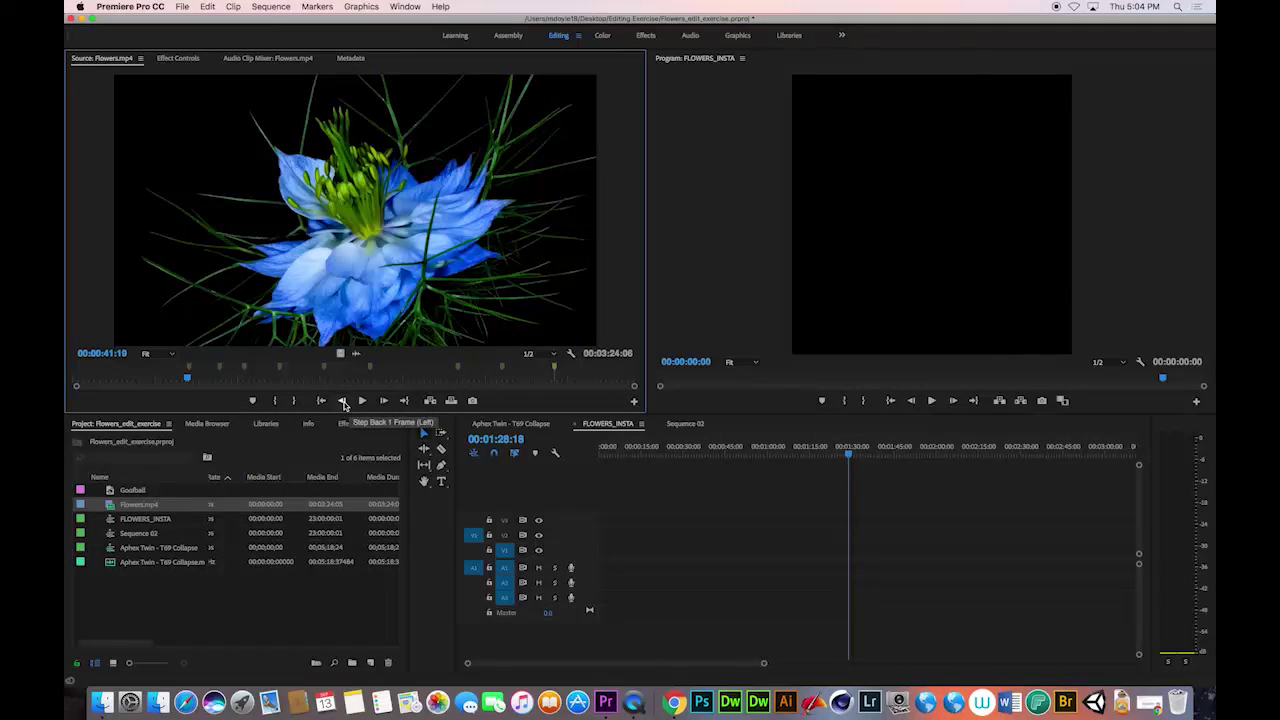
click(383, 404)
click(341, 400)
click(341, 400)
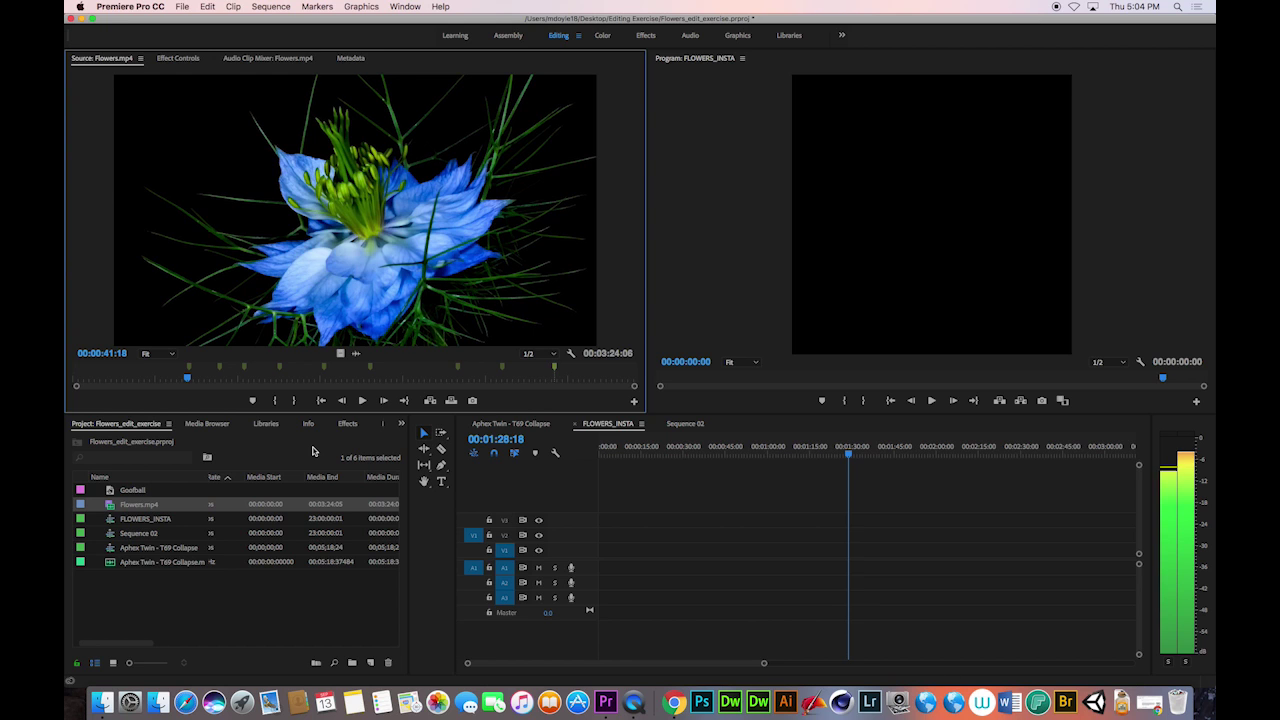
drag(187, 381, 189, 382)
key(i)
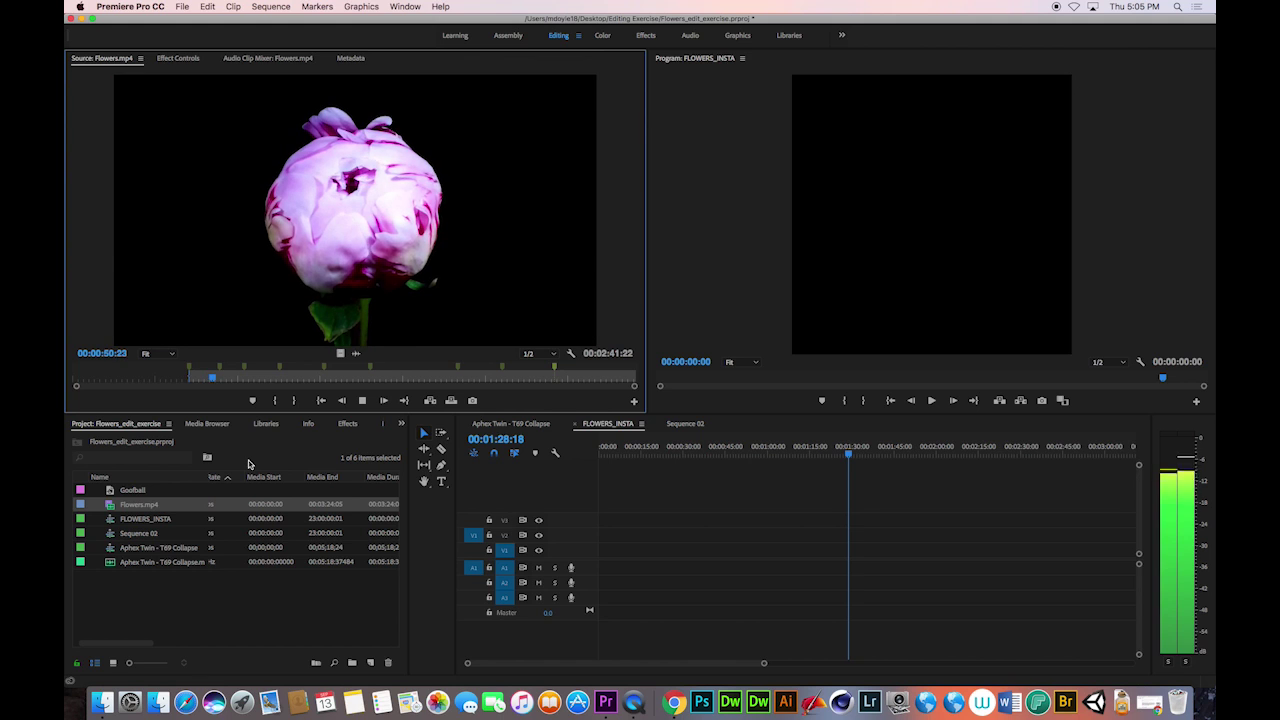
Stop the source playback, step back to the last yellow lily frame at 00:00:50:16, and set the Out point there
key(space)
key(j)
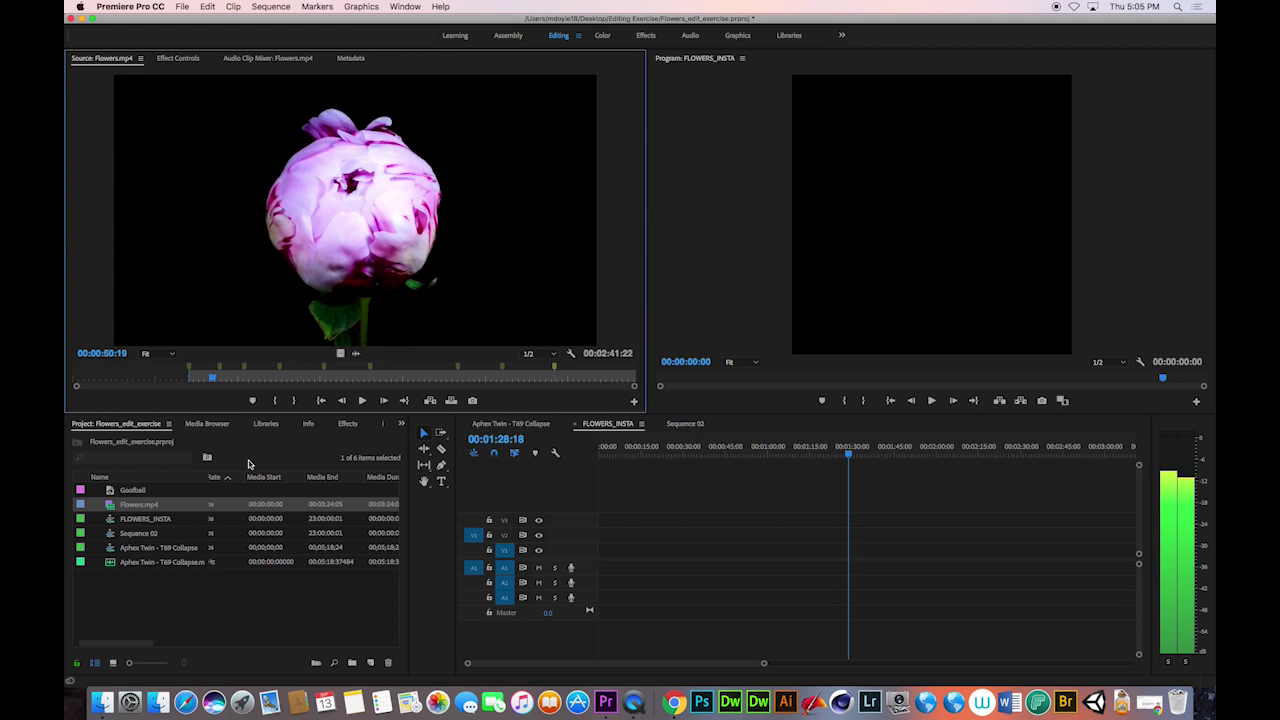
key(l)
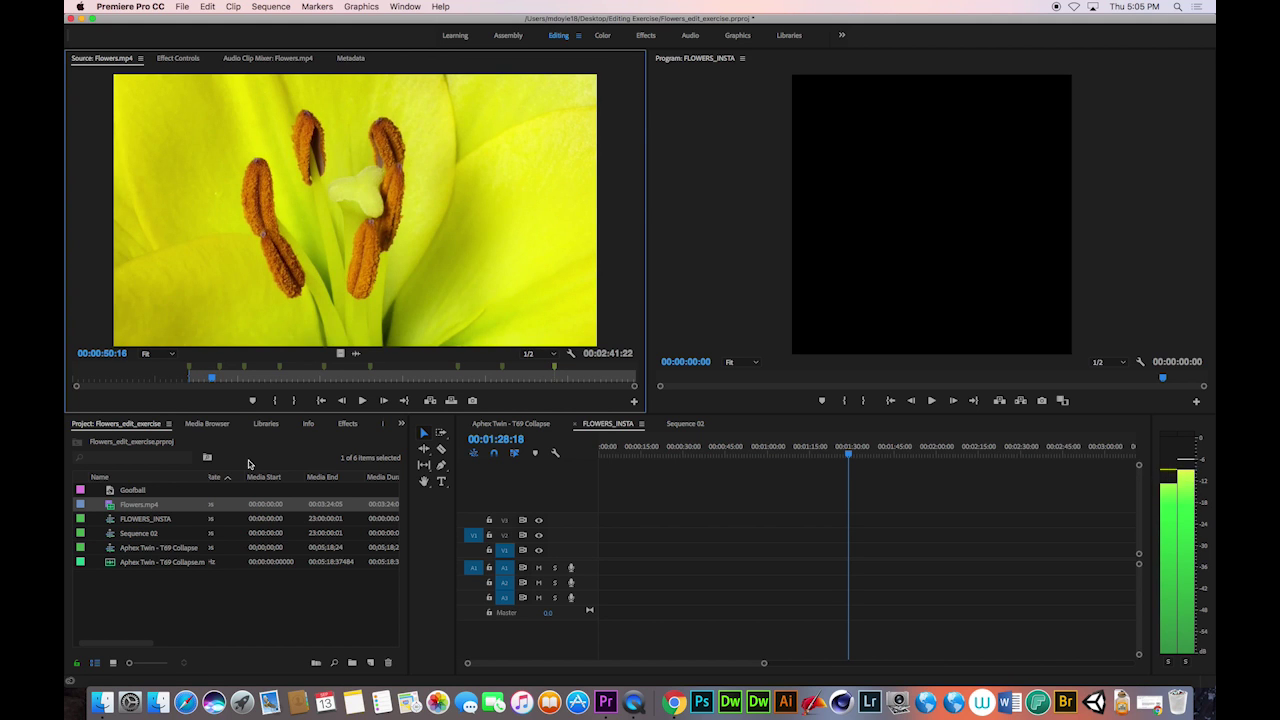
key(i)
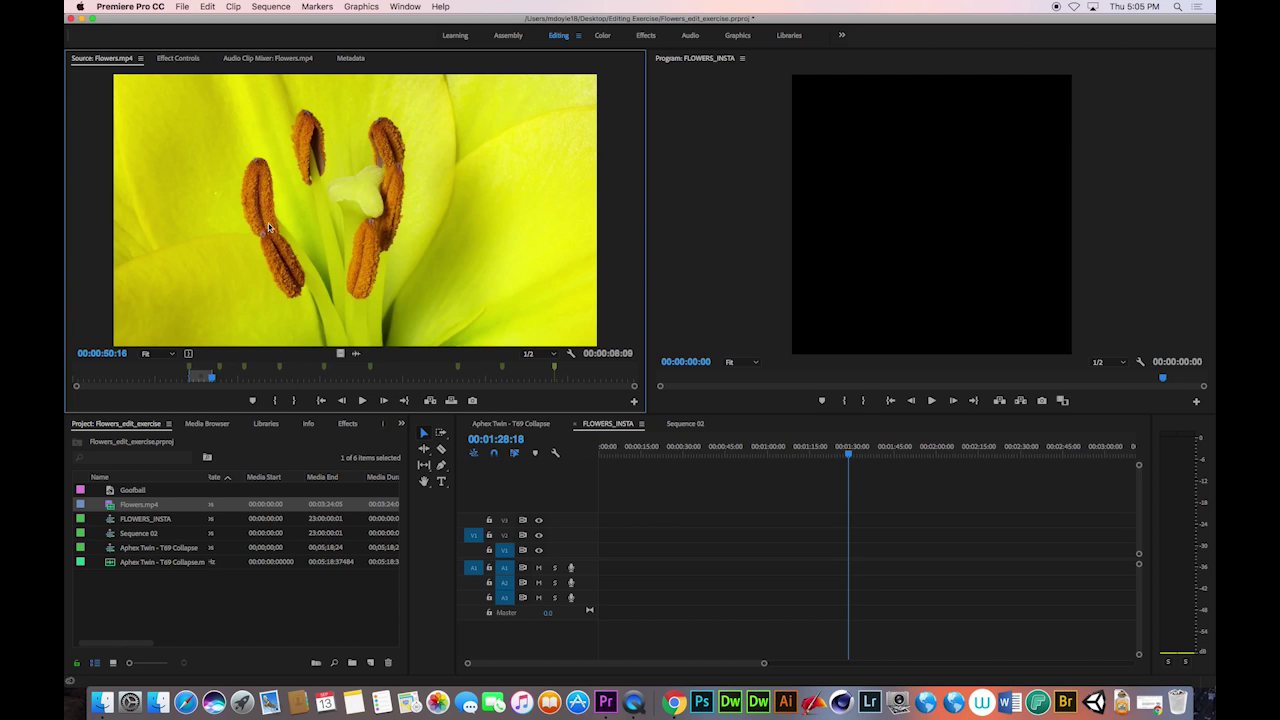
Insert the marked yellow lily shot at the start of FLOWERS_INSTA, keep the existing sequence settings, and play it back
drag(542, 298, 611, 548)
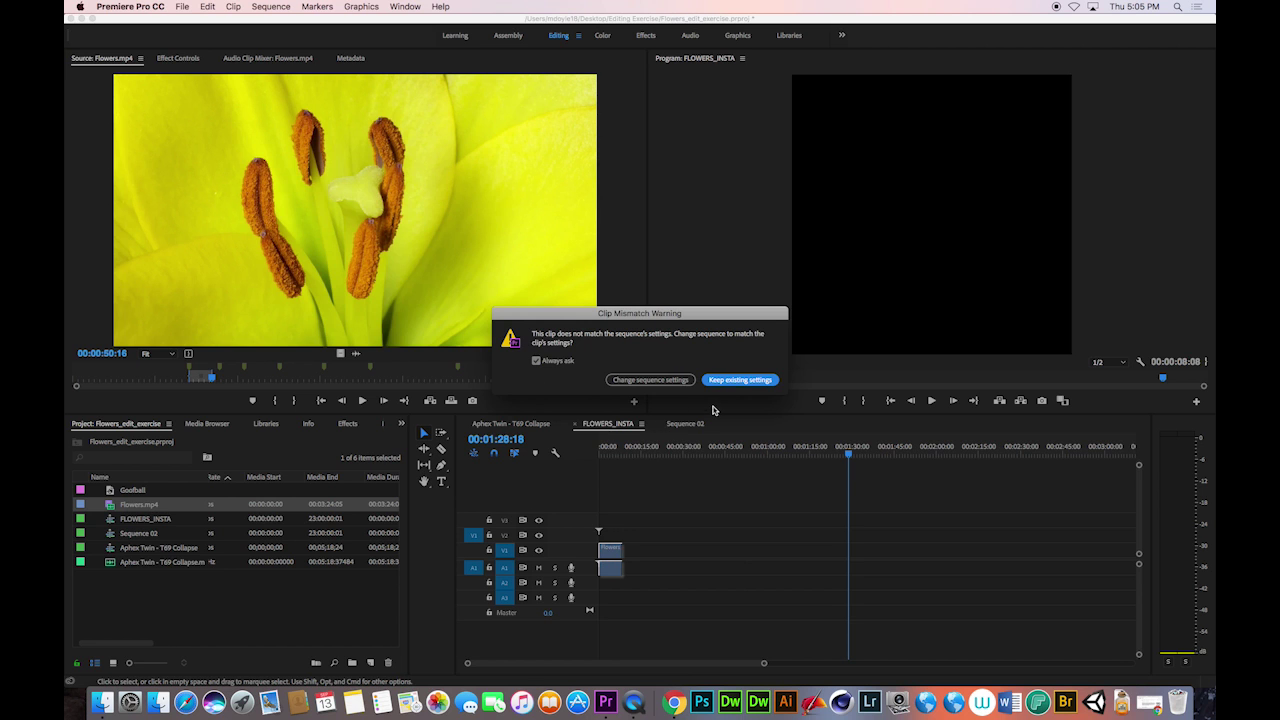
click(730, 380)
click(612, 457)
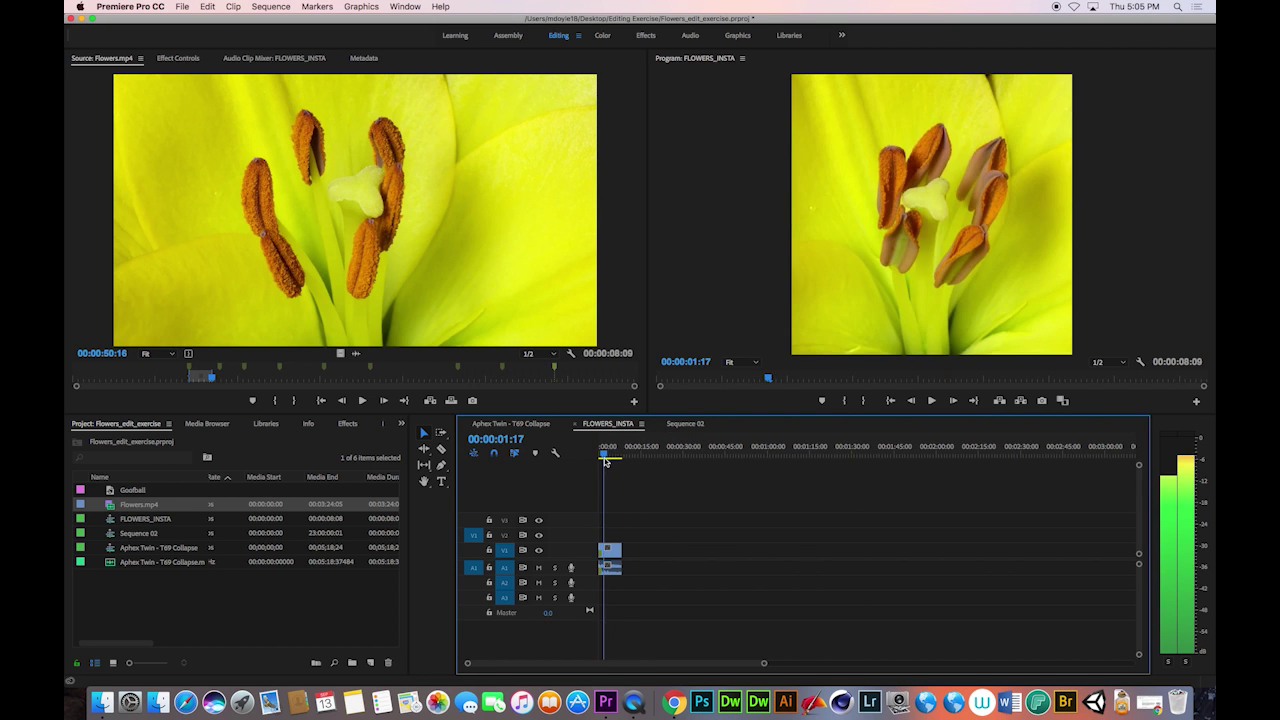
mouse_move(612, 460)
mouse_down()
mouse_move(603, 465)
mouse_move(625, 462)
mouse_move(596, 462)
mouse_up()
key(space)
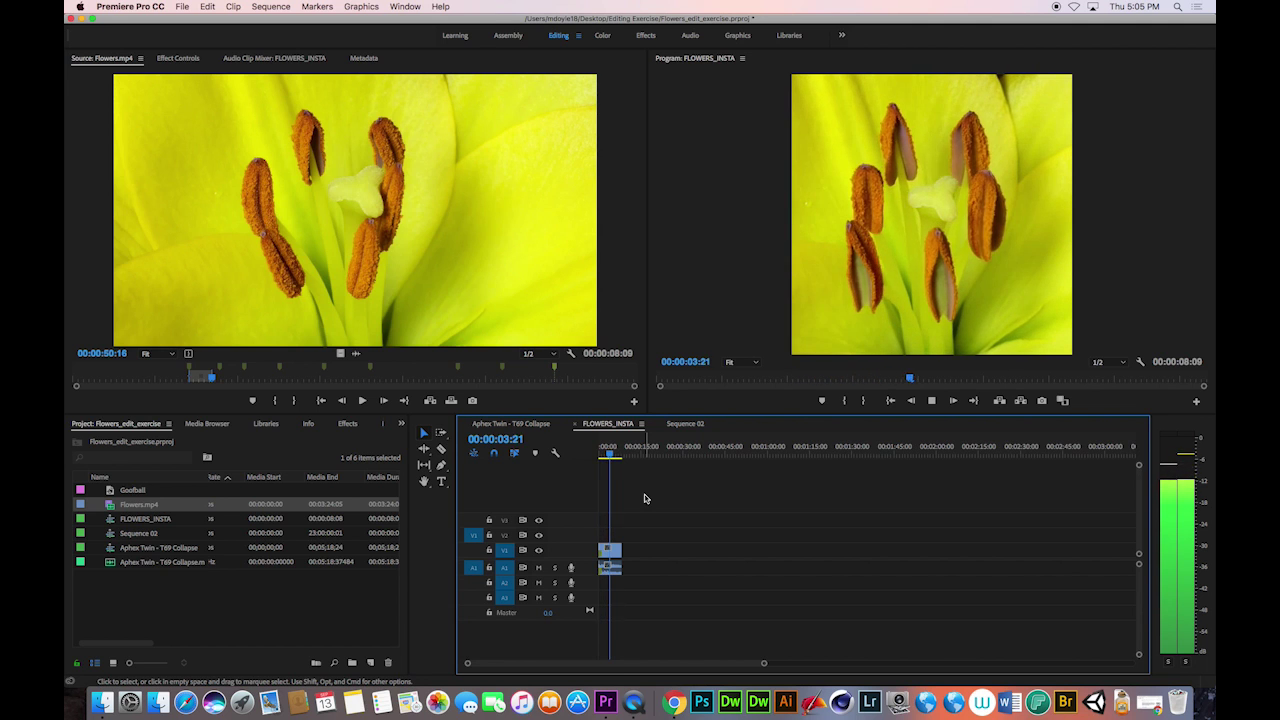
key(space)
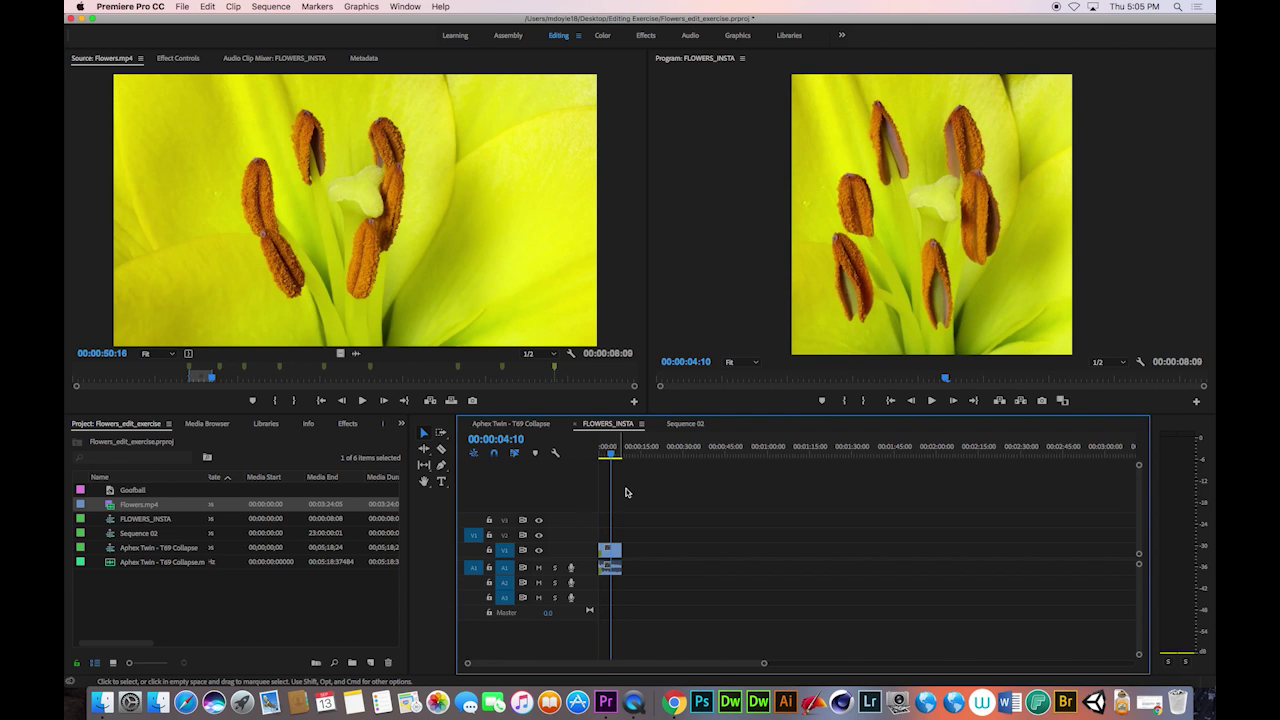
Mark the pink peony shot from 00:00:50:19 to 00:00:58:21 and place it as the second clip in the timeline, after a gap
click(211, 383)
key(space)
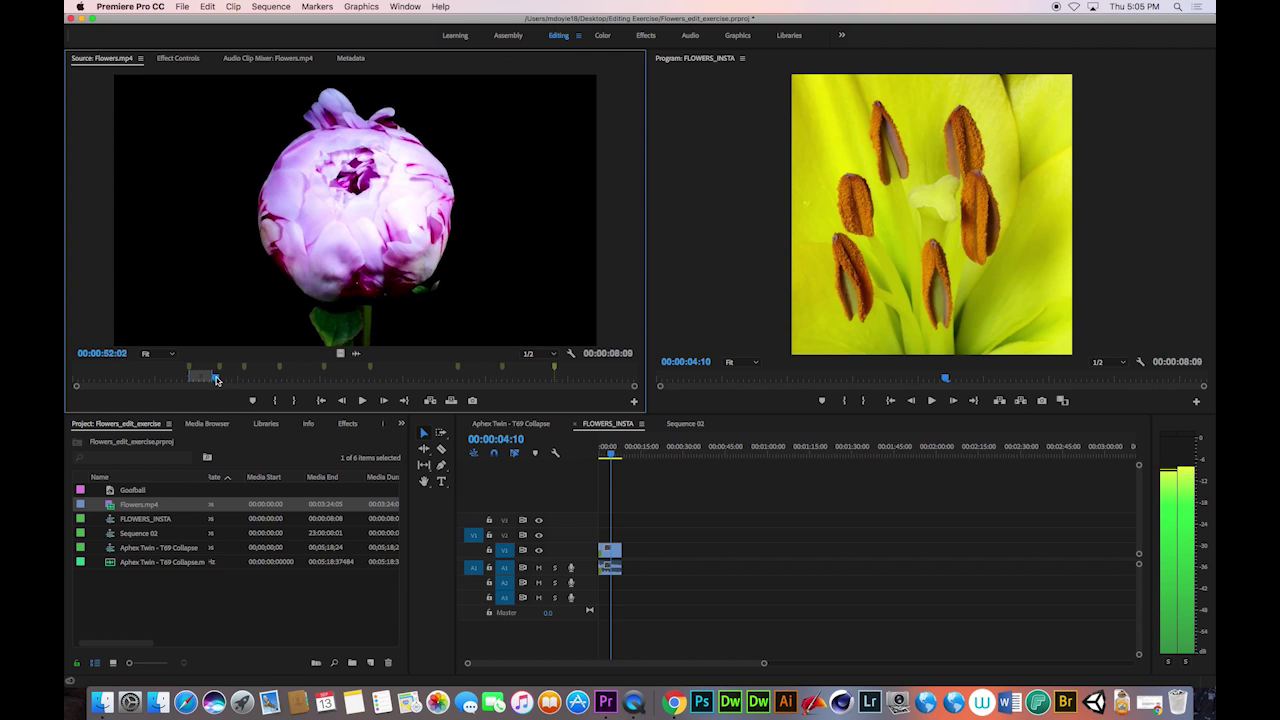
drag(216, 380, 213, 380)
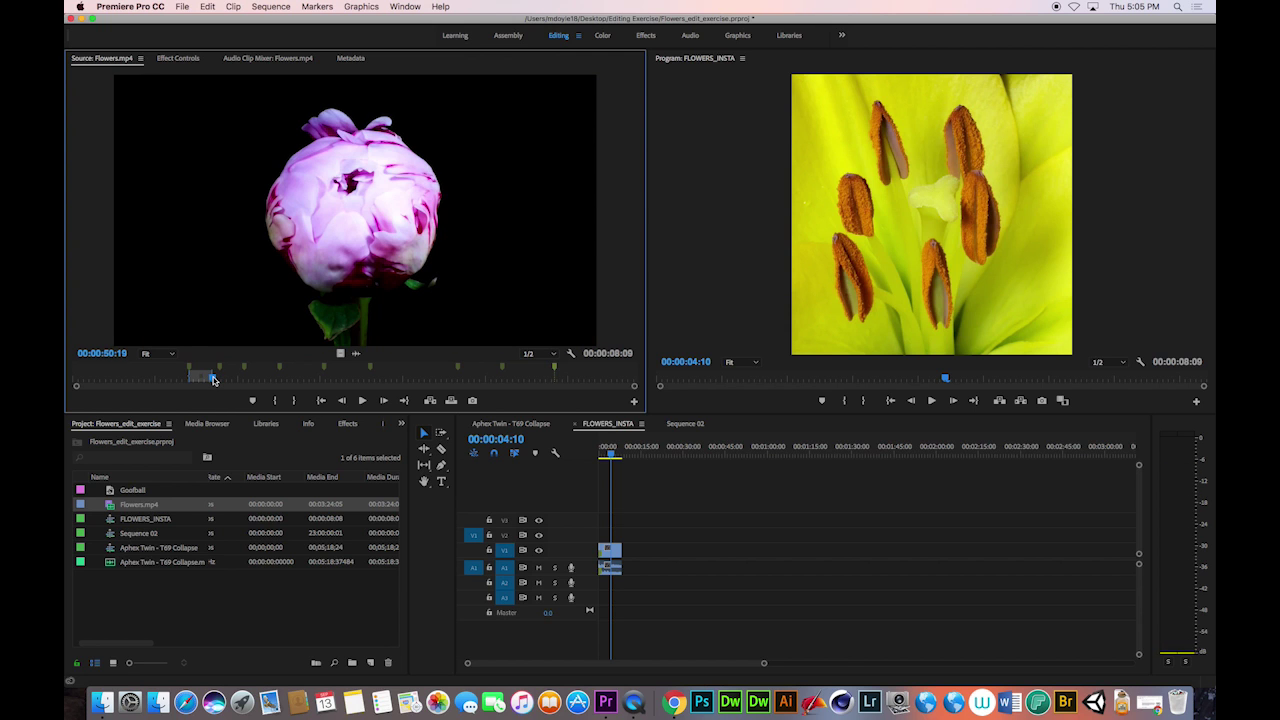
key(space)
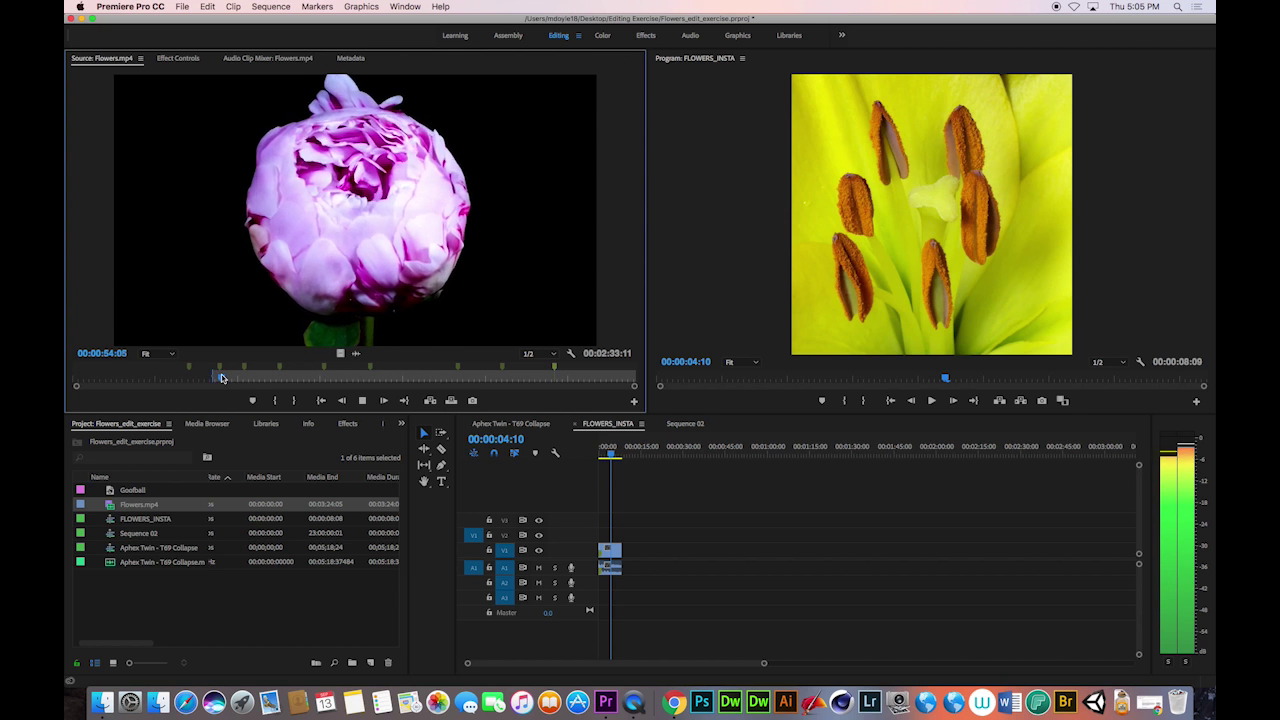
drag(222, 378, 233, 383)
key(o)
drag(133, 503, 636, 552)
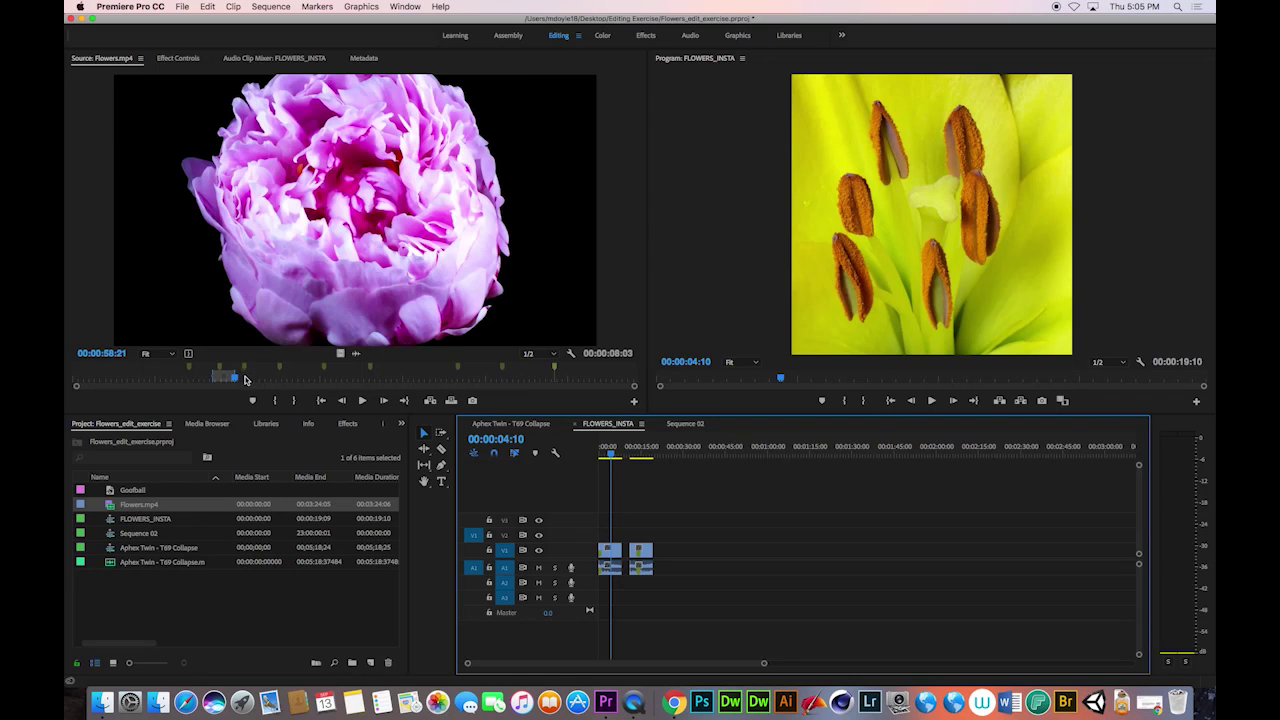
Mark a short range of the pink lily shot in the Flowers.mp4 source with its Out point at 00:01:15:05
drag(246, 380, 279, 382)
key(i)
key(o)
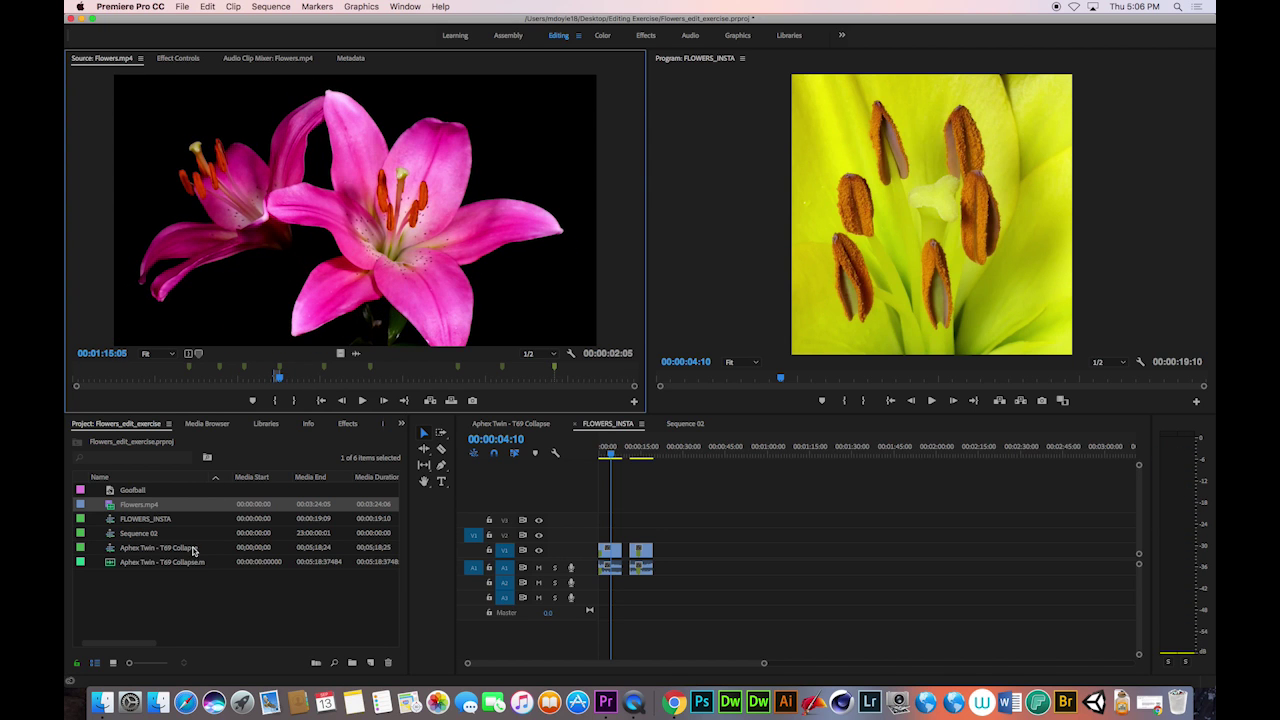
Open the Aphex Twin - T69 Collapse sequence and preview its music file in the source monitor
click(145, 522)
double_click(143, 550)
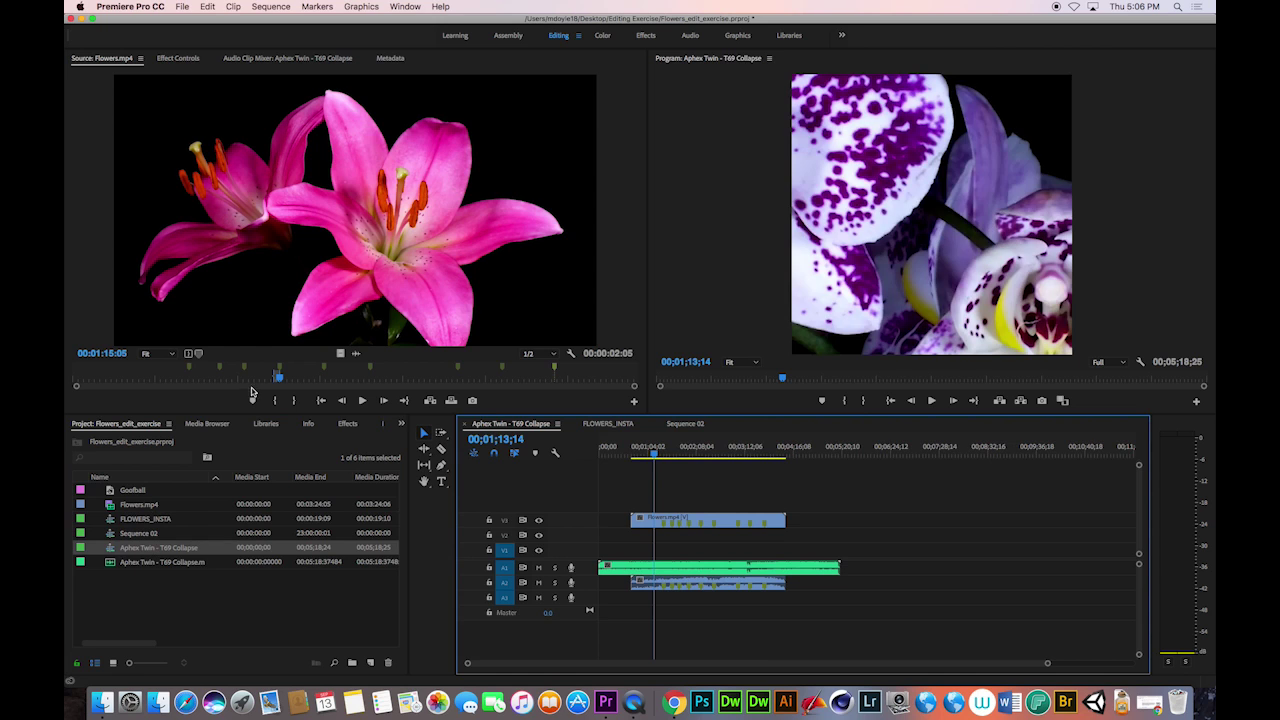
double_click(151, 564)
click(261, 383)
key(space)
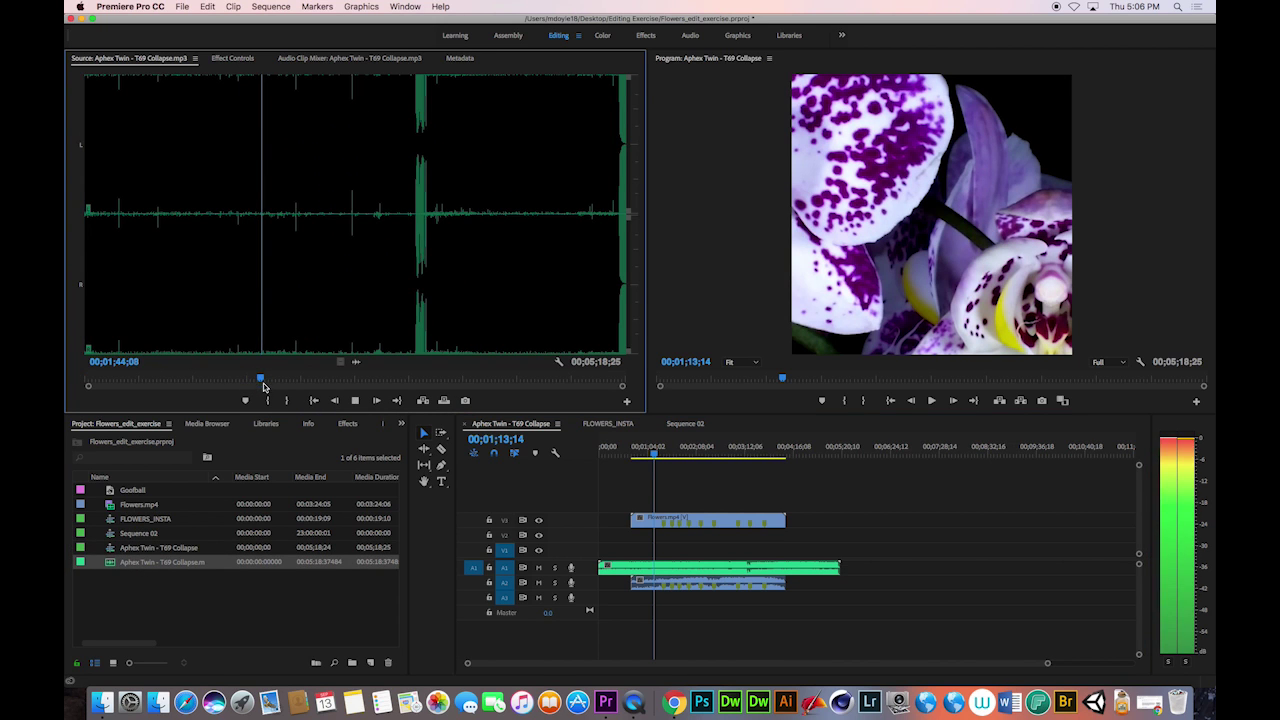
click(309, 383)
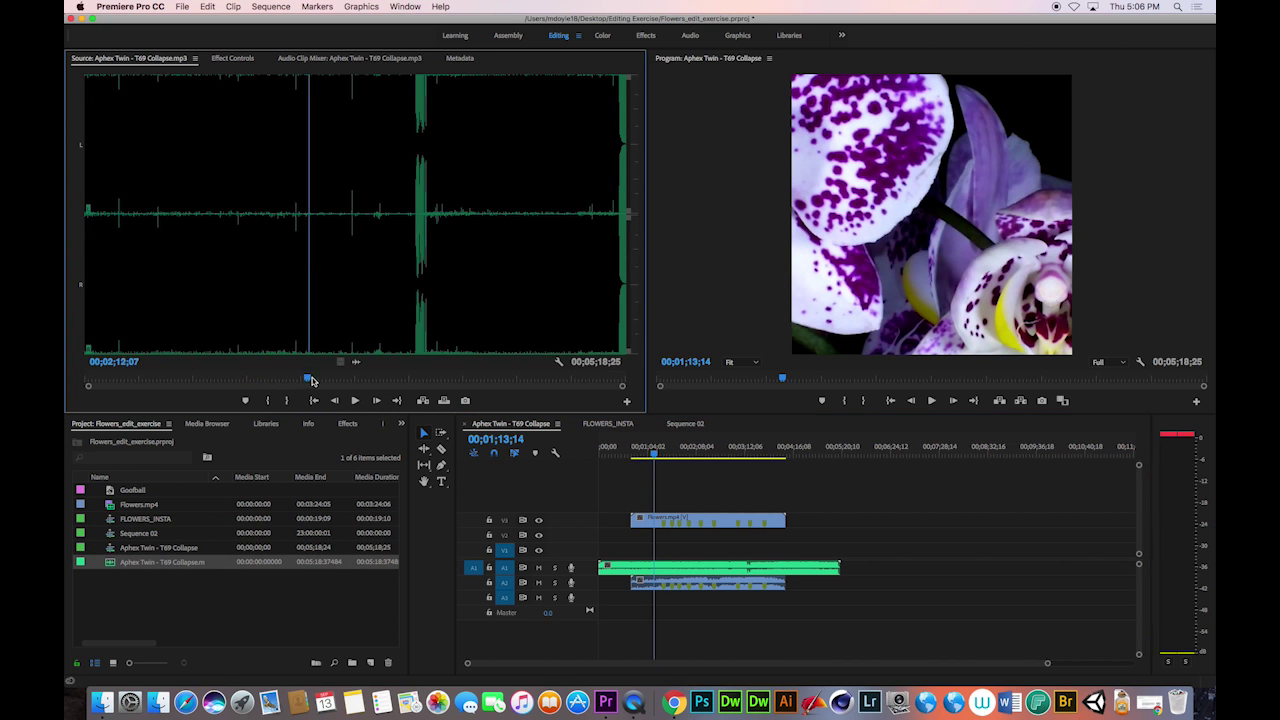
Return to the FLOWERS_INSTA sequence, add the marked pink lily shot as the third clip, and view it at 00:00:27:17
click(137, 508)
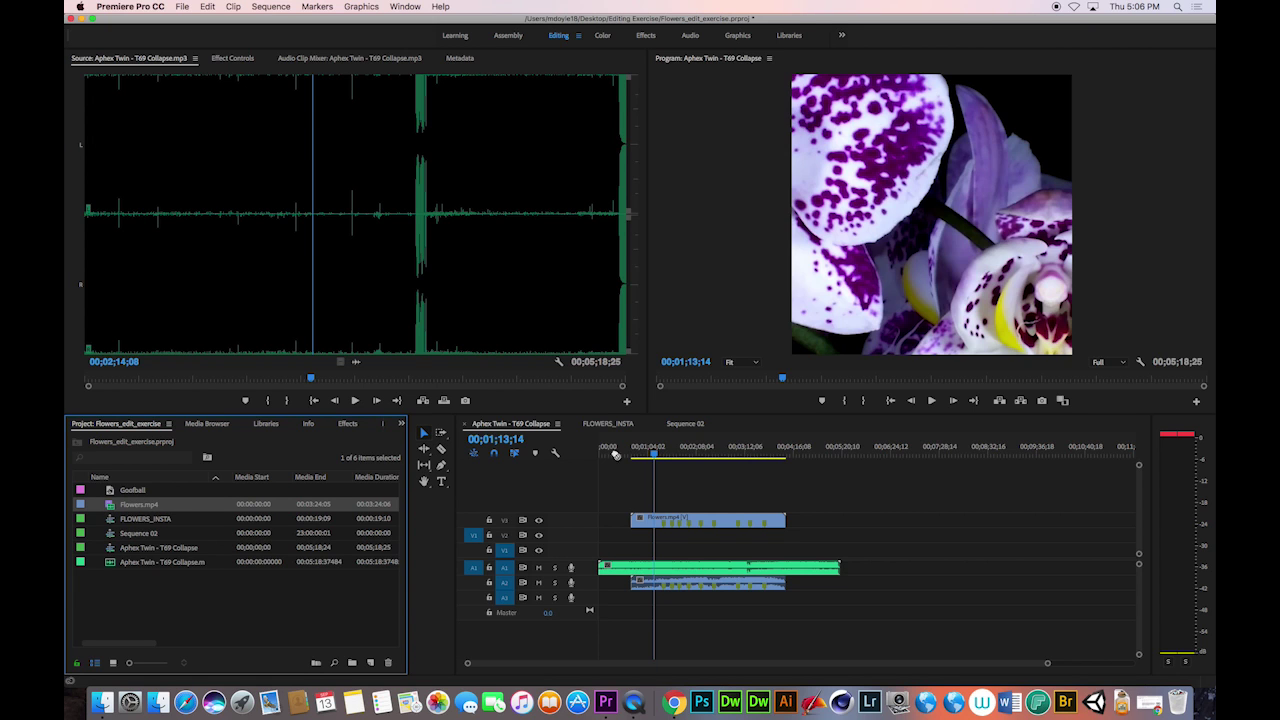
drag(615, 455, 676, 553)
double_click(133, 519)
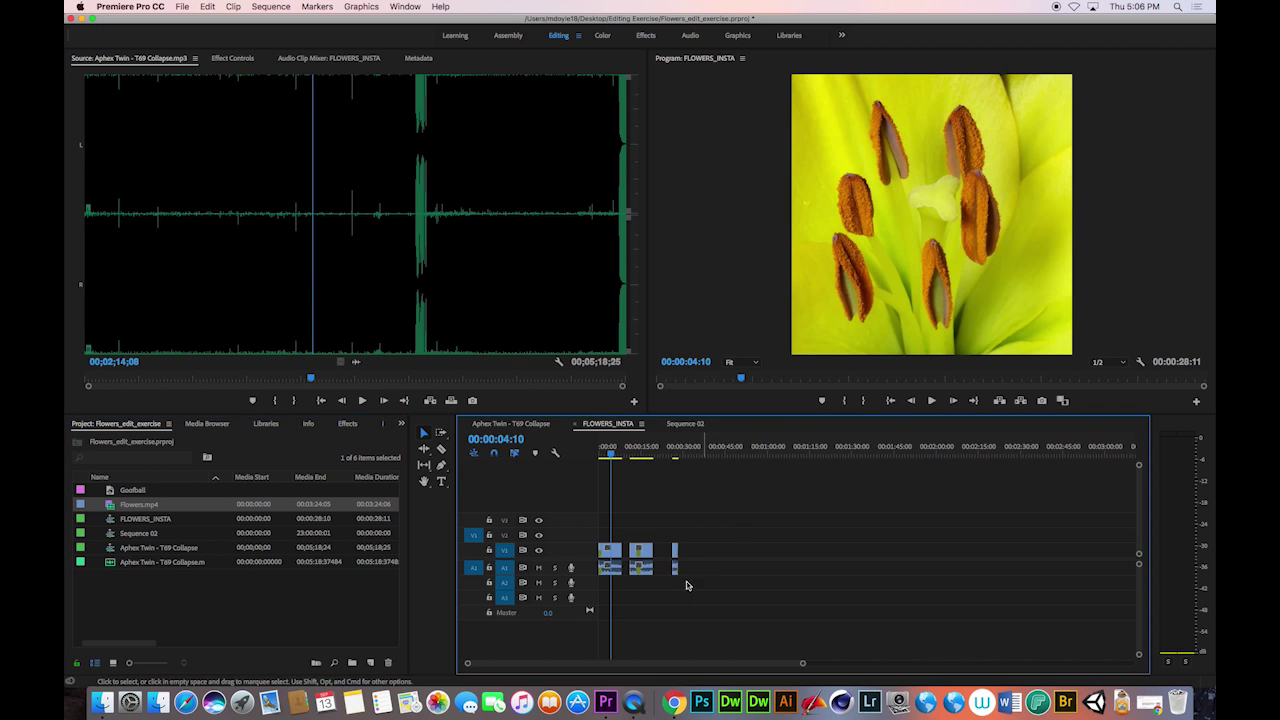
click(677, 456)
drag(677, 456, 678, 456)
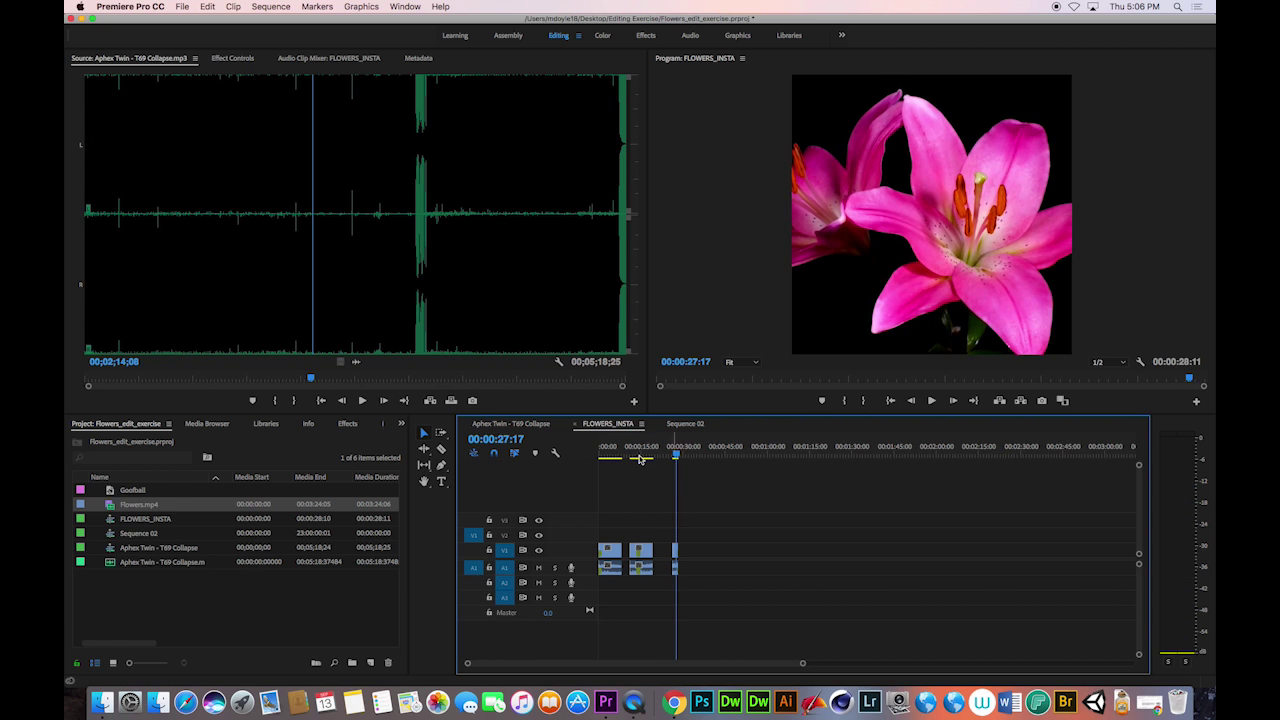
Reload Flowers.mp4 in the source, mark the white daisy shot ending at 00:01:32:05, and place it as the fourth timeline clip
double_click(111, 508)
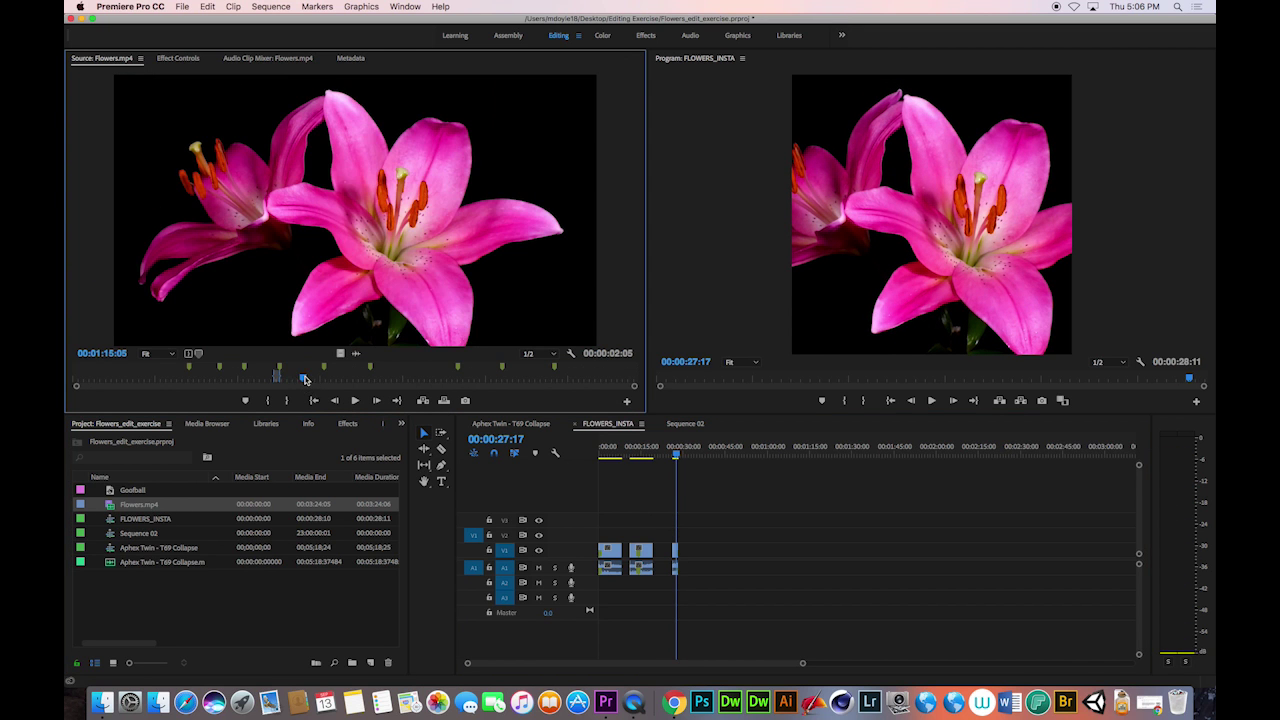
drag(305, 379, 315, 378)
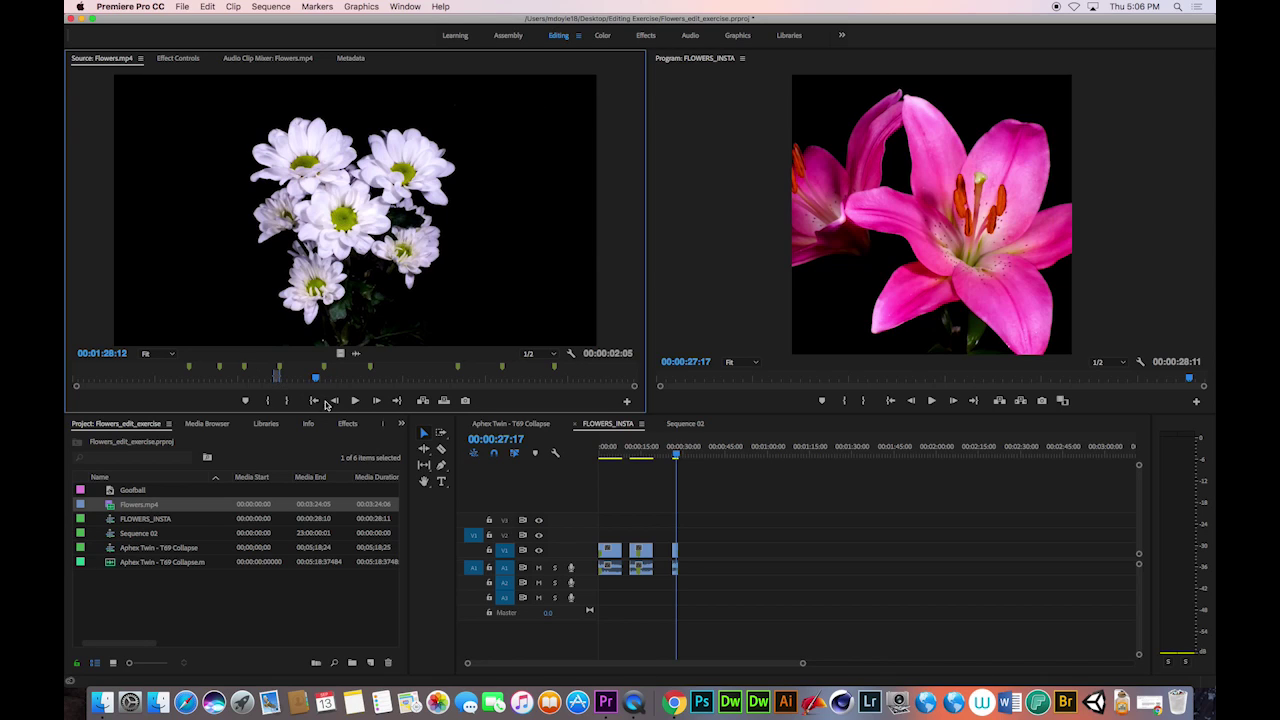
drag(312, 385, 325, 380)
key(i)
key(o)
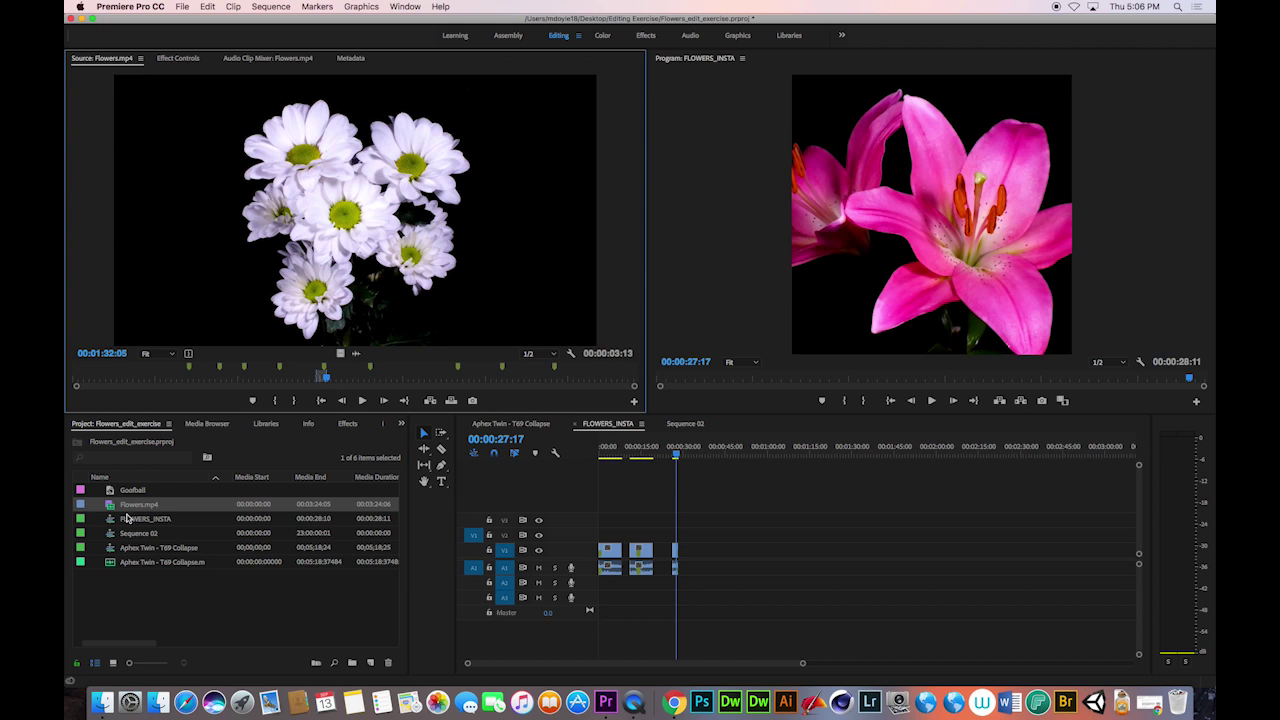
drag(127, 507, 698, 552)
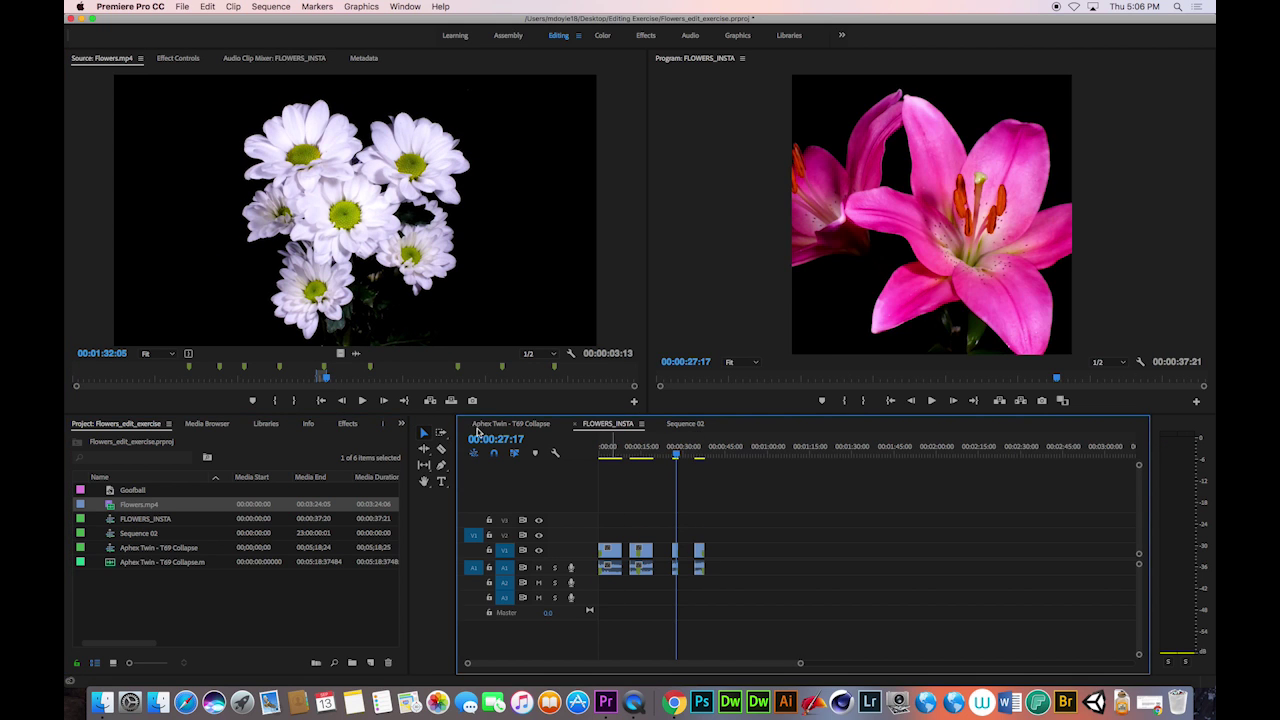
Mark a 00:00:01:19 range at the marker after the white daisies in Flowers.mp4 and place it as the fifth timeline clip
click(363, 379)
key(i)
drag(366, 379, 370, 378)
key(o)
drag(309, 313, 712, 555)
Mark the dandelion shot with its Out point at 00:02:22:03, place it as the sixth clip, and view the sequence at 00:00:06:20
click(457, 381)
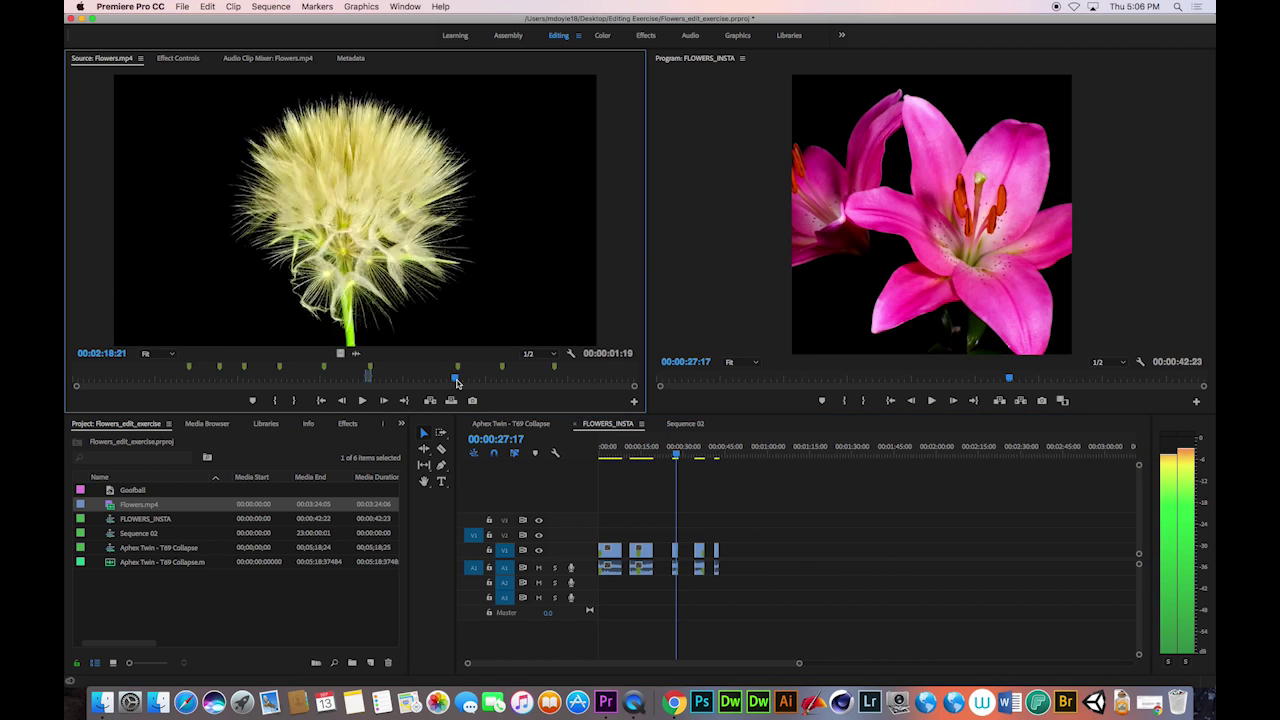
key(i)
key(o)
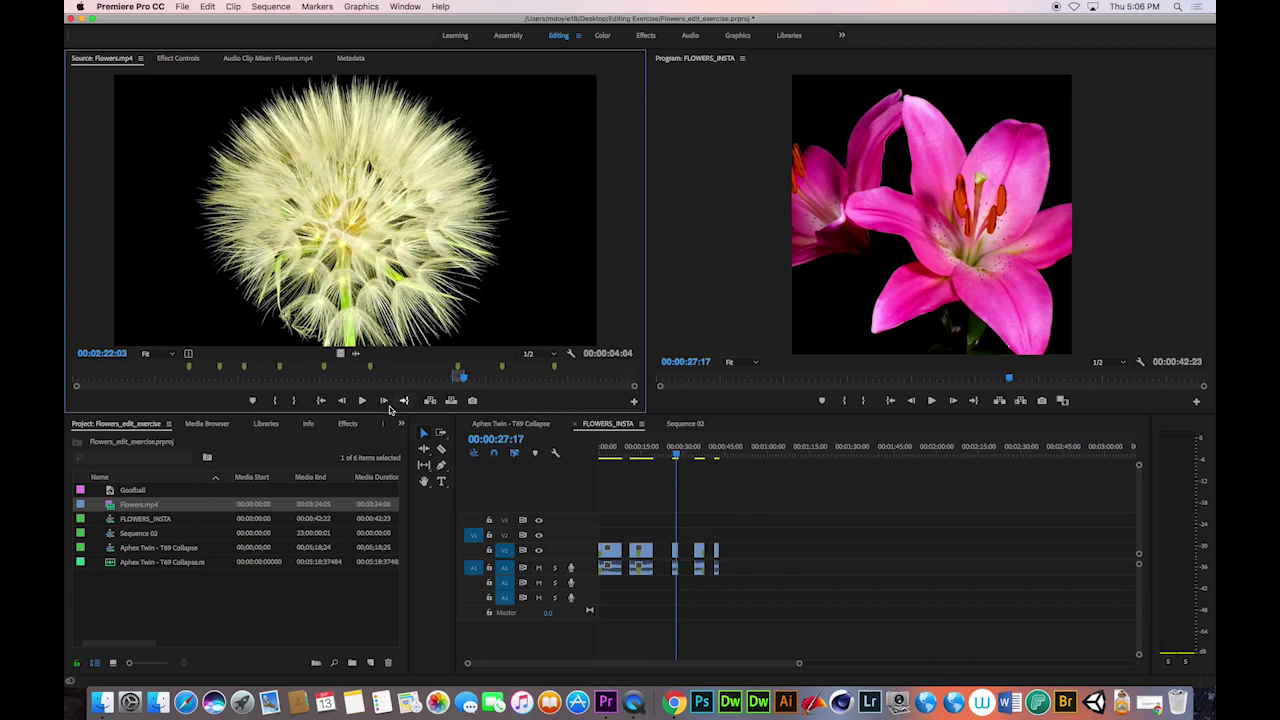
drag(350, 210, 742, 558)
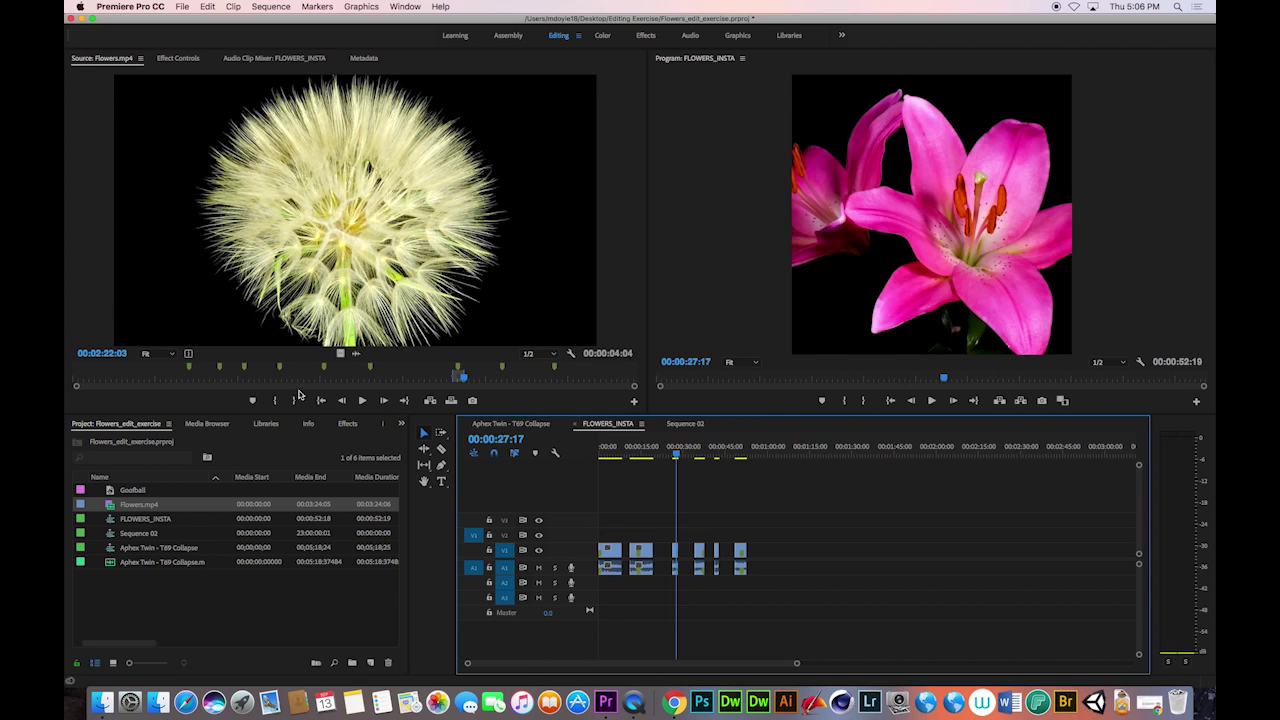
drag(679, 456, 620, 497)
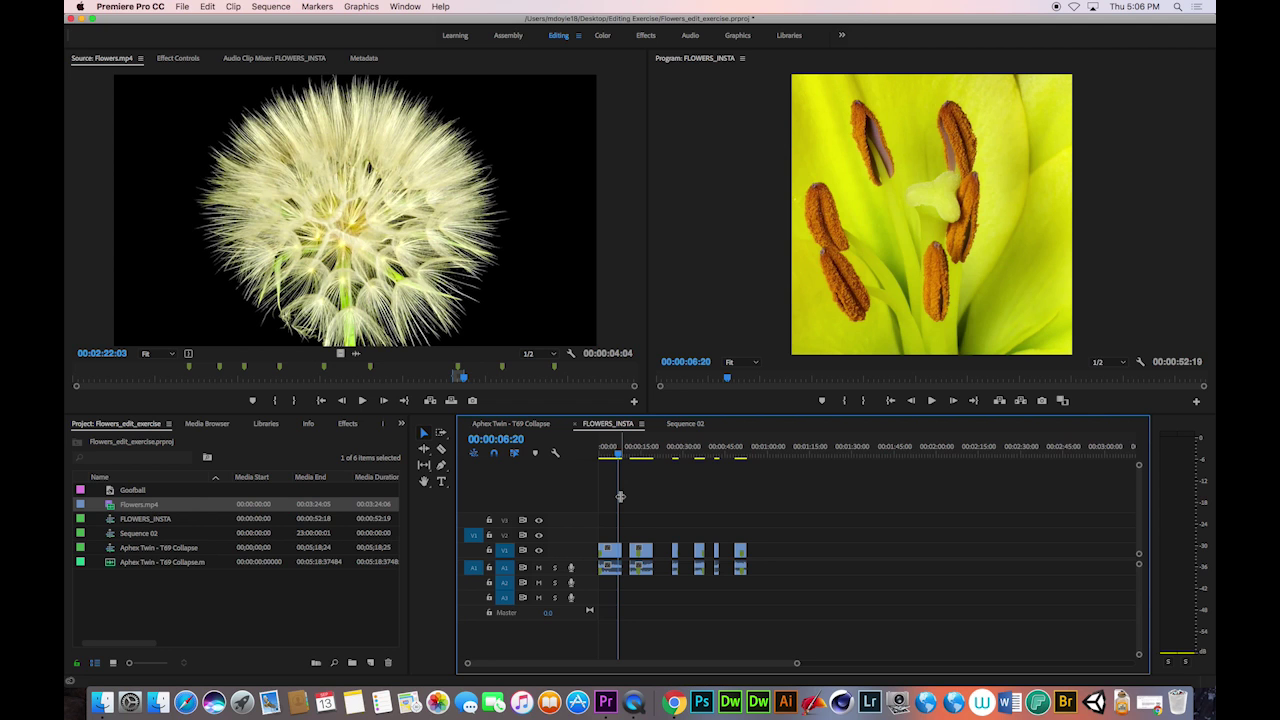
Mark a 00:00:02:06 range of the red hibiscus shot ending at 00:02:36:23 and place it as the seventh timeline clip
click(493, 379)
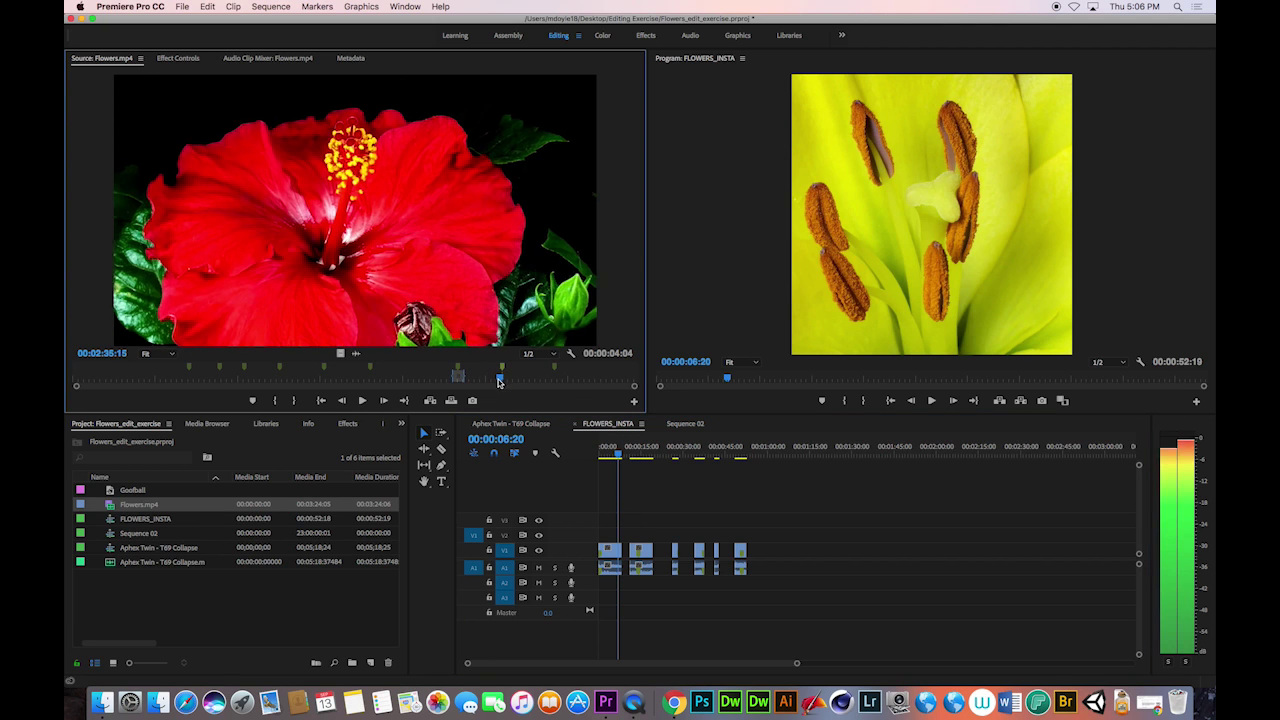
drag(493, 379, 505, 381)
key(i)
key(o)
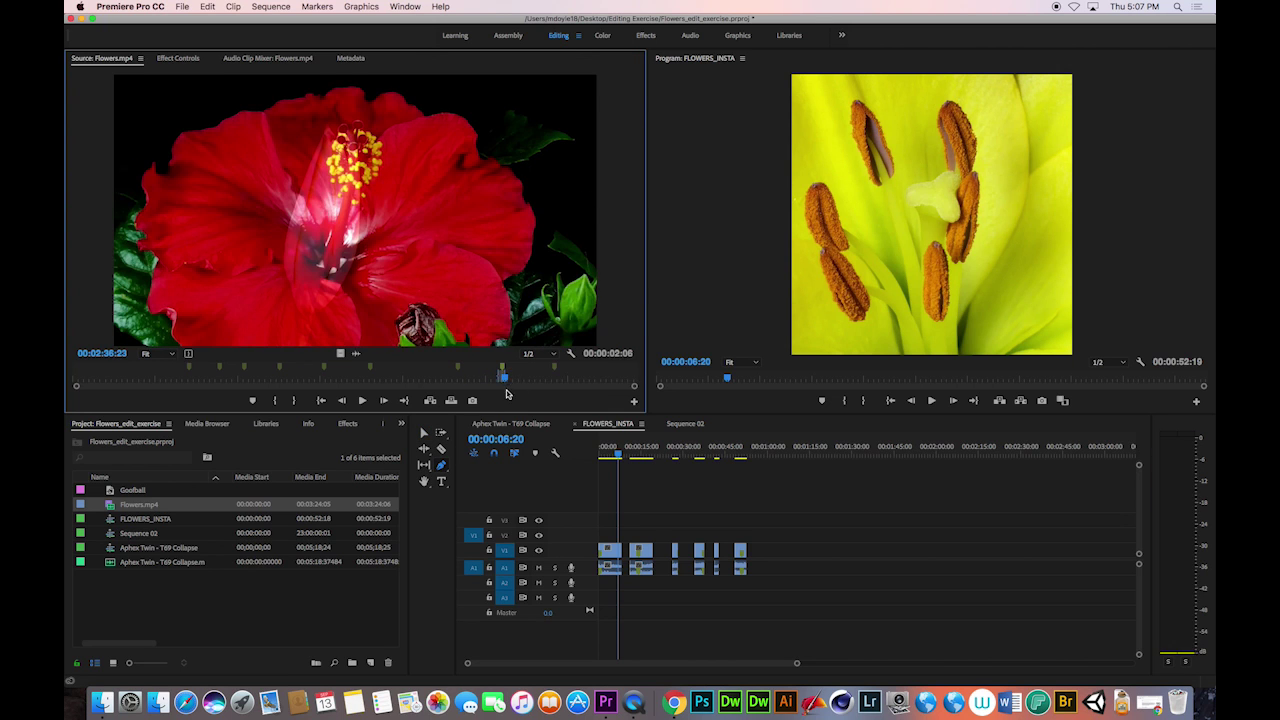
drag(321, 298, 772, 555)
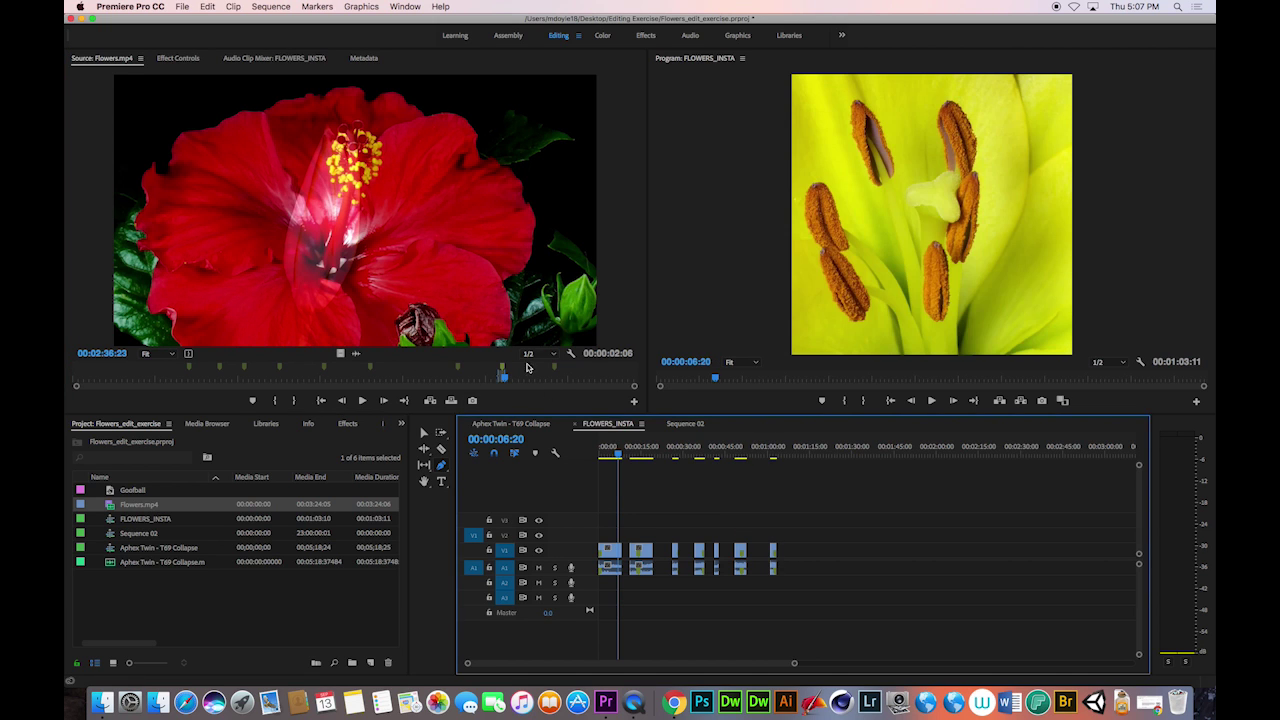
Mark a 00:00:01:18 range of the white-edged pink lily shot ending at 00:02:55:11 and place it as the eighth timeline clip
drag(537, 380, 554, 382)
key(i)
key(o)
drag(491, 280, 812, 598)
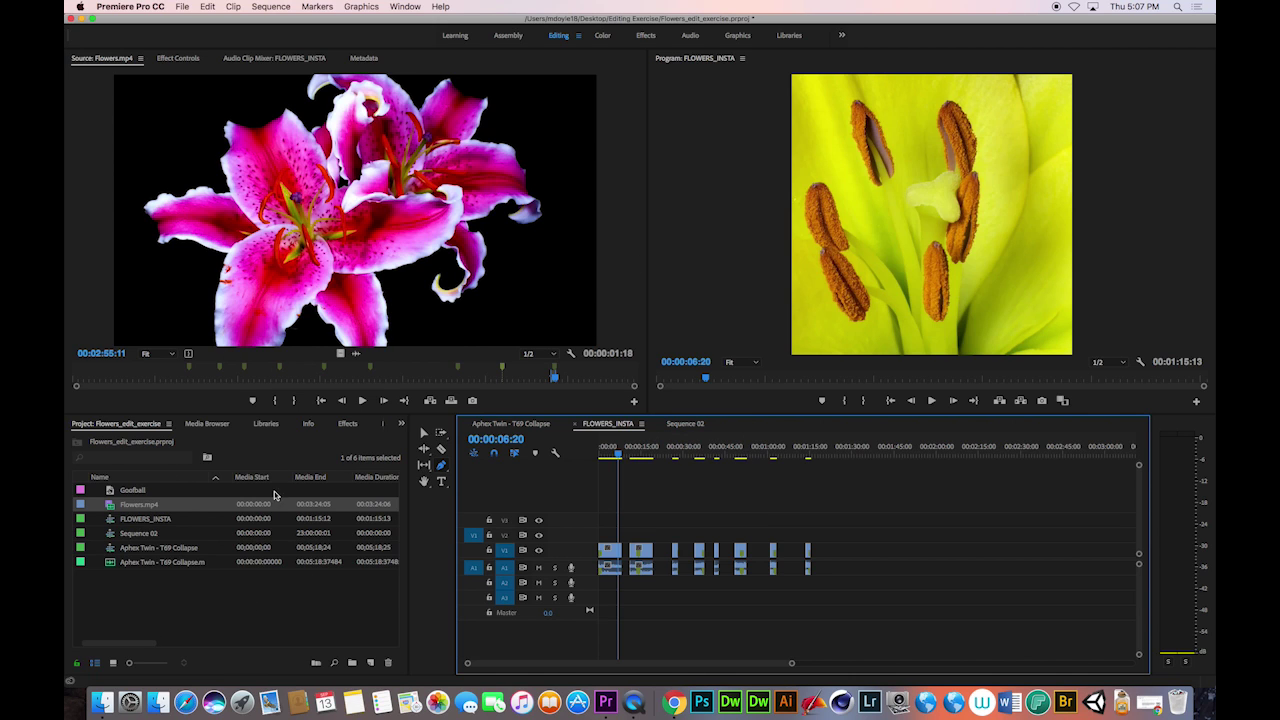
Close the other open sequences and trim the second FLOWERS_INSTA clip at both edges so it starts at 00:00:11:09
click(465, 425)
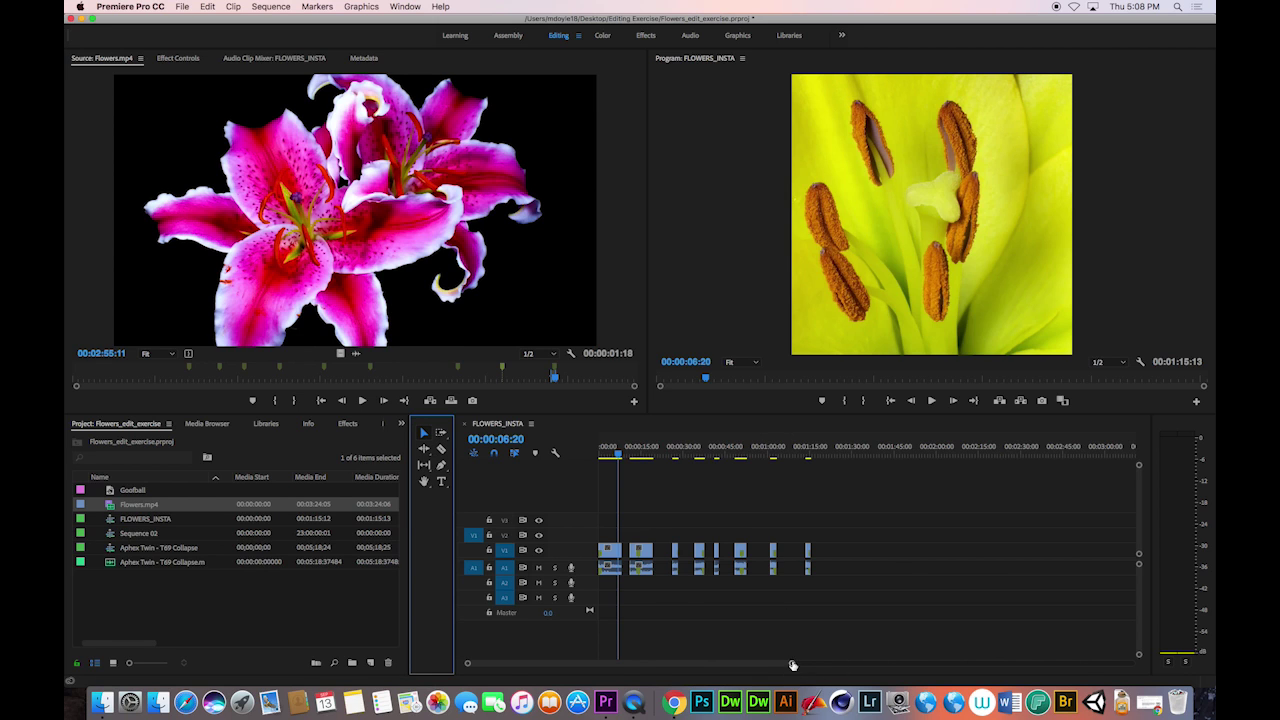
drag(793, 665, 708, 662)
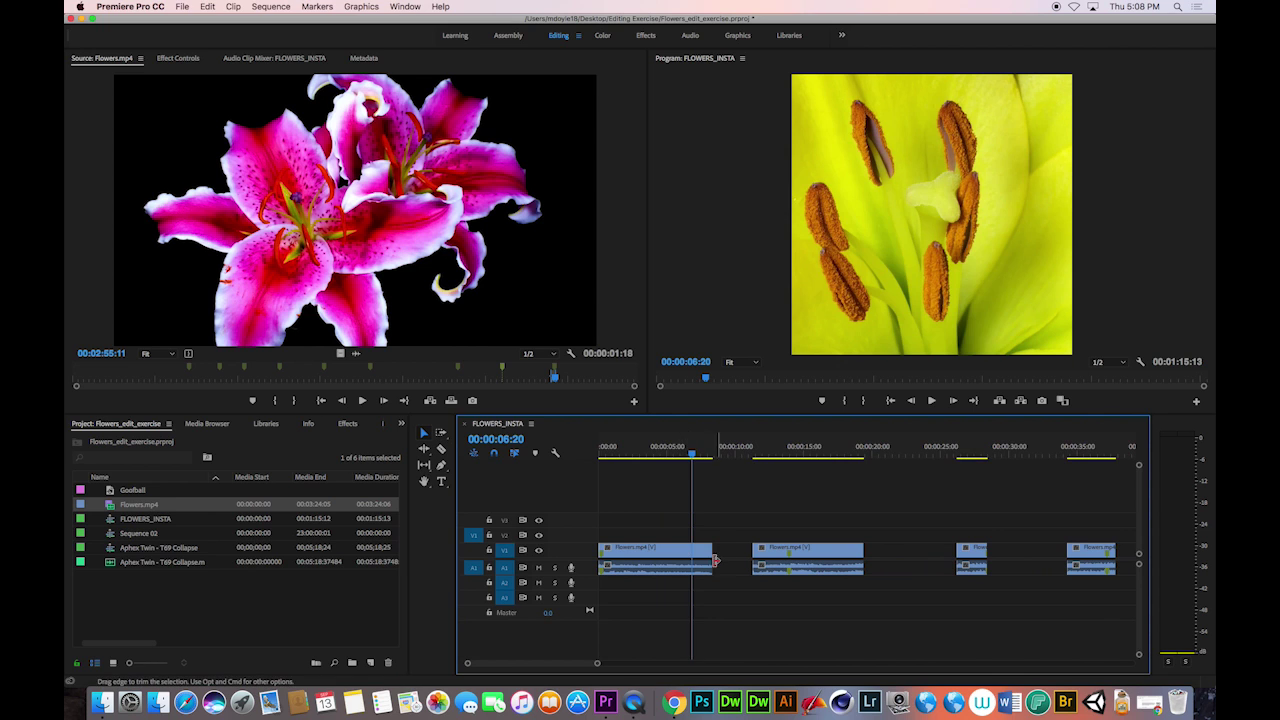
mouse_move(712, 550)
mouse_down()
mouse_move(736, 551)
mouse_move(692, 551)
mouse_move(712, 551)
mouse_up()
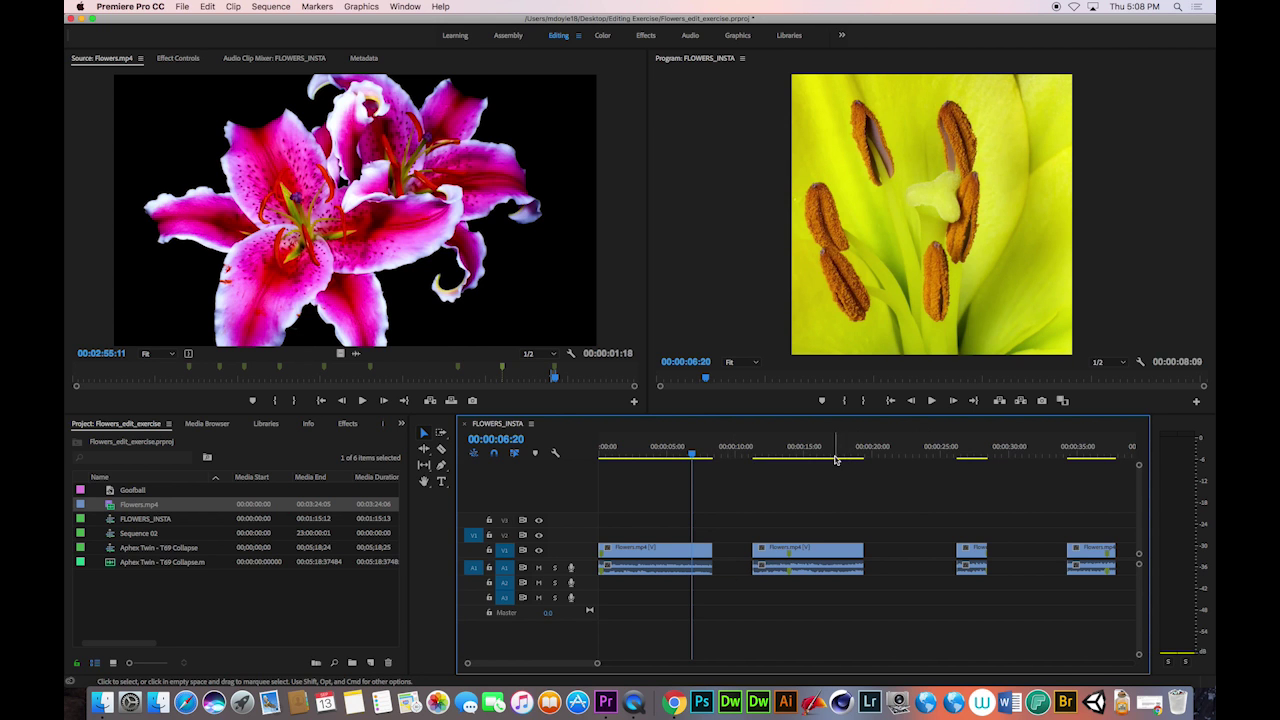
mouse_move(836, 450)
mouse_down()
mouse_move(775, 463)
mouse_move(871, 457)
mouse_move(855, 462)
mouse_up()
mouse_move(865, 552)
mouse_down()
mouse_move(882, 553)
mouse_move(865, 551)
mouse_up()
drag(755, 549, 748, 549)
click(760, 456)
drag(760, 456, 754, 456)
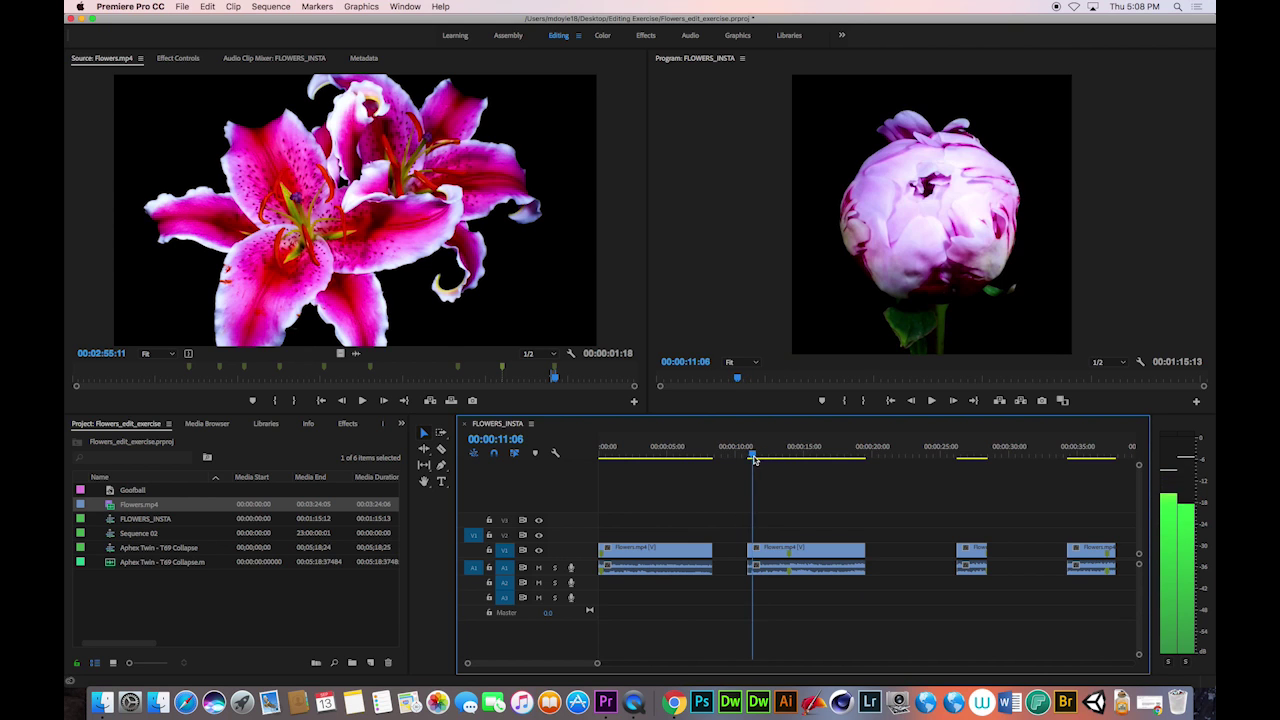
drag(752, 549, 757, 549)
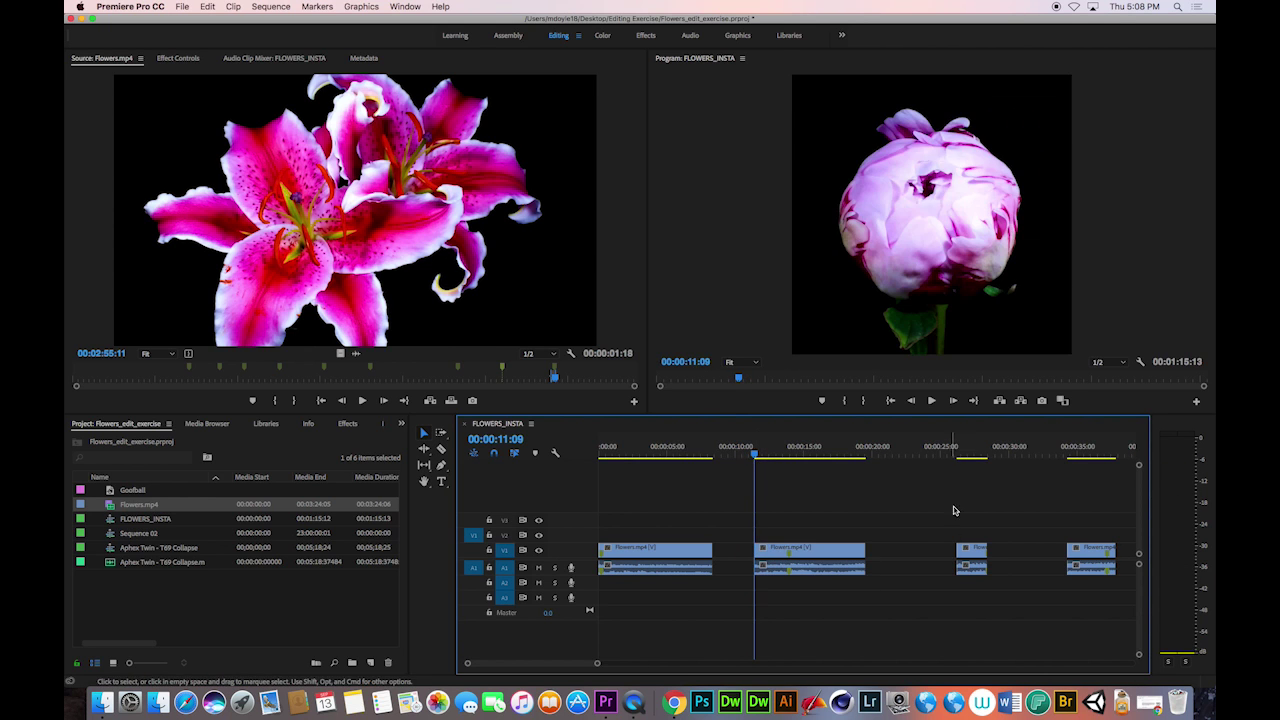
Move the third clip earlier to about 00:00:21:00 and play back the first clip up to 00:00:06:18 with the volume raised
click(965, 456)
drag(961, 566, 891, 578)
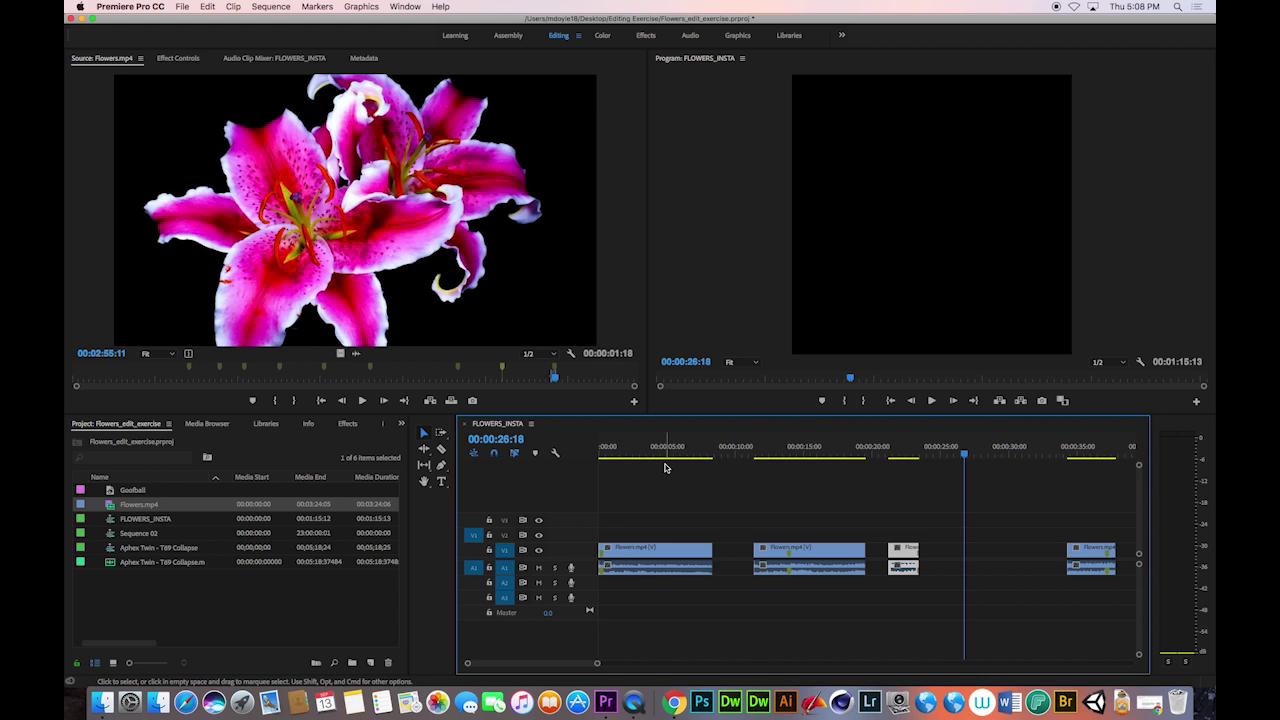
drag(652, 457, 632, 459)
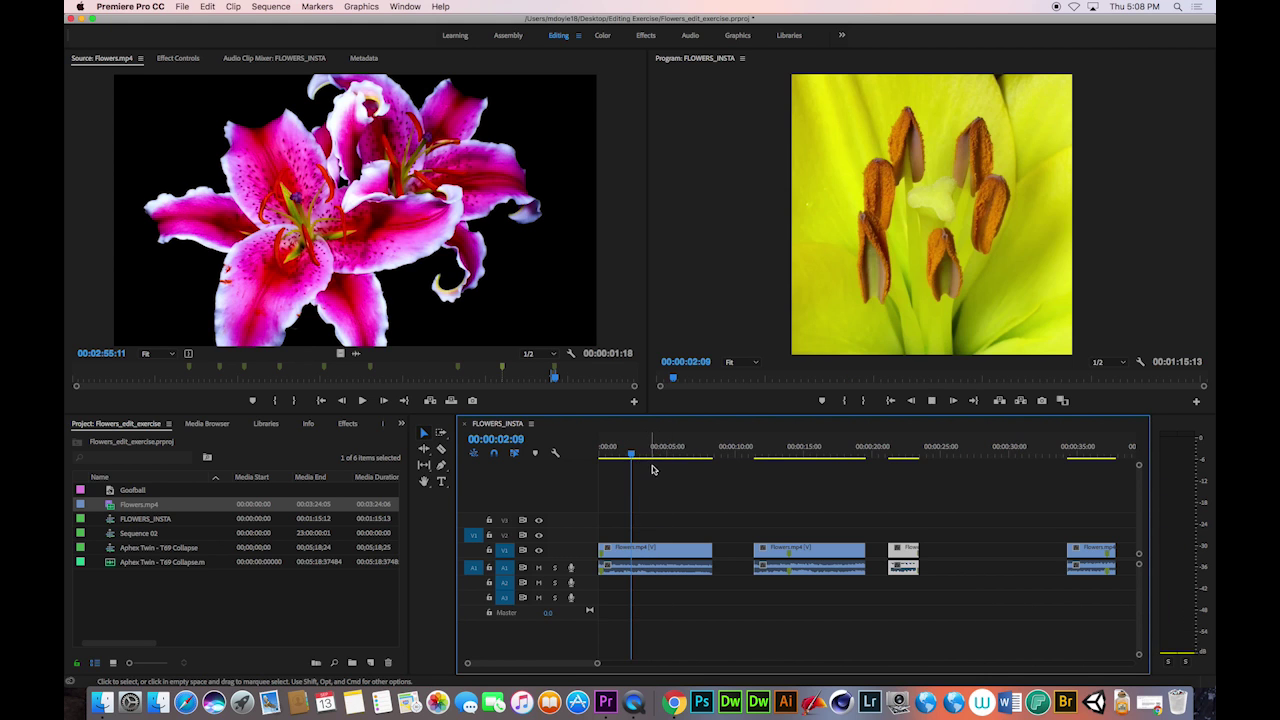
key(space)
key(XF86AudioRaiseVolume)
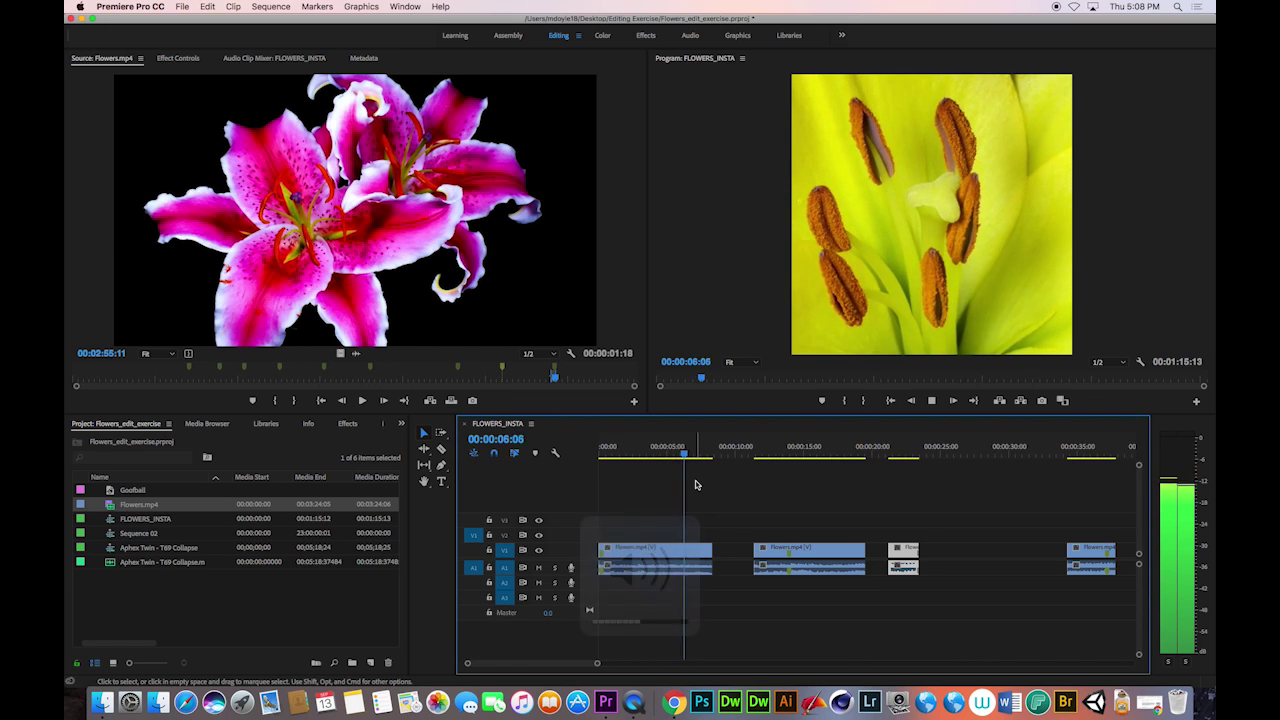
key(space)
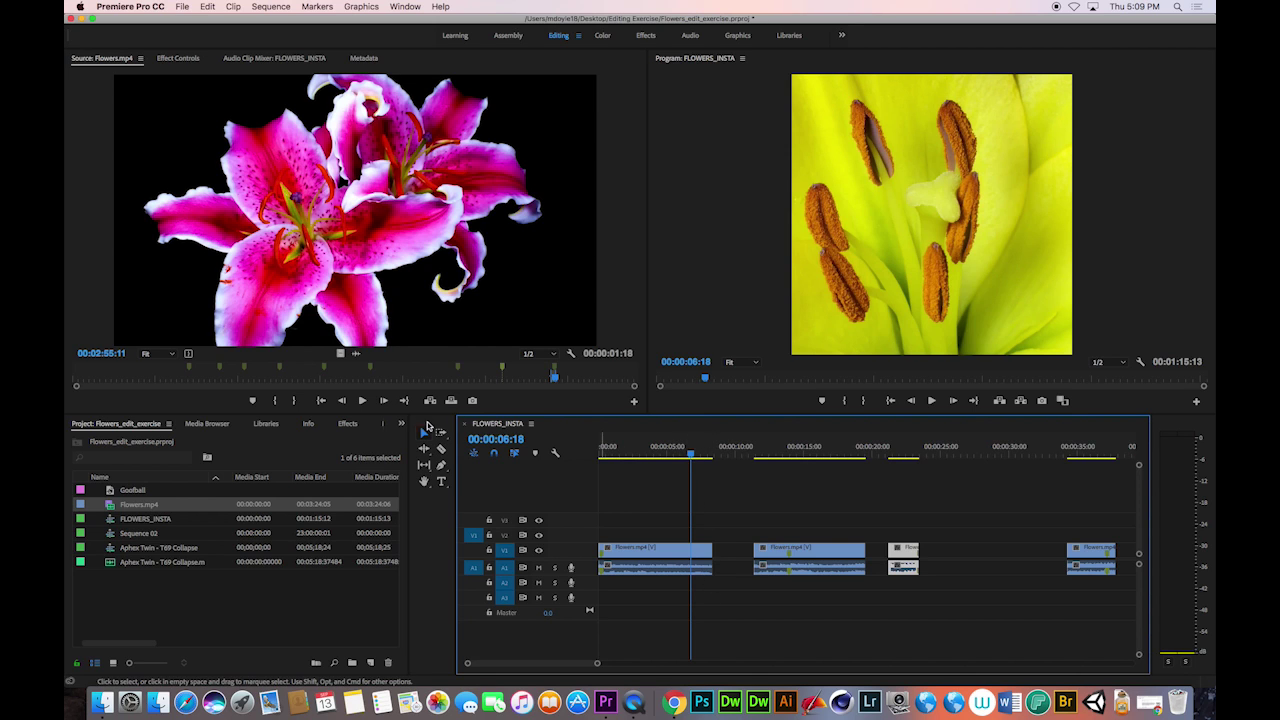
Shift the second clip with its linked audio slightly earlier and the third clip about three seconds later
click(692, 548)
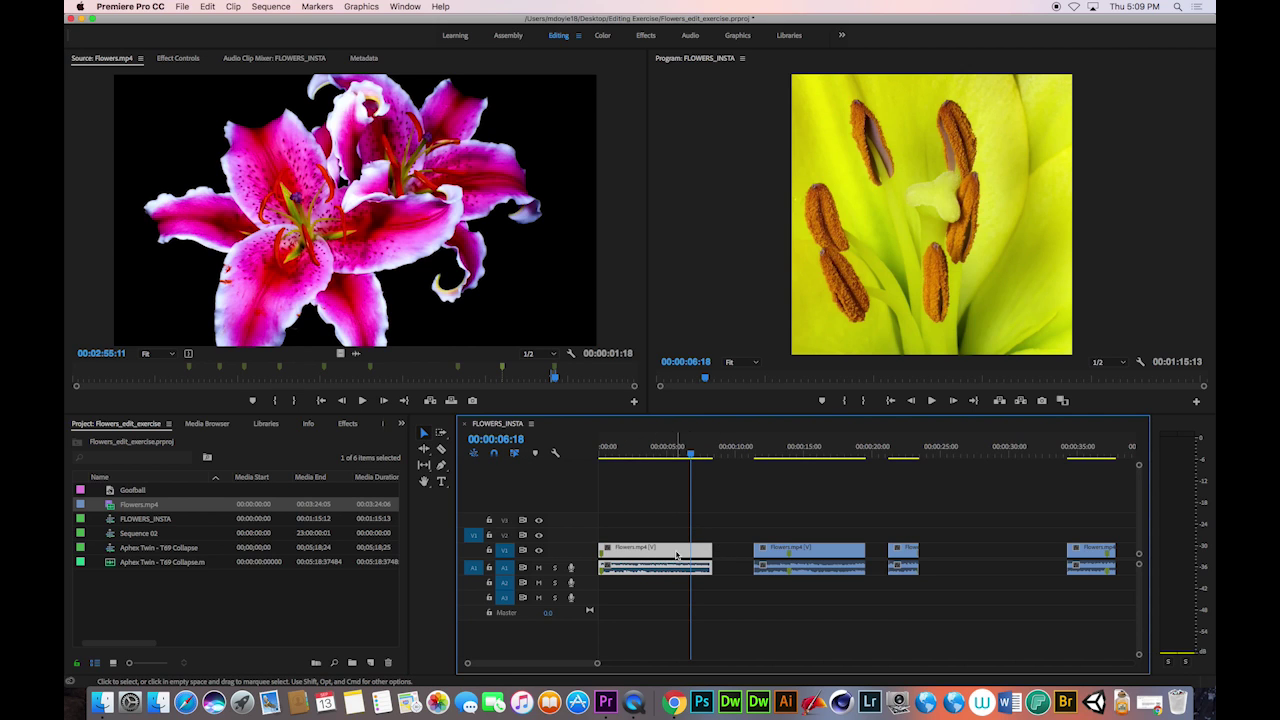
drag(676, 555, 700, 555)
mouse_move(835, 557)
mouse_down()
mouse_move(799, 558)
mouse_move(820, 560)
mouse_up()
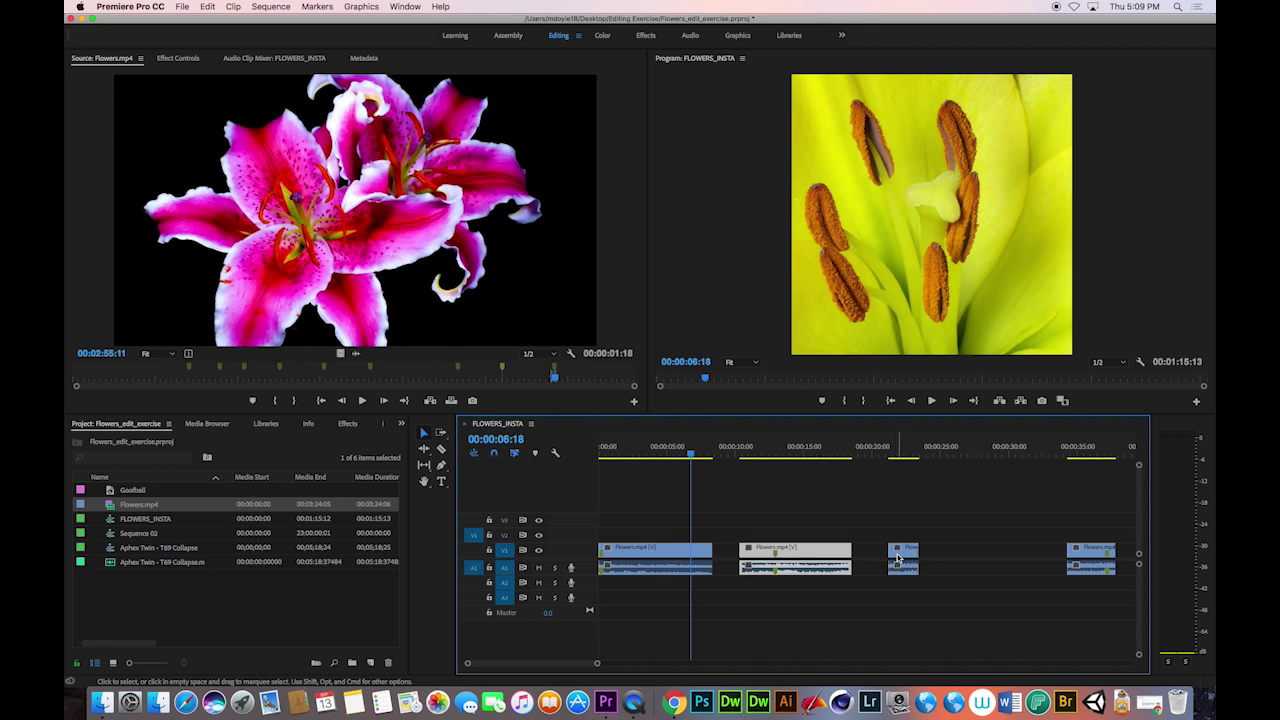
drag(897, 558, 947, 557)
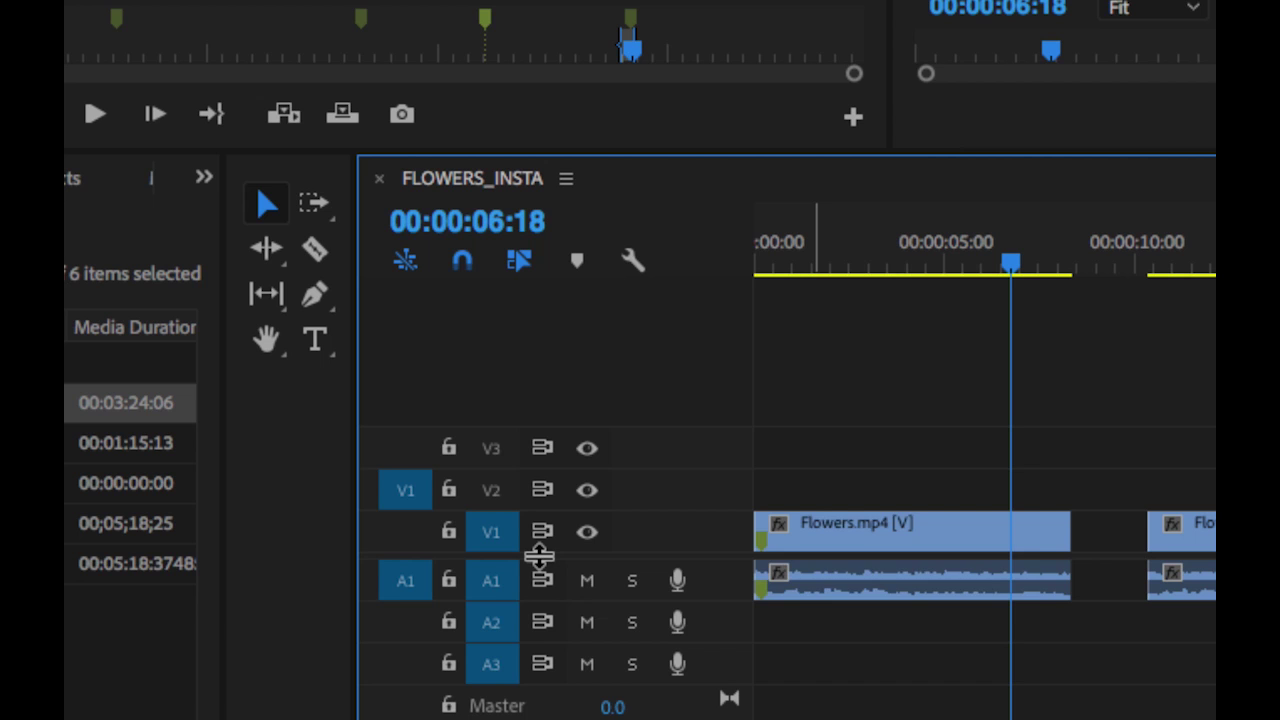
key(XF86AudioRaiseVolume)
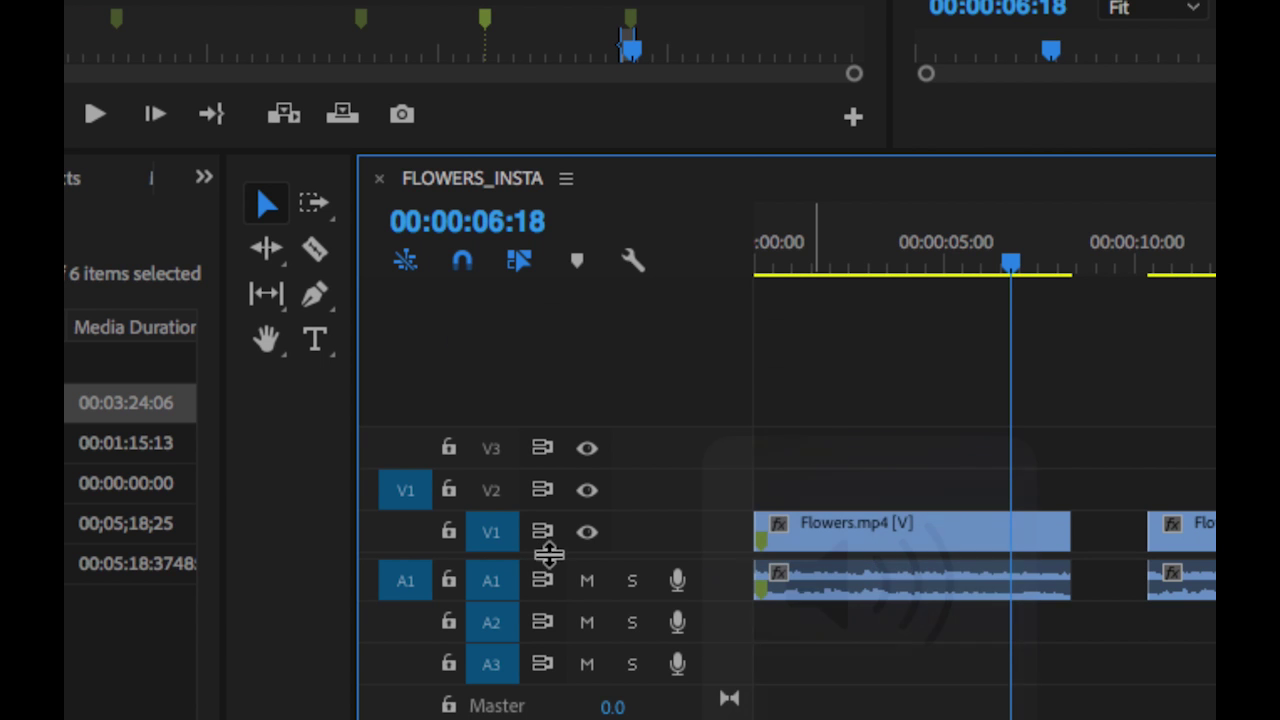
drag(558, 543, 555, 540)
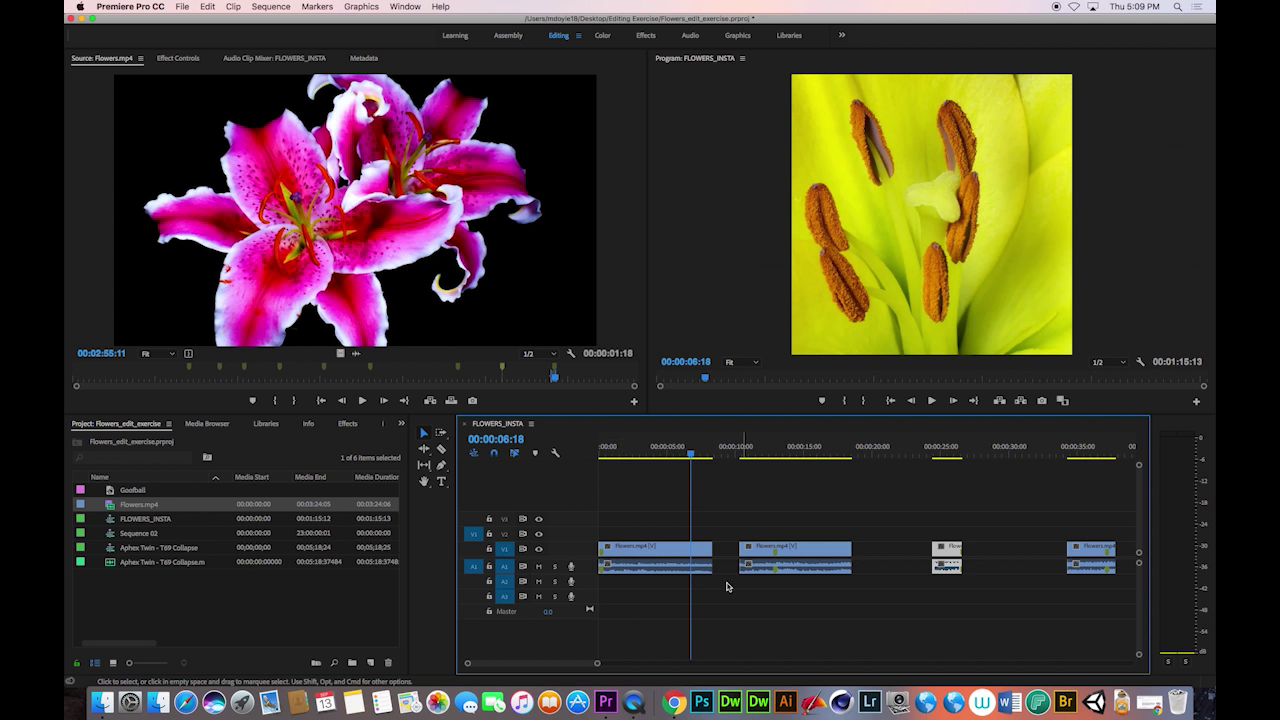
Unlink the second clip's video from its audio in the FLOWERS_INSTA timeline
drag(686, 553, 621, 576)
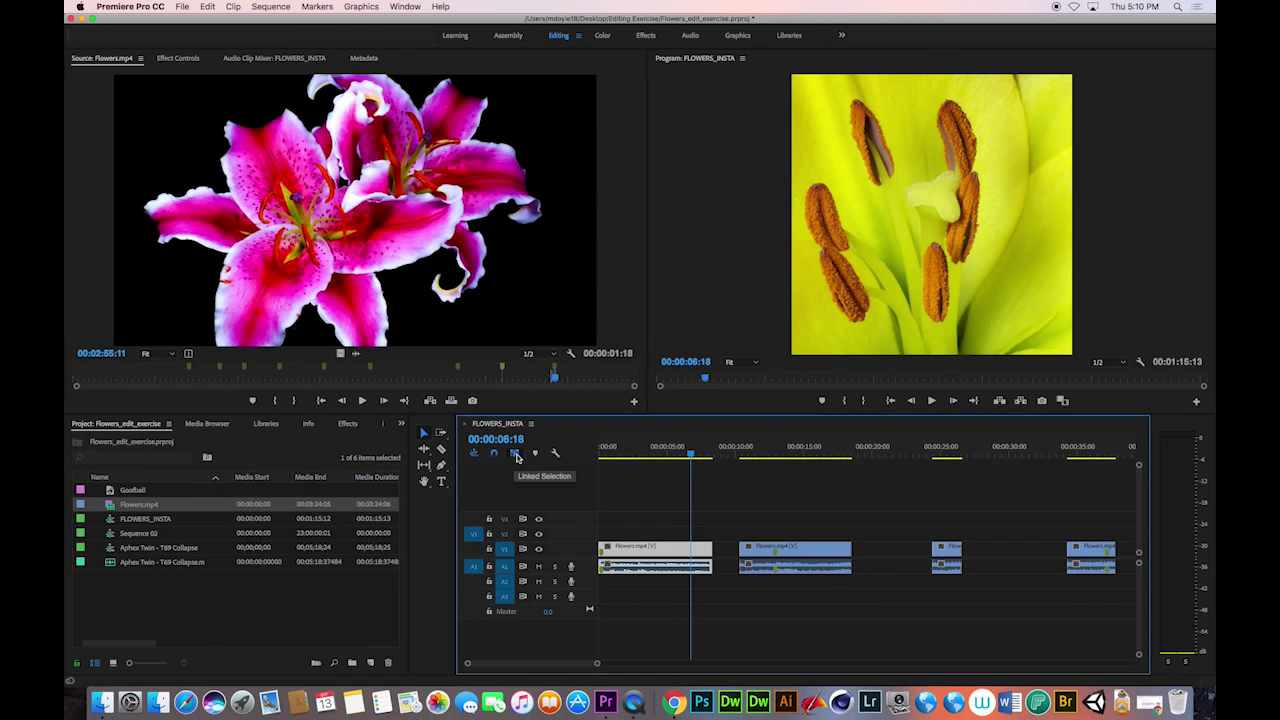
click(785, 553)
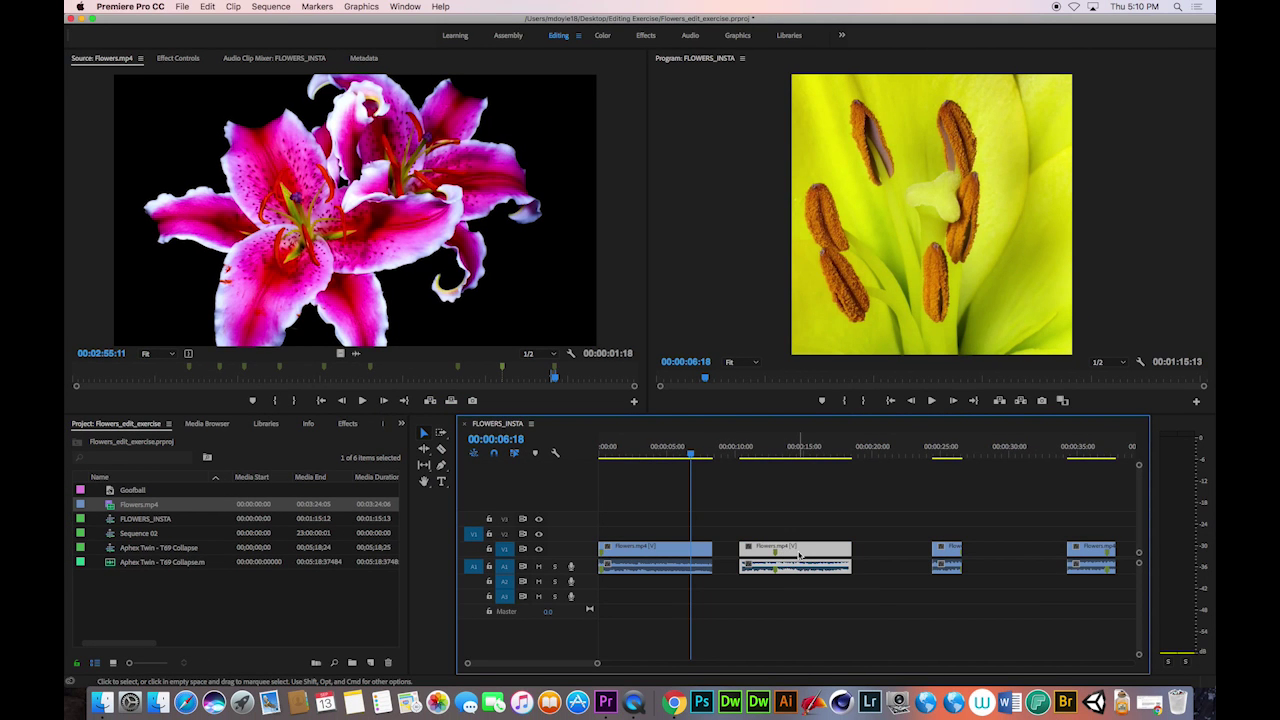
mouse_move(799, 554)
mouse_down()
mouse_move(830, 553)
mouse_move(802, 552)
mouse_up()
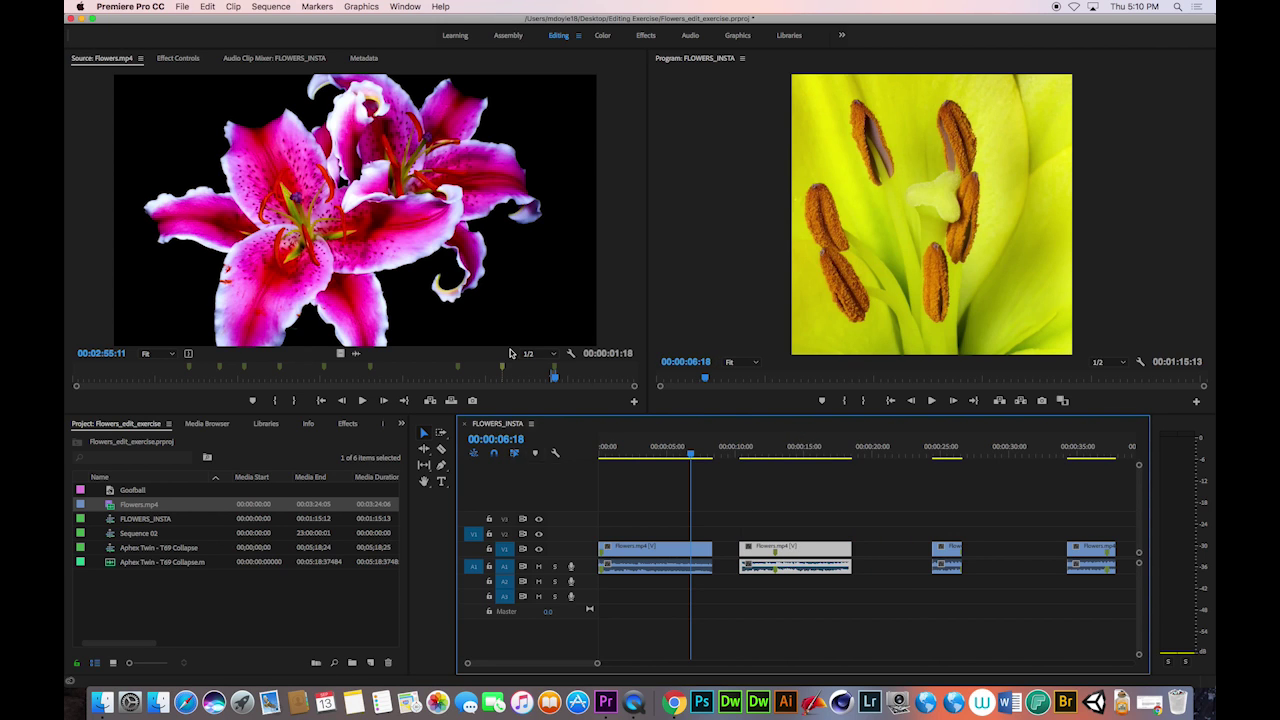
right_click(799, 556)
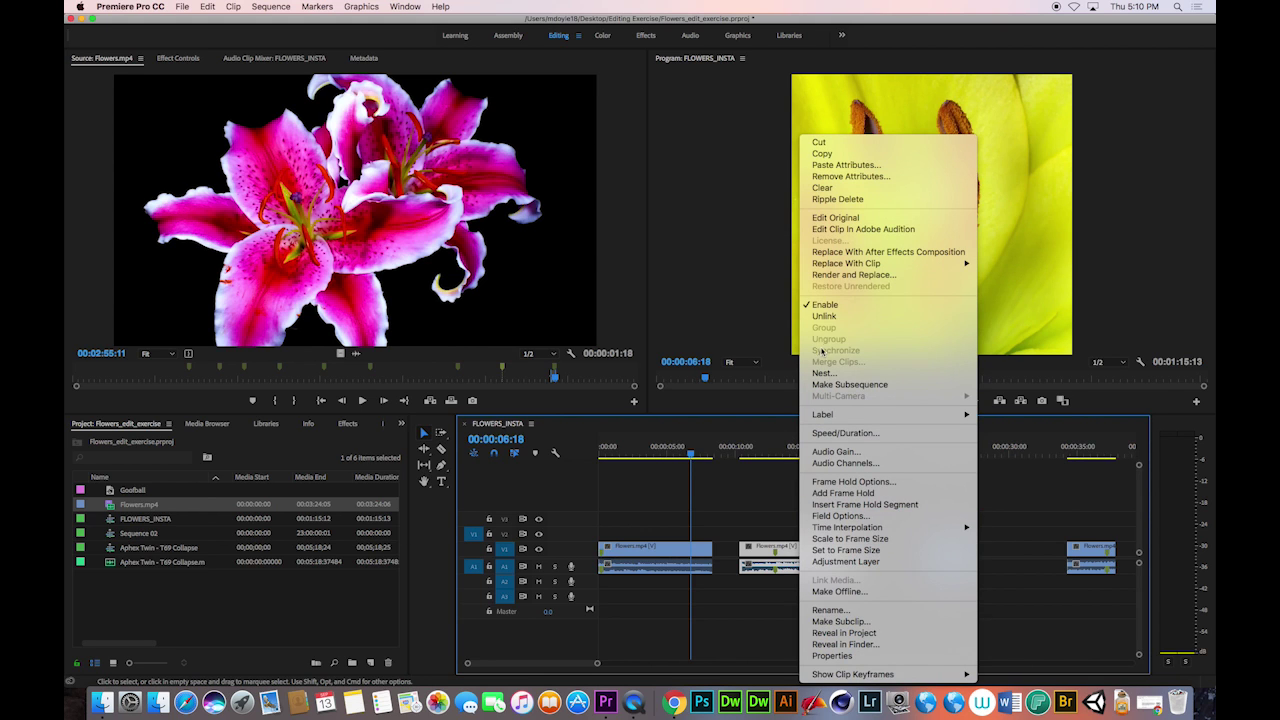
click(823, 316)
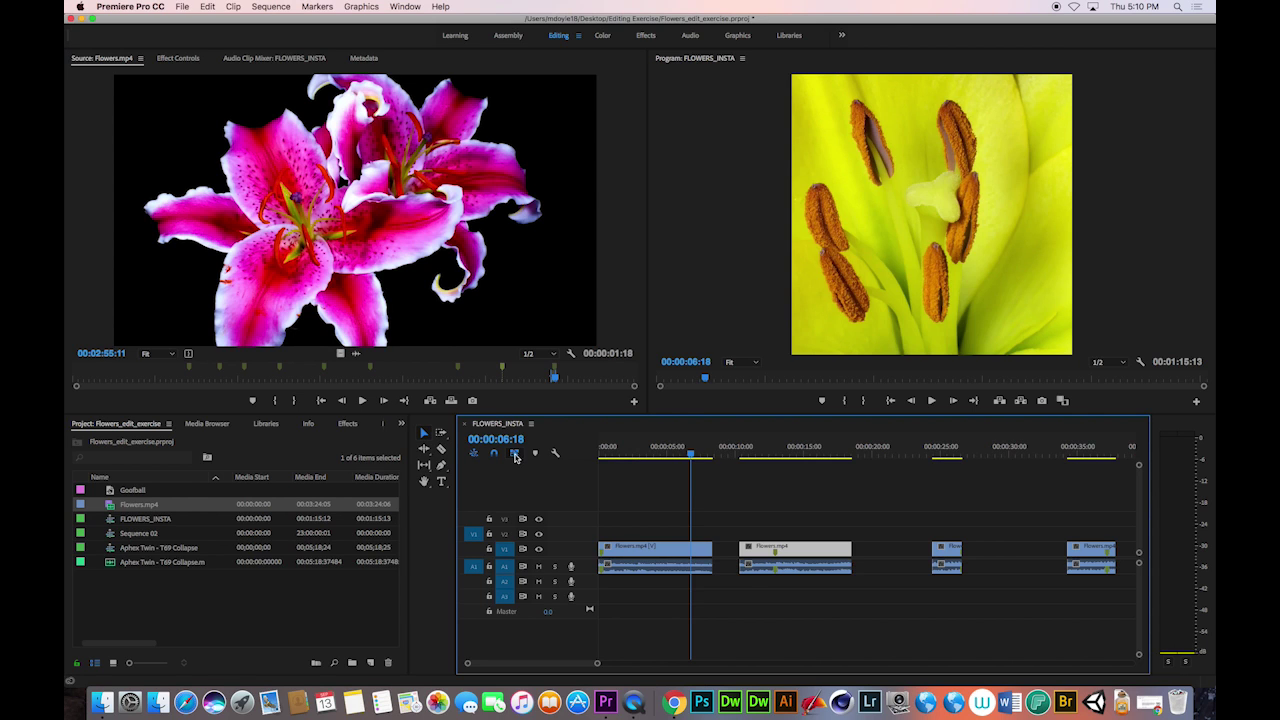
Turn off Linked Selection and delete all the flower clips' audio from track A1, leaving only the video
drag(623, 598, 1106, 571)
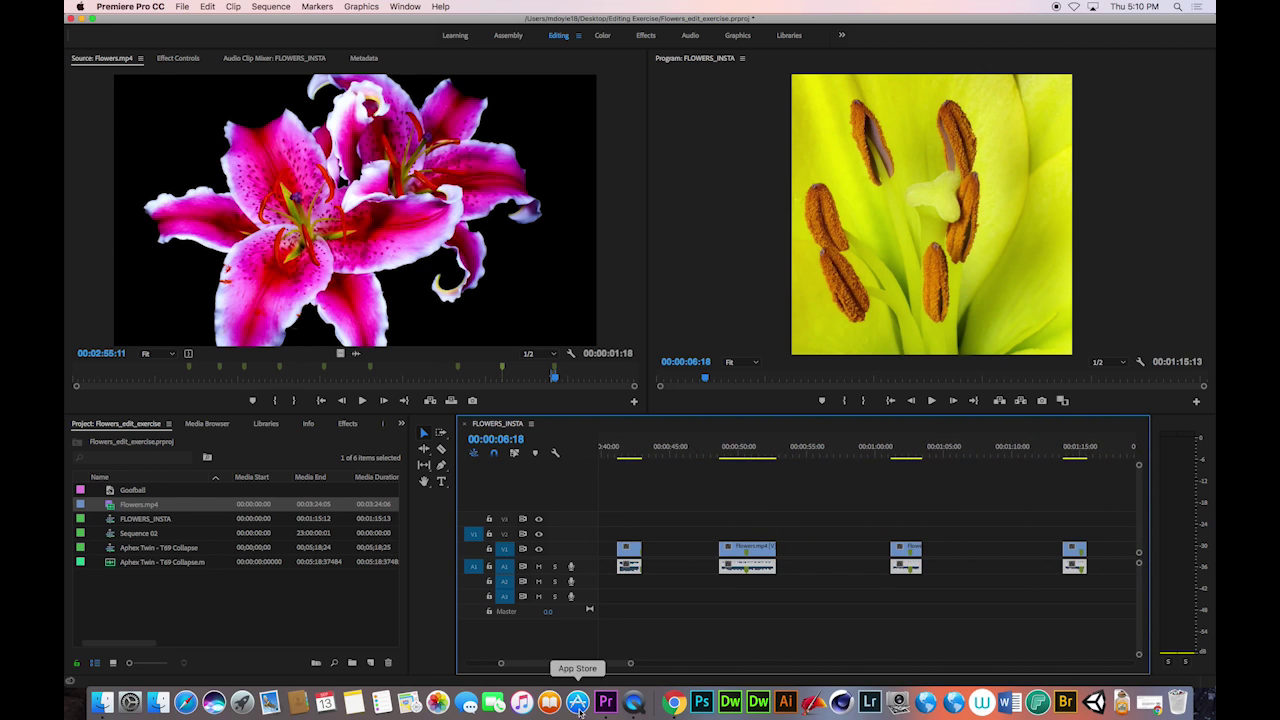
drag(633, 665, 736, 665)
drag(955, 623, 598, 560)
key(Delete)
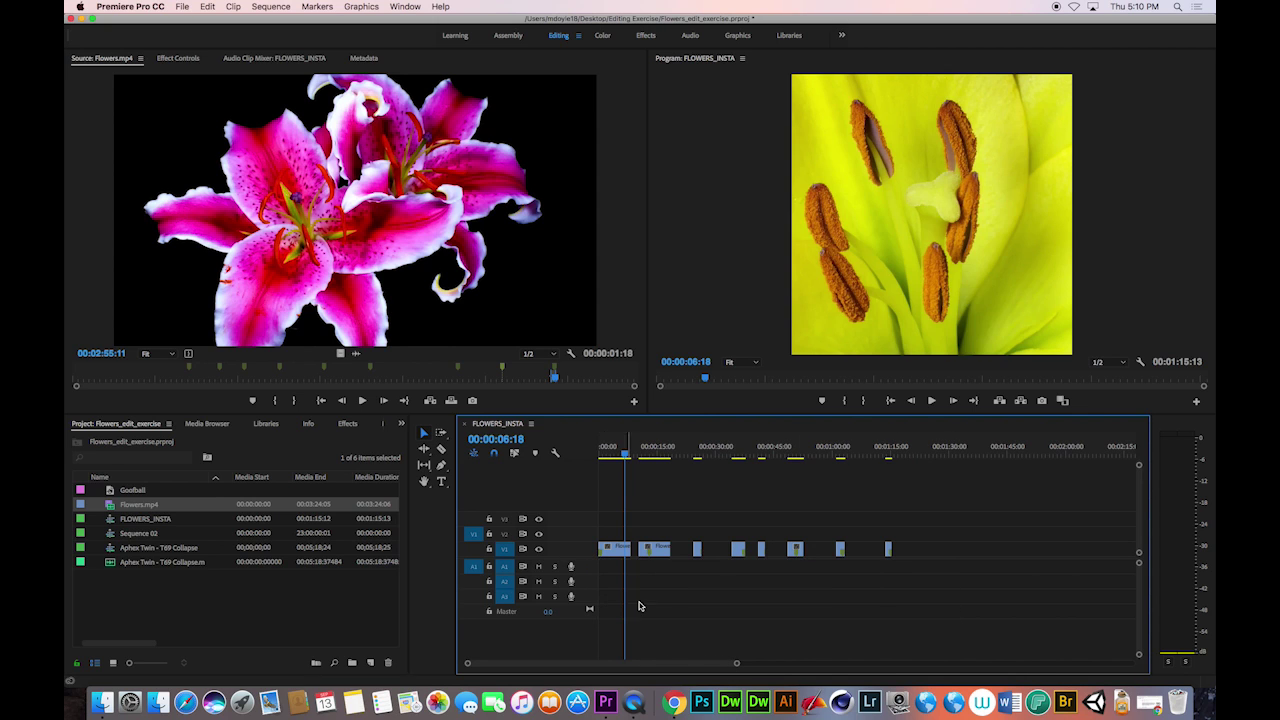
Close the gaps on track V1 by moving the flower clips together, end to end in their existing order
drag(737, 663, 666, 663)
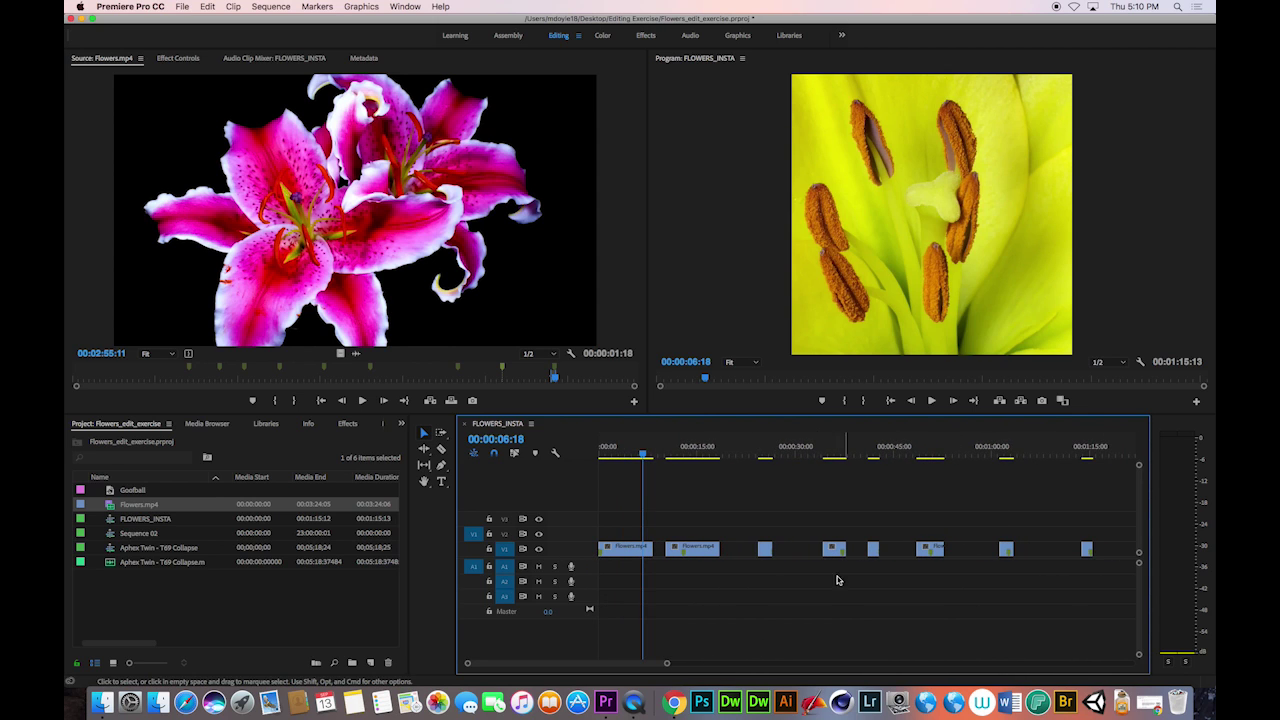
drag(765, 548, 688, 553)
drag(778, 503, 904, 572)
drag(834, 552, 770, 545)
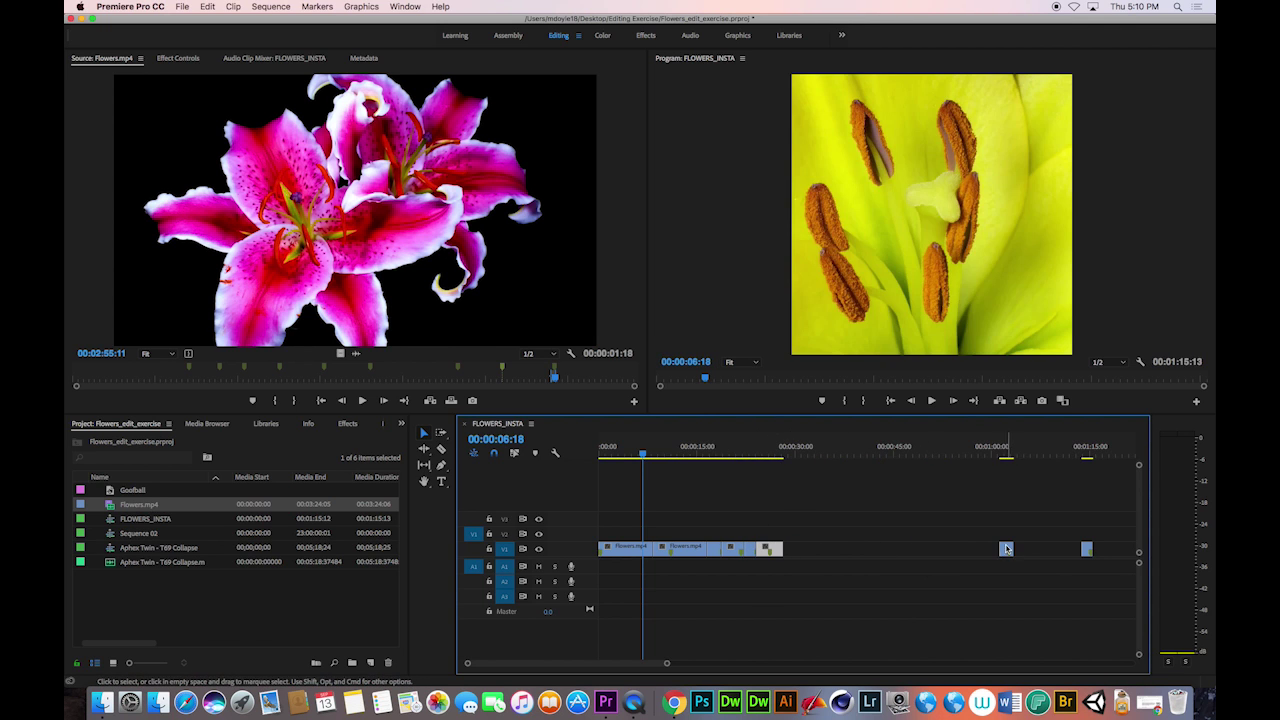
drag(930, 549, 808, 550)
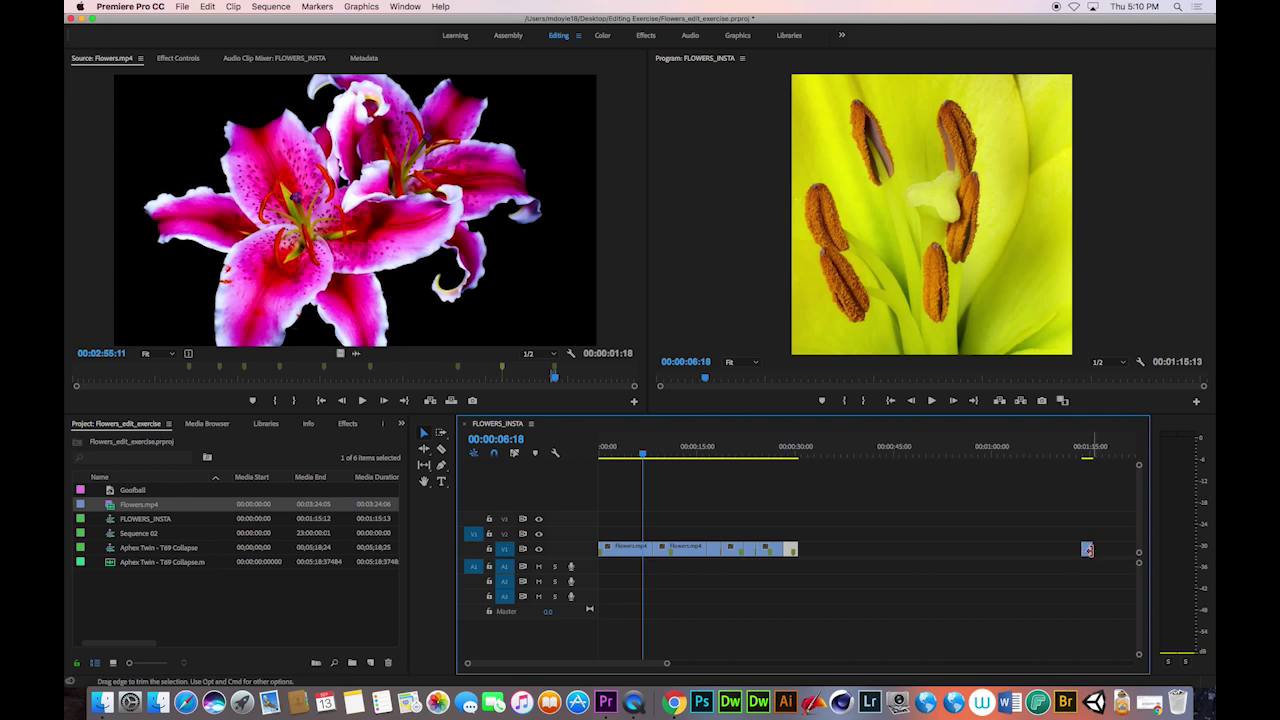
drag(1087, 549, 809, 551)
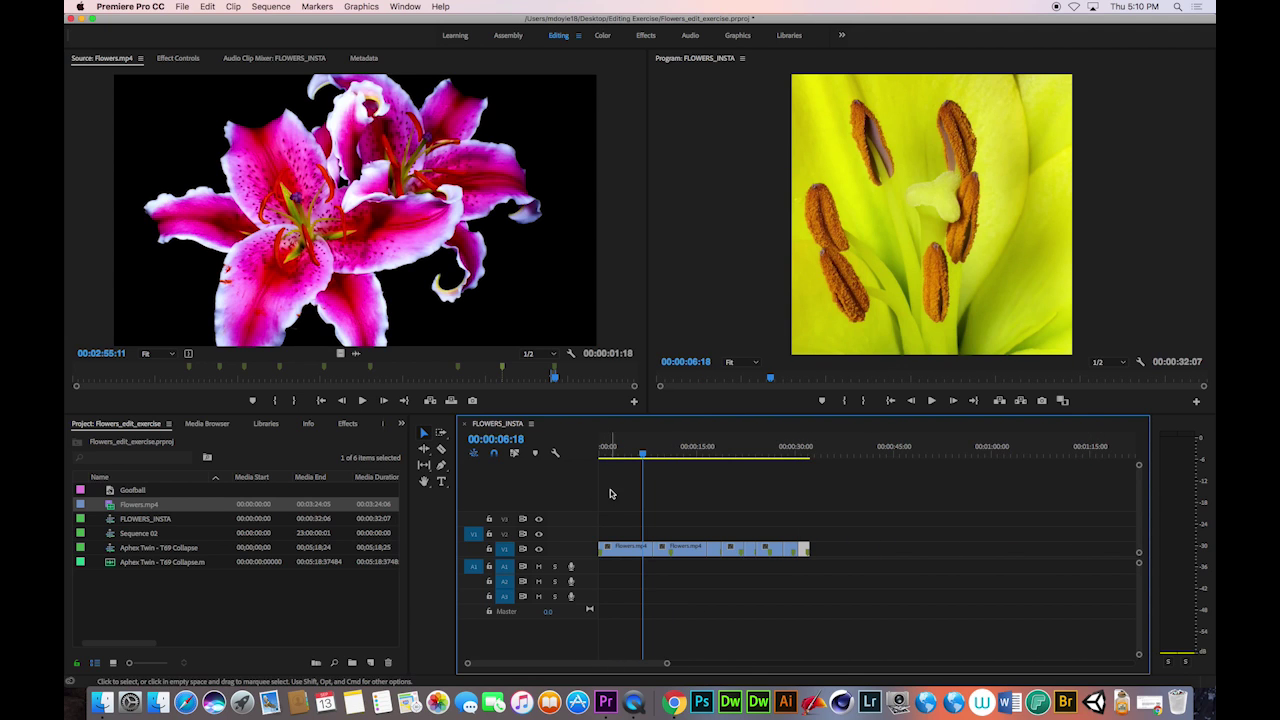
Open Aphex Twin - T69 Collapse.mp3 in the source monitor and listen to parts from its start, middle and later section
double_click(183, 566)
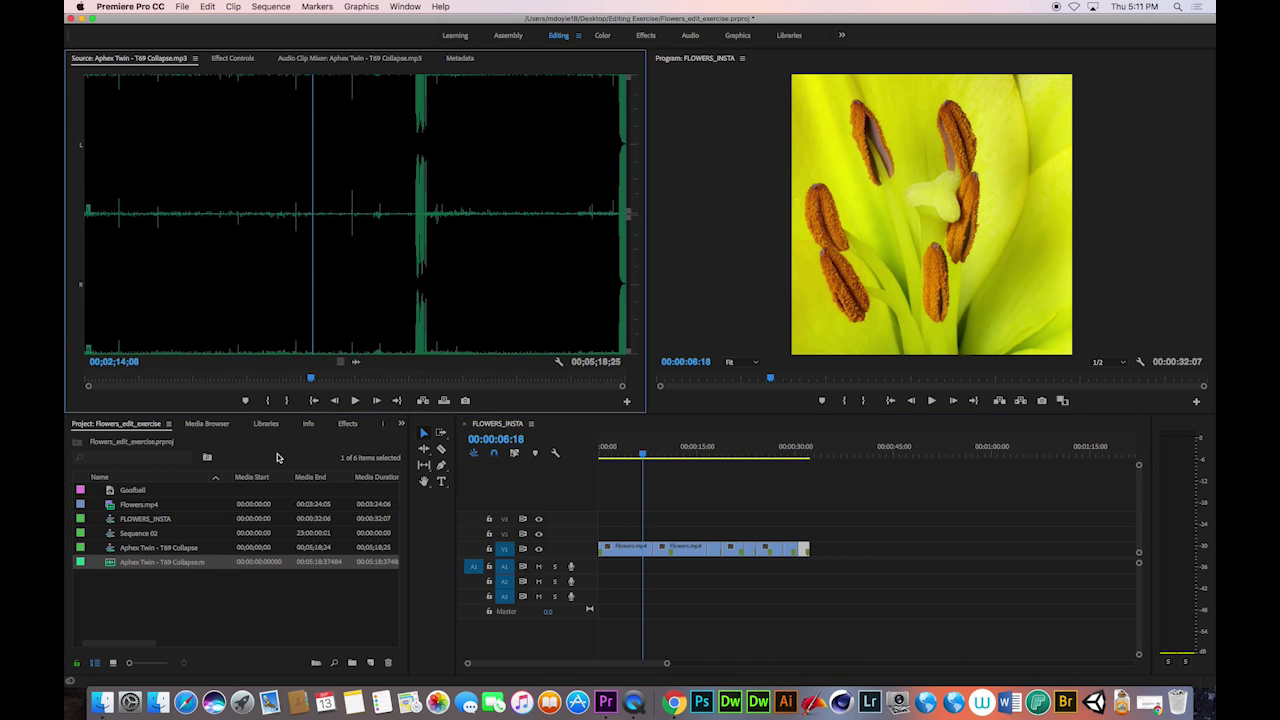
key(space)
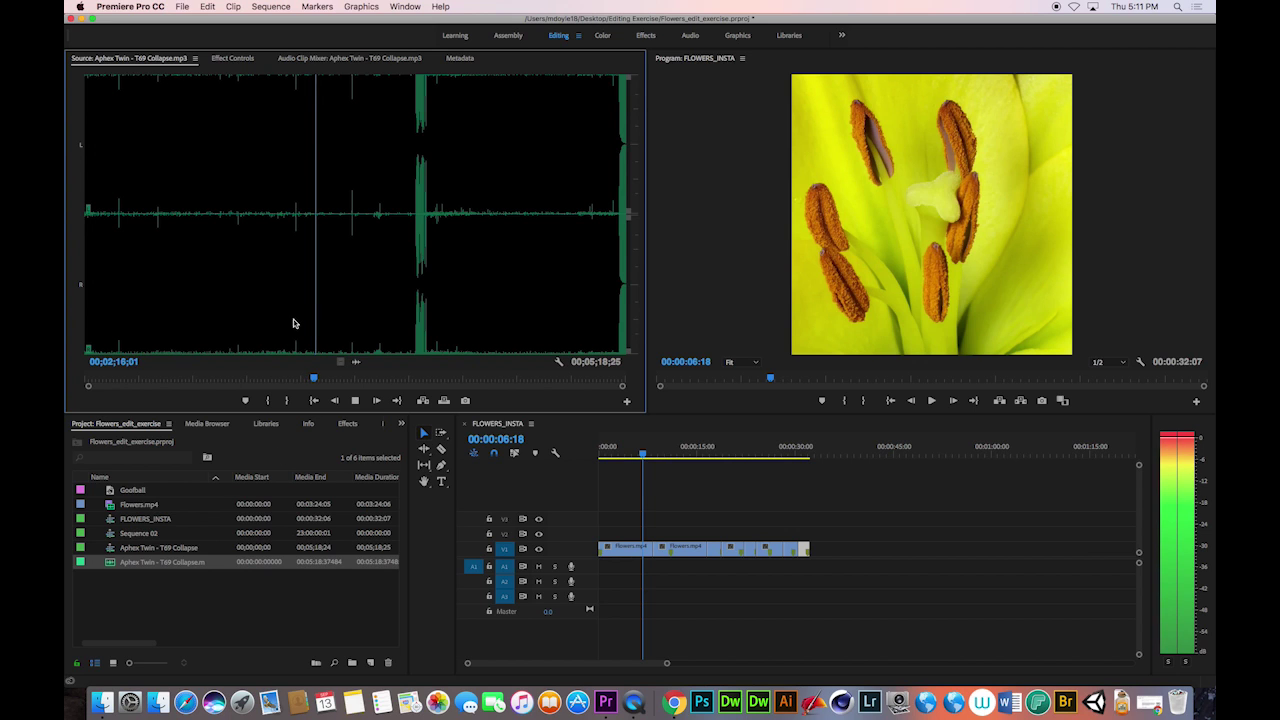
click(90, 279)
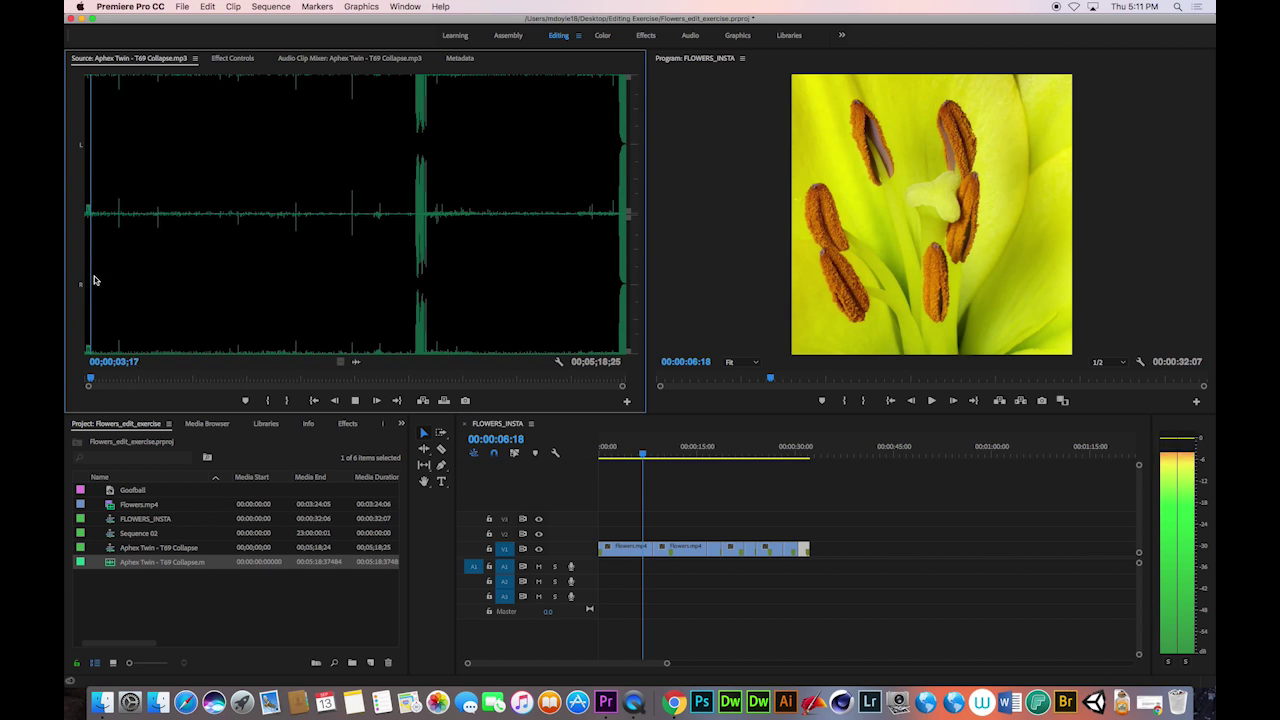
click(436, 296)
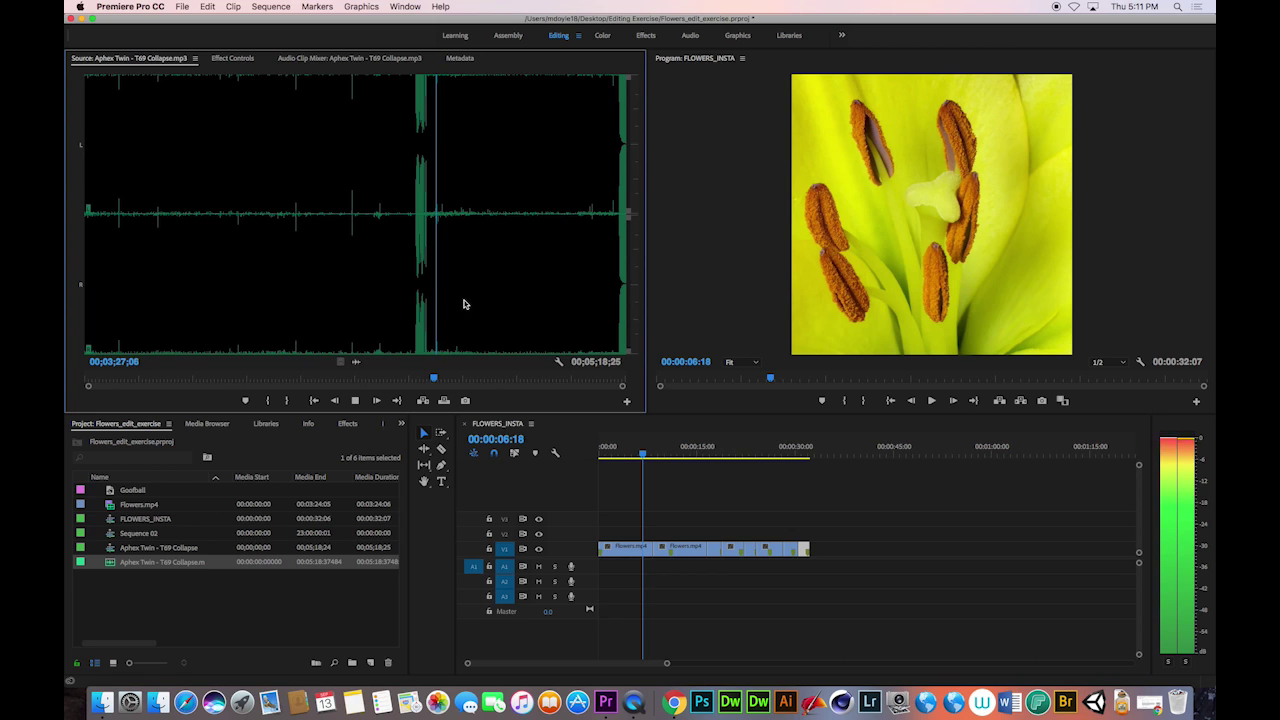
click(100, 315)
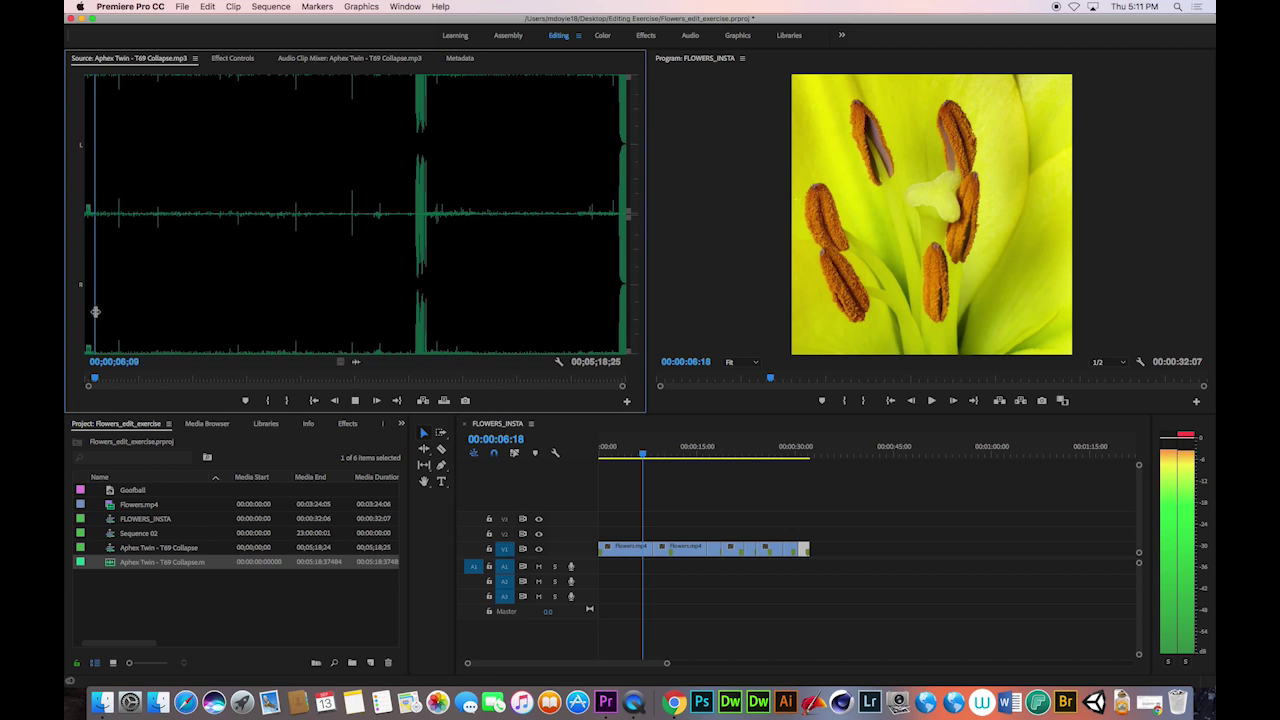
key(space)
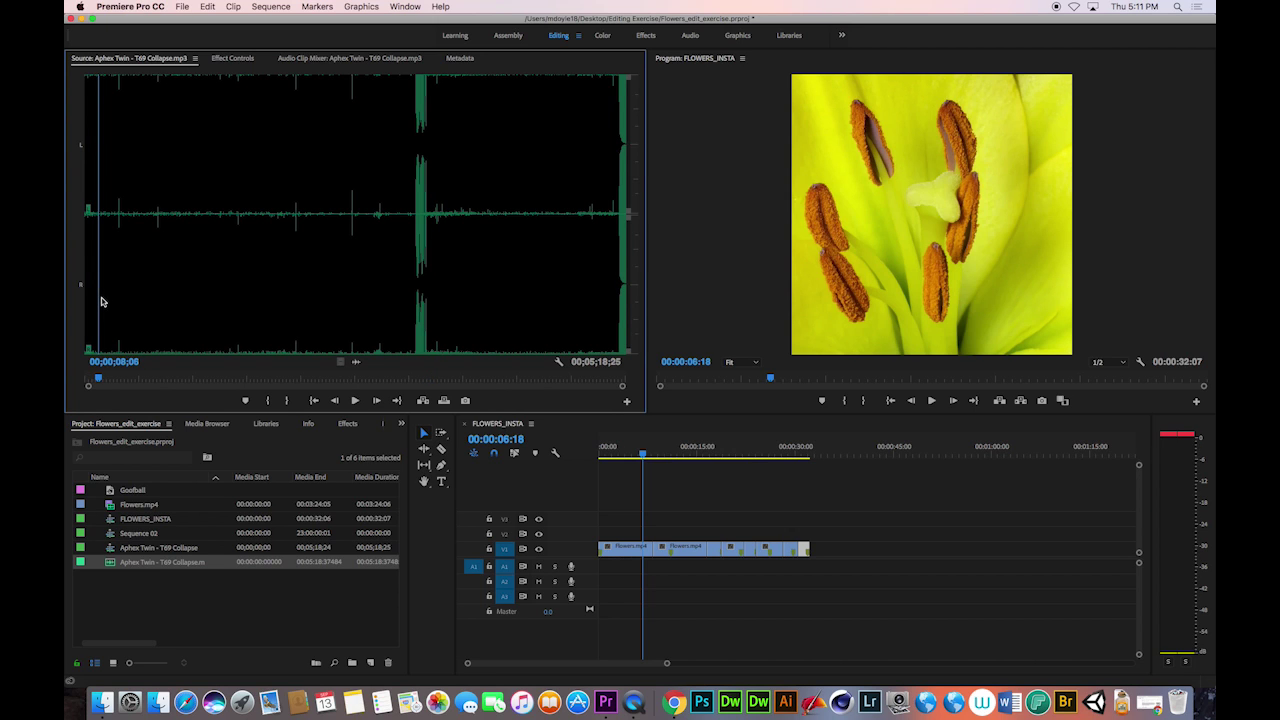
Mark the music's Out point at 00;00;08;06 and lay the track on A1, spanning the full length of the flower clips
key(o)
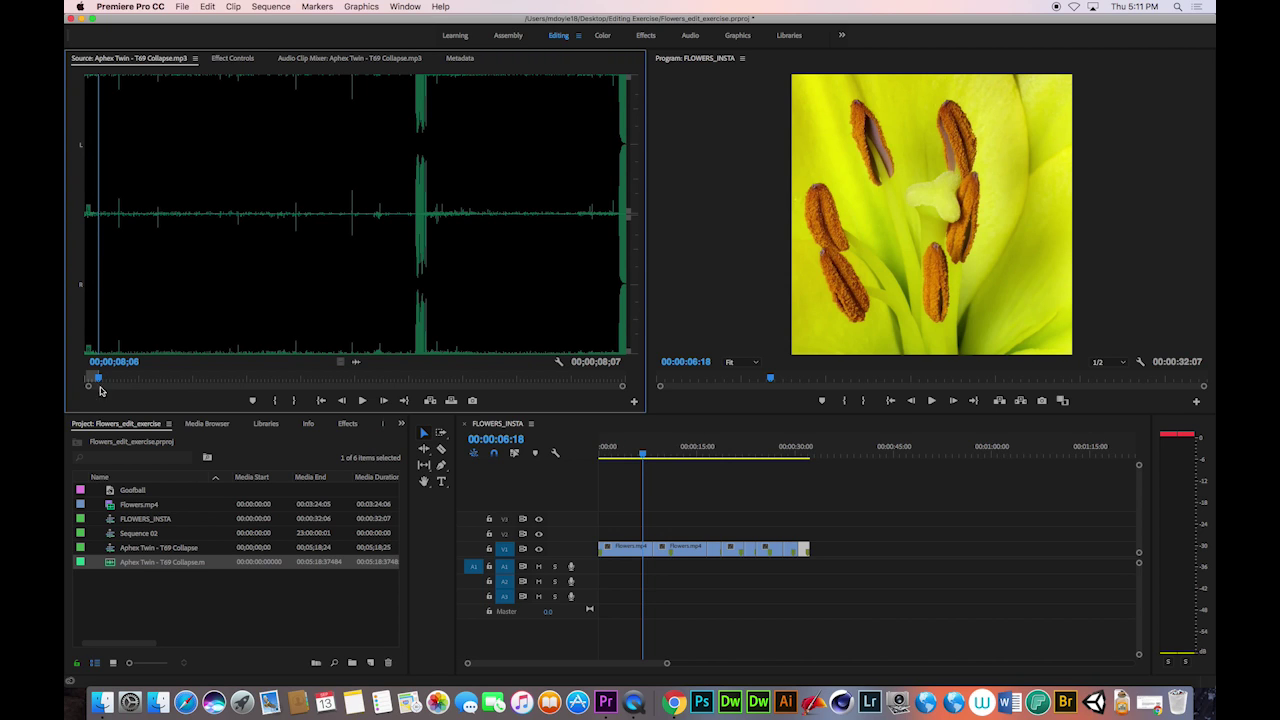
mouse_move(100, 387)
mouse_down()
mouse_move(75, 385)
mouse_move(98, 383)
mouse_up()
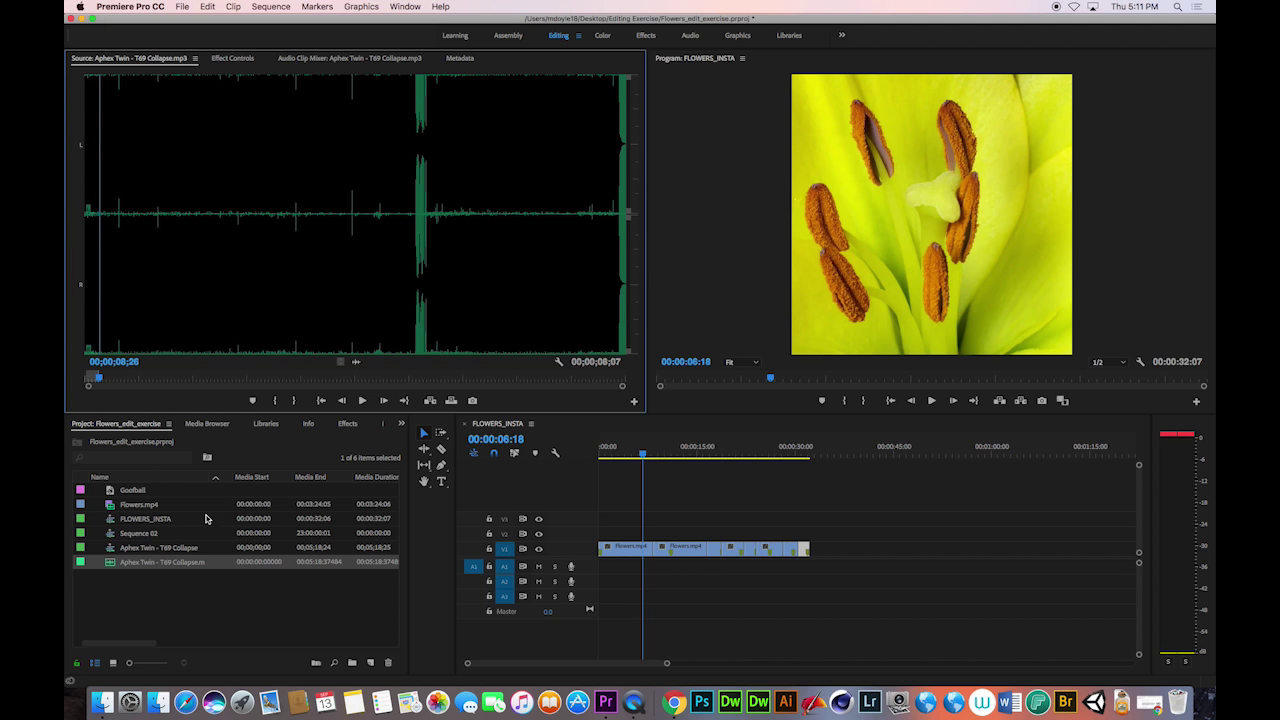
drag(109, 565, 808, 563)
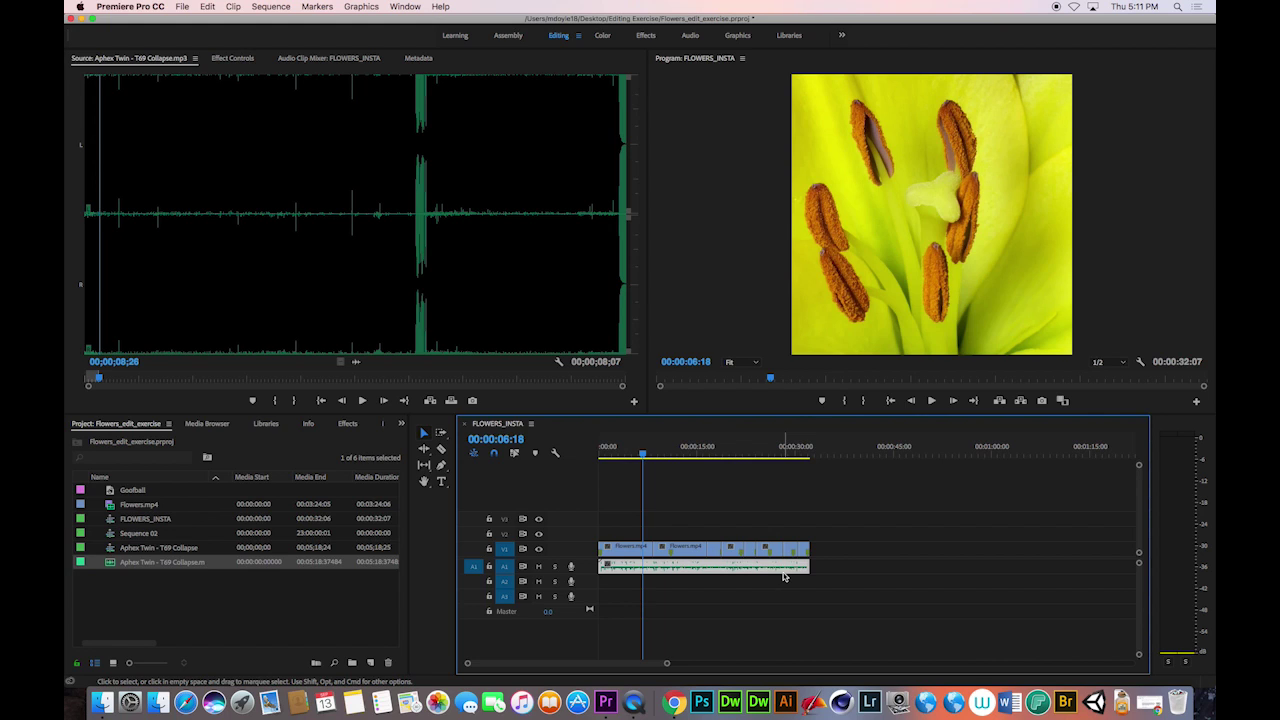
Play the FLOWERS_INSTA sequence full-screen from its beginning to review the flower clips with the music
drag(644, 452, 600, 452)
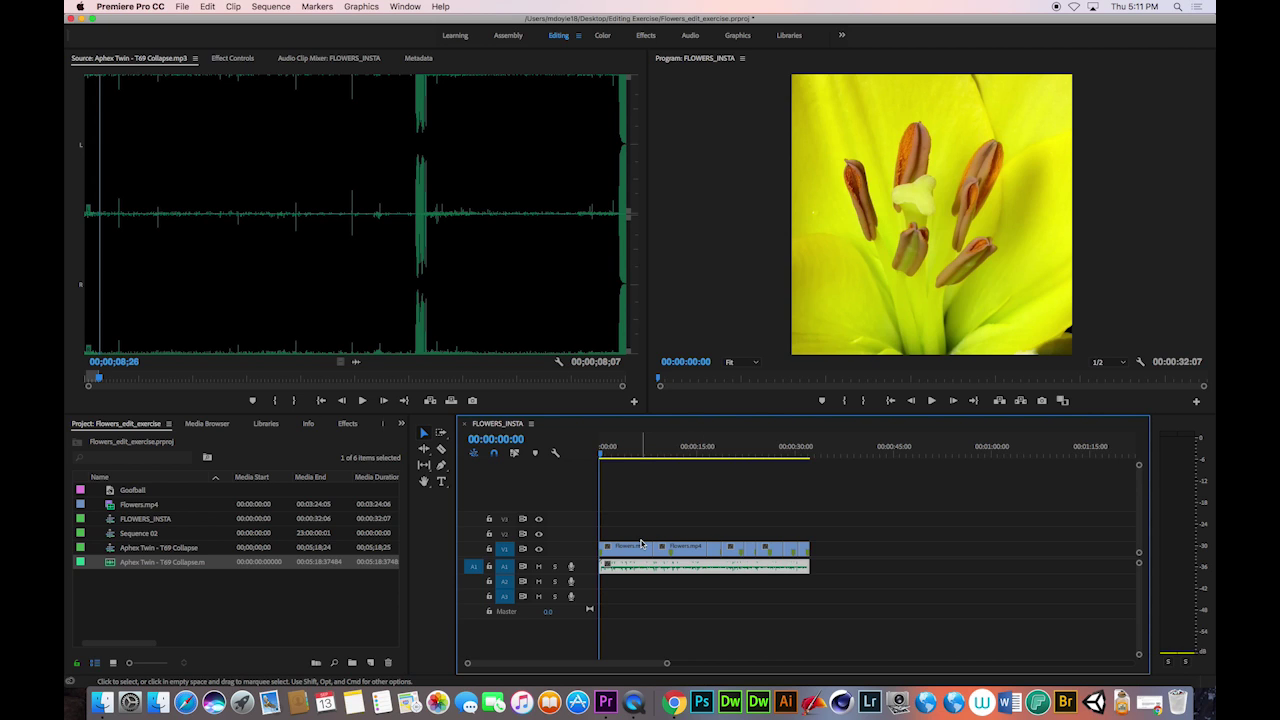
key(cmd+s)
key(ctrl+shift+f)
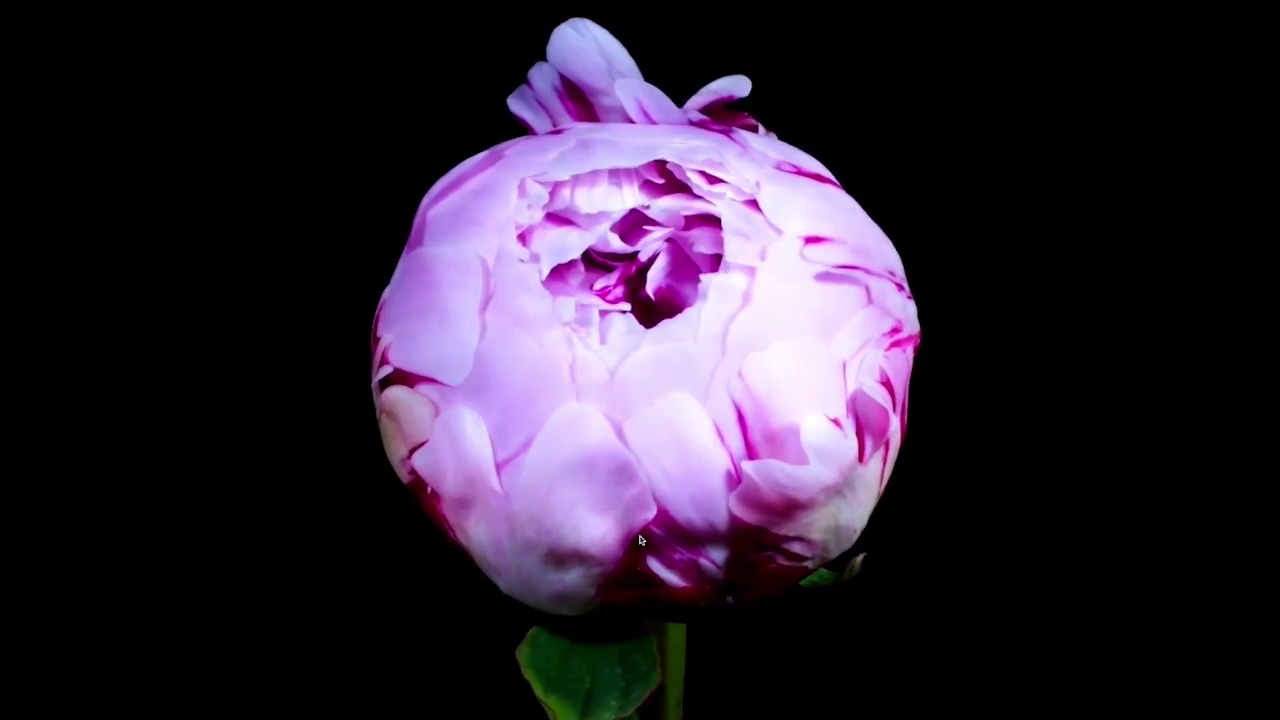
key(Escape)
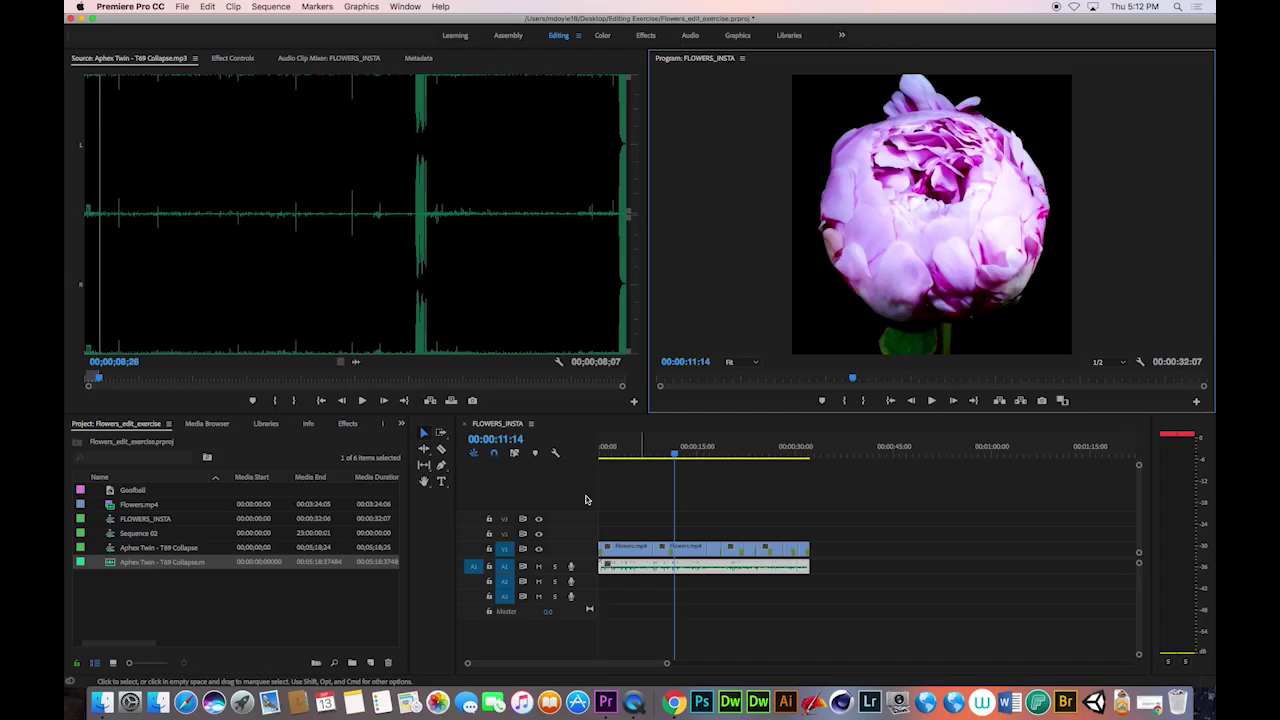
drag(676, 453, 608, 450)
key(ctrl+grave)
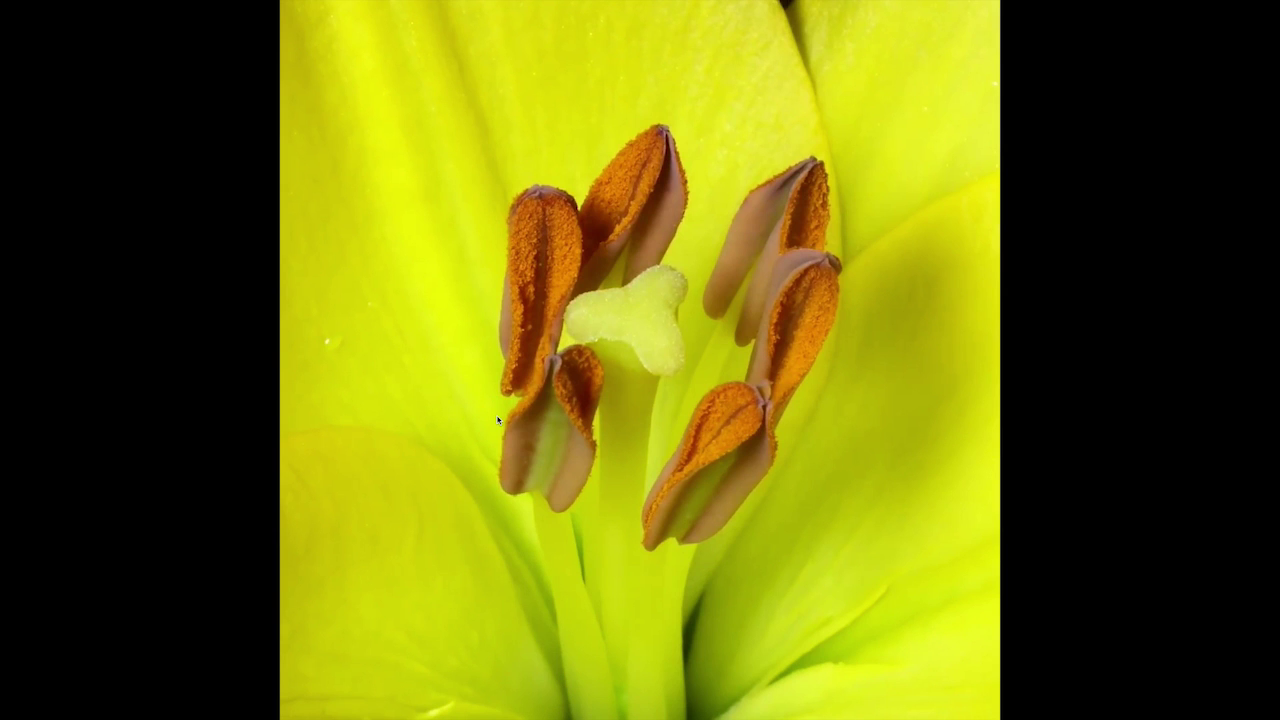
key(Escape)
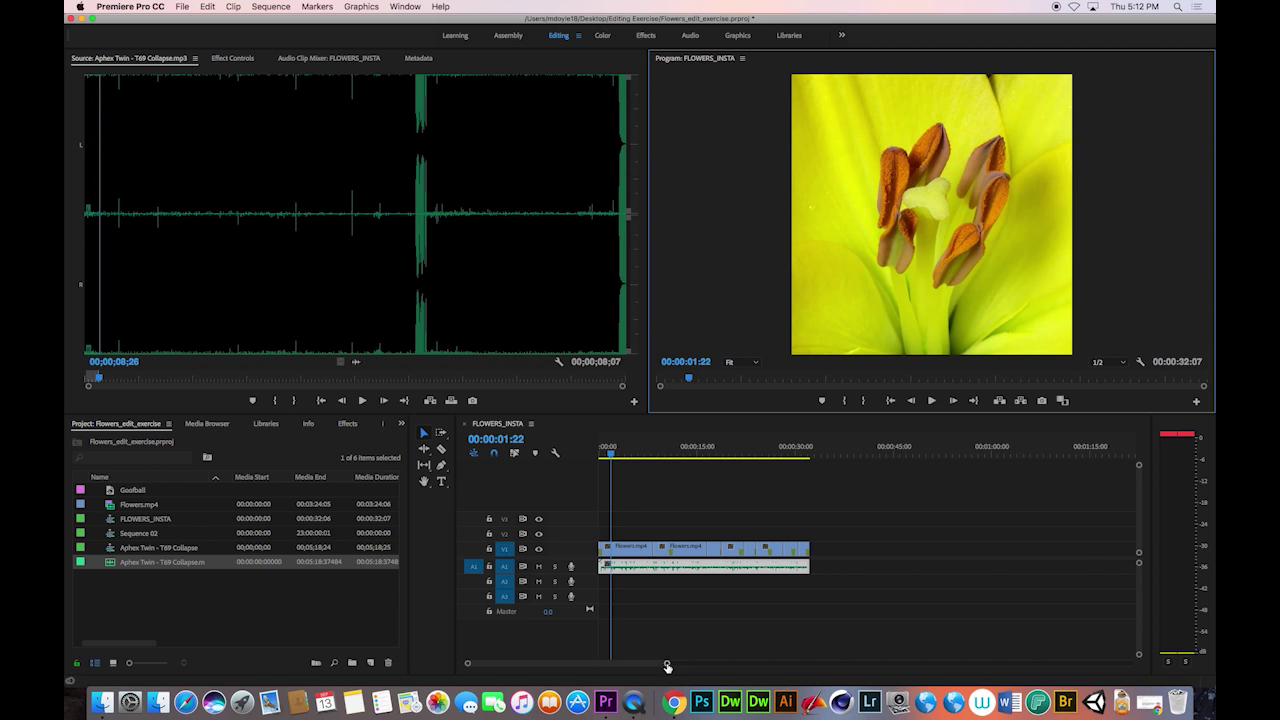
Increase the height of audio track A1 and magnify the sequence's opening so the music's waveform peaks are readable
drag(667, 666, 590, 664)
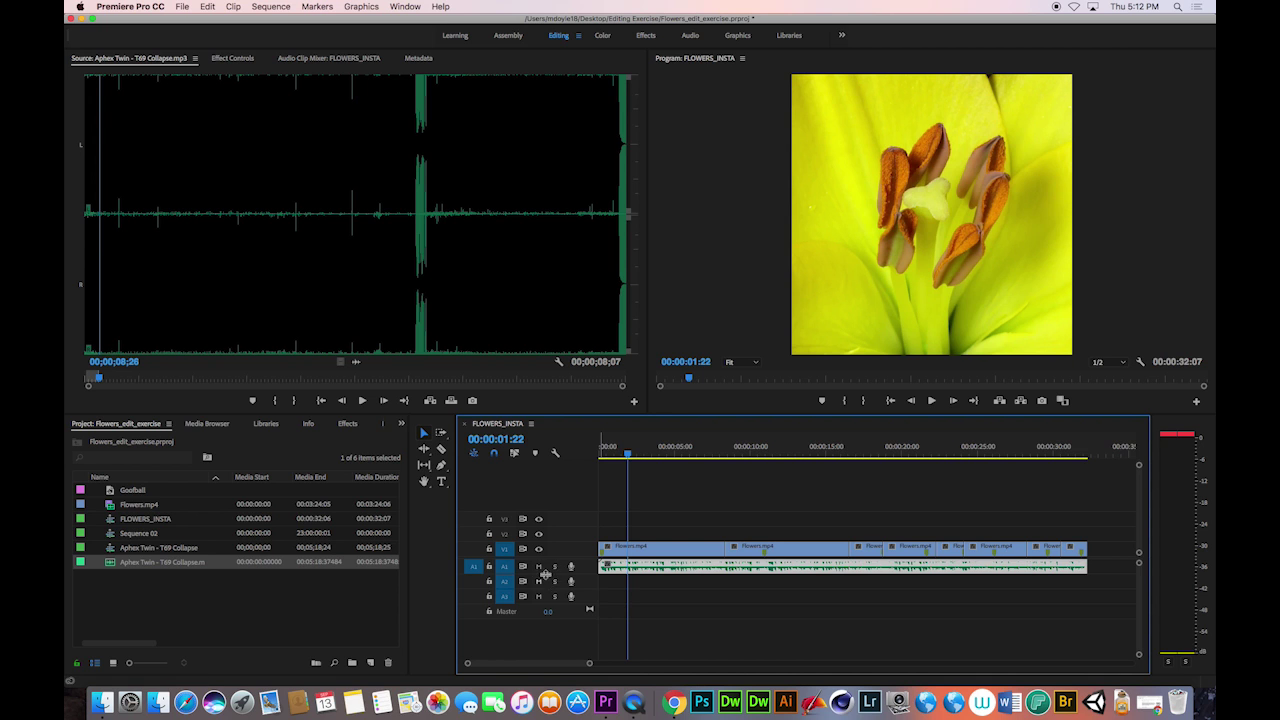
drag(545, 573, 555, 616)
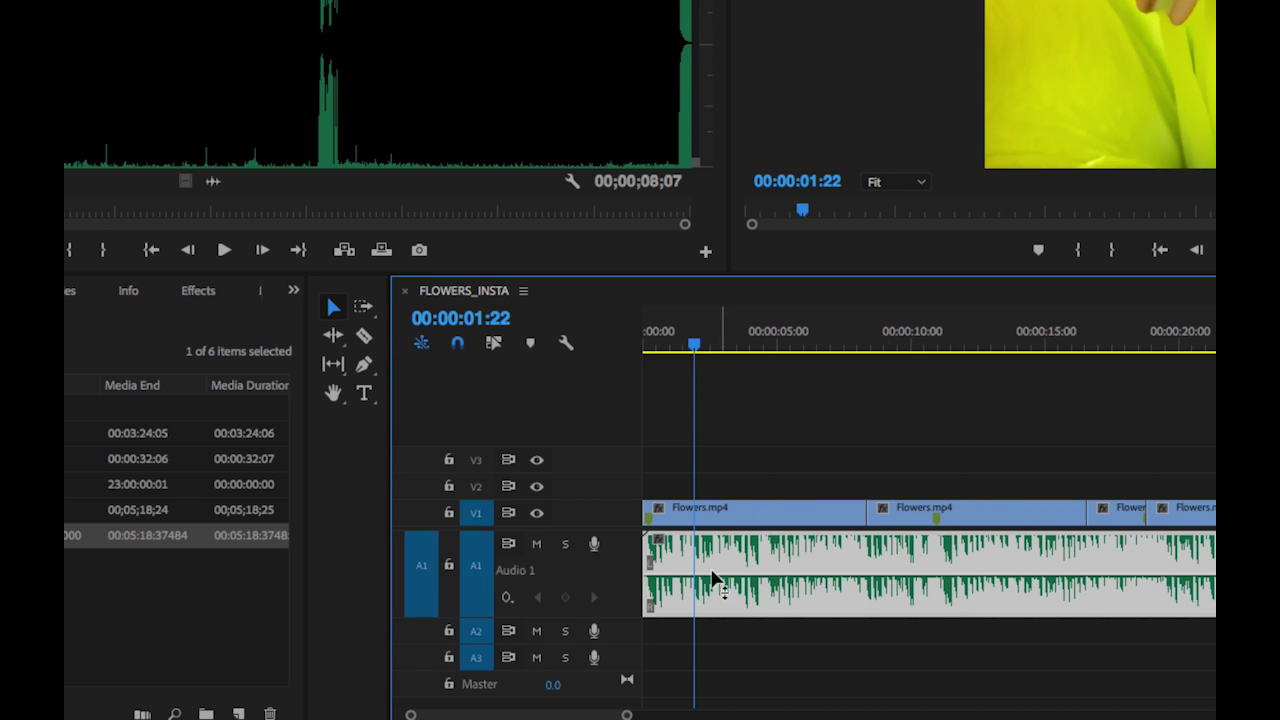
drag(627, 710, 566, 707)
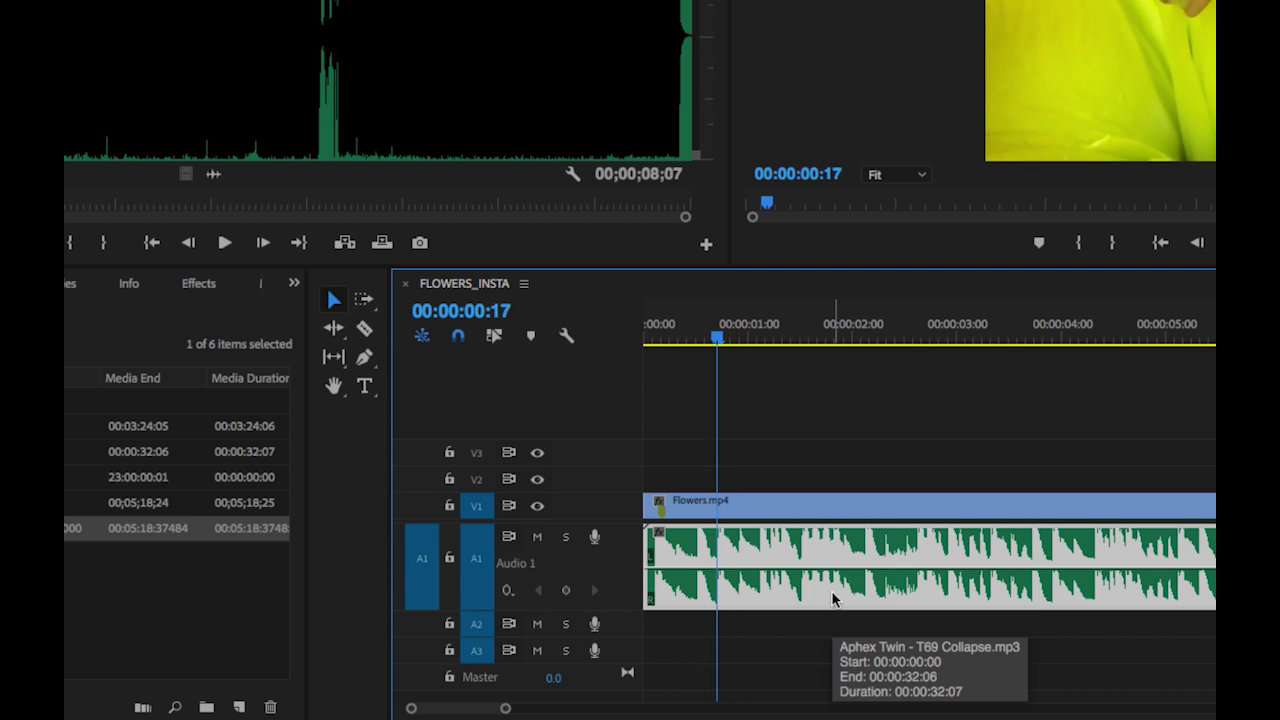
Play the first seconds with the system volume raised, comparing the waveform peaks to the beats, and return to 00:00:00:03
key(l)
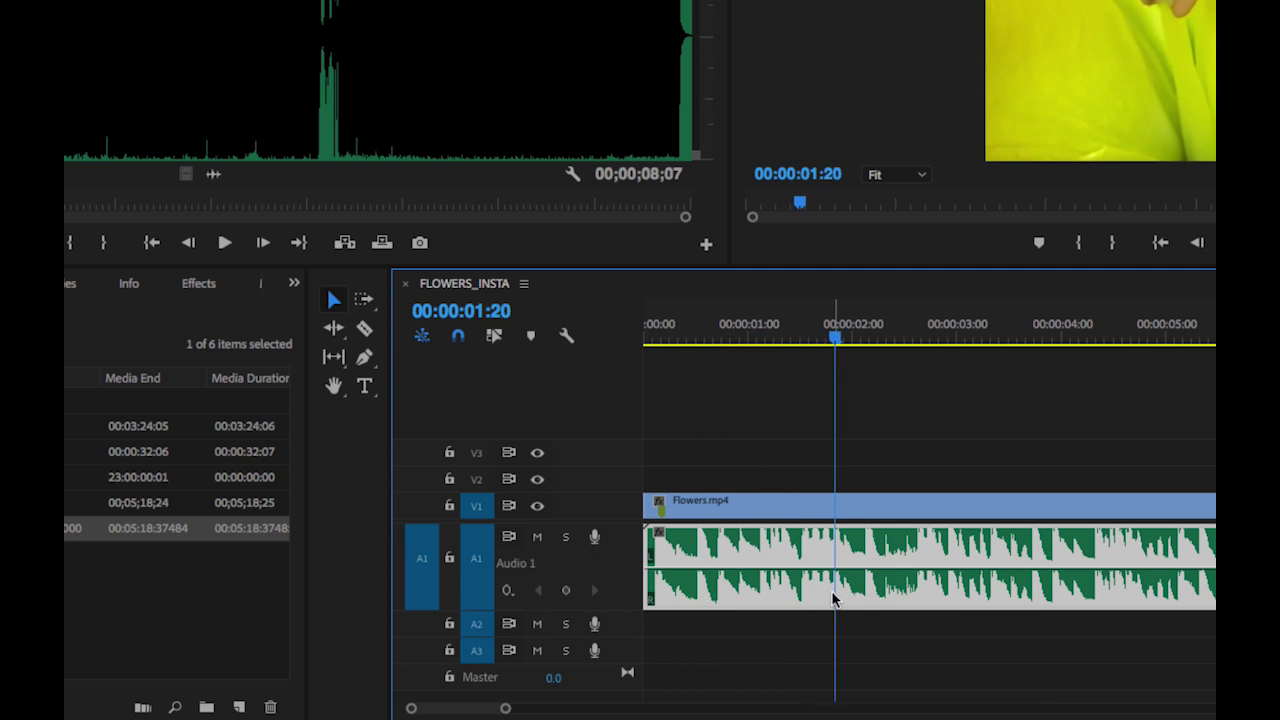
key(XF86AudioRaiseVolume)
key(XF86AudioRaiseVolume)
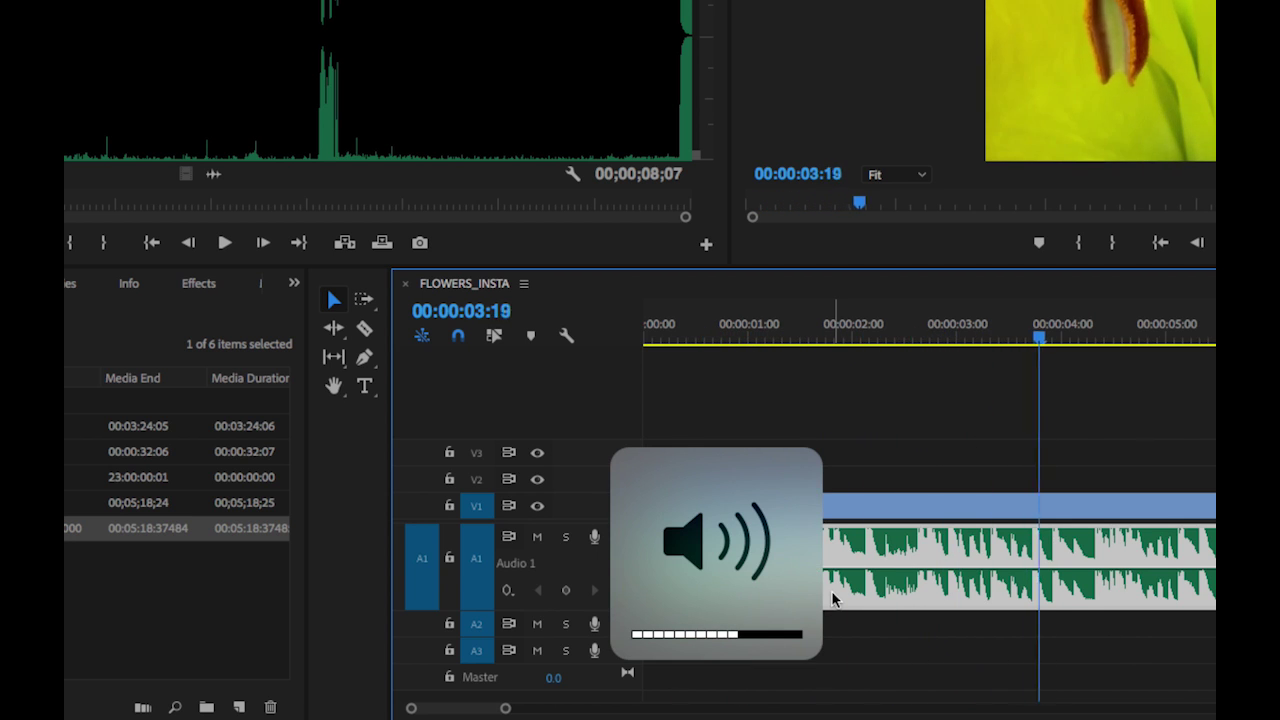
key(j)
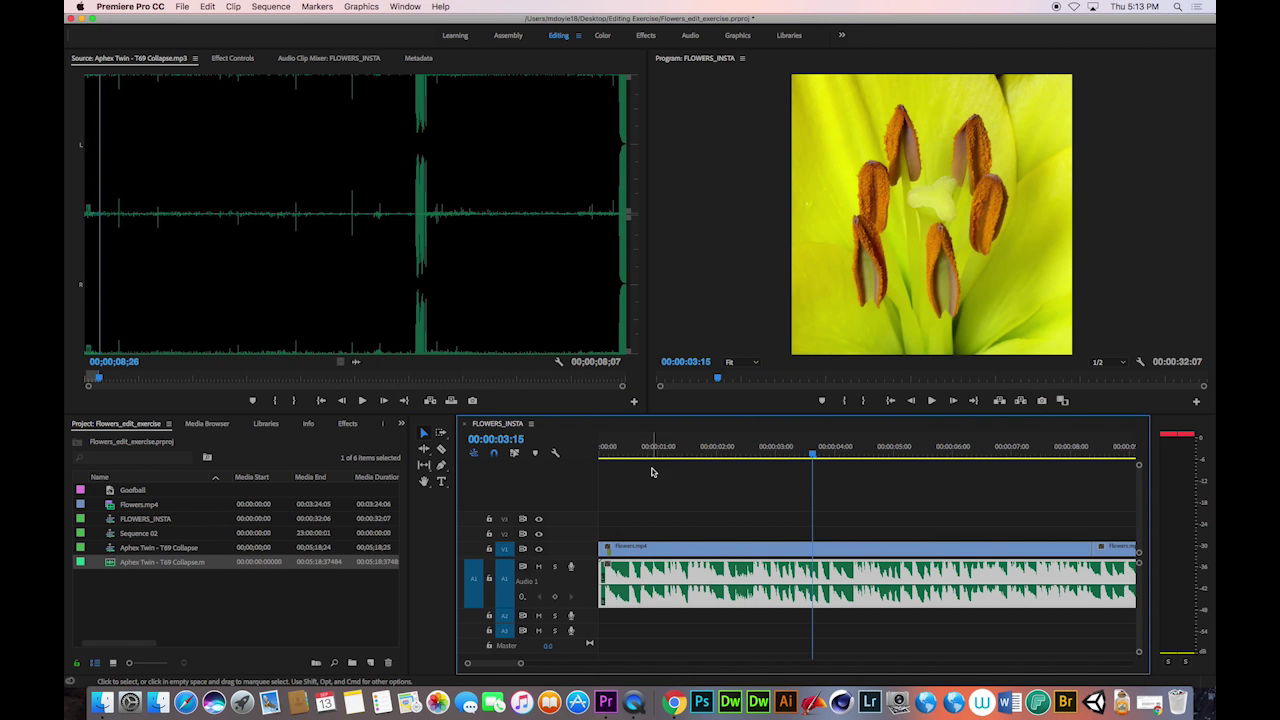
drag(606, 452, 606, 456)
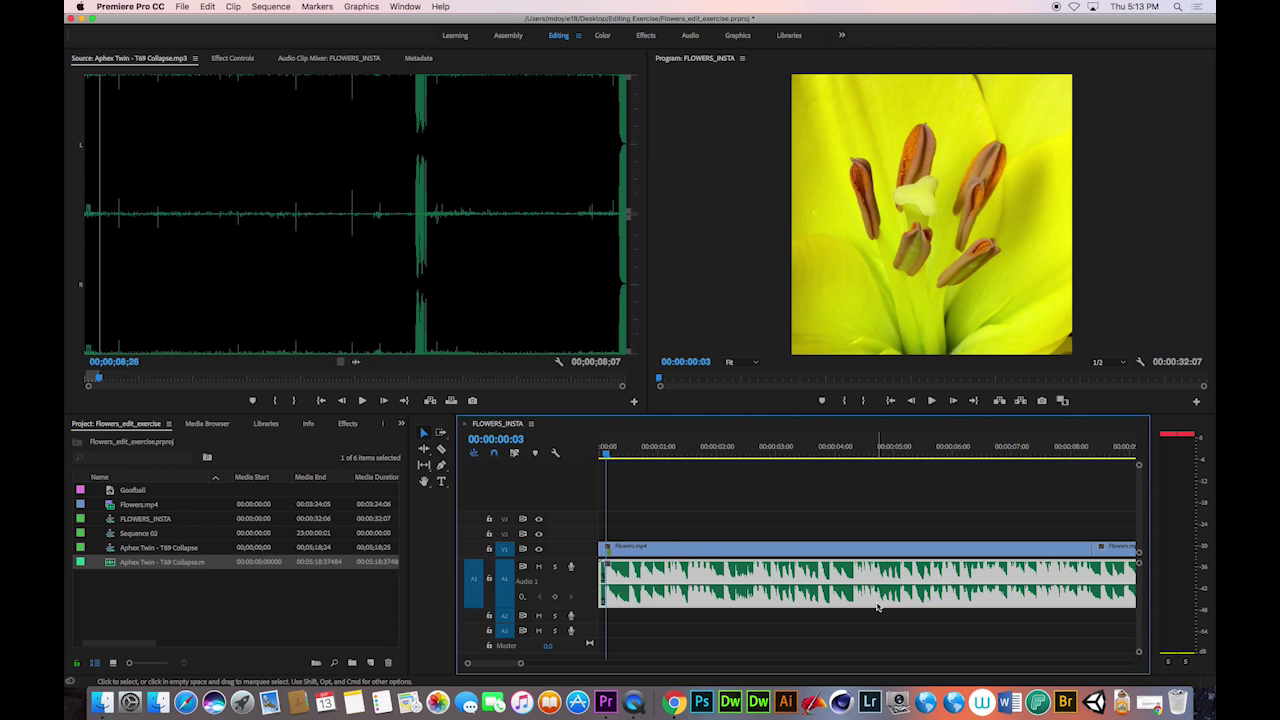
key(XF86AudioRaiseVolume)
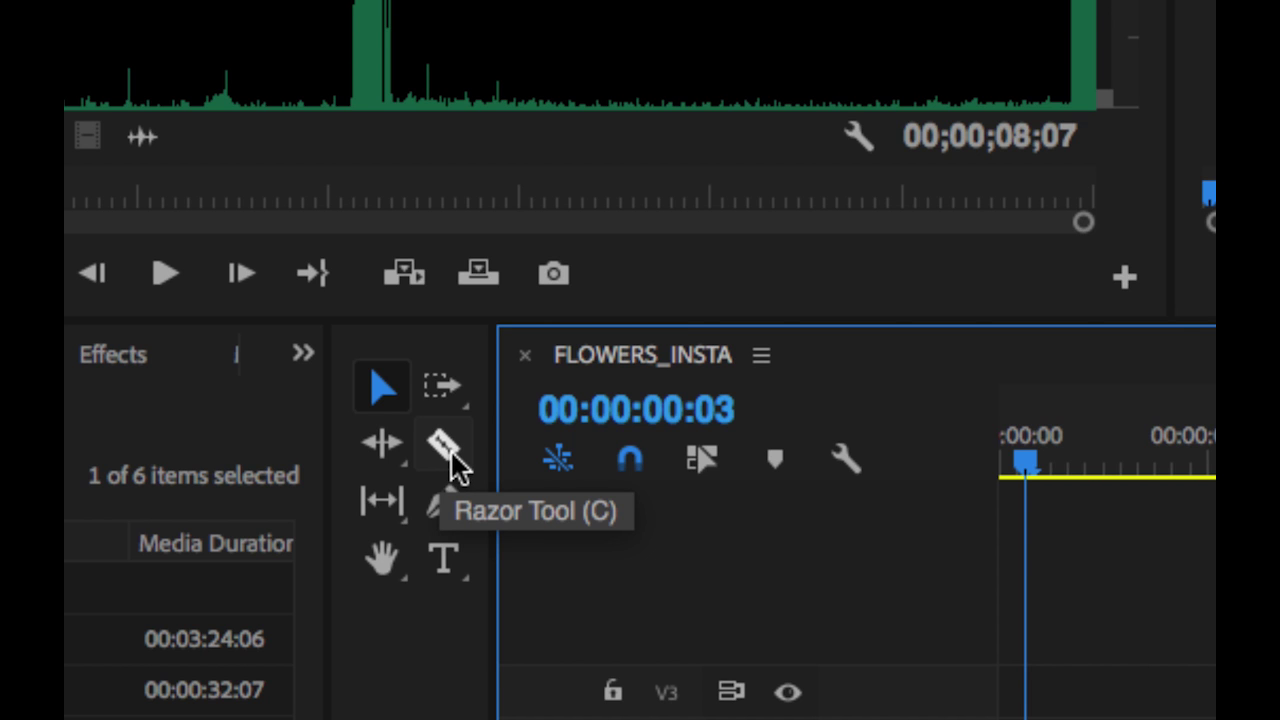
Try cutting the first flower clip on V1 at two music peaks with the Razor tool, and undo both cuts
click(448, 458)
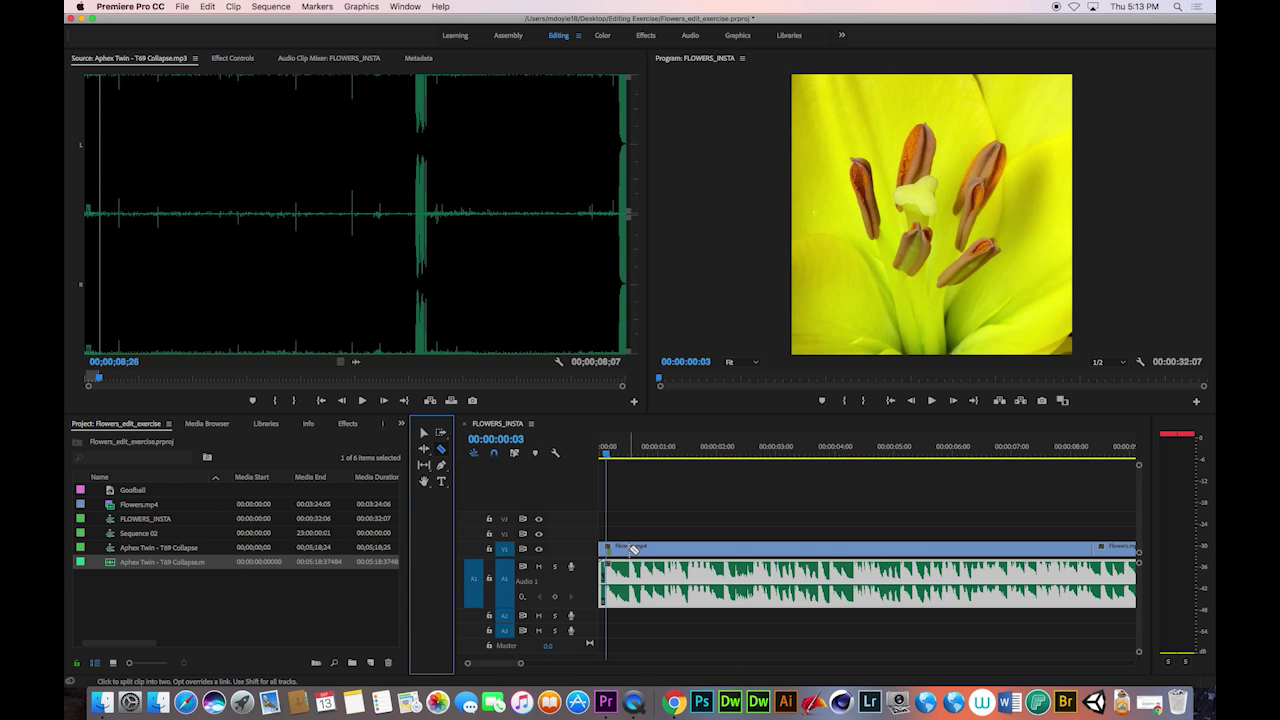
scroll(633, 549, down, 1)
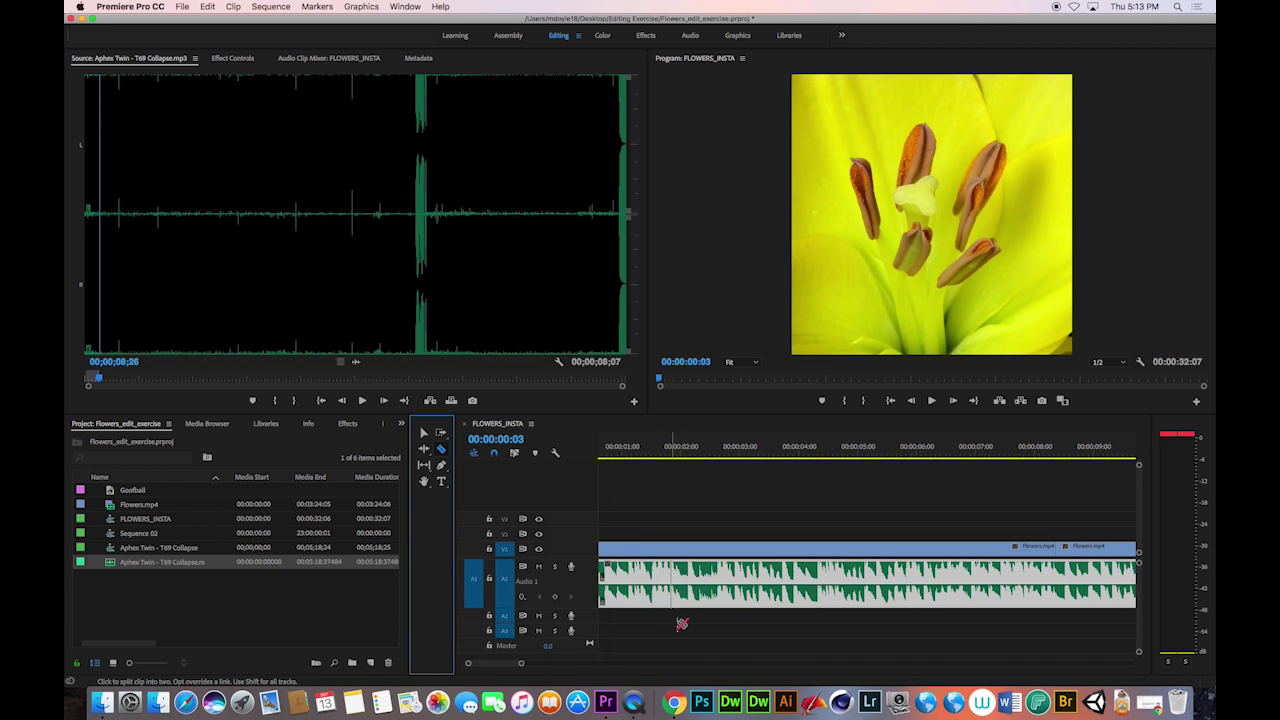
mouse_move(521, 664)
mouse_down()
mouse_move(481, 663)
mouse_move(500, 665)
mouse_up()
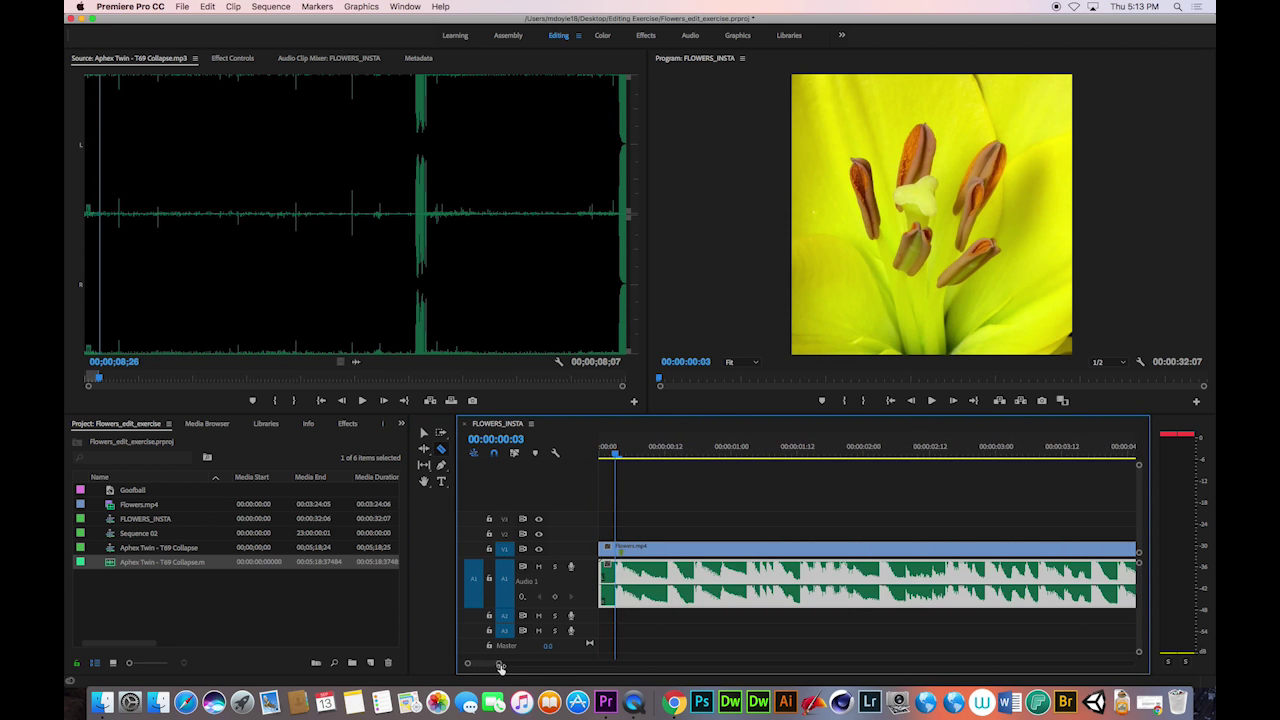
click(669, 551)
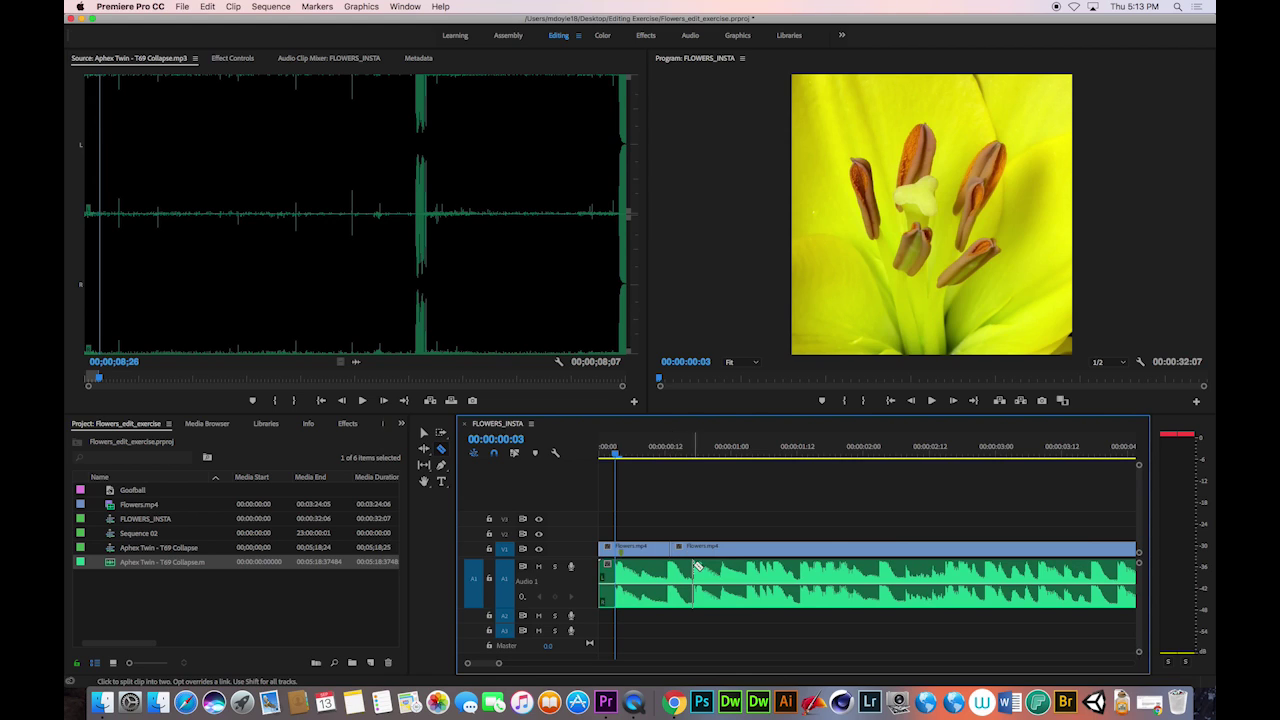
click(749, 549)
key(super+z)
key(super+z)
Play the sequence's opening three seconds repeatedly from the start to listen for the beats in the music
drag(672, 451, 583, 452)
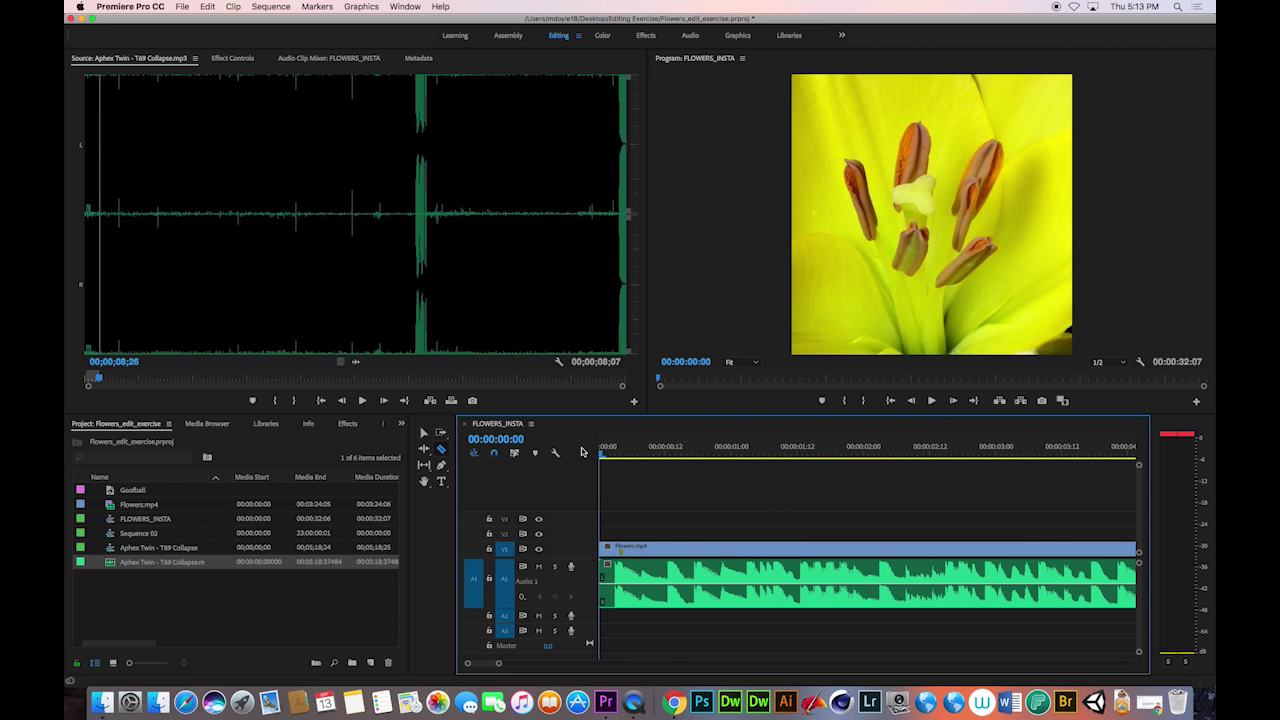
key(space)
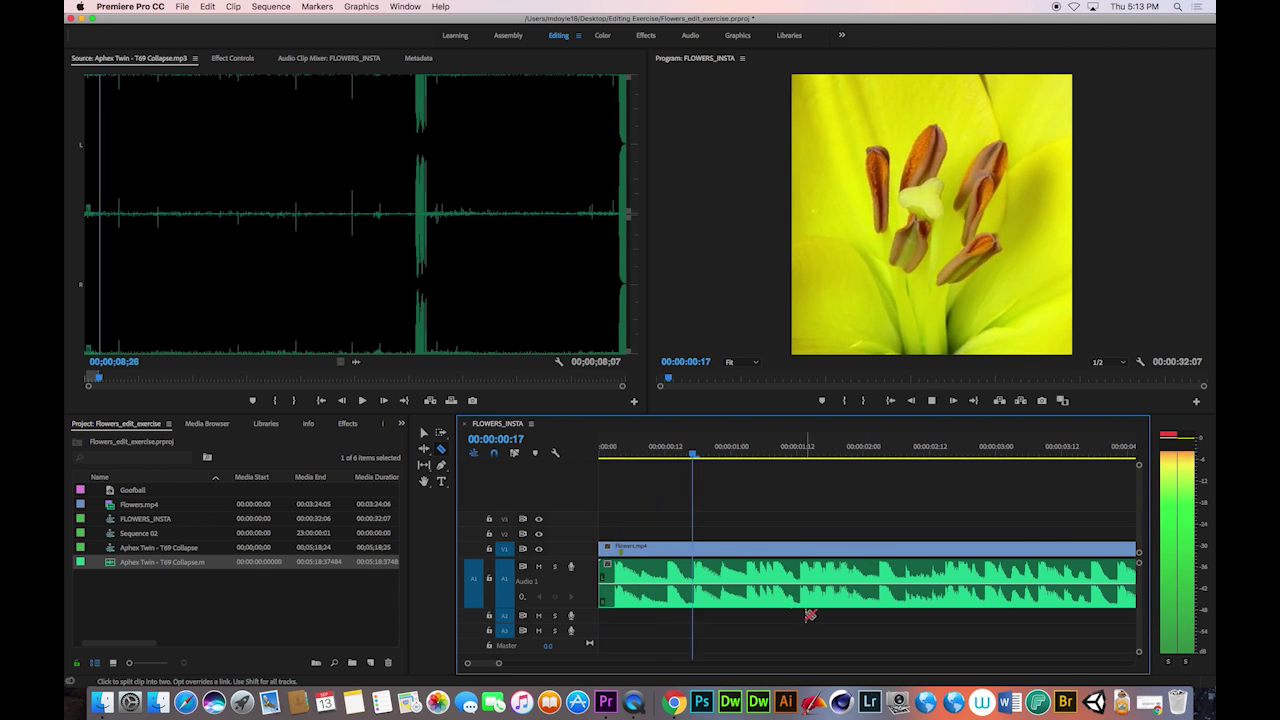
key(space)
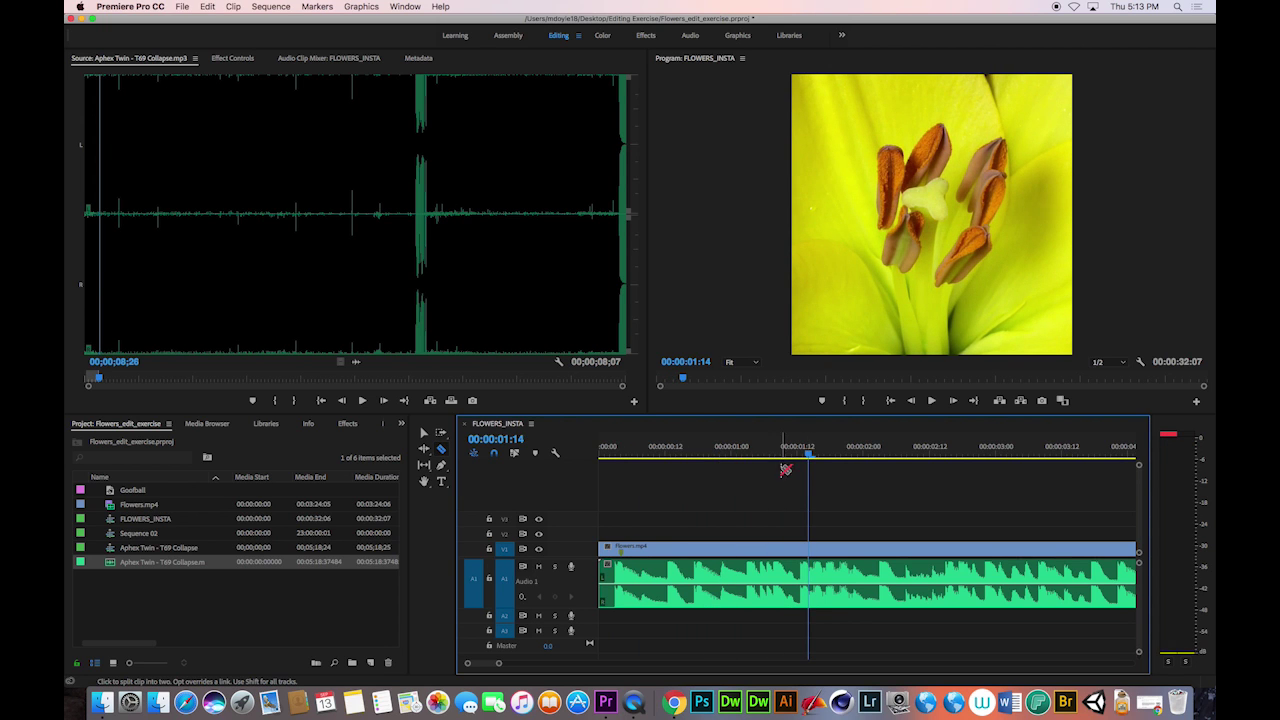
click(742, 453)
key(space)
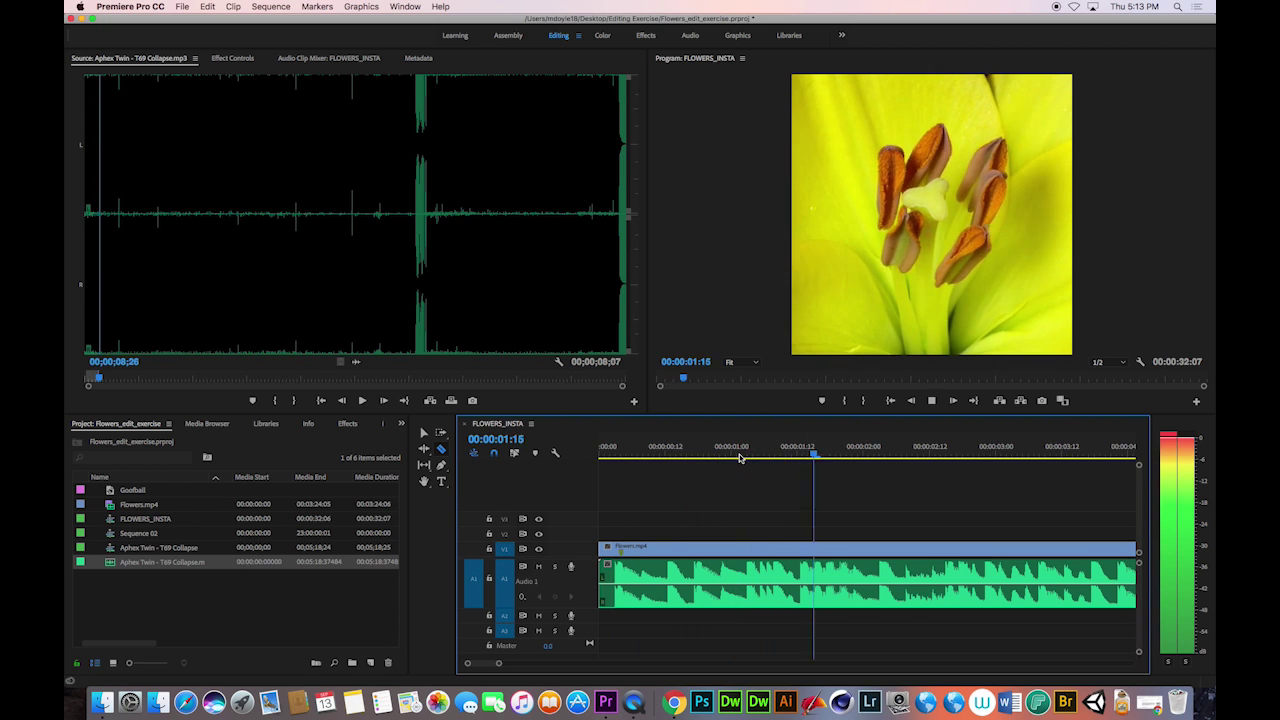
drag(743, 455, 648, 455)
key(space)
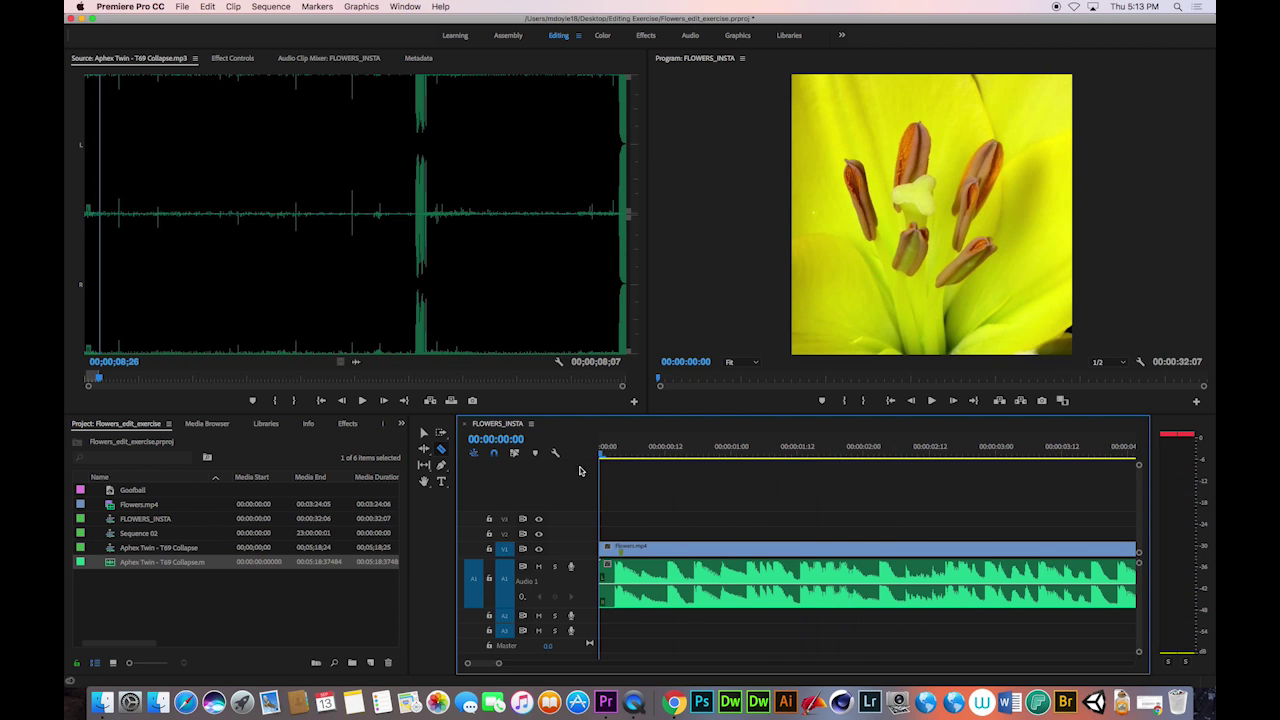
key(c)
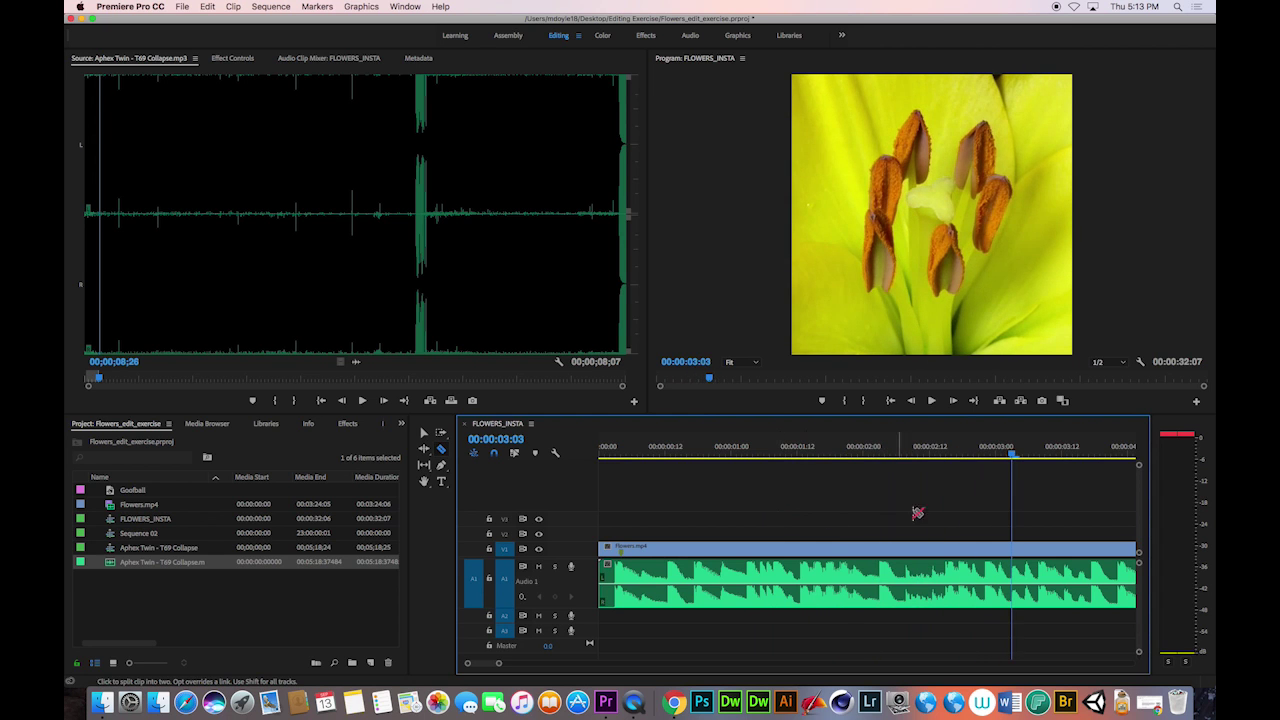
Scrub back and forth around the one-second mark to find the beat, bringing the playhead to 00:00:01:03
click(731, 455)
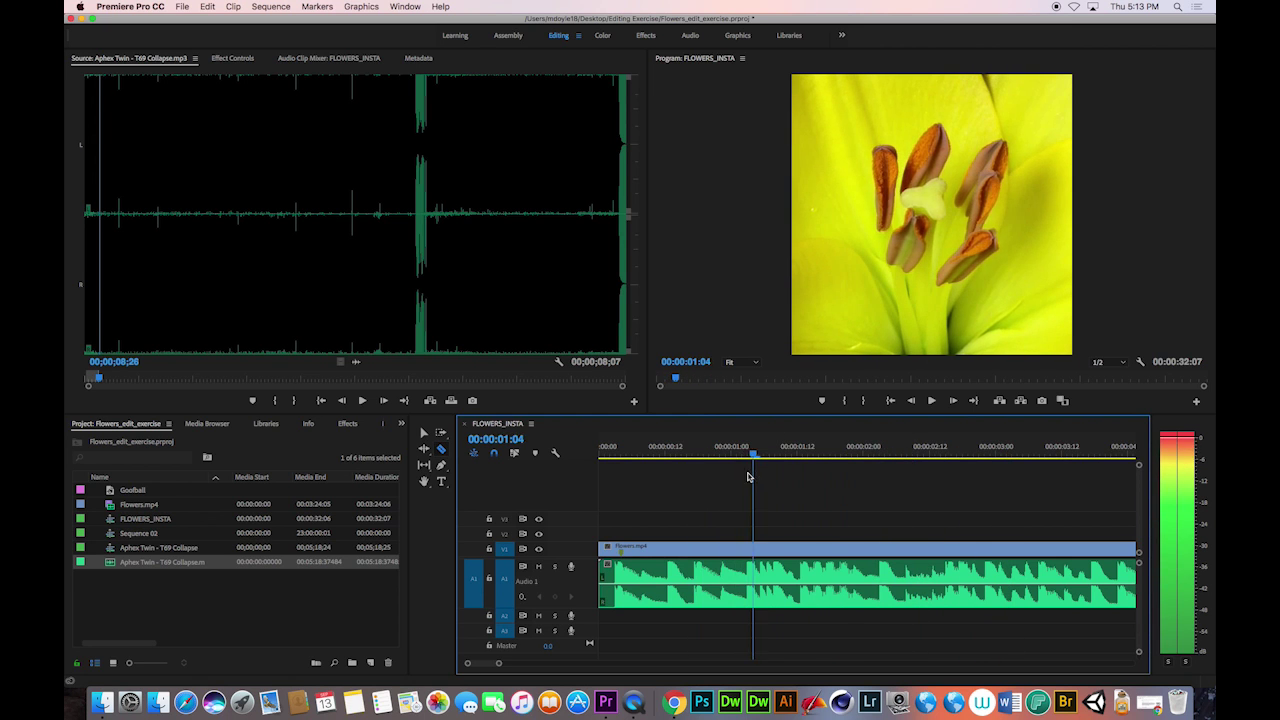
click(714, 471)
click(729, 472)
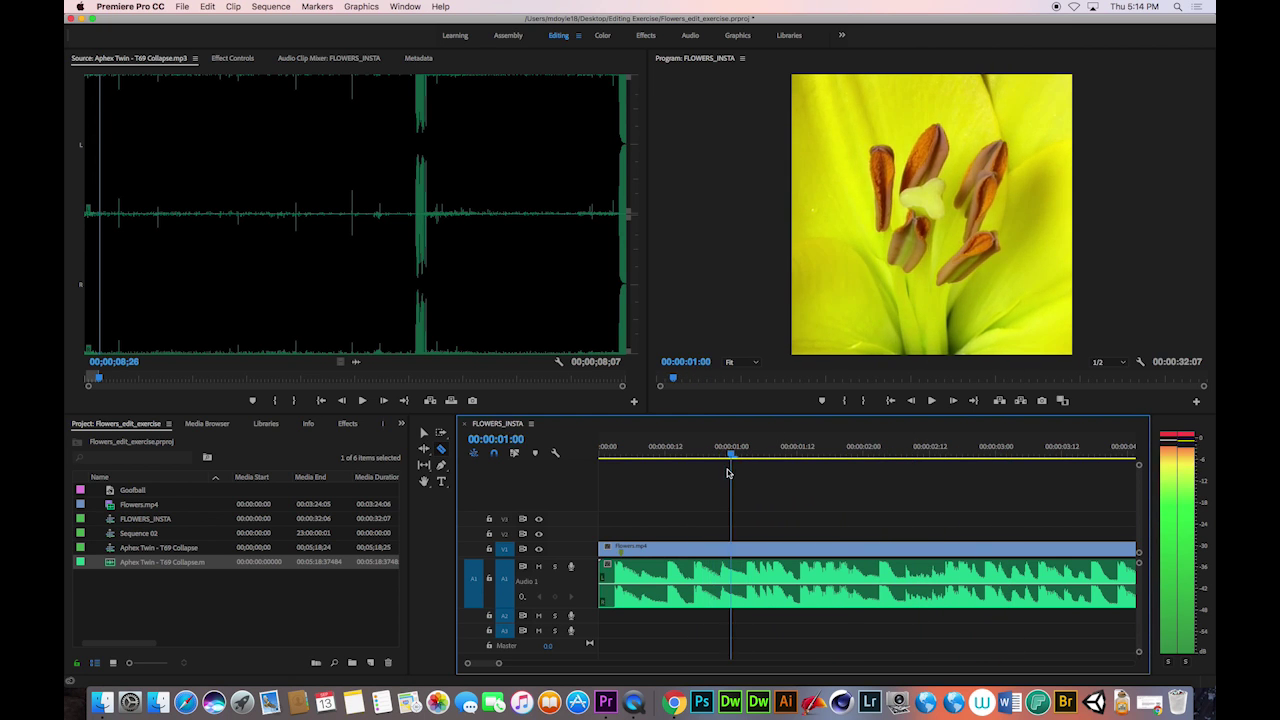
click(746, 477)
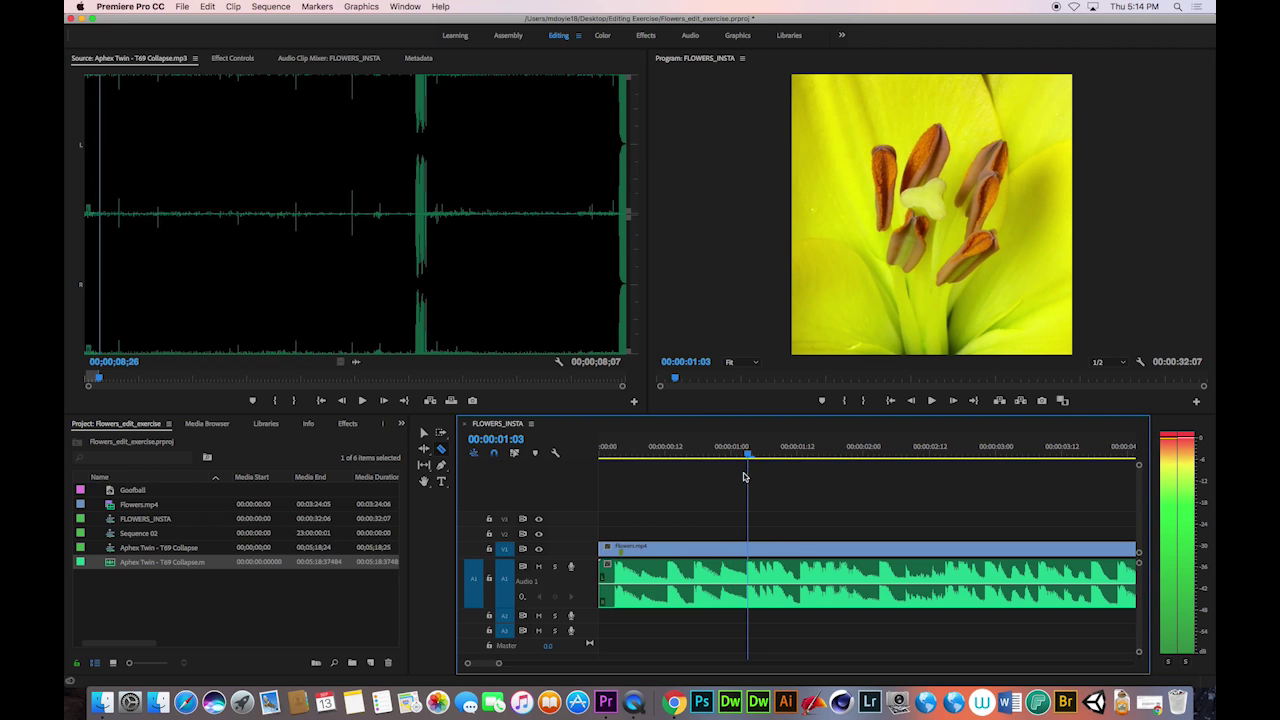
Try cutting the yellow flower clip on V1 at 00:00:01:03 and at the following music peak, and undo both cuts
click(751, 548)
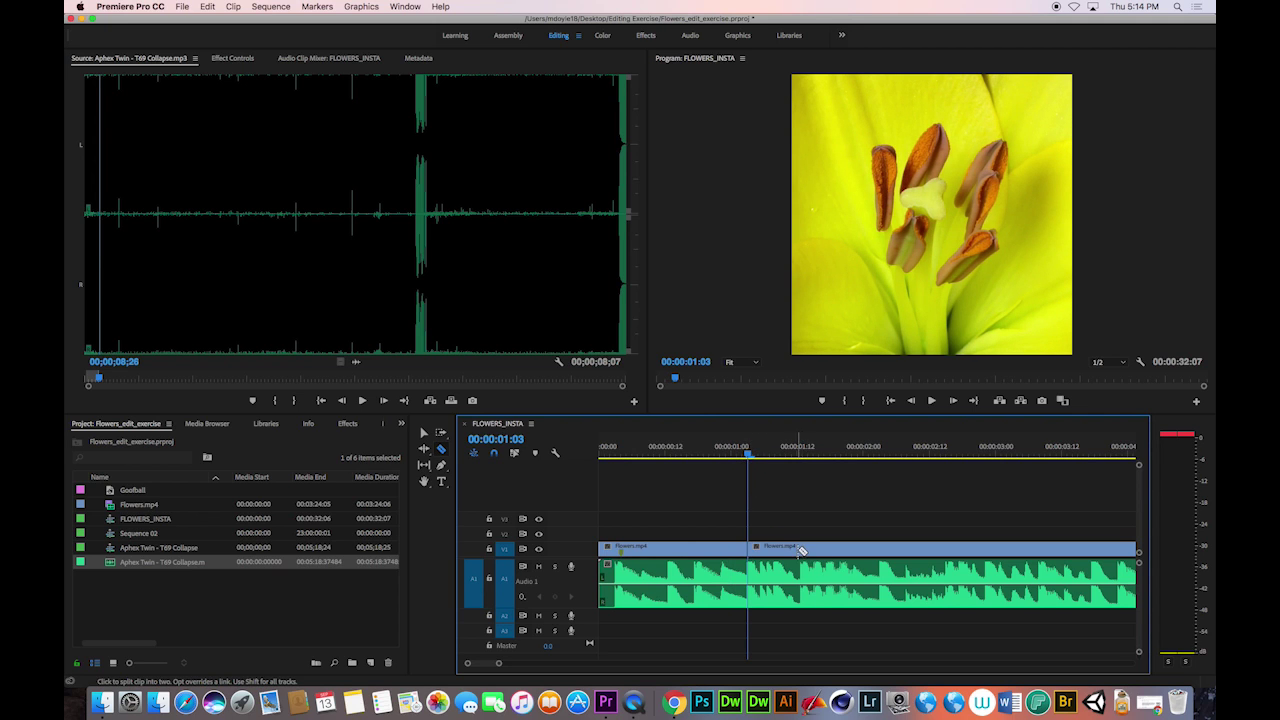
click(805, 548)
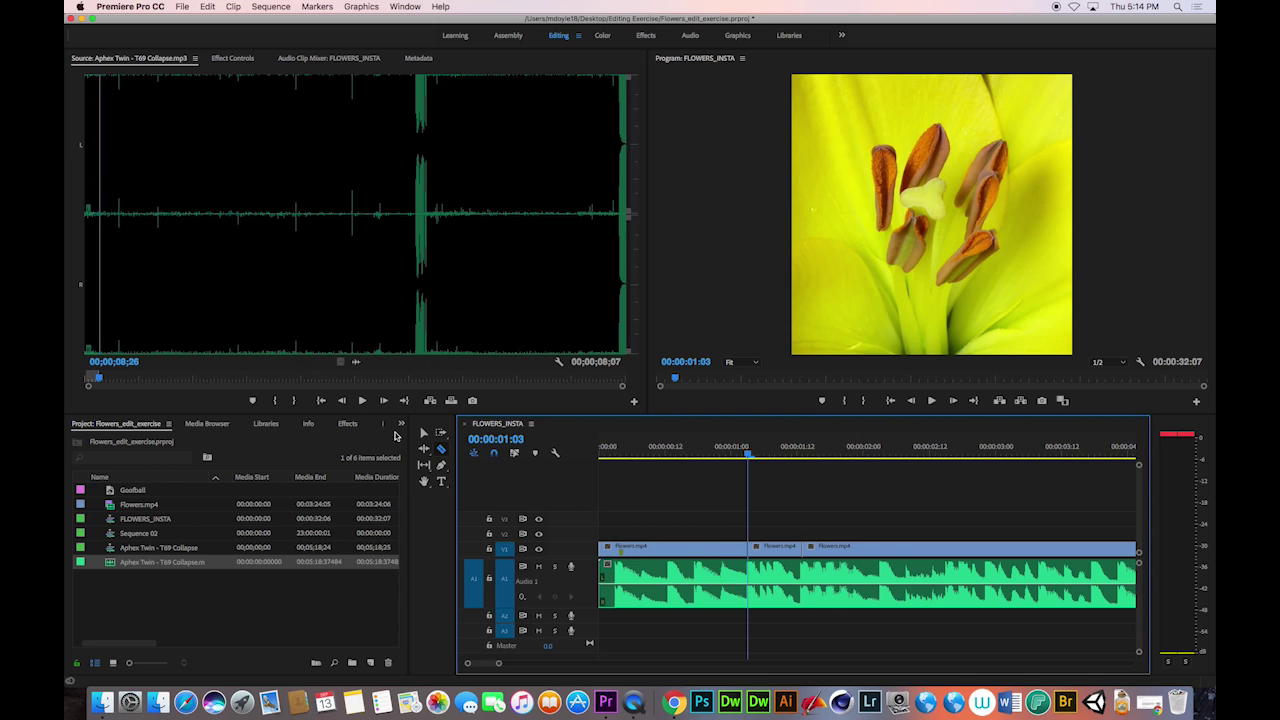
key(v)
scroll(785, 556, right, 1)
click(760, 553)
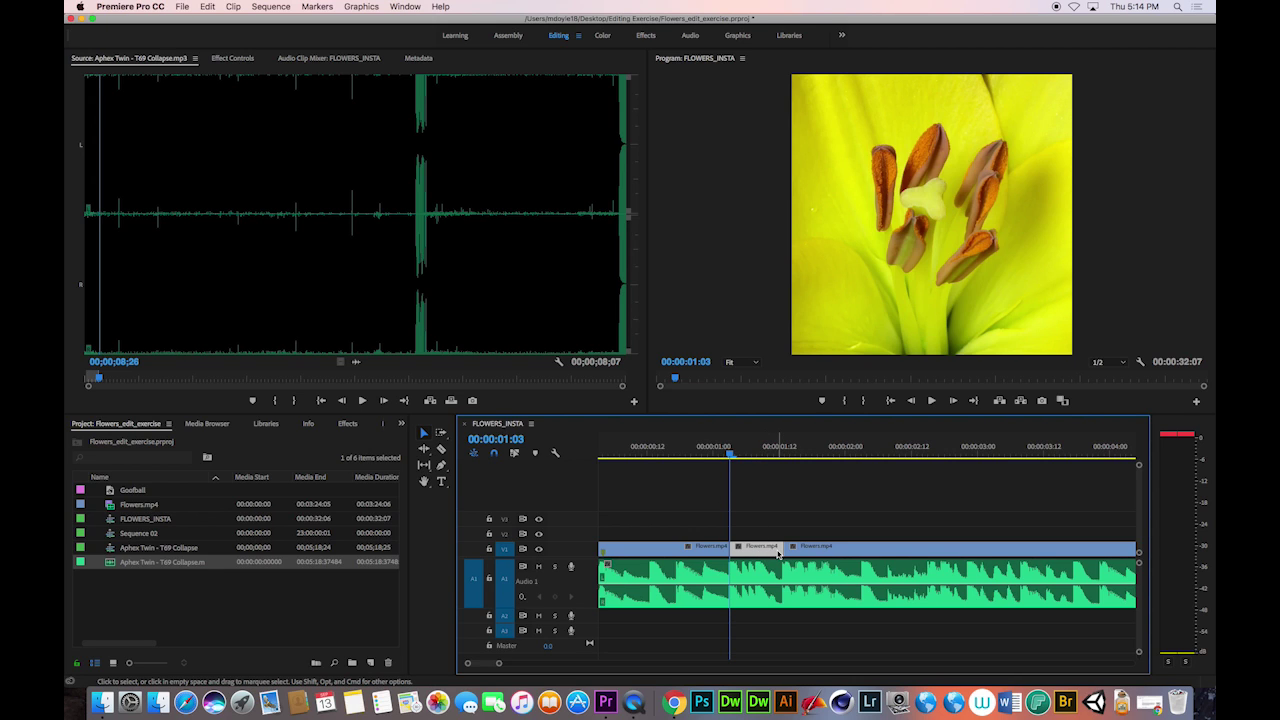
key(super+z)
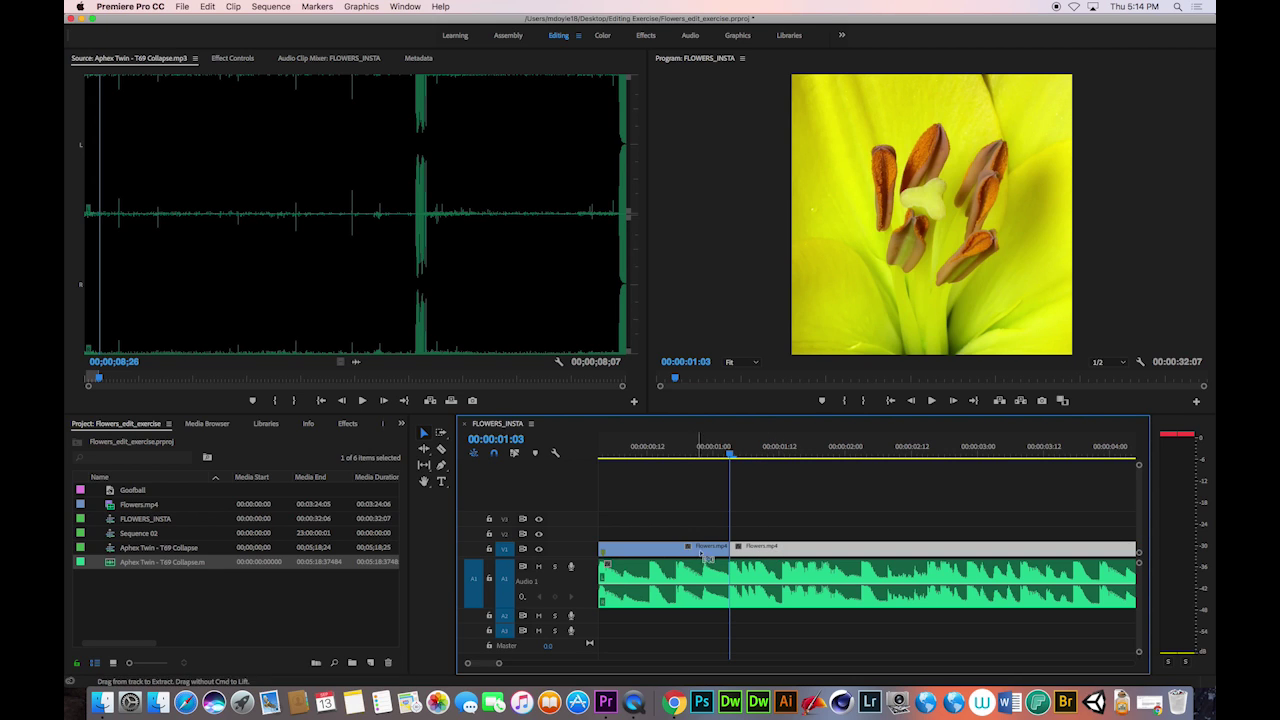
key(super+z)
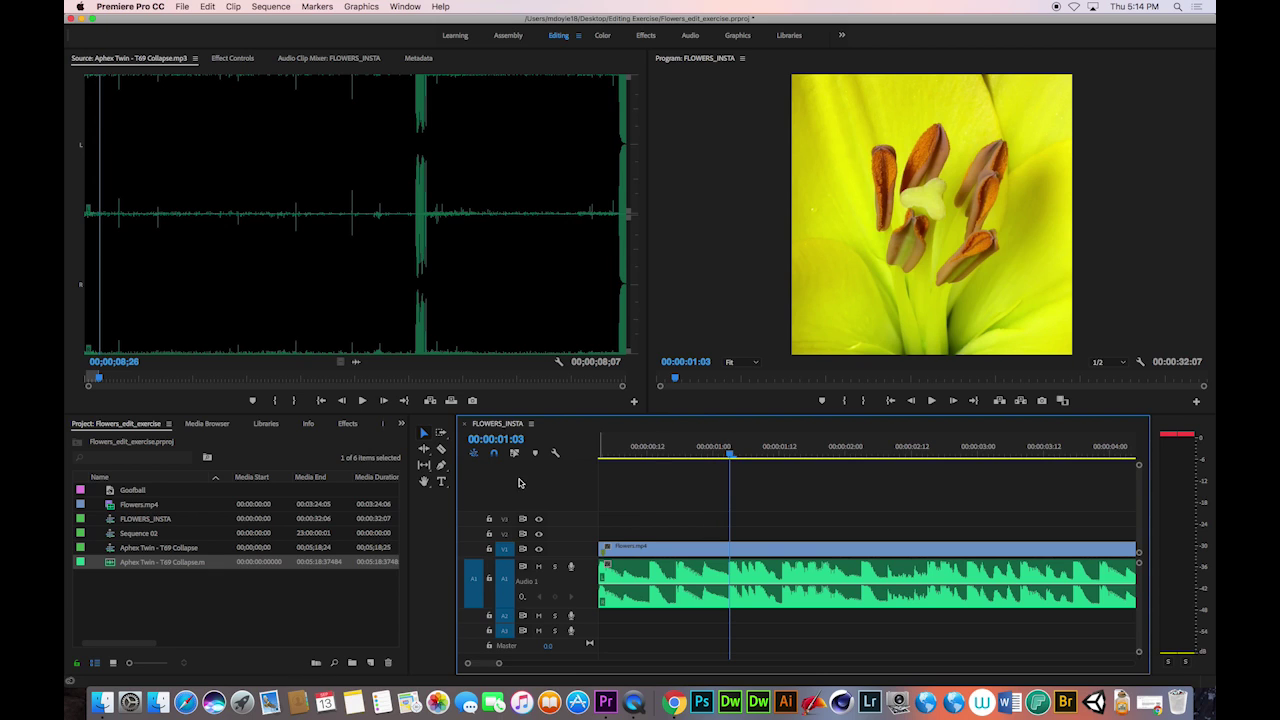
Cut the yellow flower clip on V1 at 00:00:01:03 and the next music peak with the Razor tool, and delete the piece between
click(441, 450)
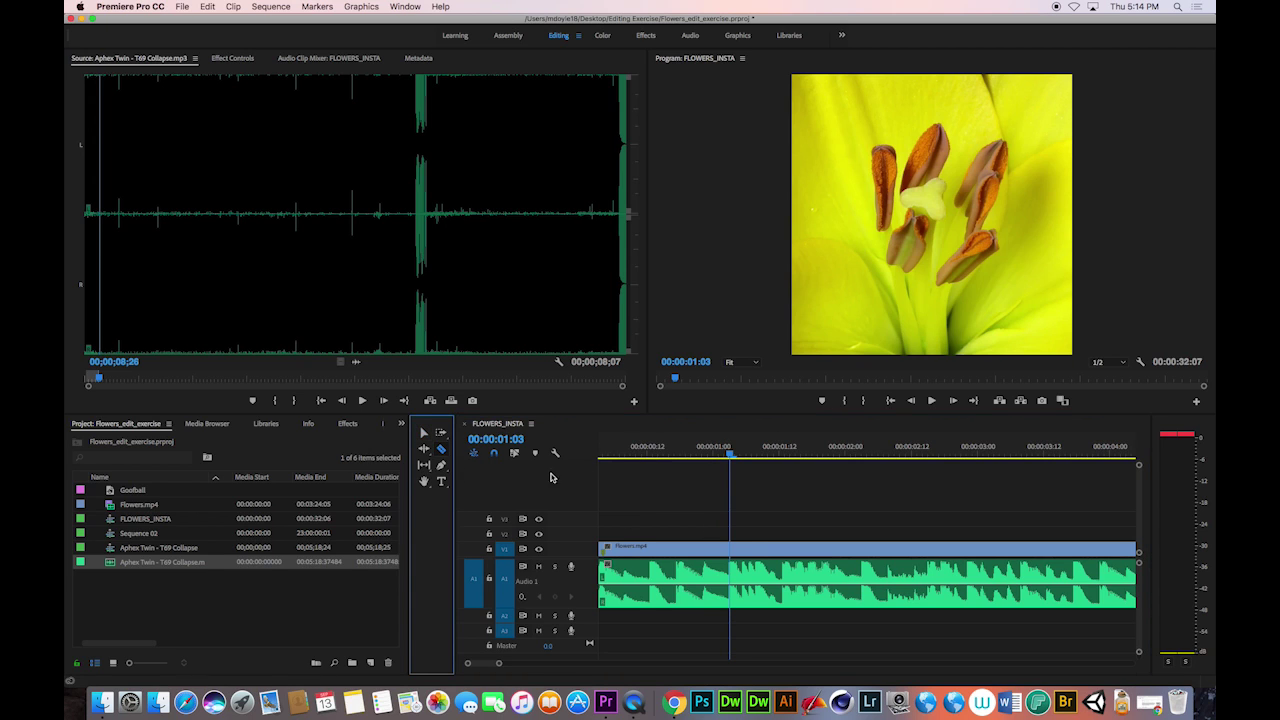
click(731, 549)
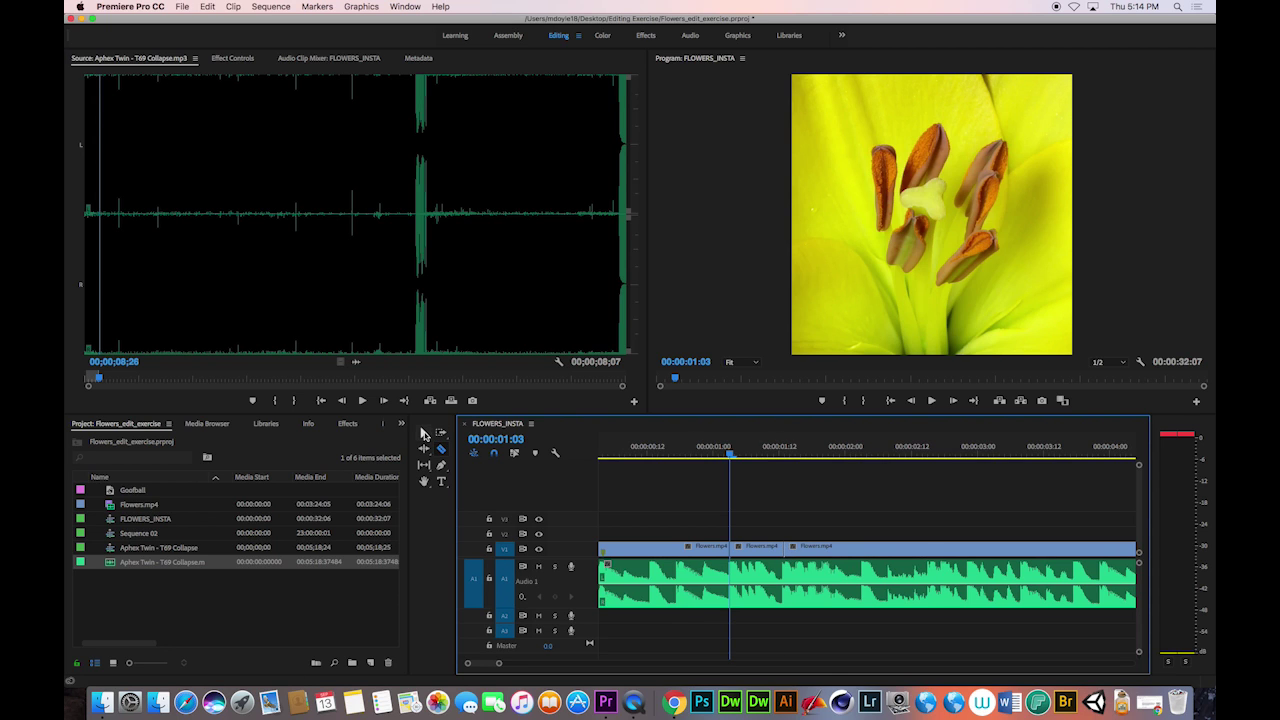
click(424, 434)
click(758, 555)
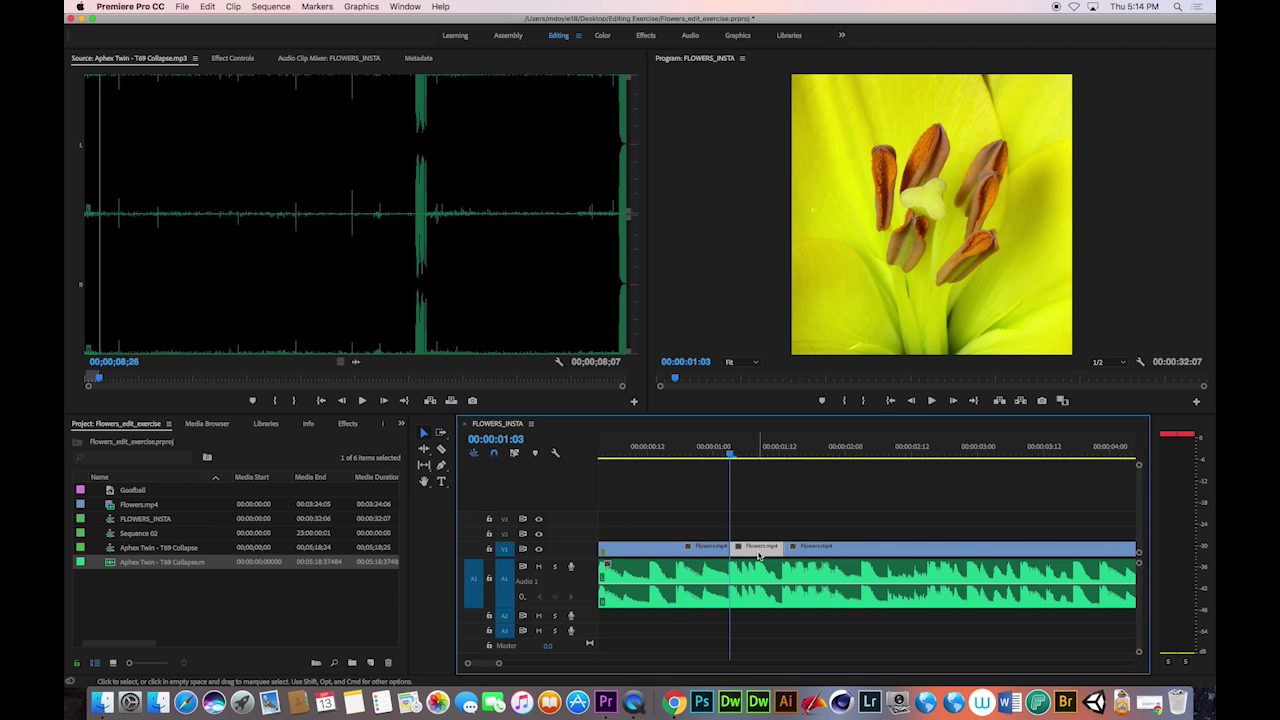
key(Delete)
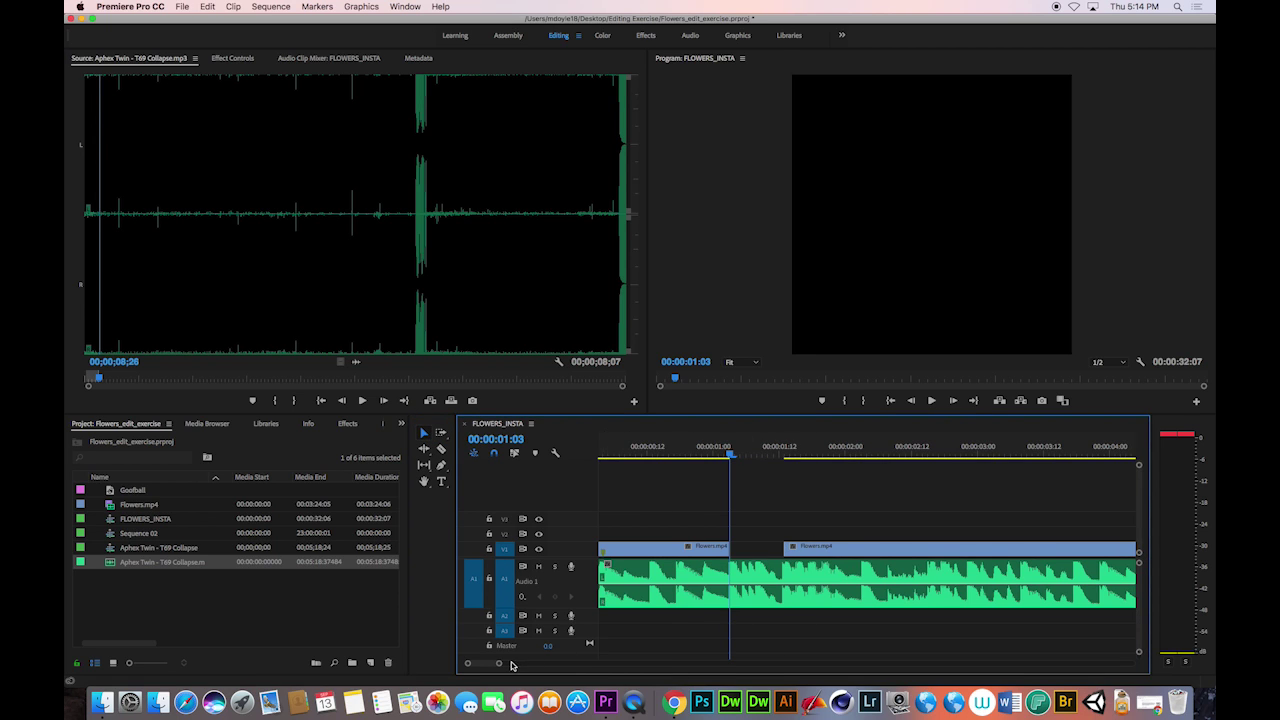
Go to the white daisy clip around 00:00:20:07 and cut out a short piece between two music peaks with the Razor tool
drag(499, 663, 566, 664)
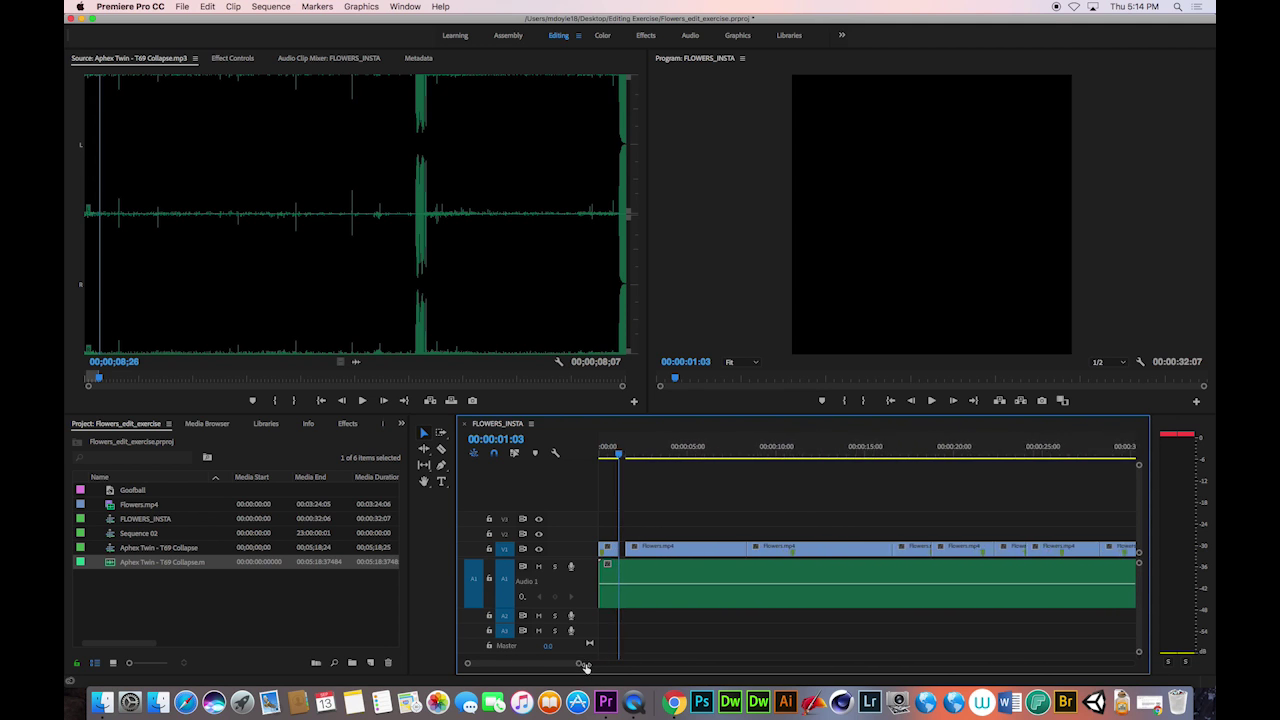
click(988, 462)
drag(988, 470, 1036, 475)
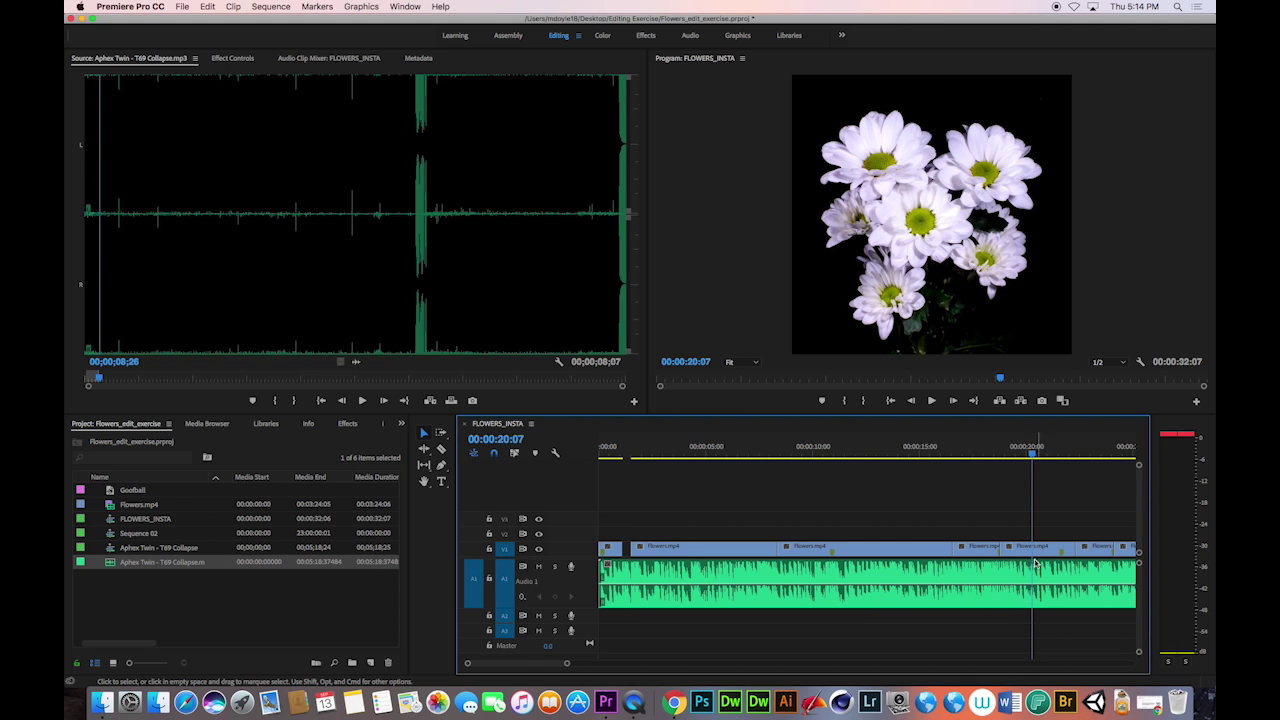
drag(568, 666, 530, 666)
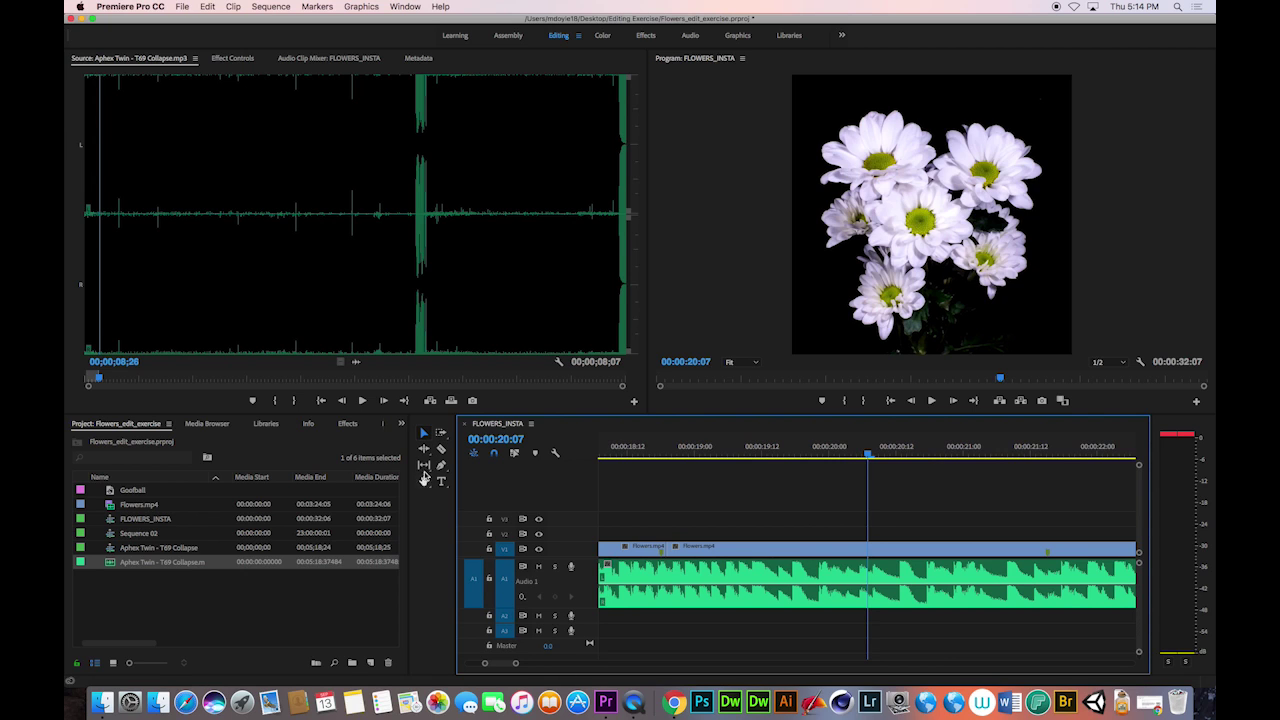
click(441, 449)
click(797, 548)
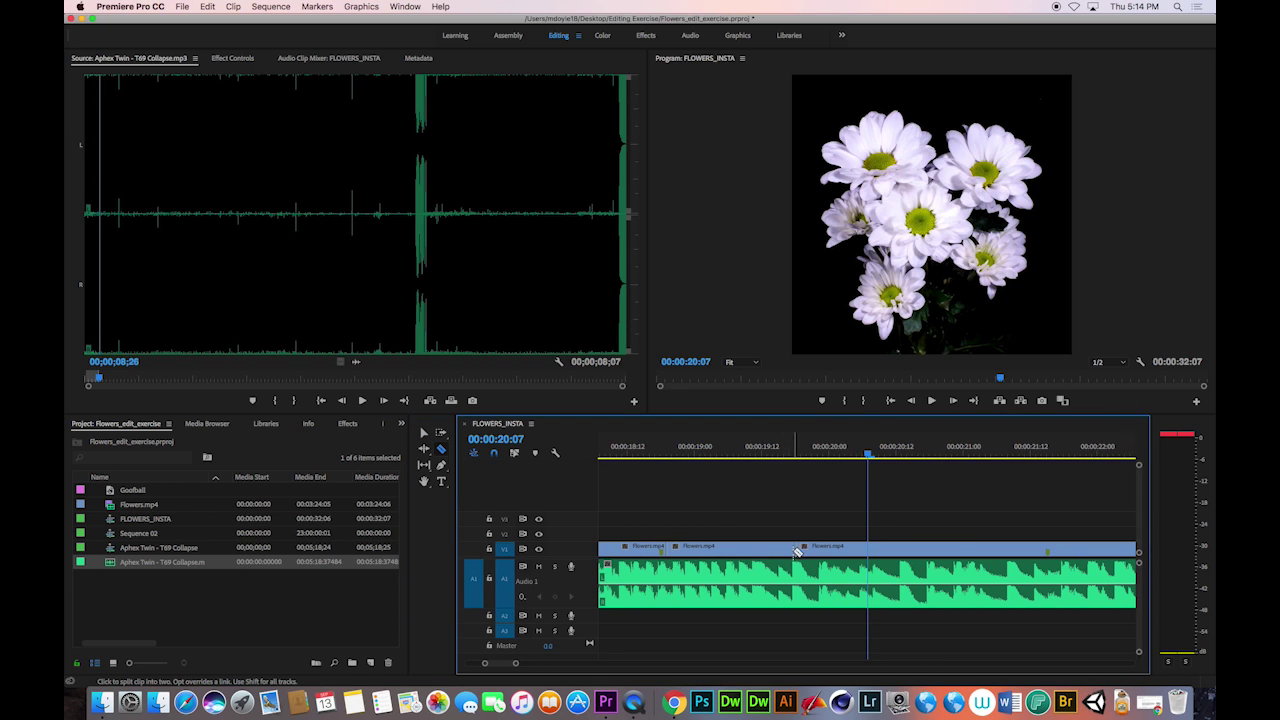
click(915, 549)
click(423, 432)
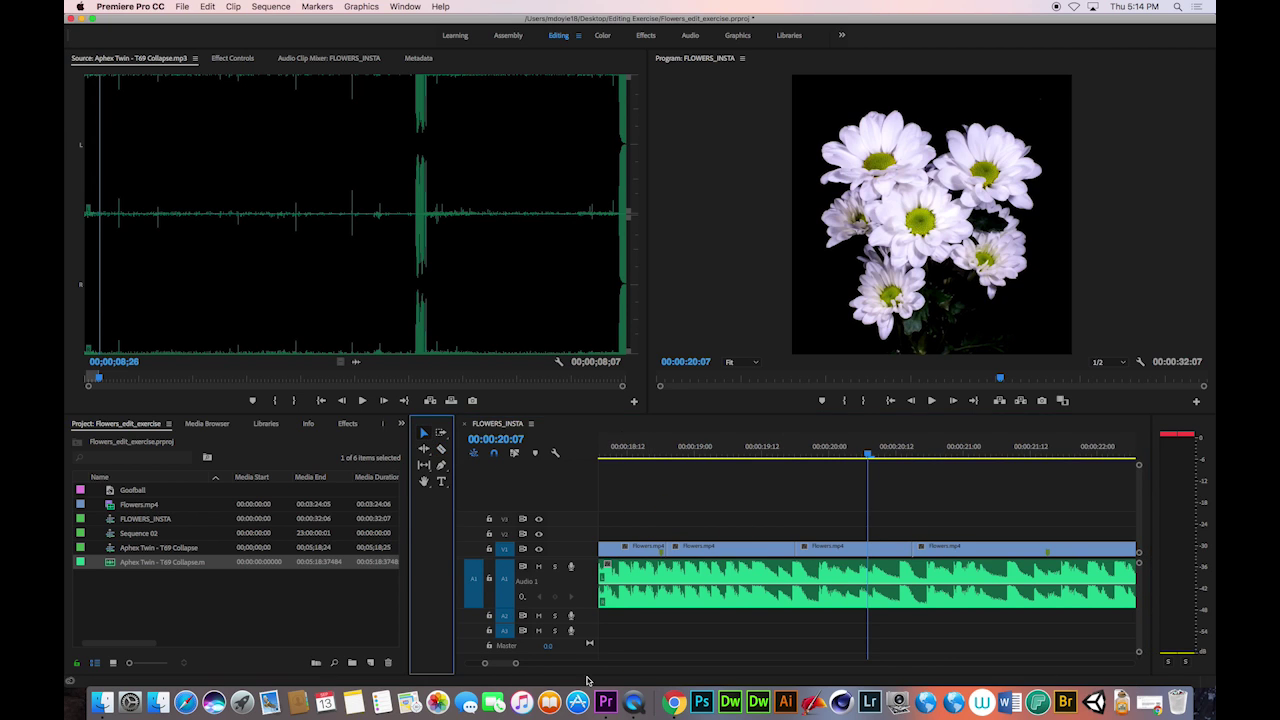
Move the cut daisy piece into the V1 gap at 00:00:01:03 and play the opening three seconds to check its timing
drag(516, 664, 584, 665)
drag(826, 549, 615, 531)
drag(612, 662, 503, 663)
key(Home)
key(space)
drag(810, 534, 742, 548)
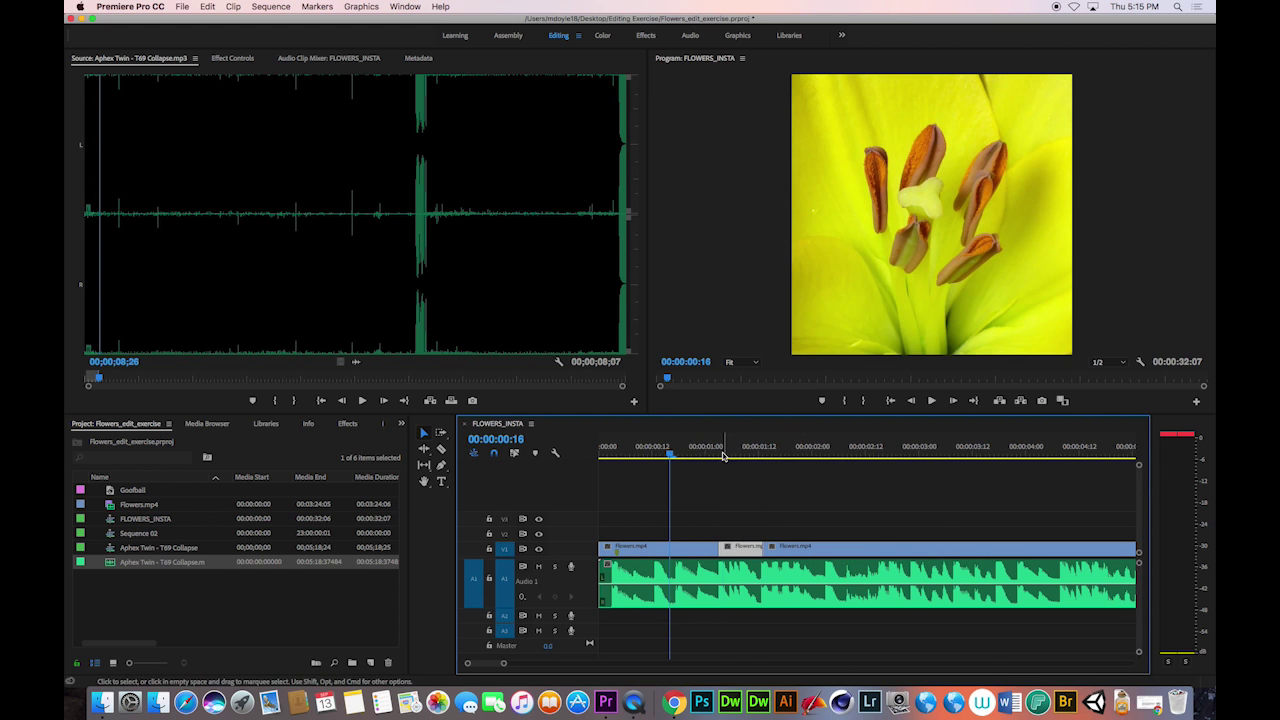
key(space)
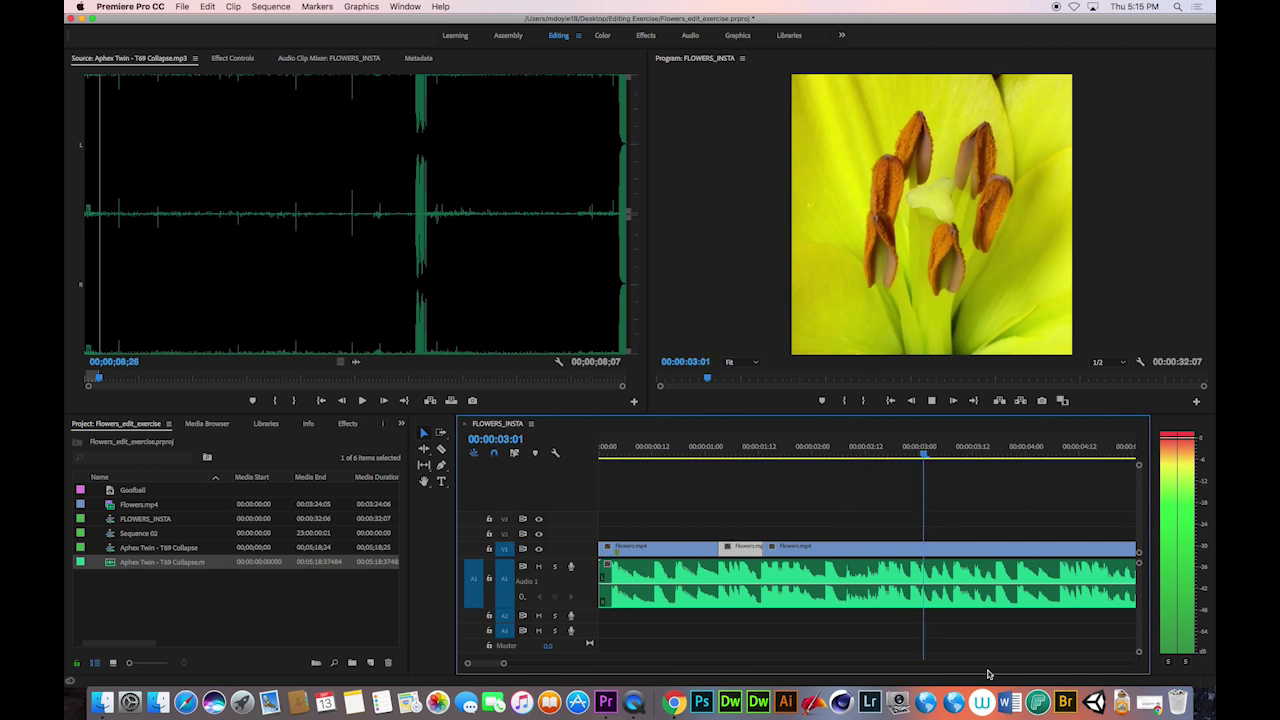
key(space)
Play on to 00:00:02:12, target V2 instead of V1, and paste a copy of the short daisy clip there
drag(511, 666, 539, 663)
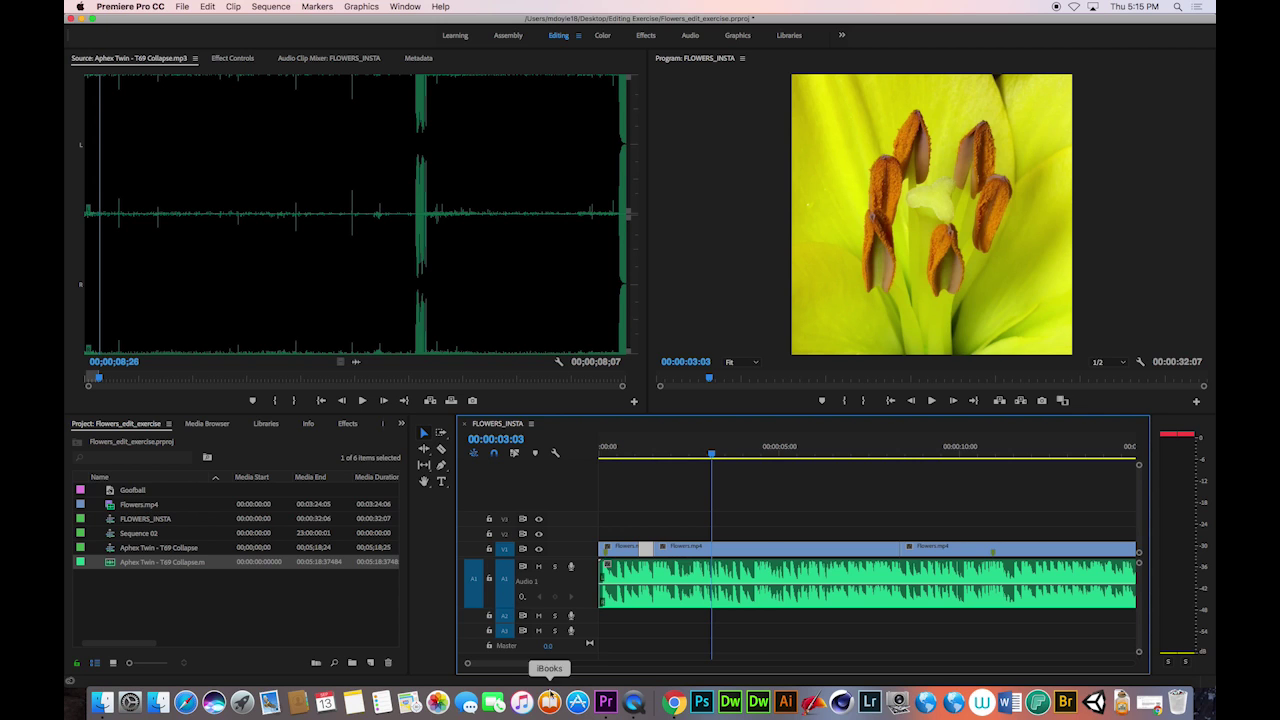
drag(539, 665, 513, 664)
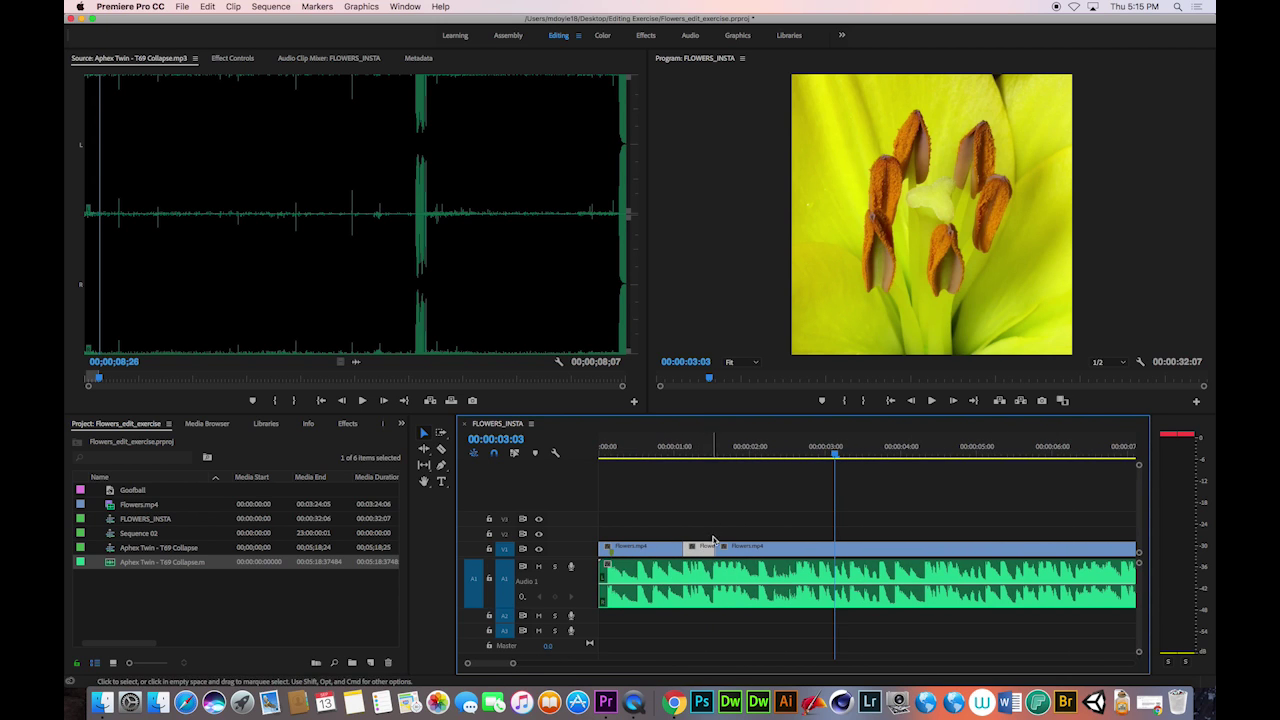
key(Up)
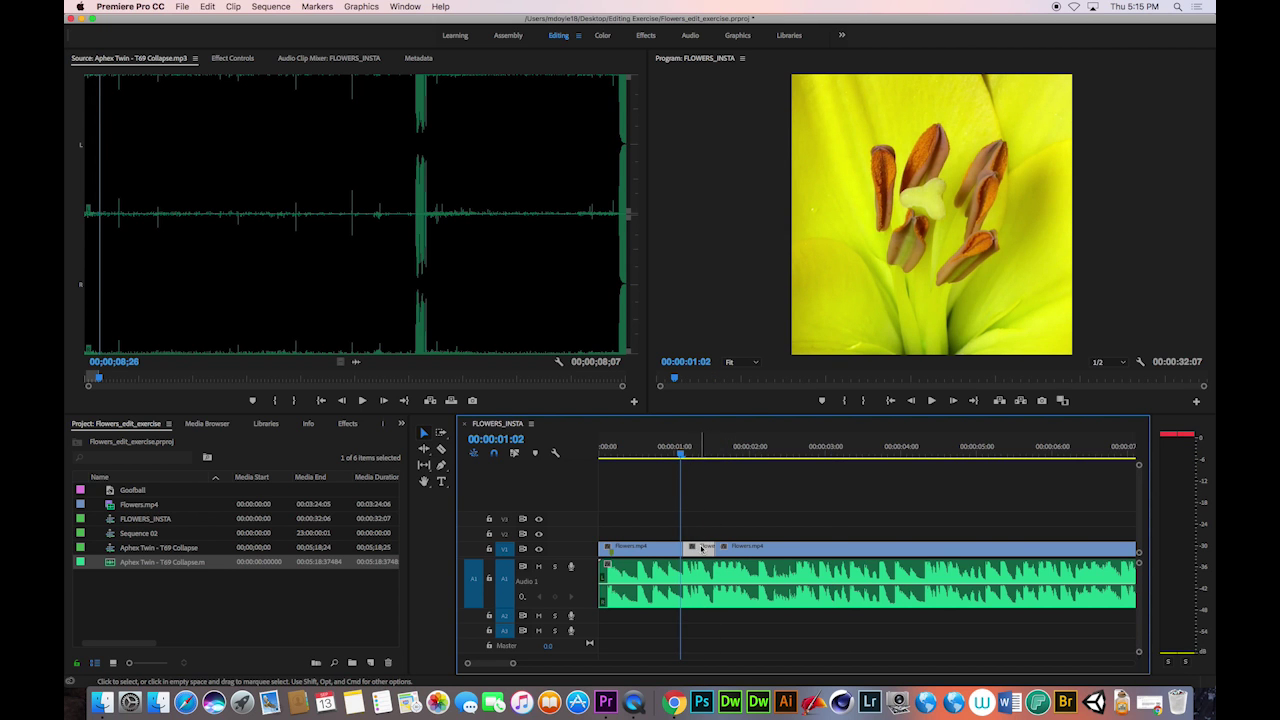
key(space)
key(space)
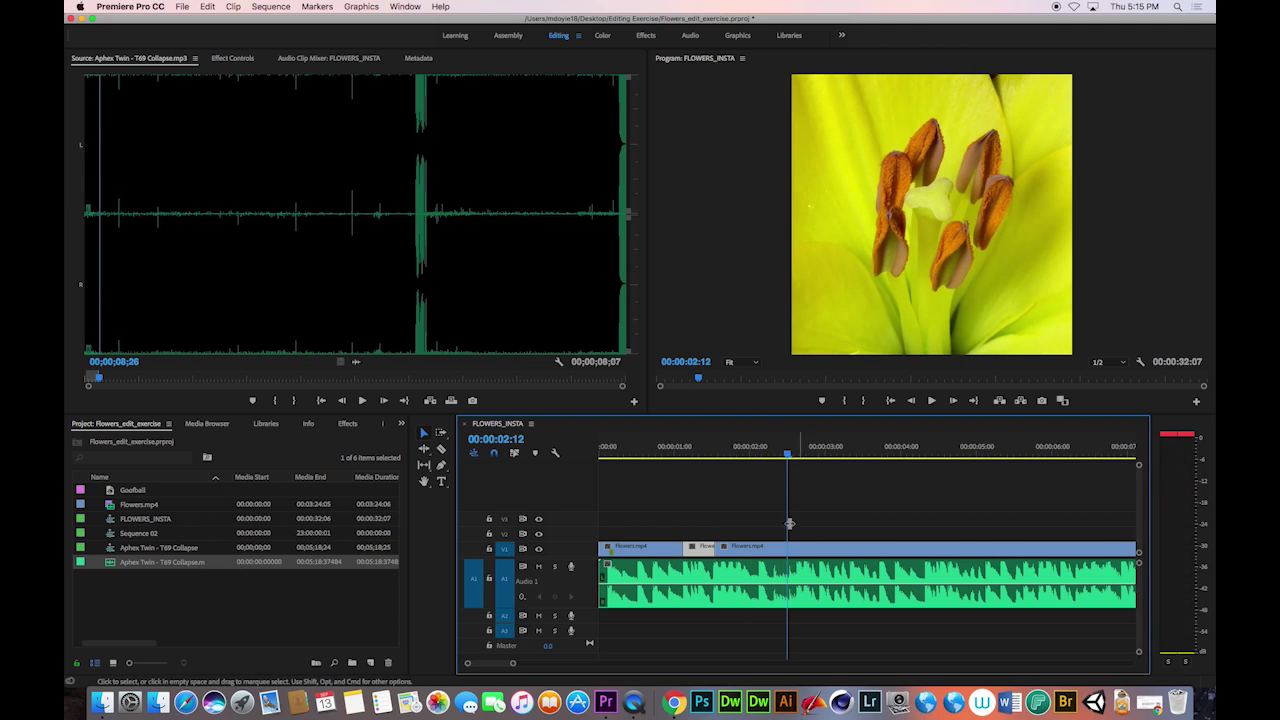
click(503, 537)
click(504, 549)
key(super+v)
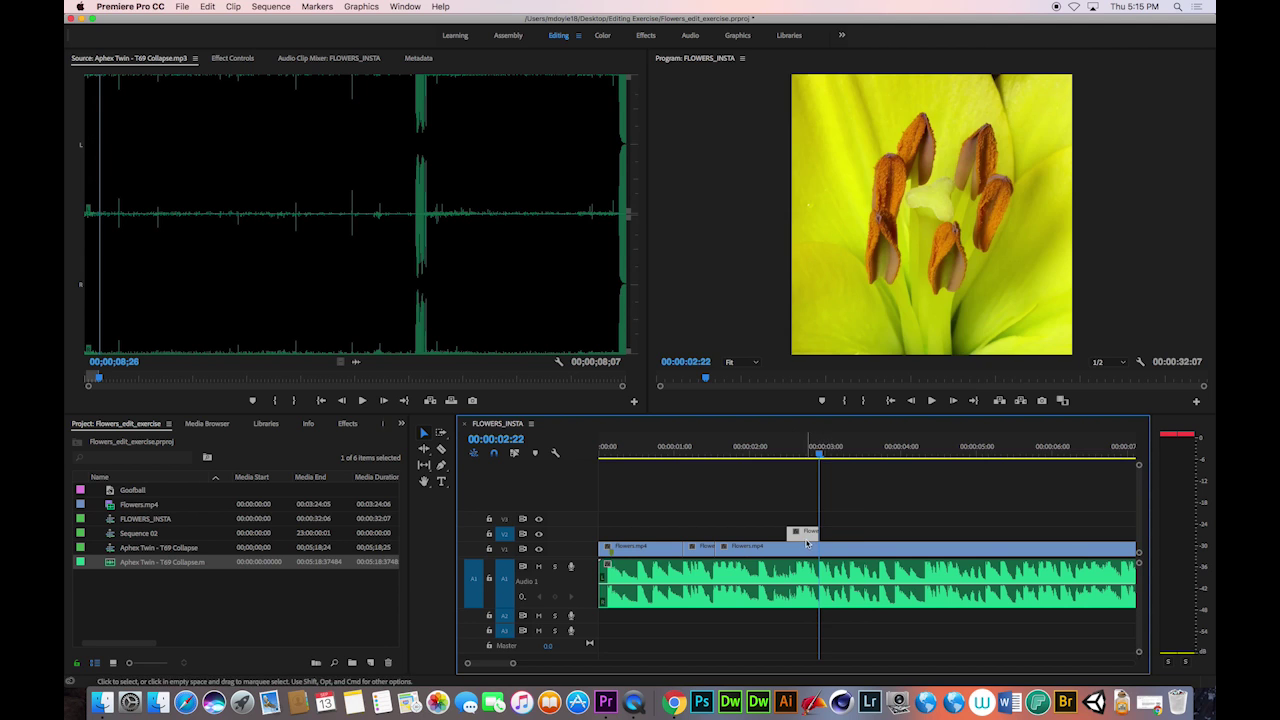
Paste eight more copies of the daisy clip back to back on V2, starting shortly after 00:00:03:00
click(838, 464)
key(super+v)
click(855, 464)
key(super+v)
key(super+v)
key(super+v)
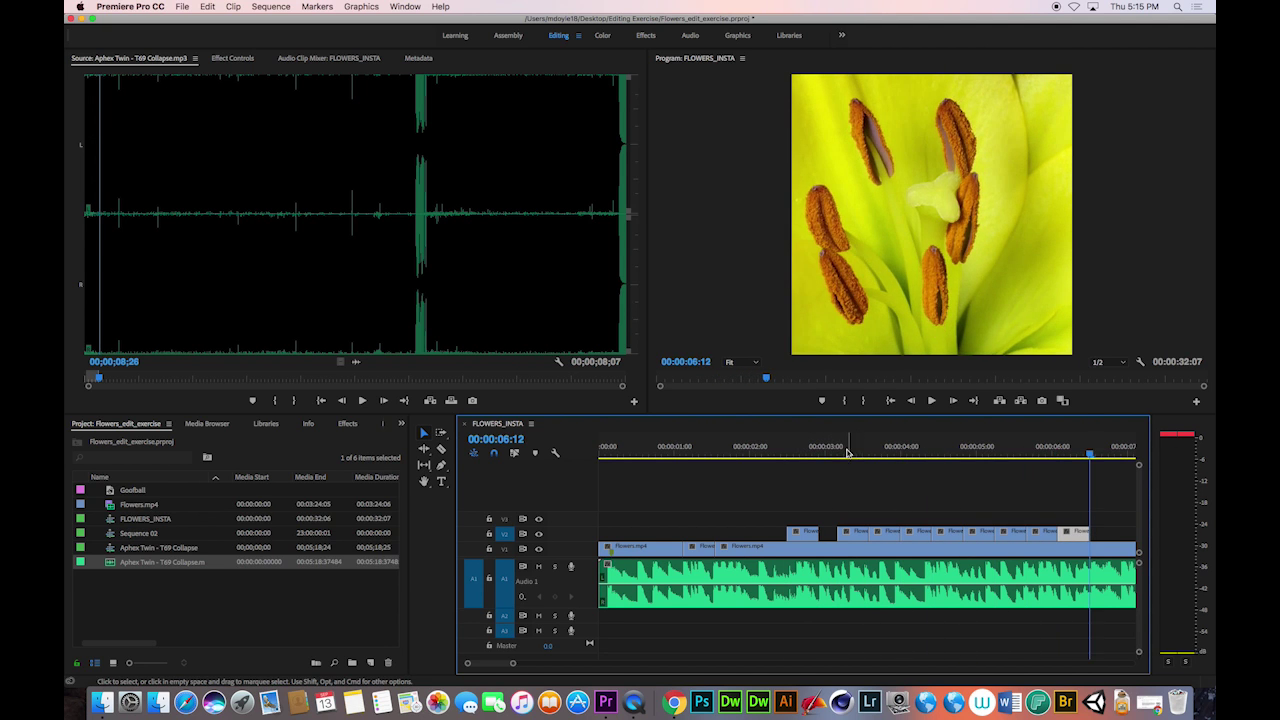
Overwrite parts of V1 with daisy copies from V2 at successive music beats, and delete the leftover copies on V2
click(789, 462)
key(space)
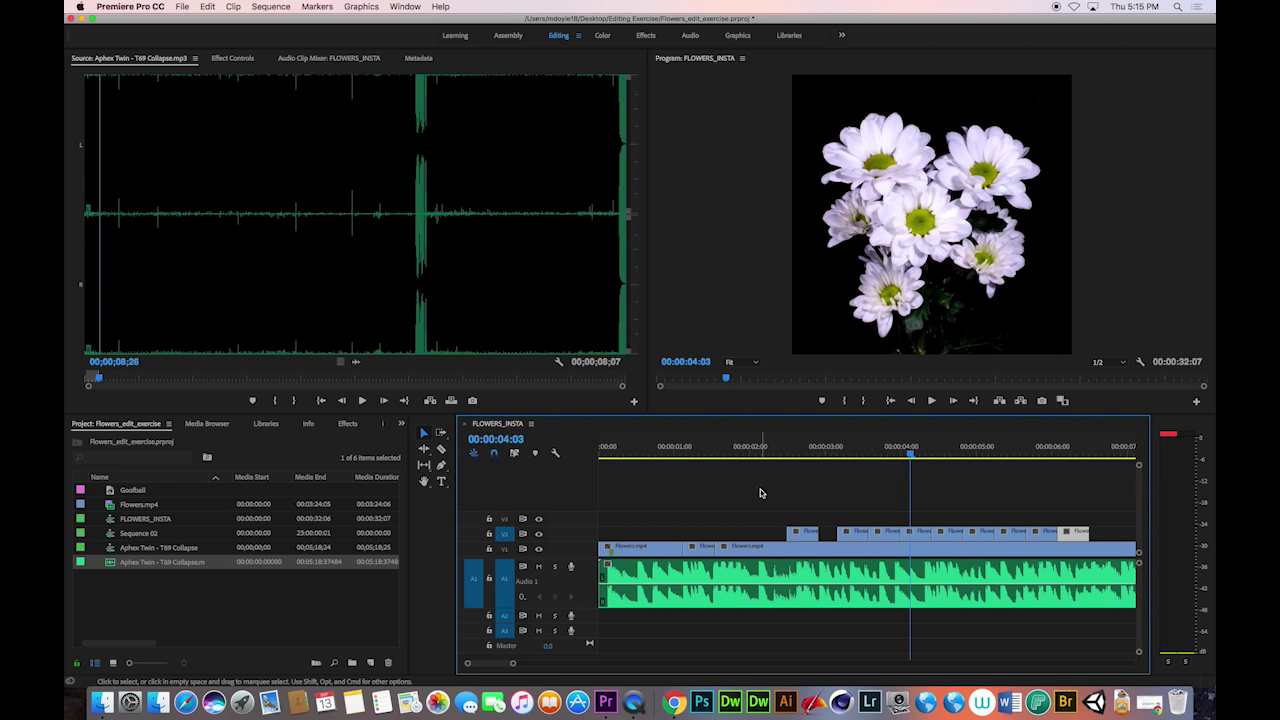
drag(810, 536, 906, 560)
drag(1030, 541, 1040, 562)
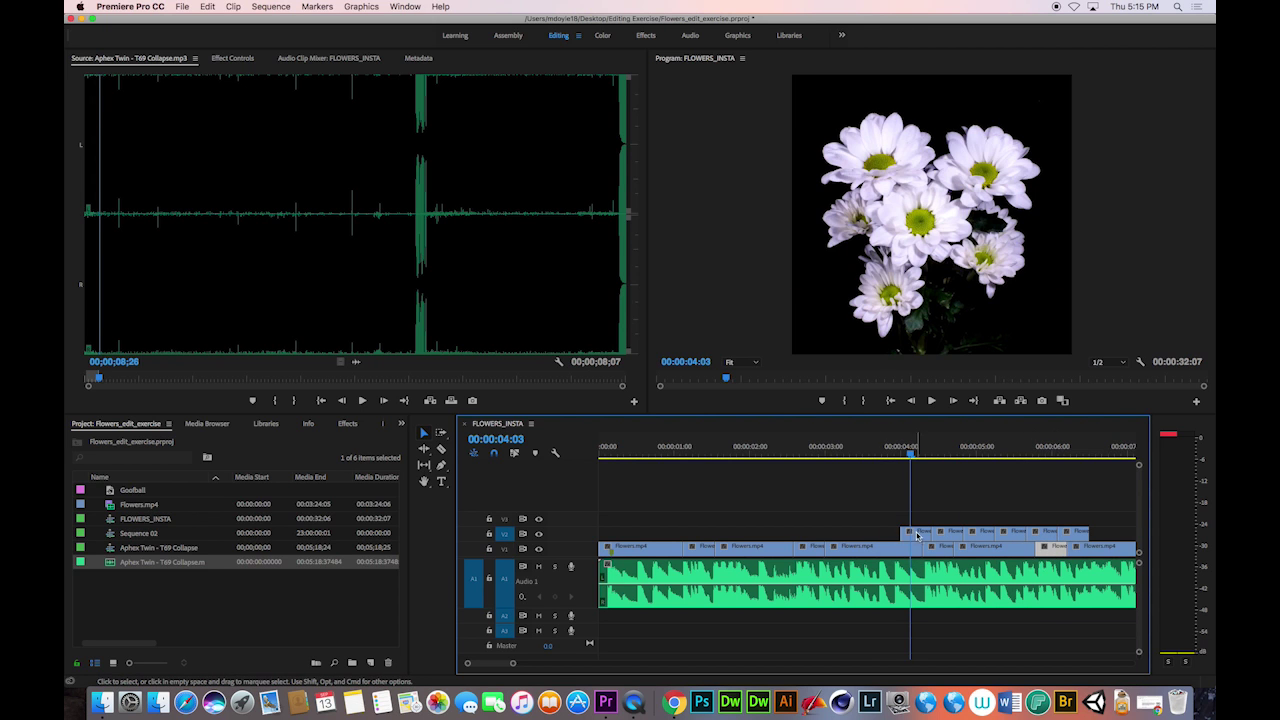
drag(917, 535, 1078, 556)
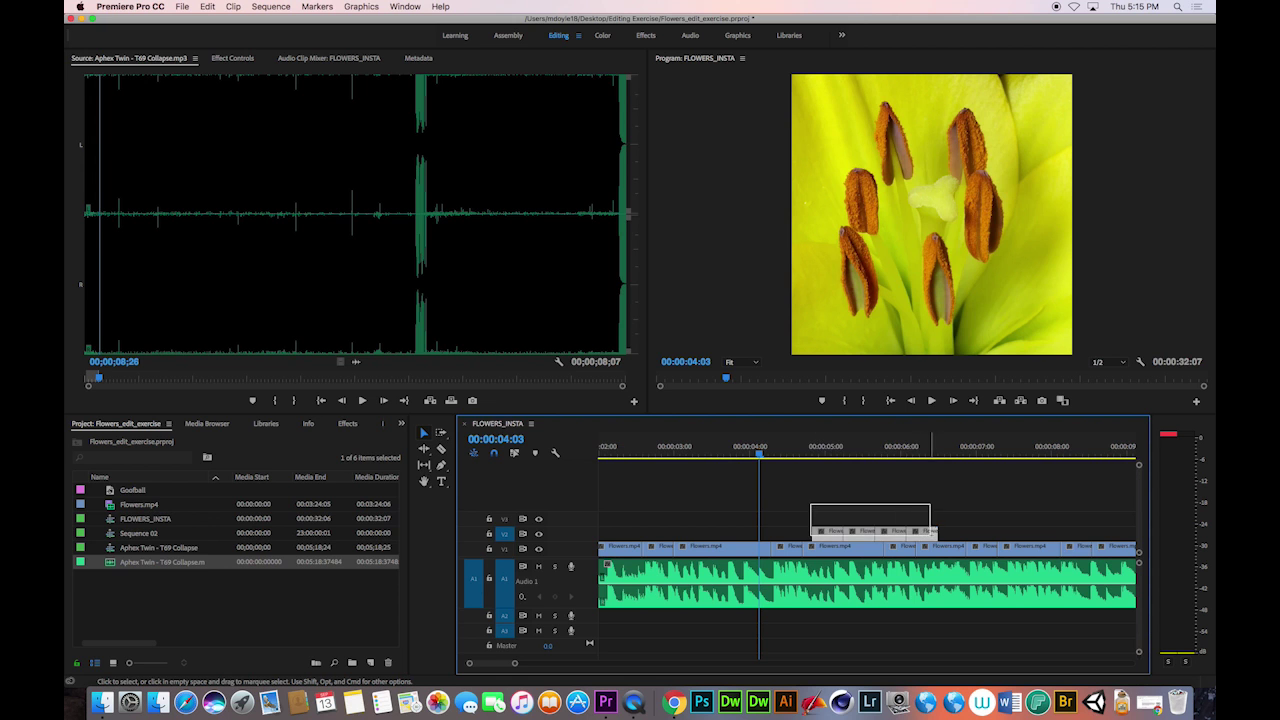
Play the sequence from the start through 00:00:09:03, viewing the program in full screen
key(Home)
key(space)
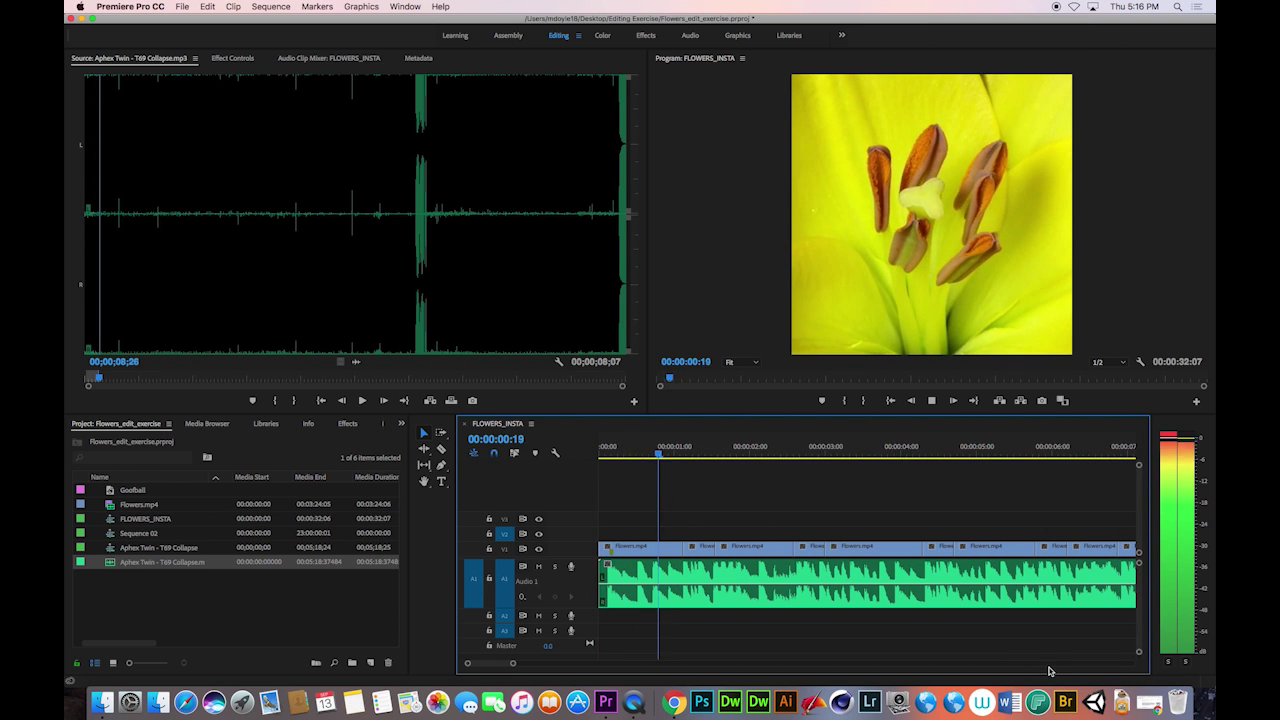
key(ctrl+grave)
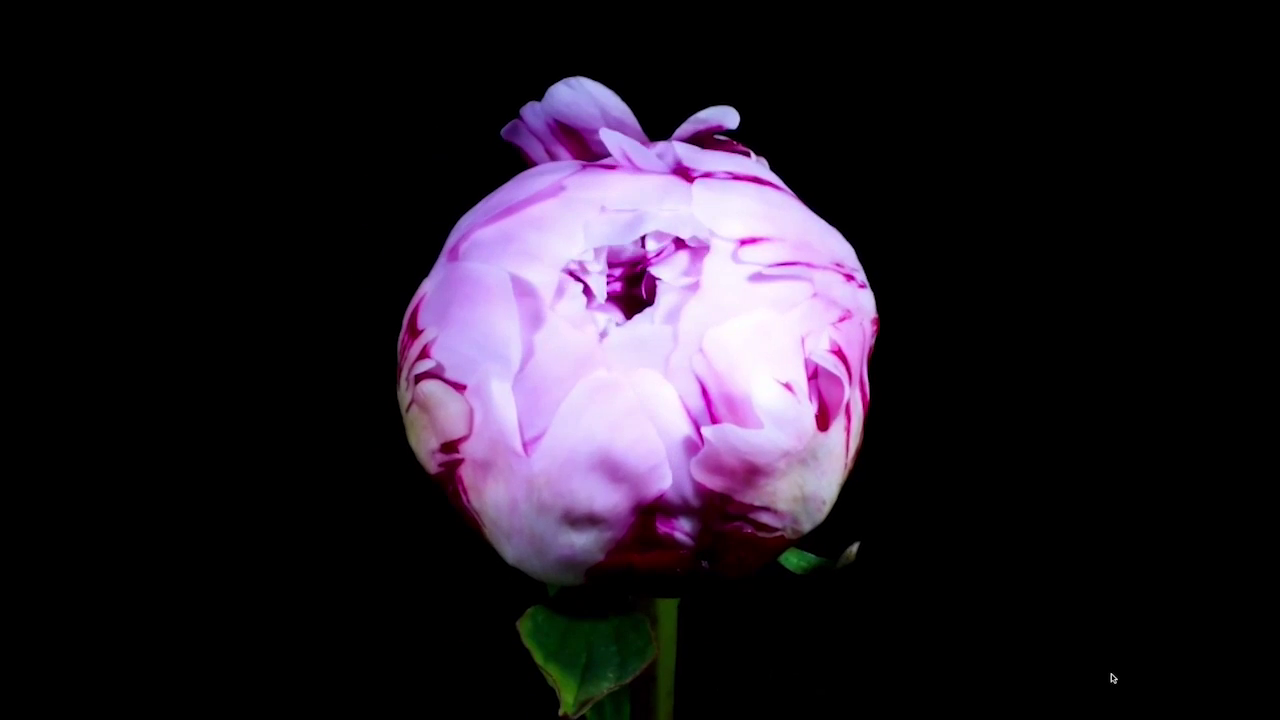
key(Escape)
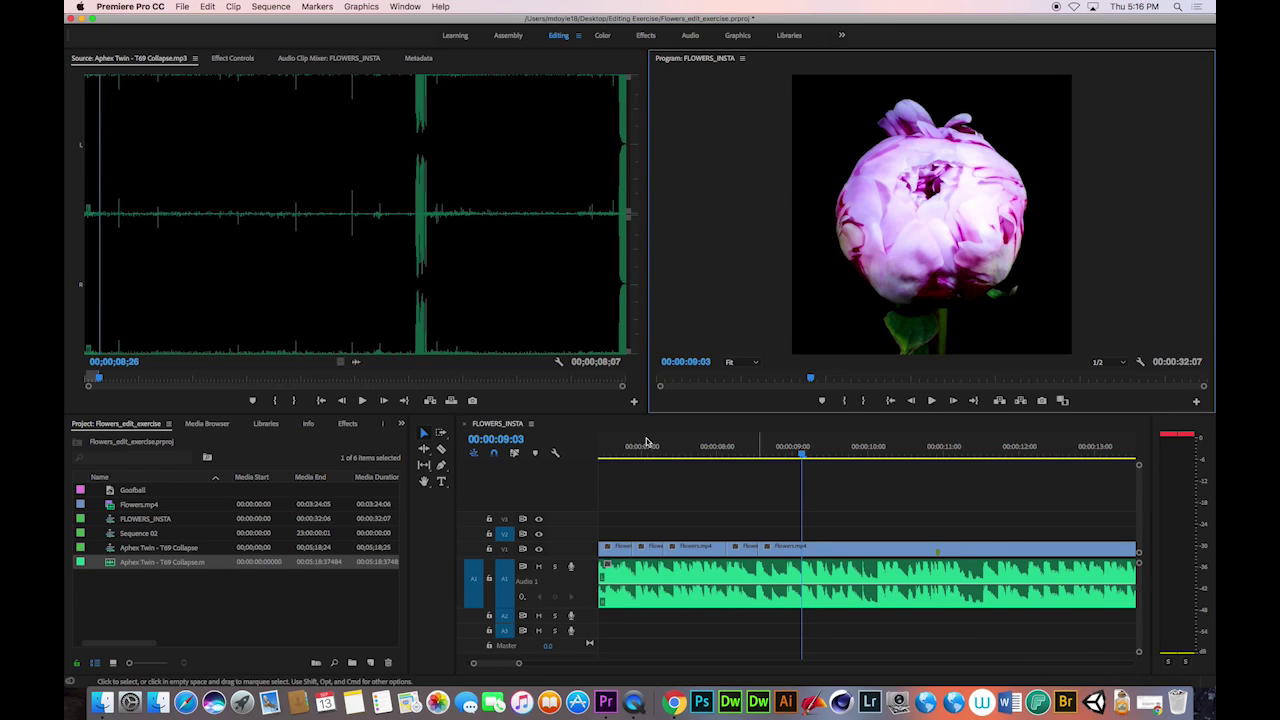
Scrub back and replay the daisy cuts between about 00:00:03:00 and 00:00:05:00, leaving the playhead at 00:00:04:07
drag(695, 446, 503, 458)
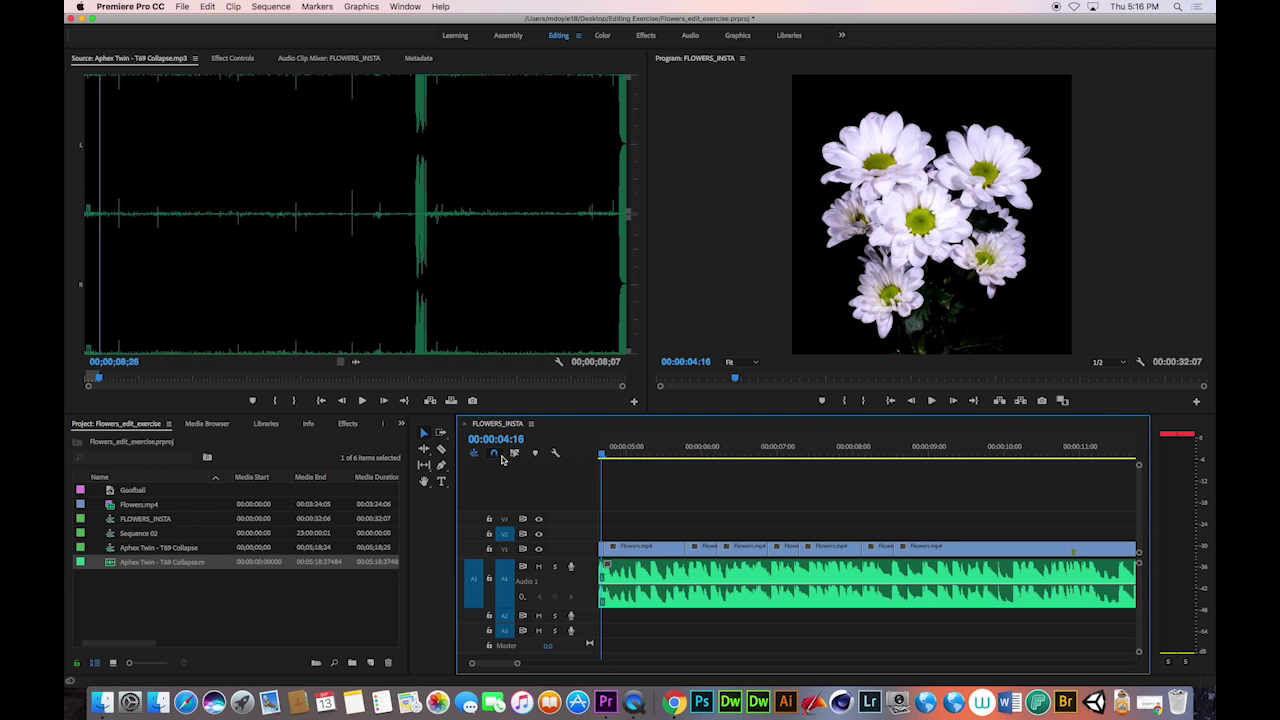
key(j)
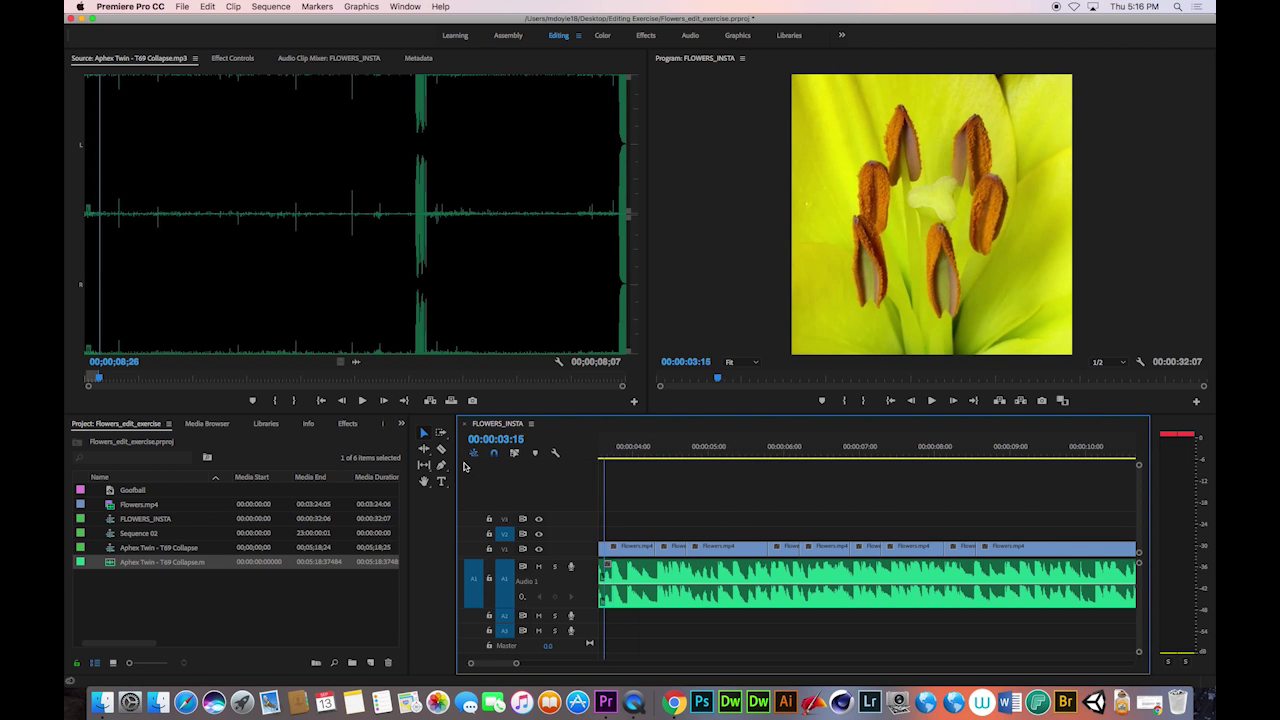
key(j)
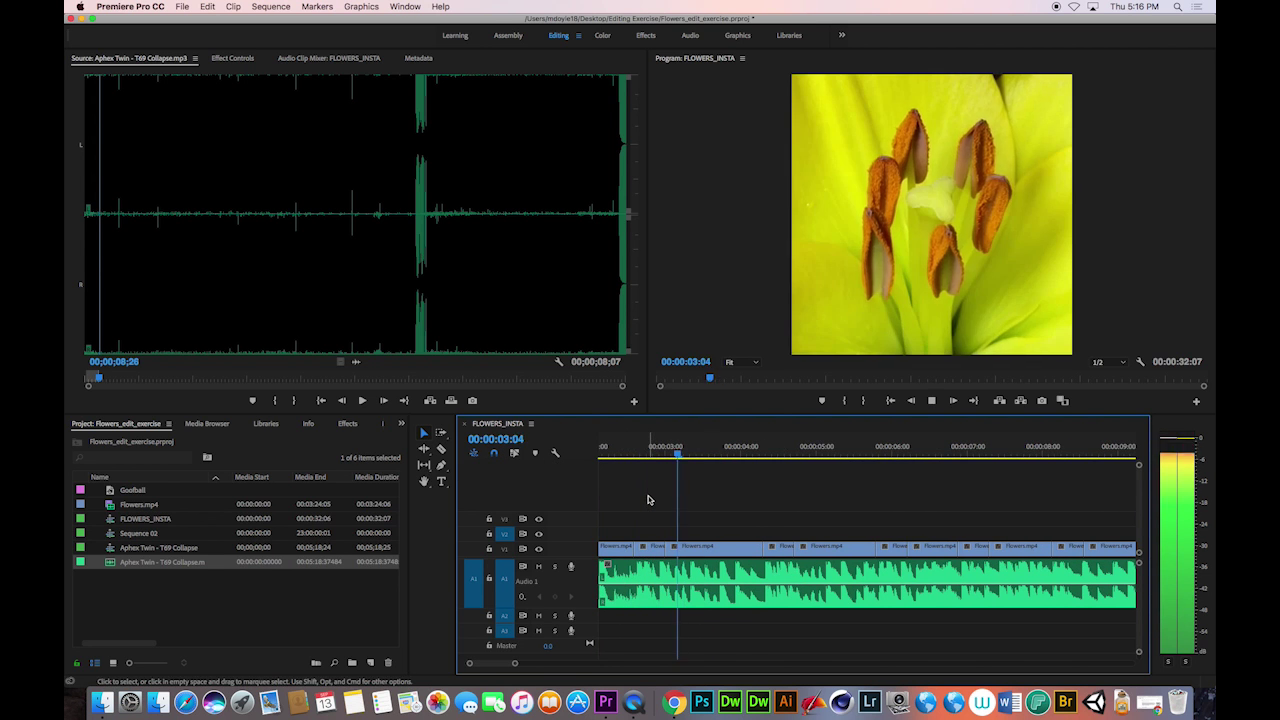
key(l)
key(k)
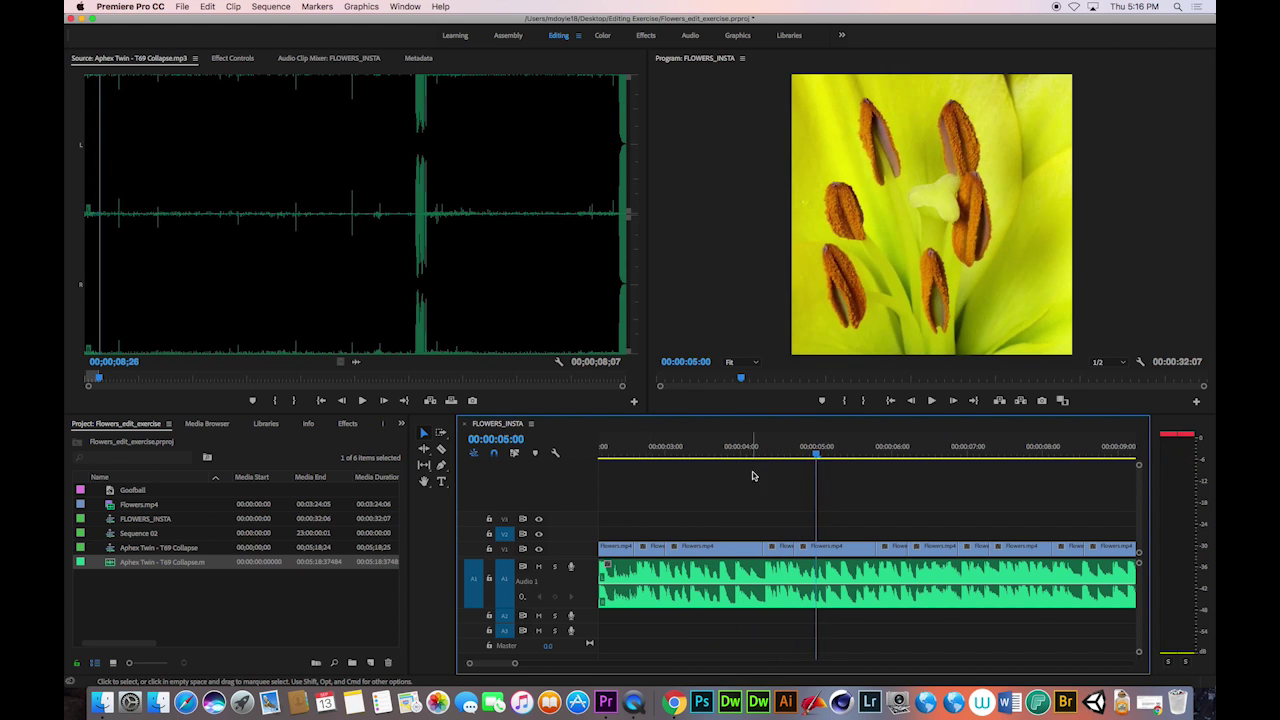
mouse_move(758, 458)
mouse_down()
mouse_move(866, 458)
mouse_move(764, 460)
mouse_up()
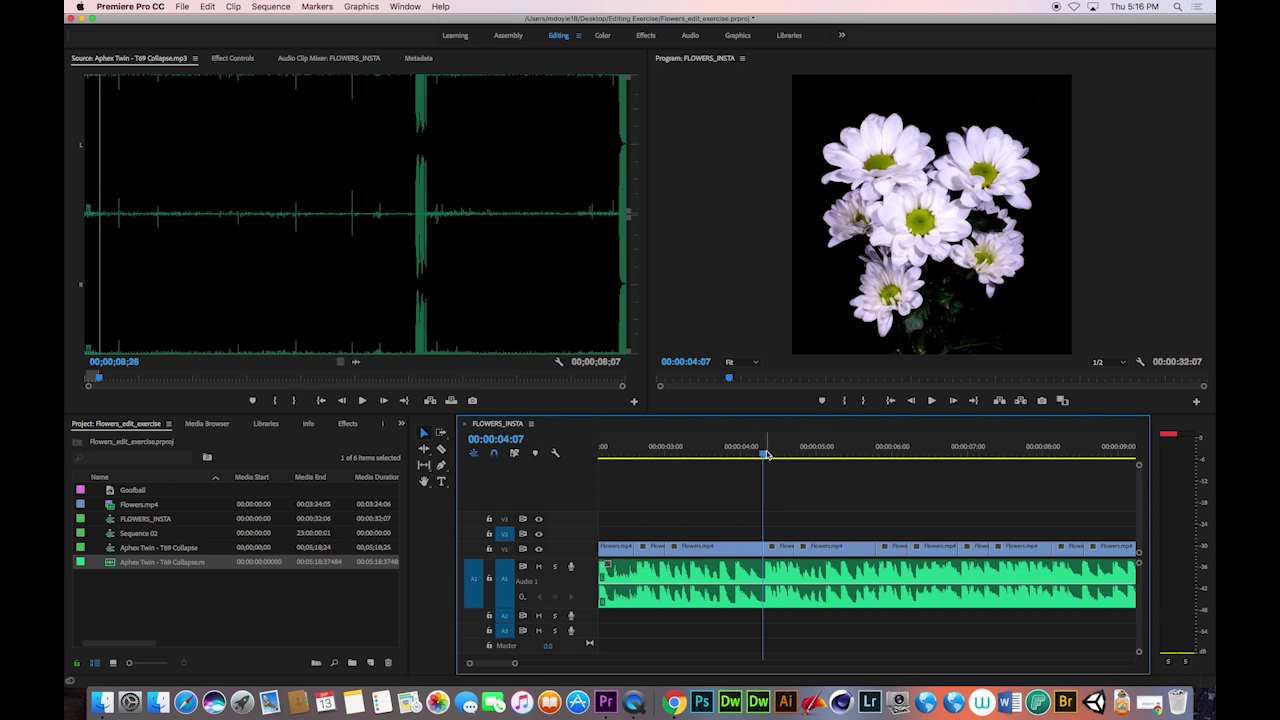
click(634, 703)
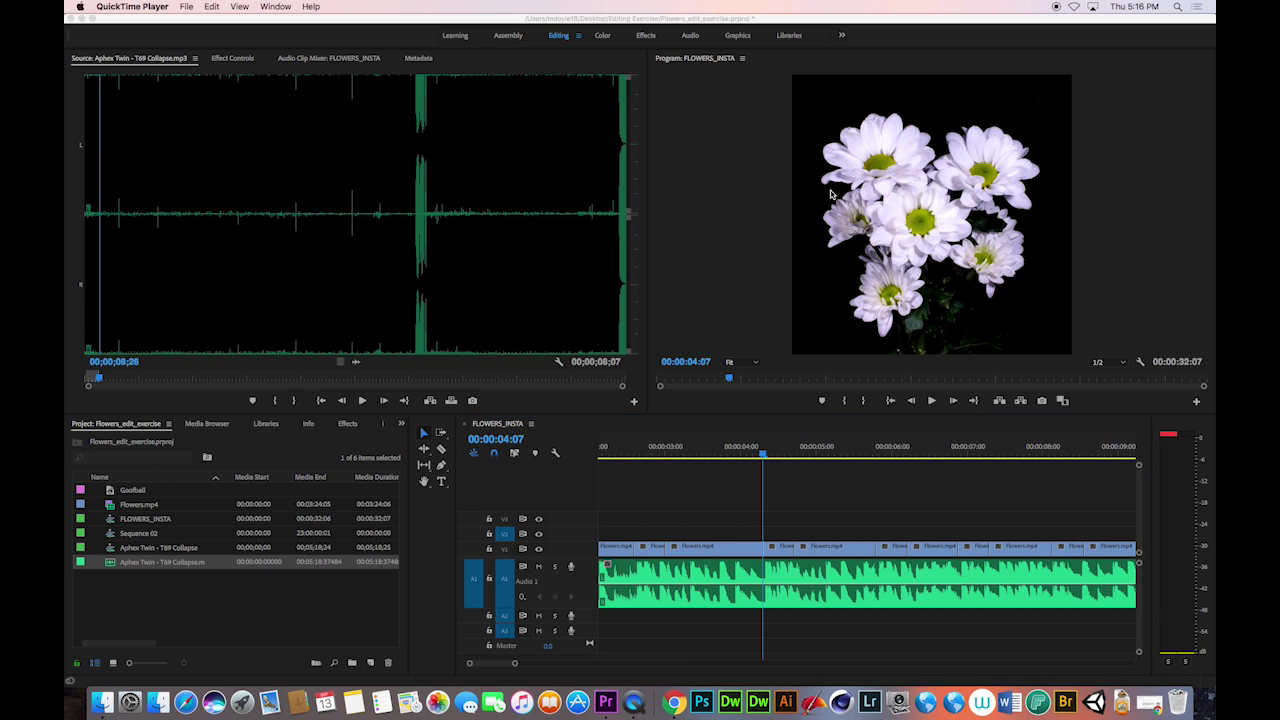